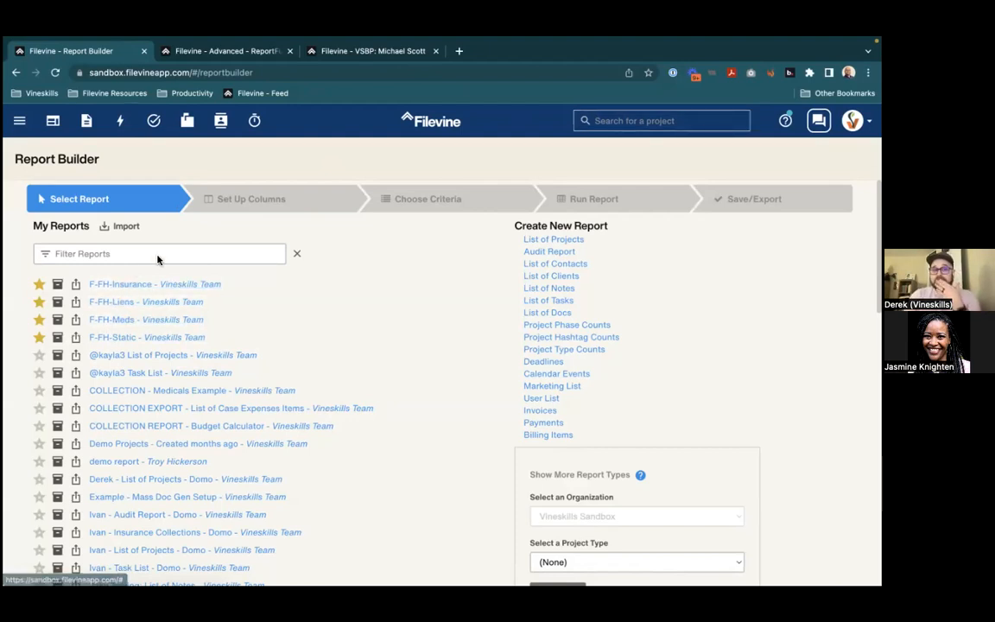
Open the existing Calculation Tool in the ReportFusion settings to view its included reports
click(251, 55)
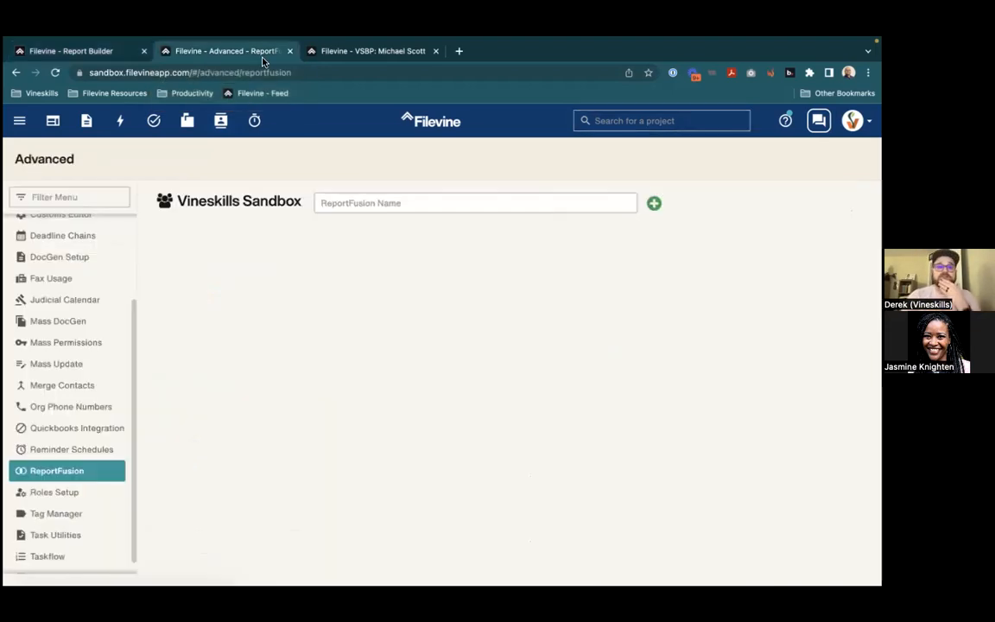
click(17, 126)
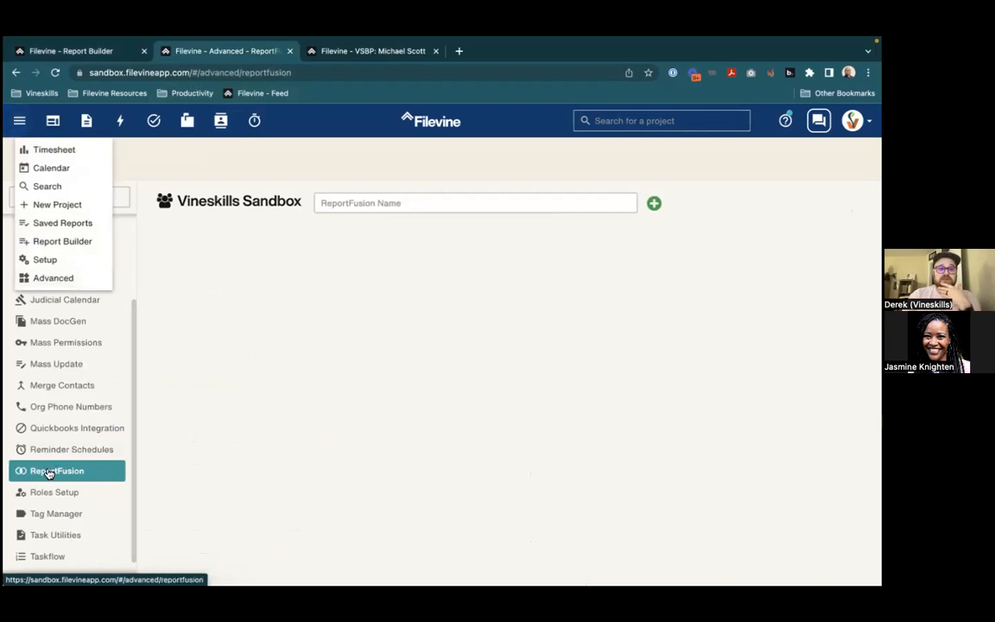
click(437, 204)
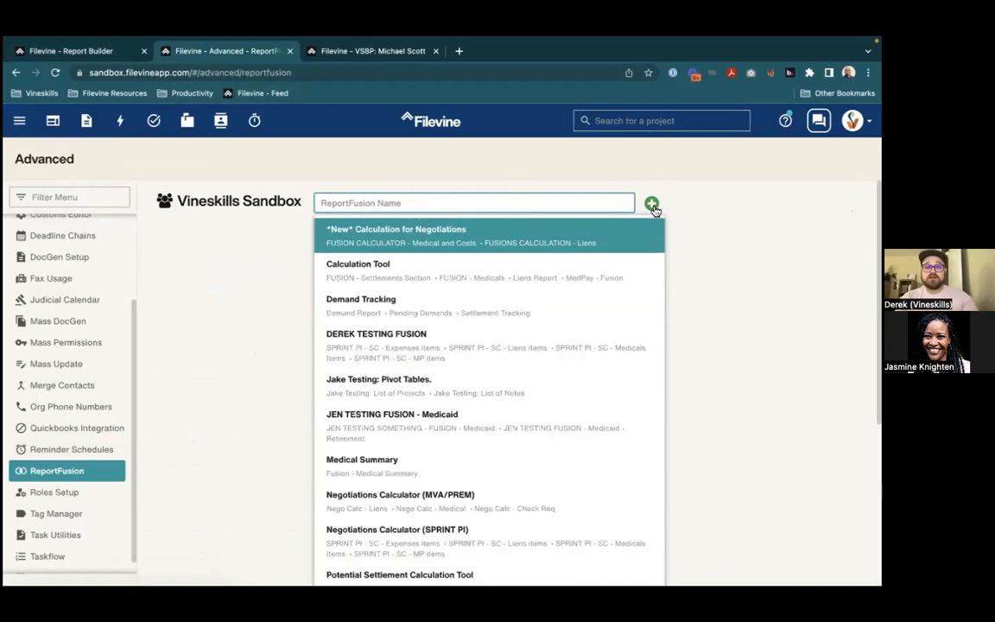
click(510, 275)
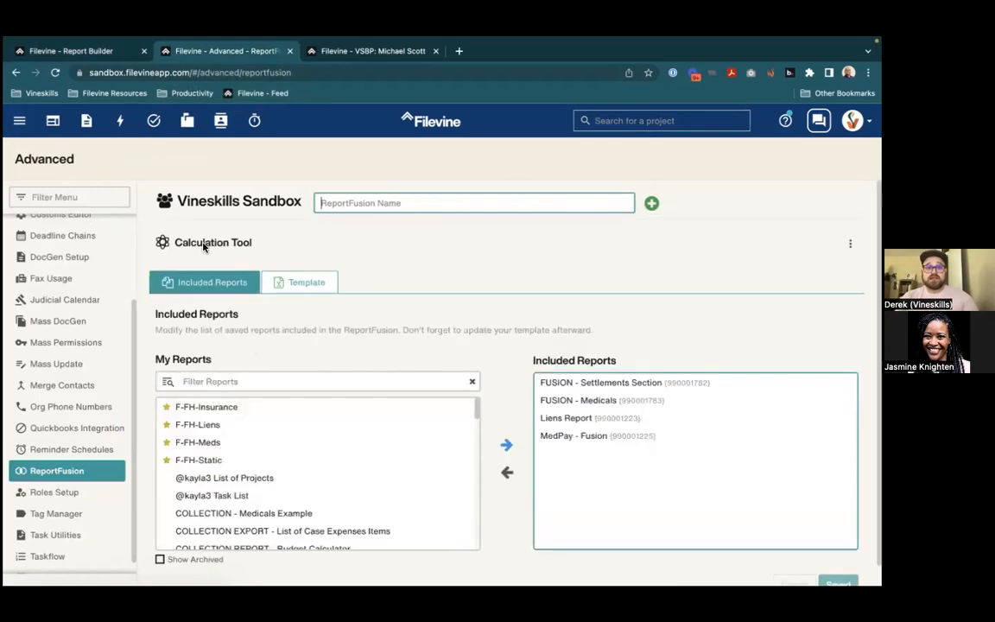
Start a new ReportFusion and name it Free Help - Quick Summary
click(462, 206)
click(651, 203)
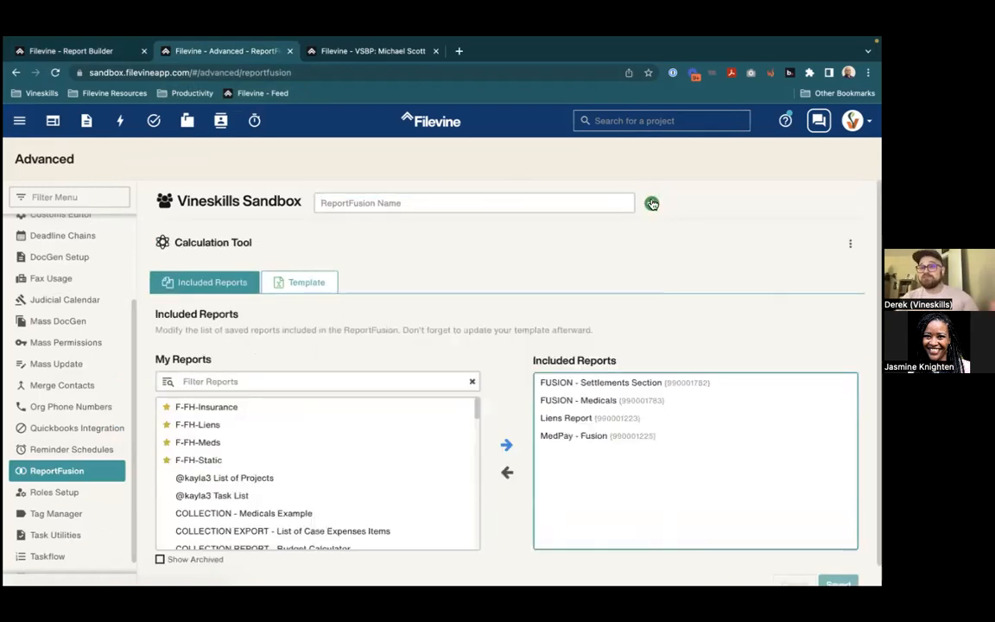
text(f)
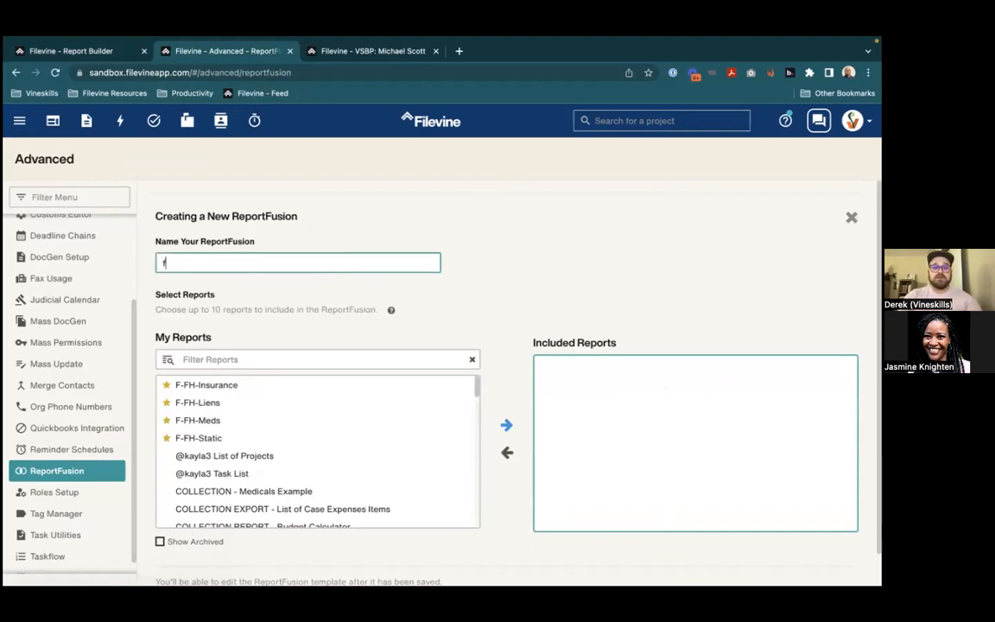
key(BackSpace)
key(BackSpace)
text(ree Help - S)
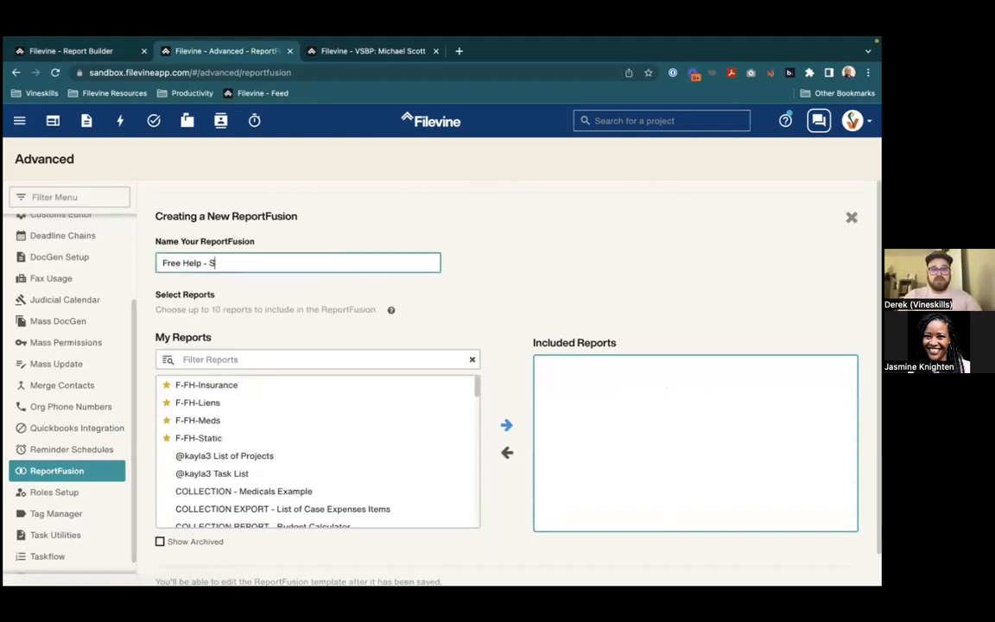
key(BackSpace)
text(Quick Summary)
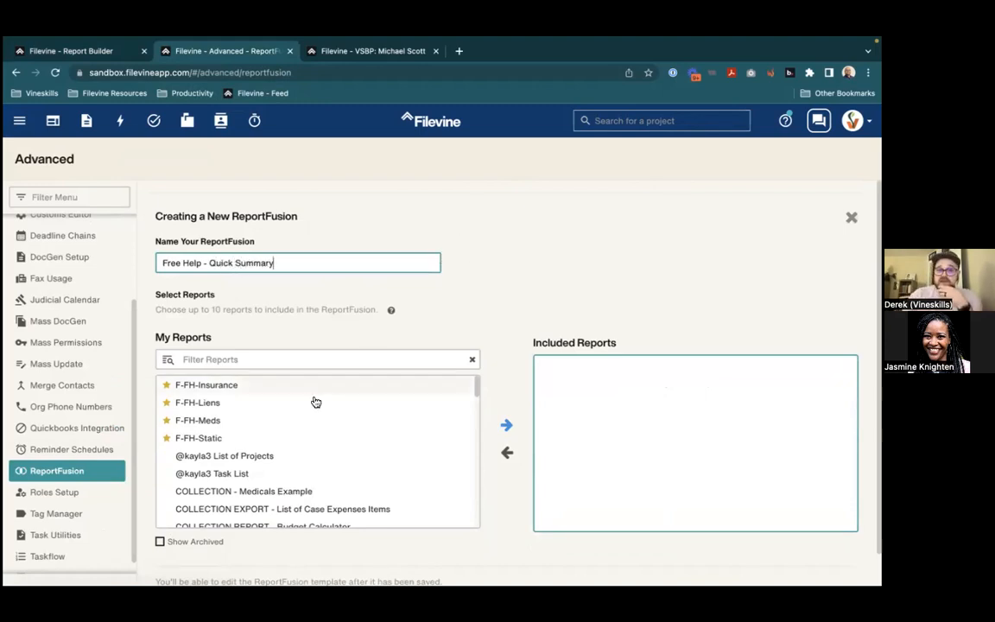
Include the reports F-FH-Static, F-FH-Insurance, F-FH-Liens and F-FH-Meds in the new ReportFusion and save it
click(245, 440)
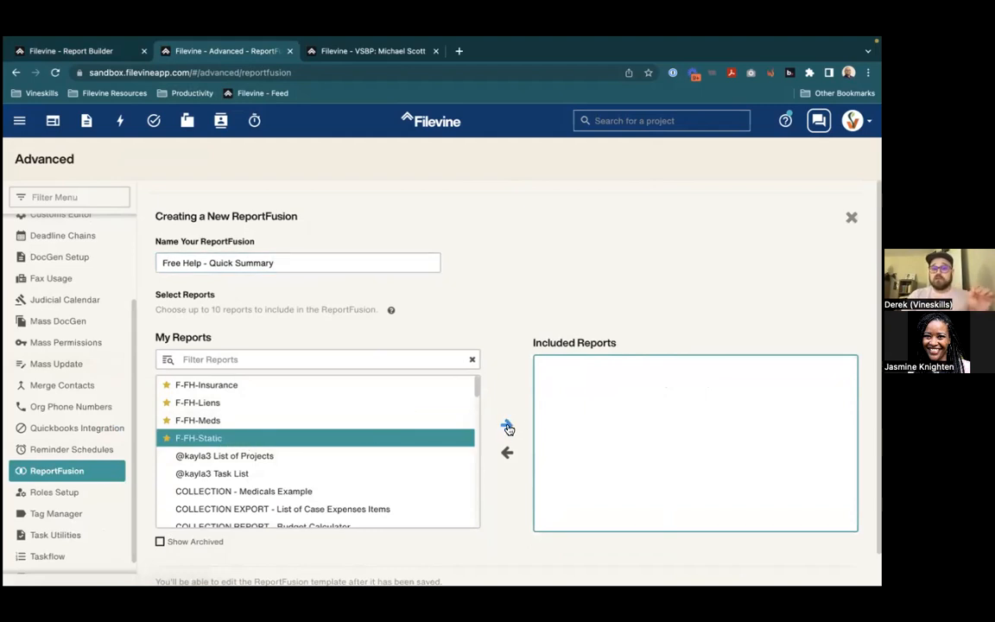
click(507, 425)
click(444, 384)
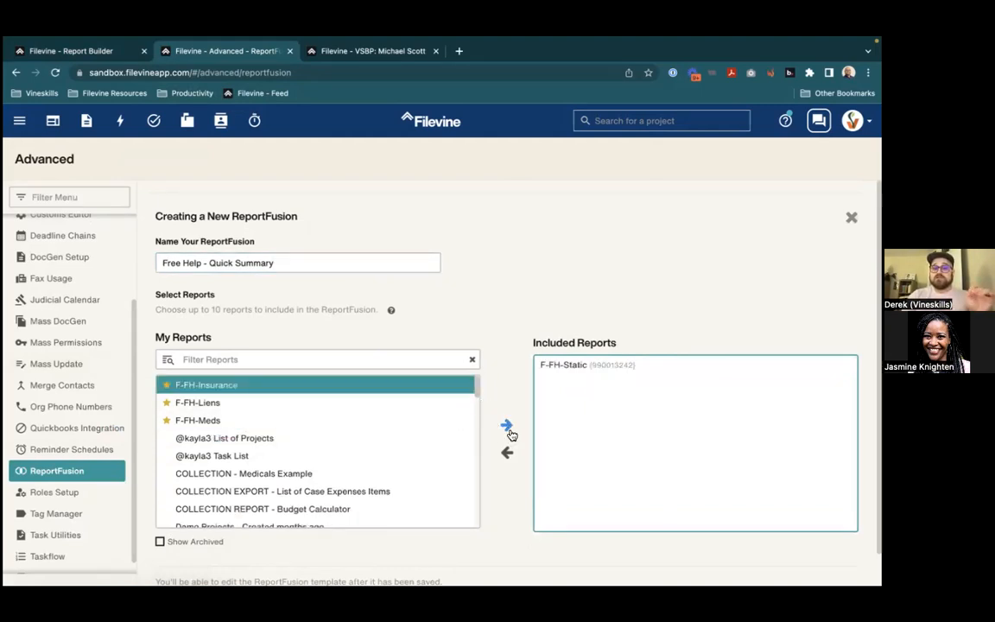
click(508, 426)
click(456, 389)
click(507, 425)
click(443, 387)
click(507, 425)
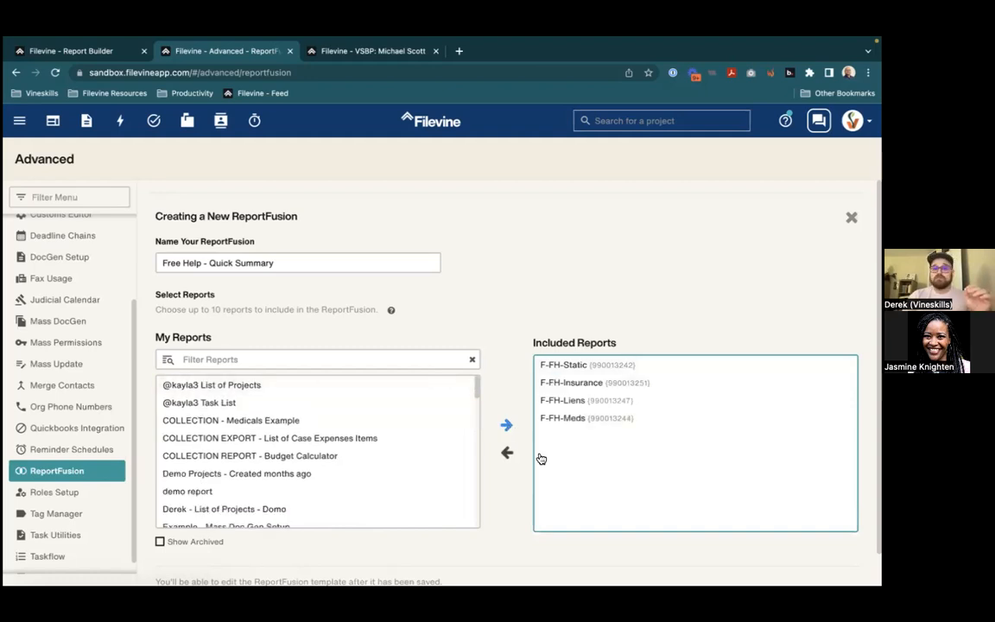
scroll(604, 314, down, 1)
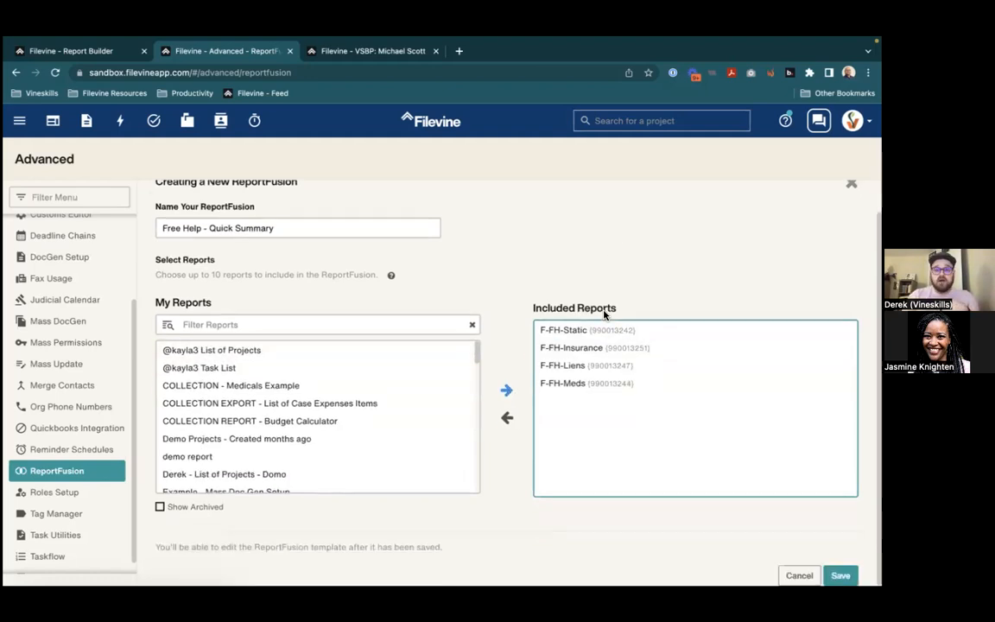
click(841, 575)
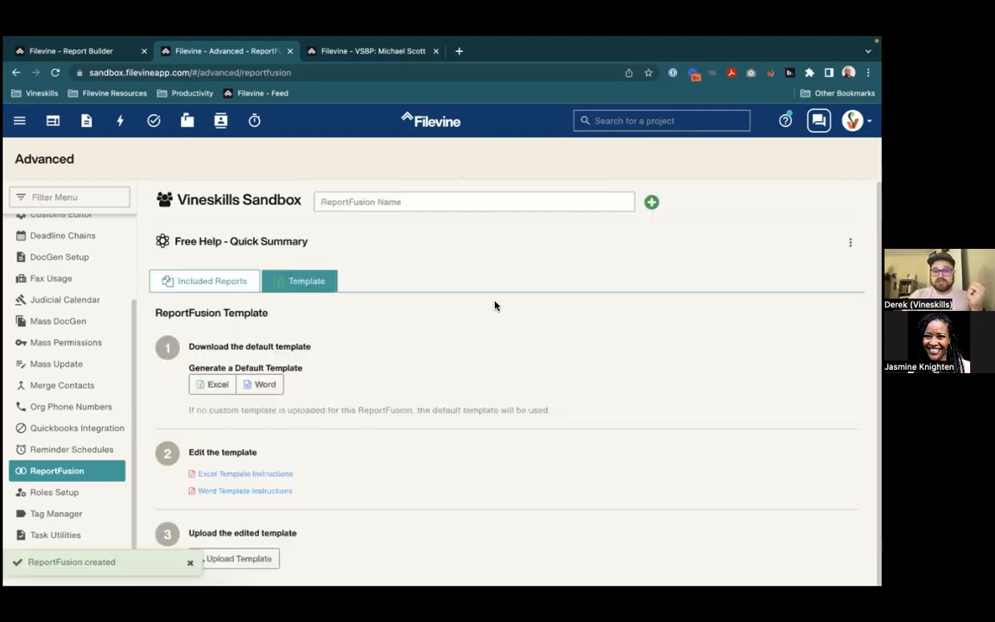
Open the Case Summary section of the VSBP: Personal Injury project type in the Customs Editor
click(35, 52)
click(21, 124)
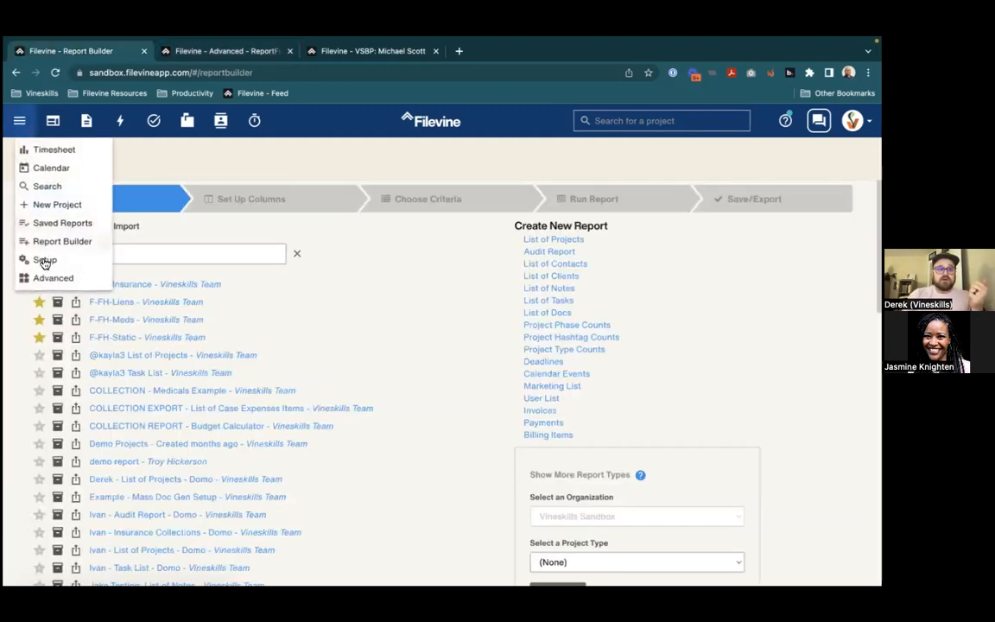
click(40, 277)
click(60, 333)
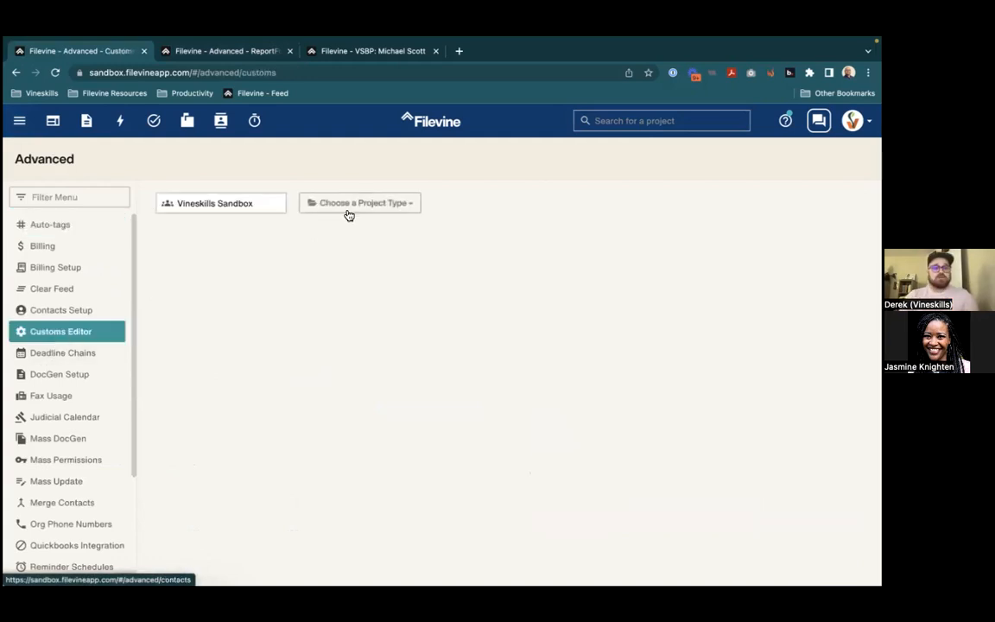
click(355, 204)
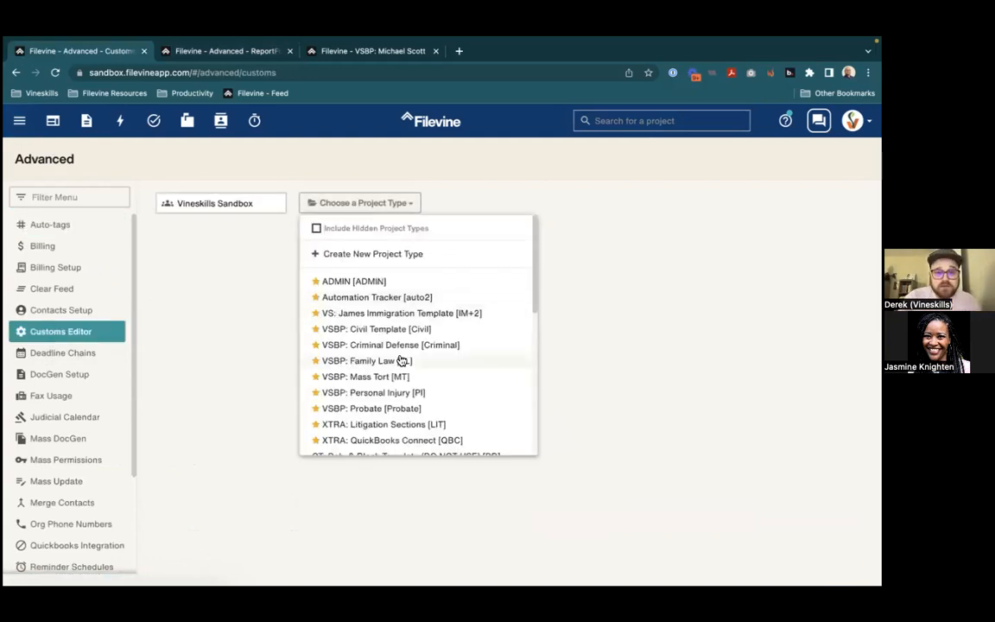
click(404, 393)
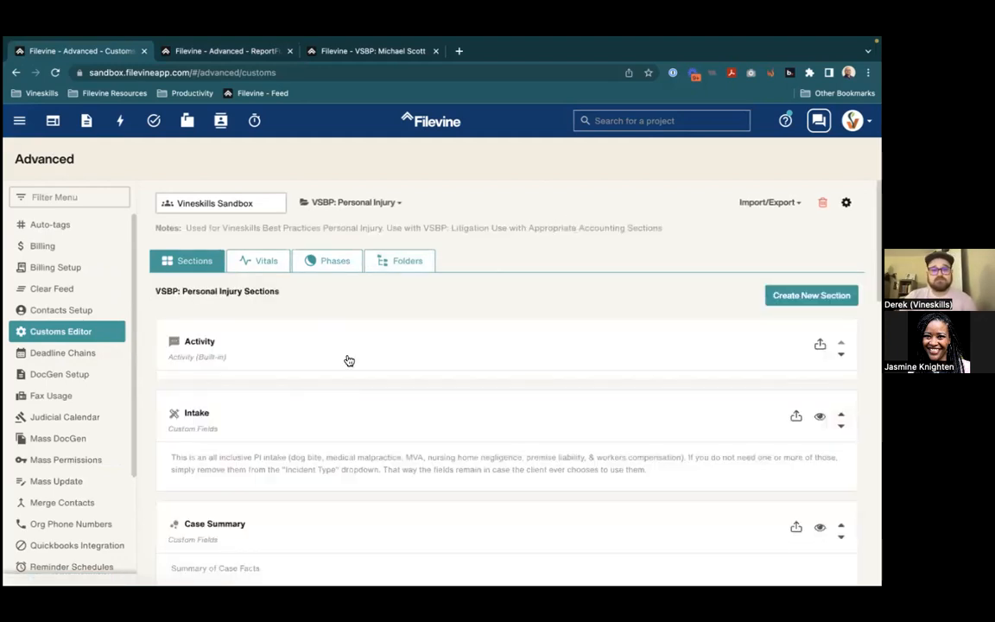
scroll(347, 360, down, 3)
click(313, 438)
scroll(484, 388, down, 10)
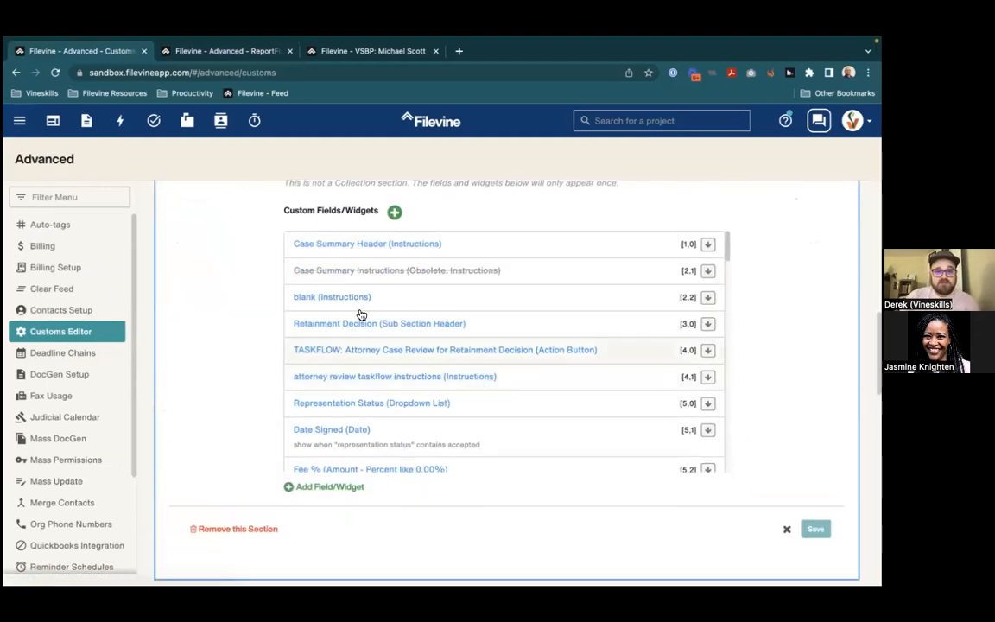
Examine the instructions text and advanced properties of the blank widget in the Case Summary section
click(422, 298)
drag(389, 334, 269, 338)
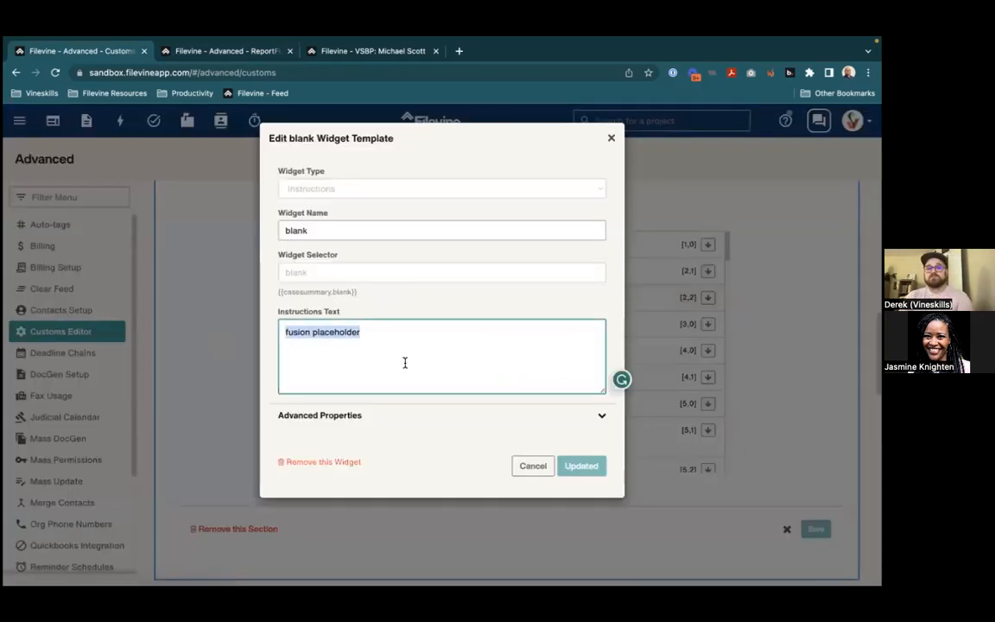
click(391, 416)
scroll(518, 467, down, 3)
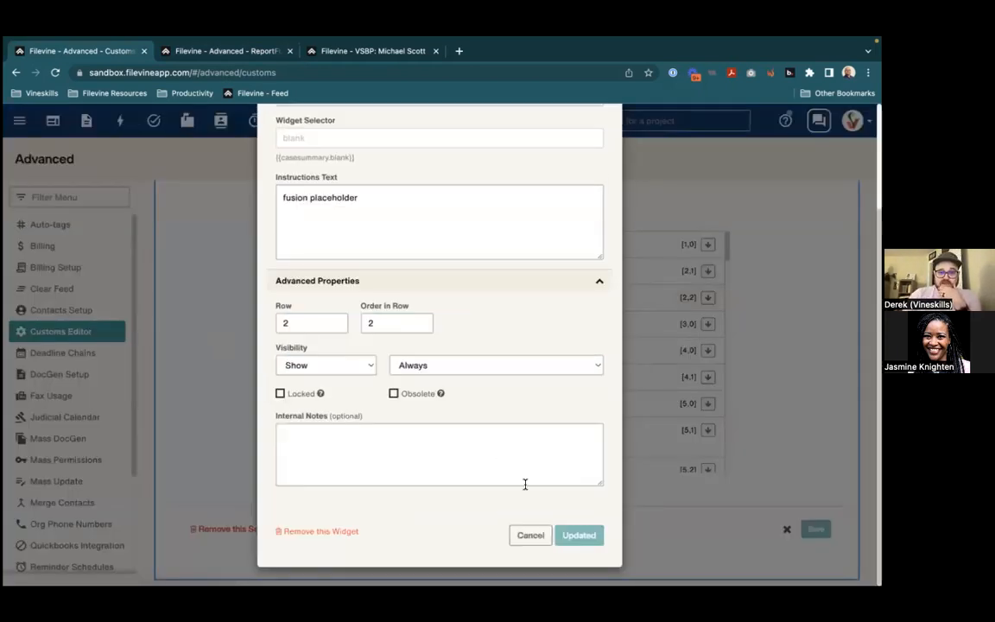
click(531, 533)
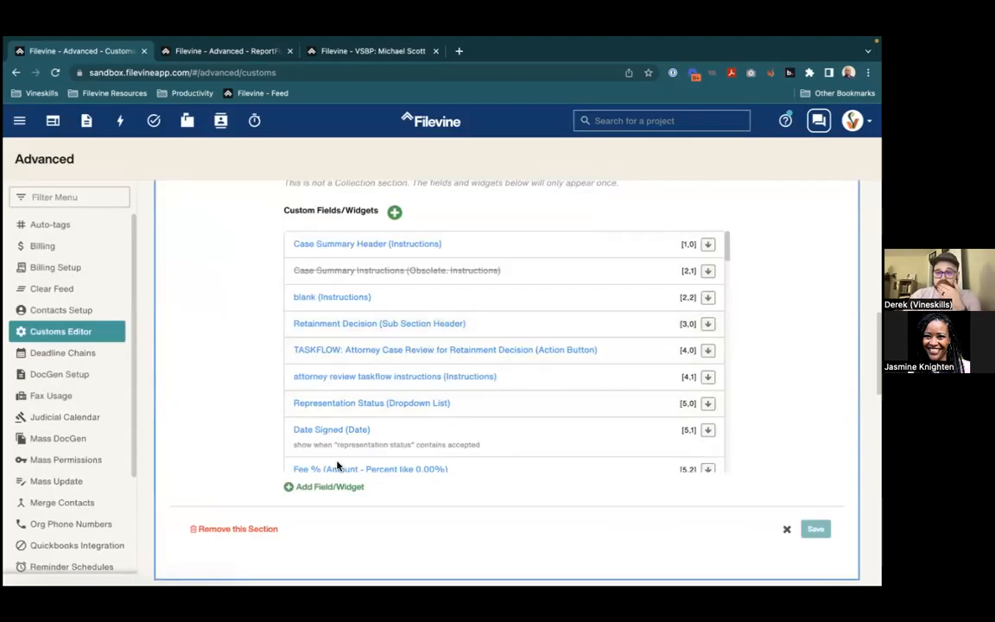
Start a new custom field or widget in the Case Summary section, placed at row 2 with order in row 2
click(325, 488)
click(347, 362)
drag(302, 403, 260, 411)
key(BackSpace)
text(2)
key(Tab)
text(2)
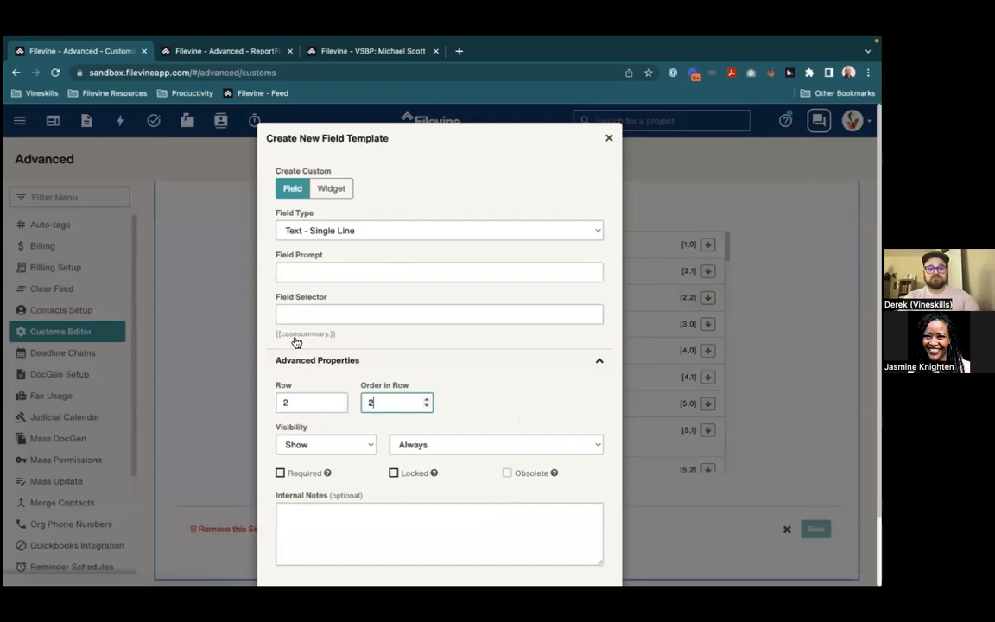
Make the new item a widget named Fusions with the type Report Fusion Multi-template
click(333, 188)
click(298, 275)
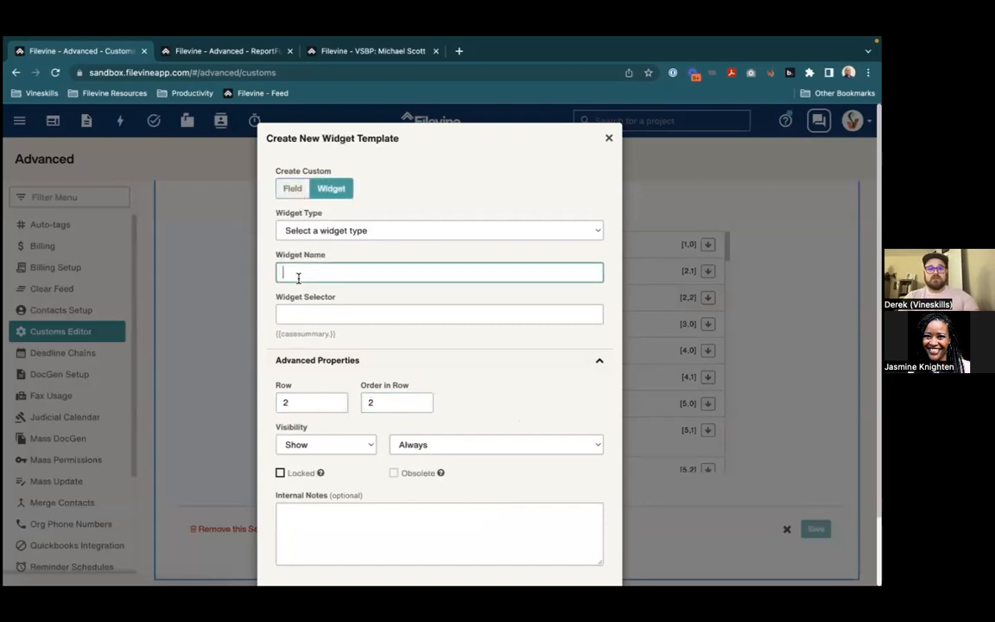
text(Fusions)
click(336, 232)
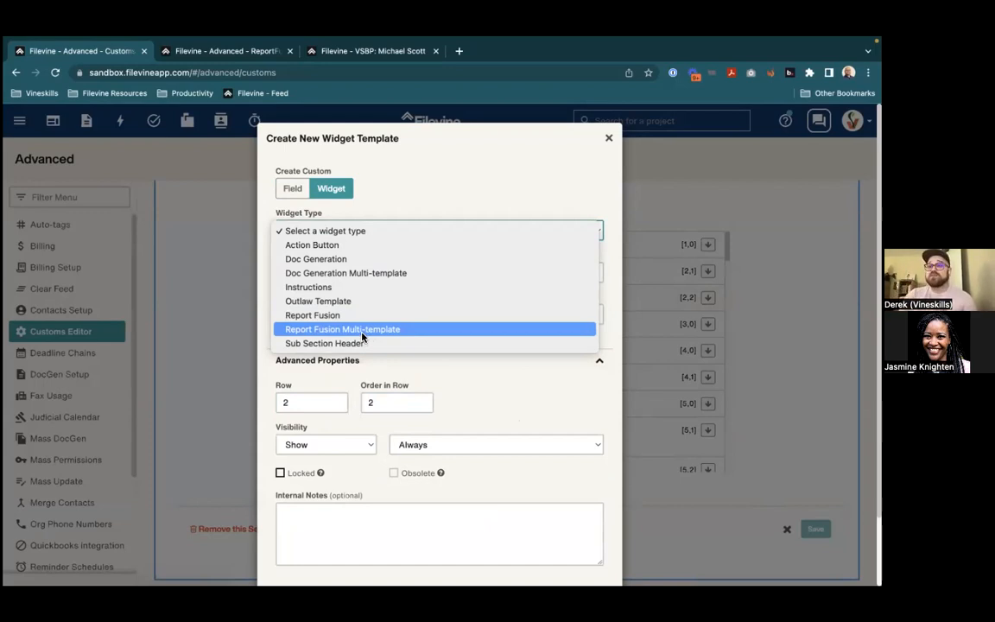
click(363, 337)
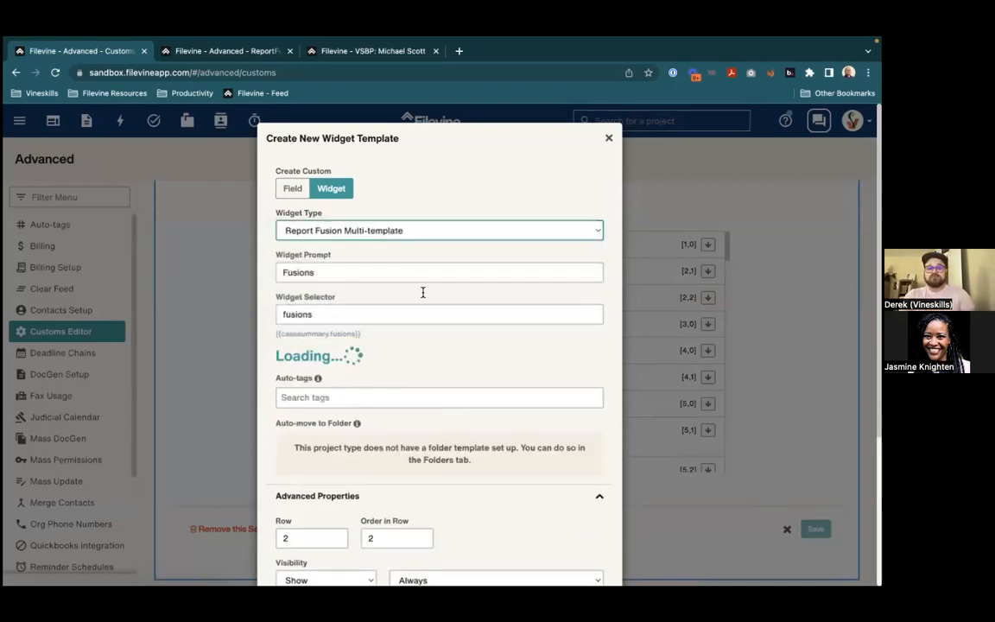
Attach the Free Help - Quick Summary ReportFusion to the Fusions widget and create the widget
scroll(419, 403, down, 1)
scroll(420, 402, down, 2)
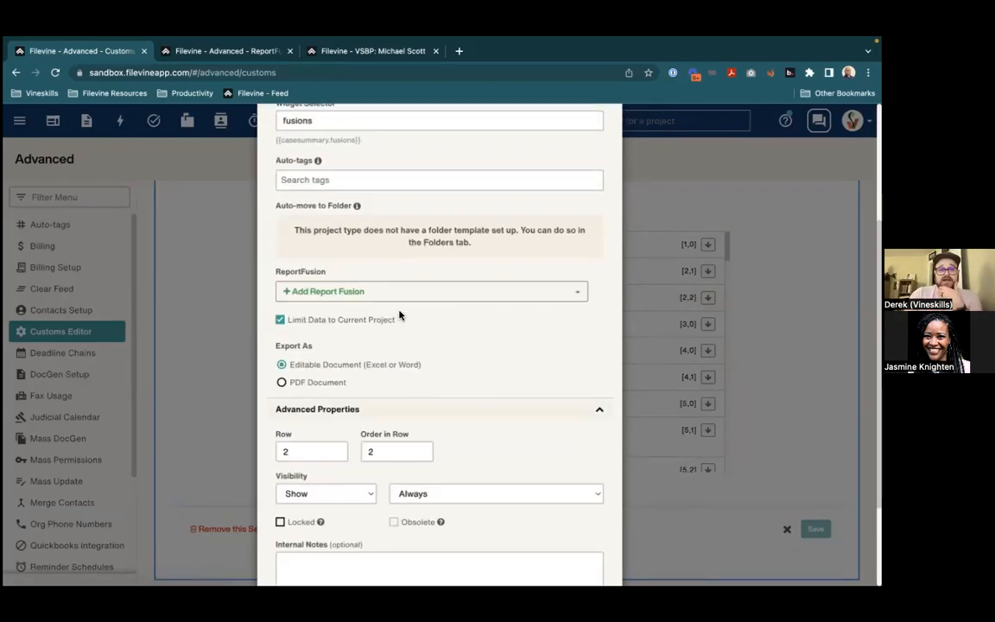
click(327, 291)
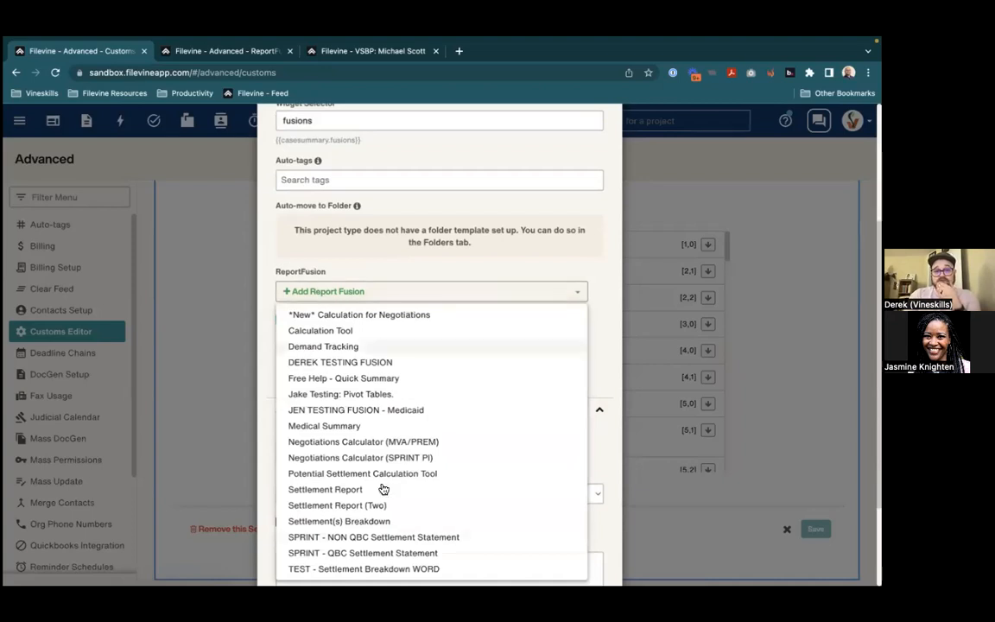
scroll(386, 380, down, 2)
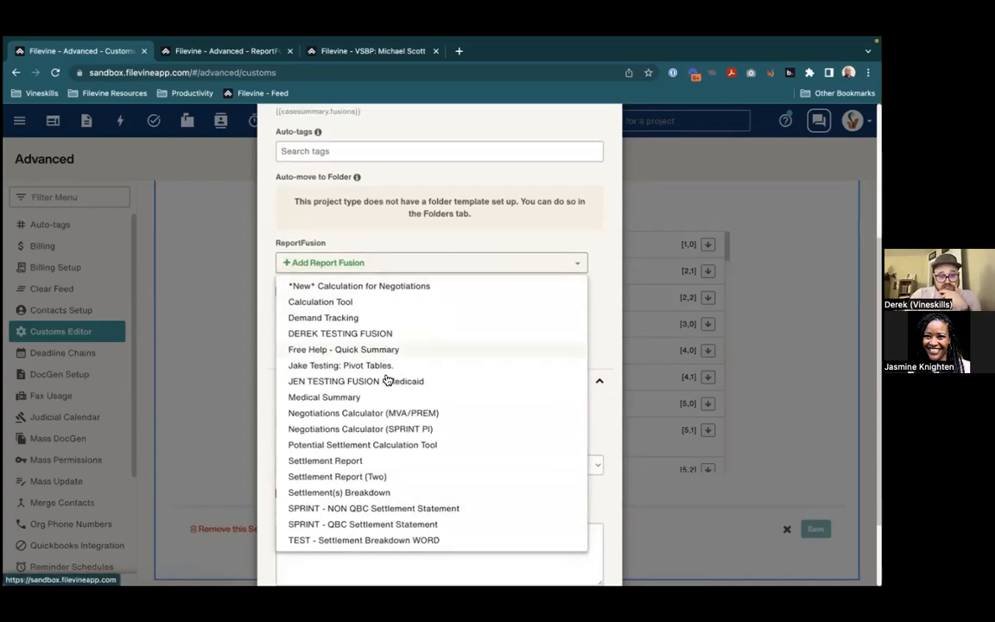
scroll(354, 490, up, 1)
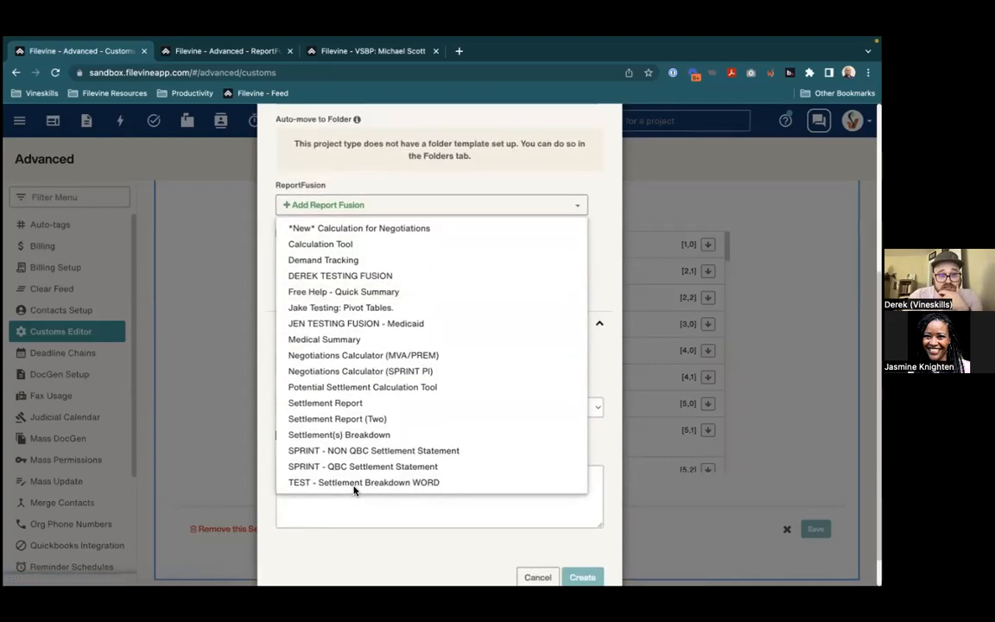
click(344, 294)
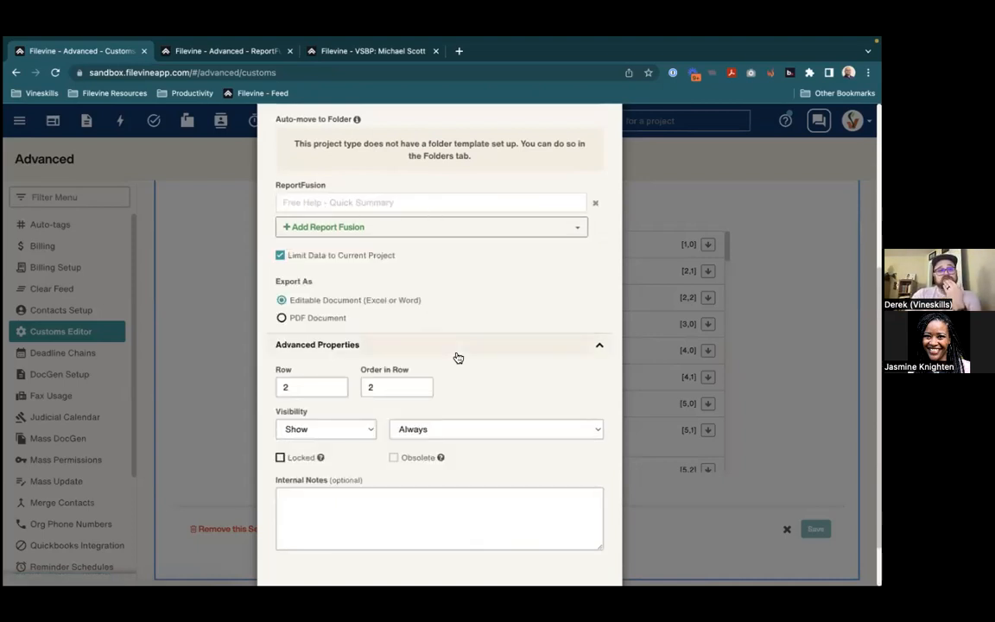
scroll(454, 355, down, 1)
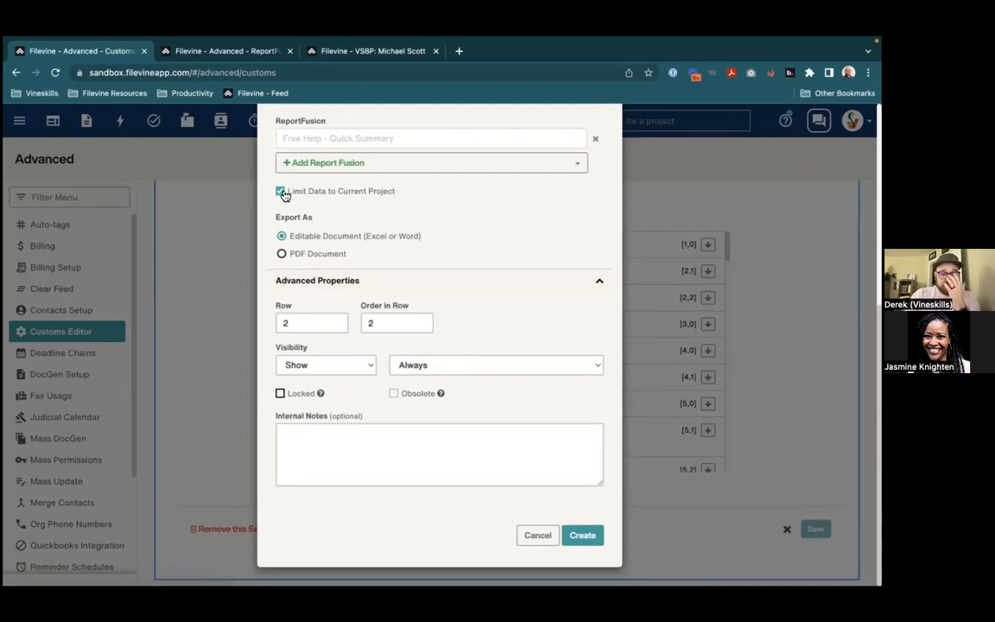
click(577, 539)
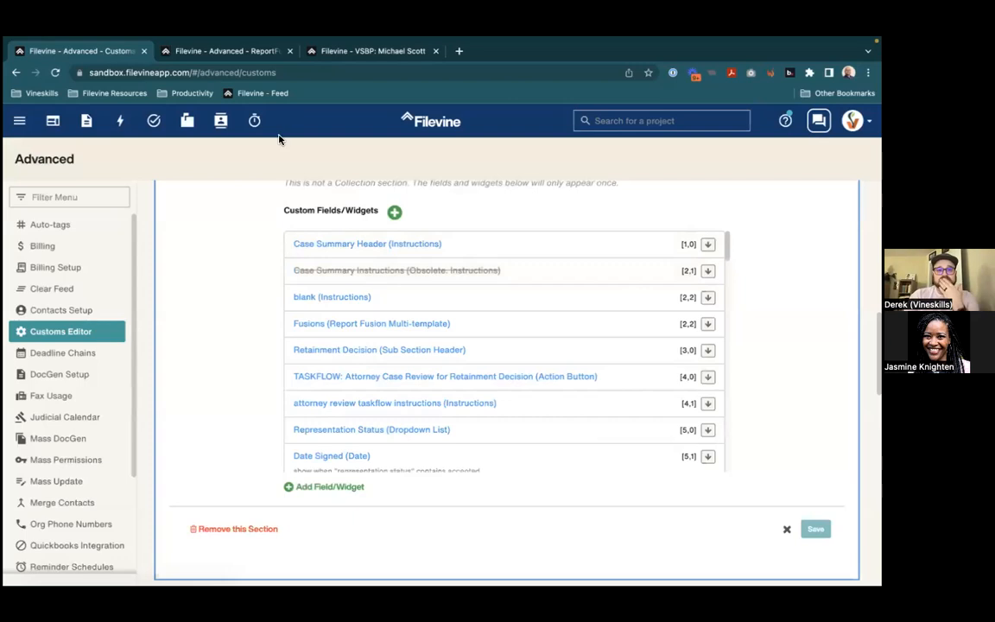
Mark the blank instructions widget in the Case Summary section as obsolete and save the change
click(474, 304)
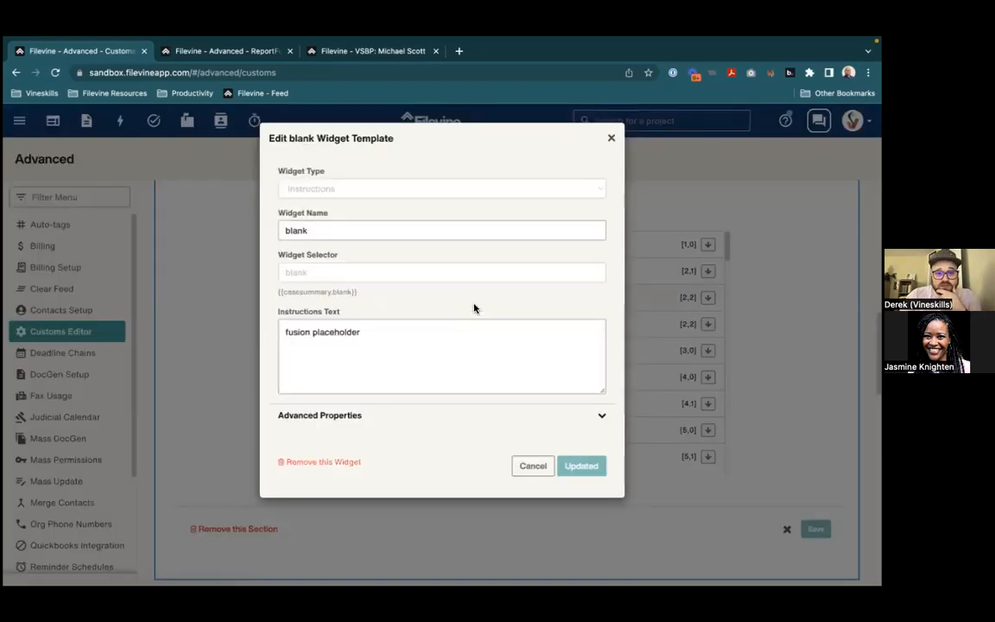
click(308, 416)
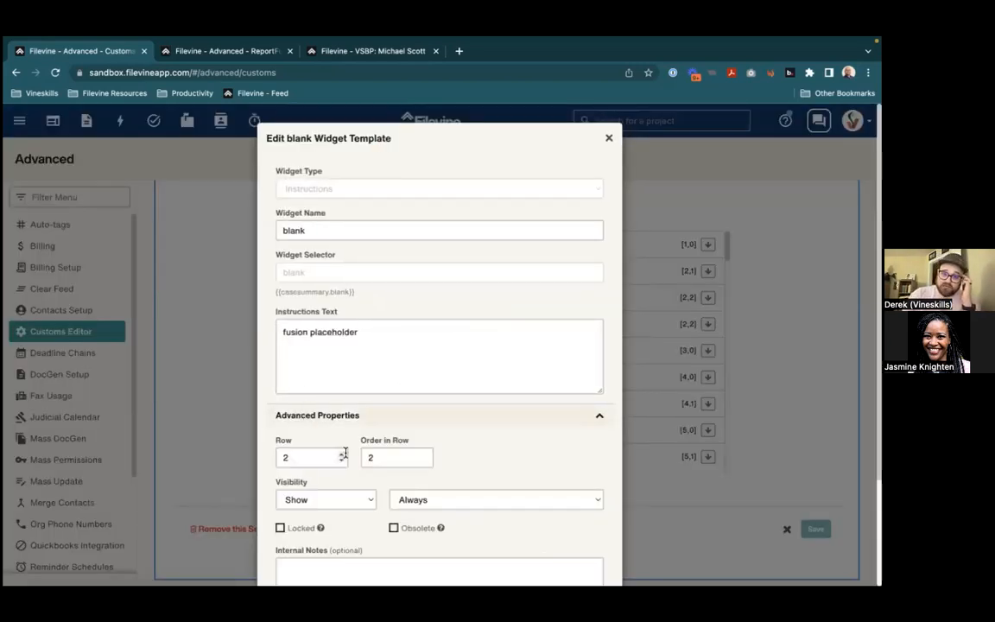
scroll(345, 453, down, 3)
click(394, 394)
click(581, 536)
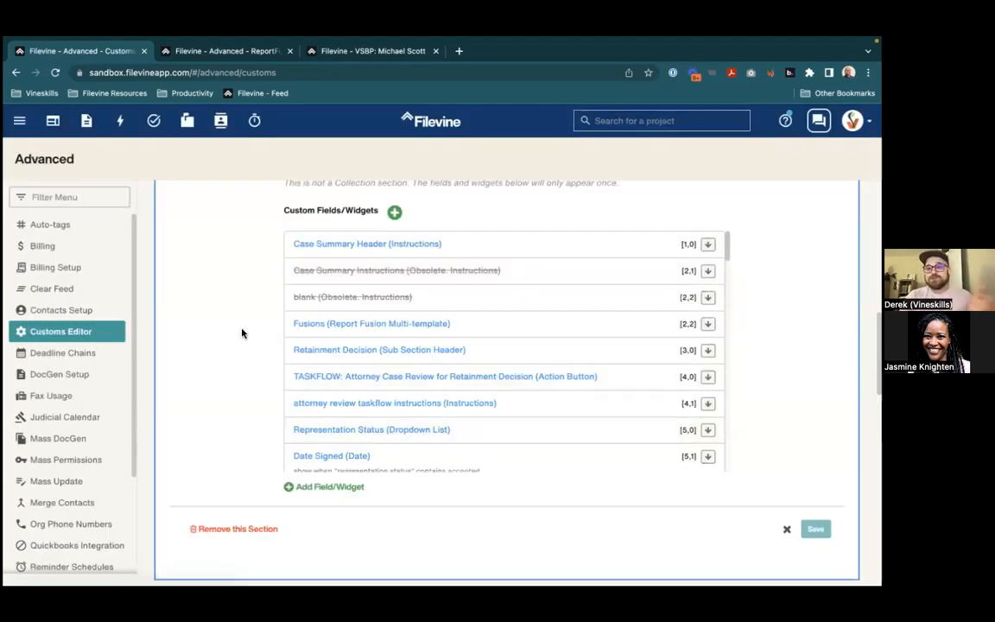
Reload the project's Case Summary section and check which templates the Fusions widget offers
click(262, 50)
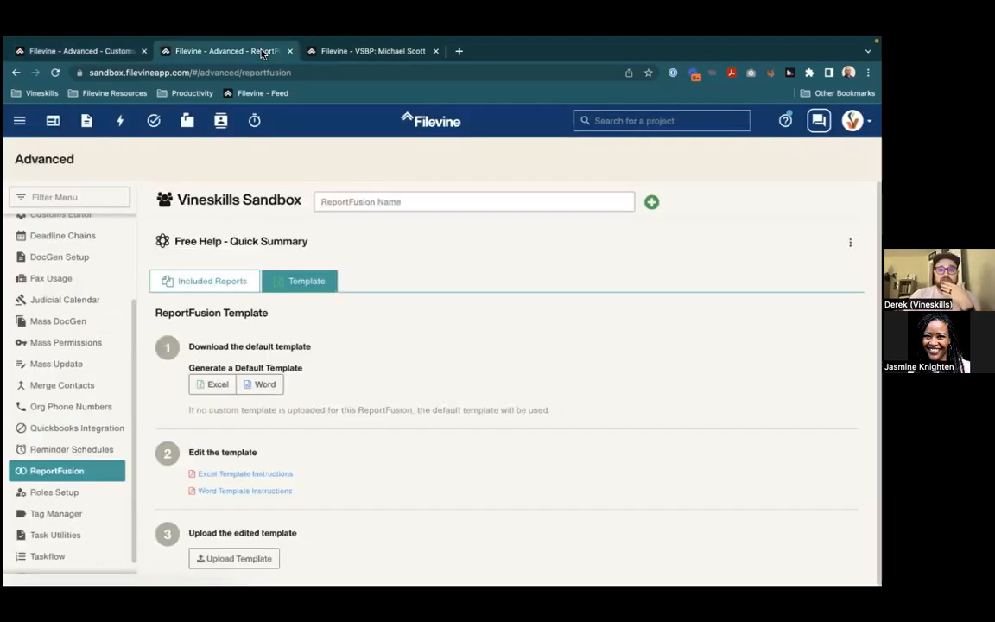
click(349, 51)
click(54, 74)
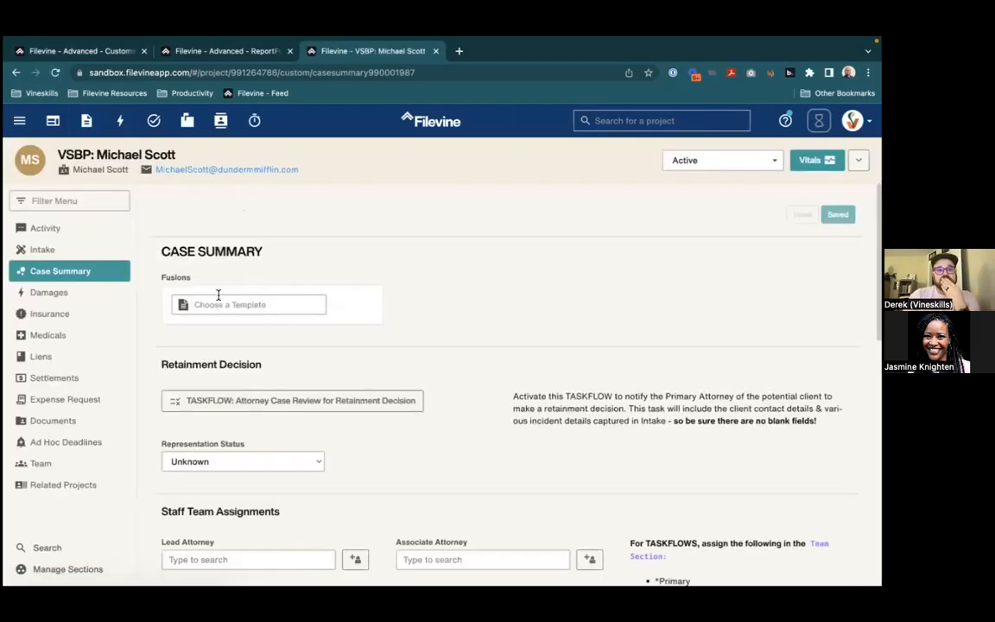
click(217, 298)
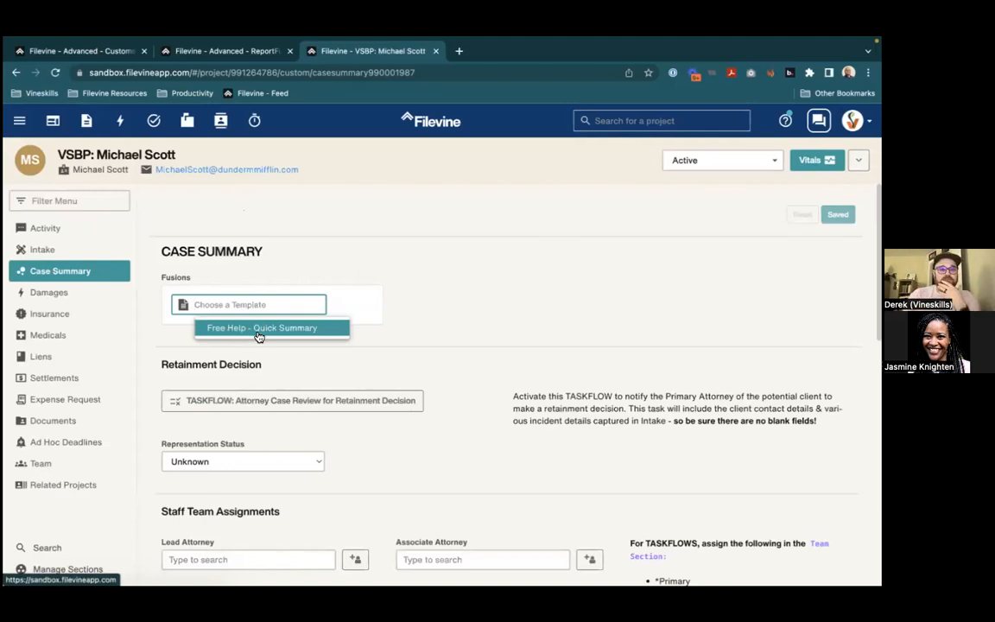
click(323, 151)
Generate the default Excel template for the Free Help - Quick Summary ReportFusion and open the downloaded file in Excel
click(223, 51)
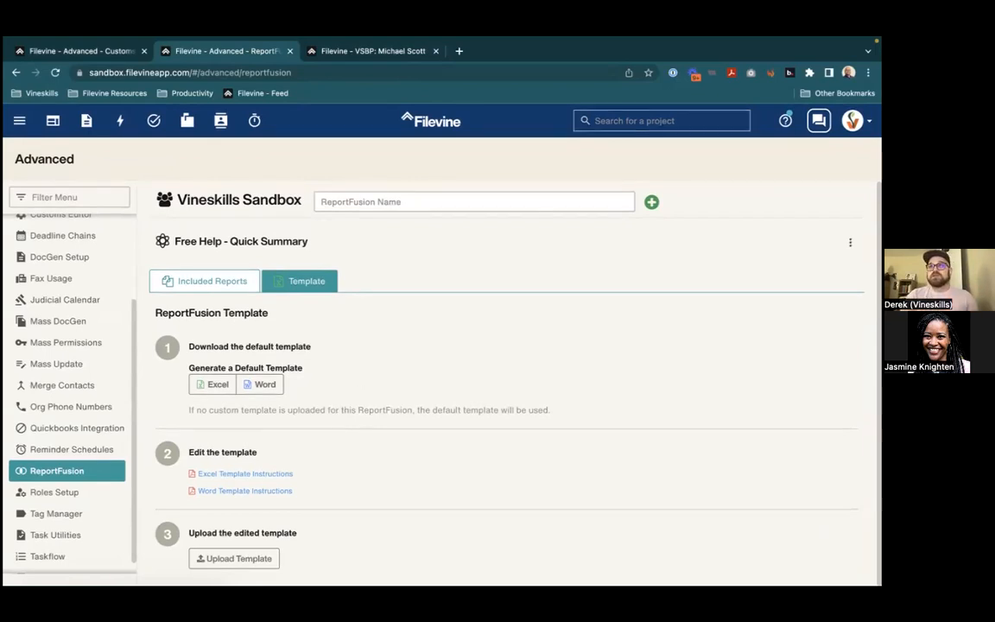
click(207, 385)
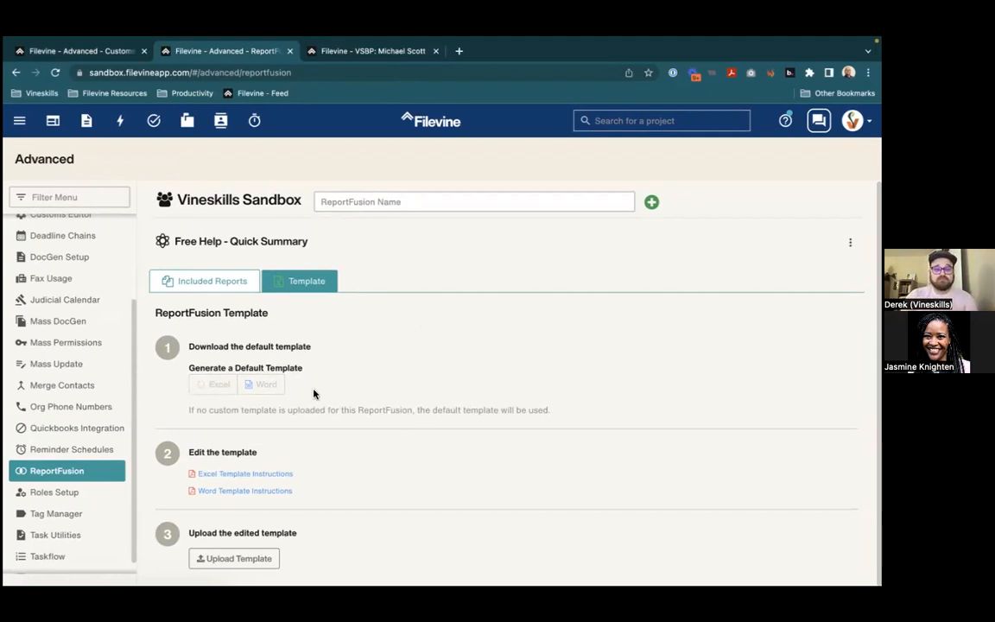
click(268, 428)
click(50, 569)
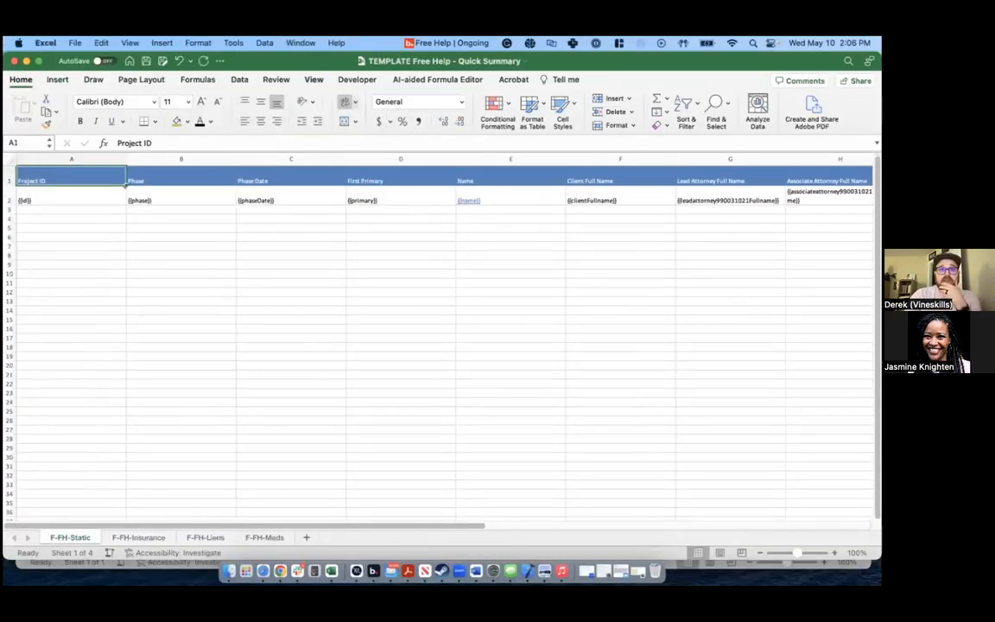
Look through the F-FH-Static, F-FH-Insurance, F-FH-Liens and F-FH-Meds sheets of the default template
click(189, 373)
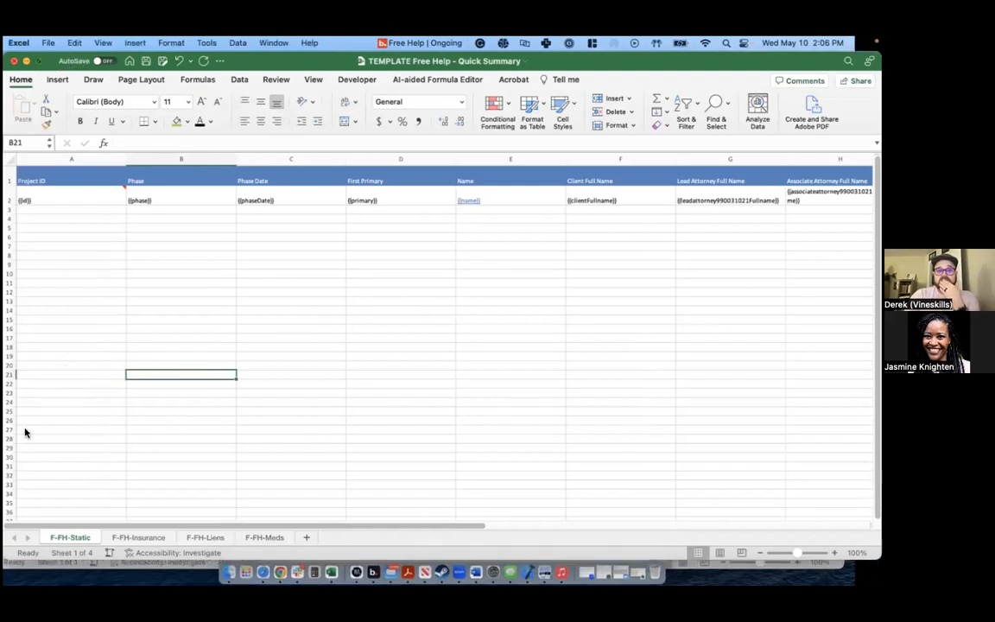
click(137, 538)
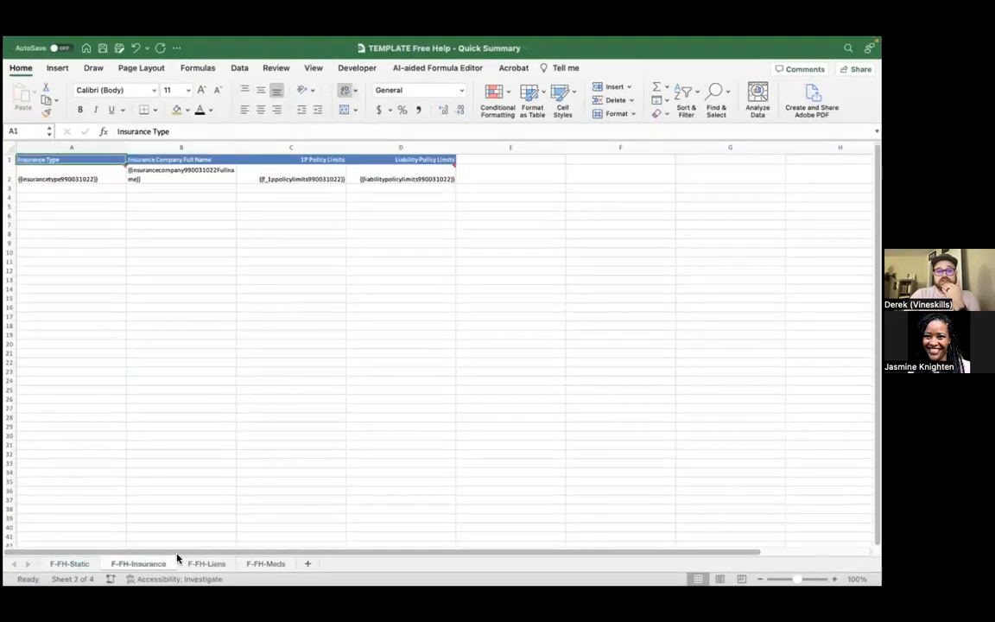
click(210, 565)
click(264, 564)
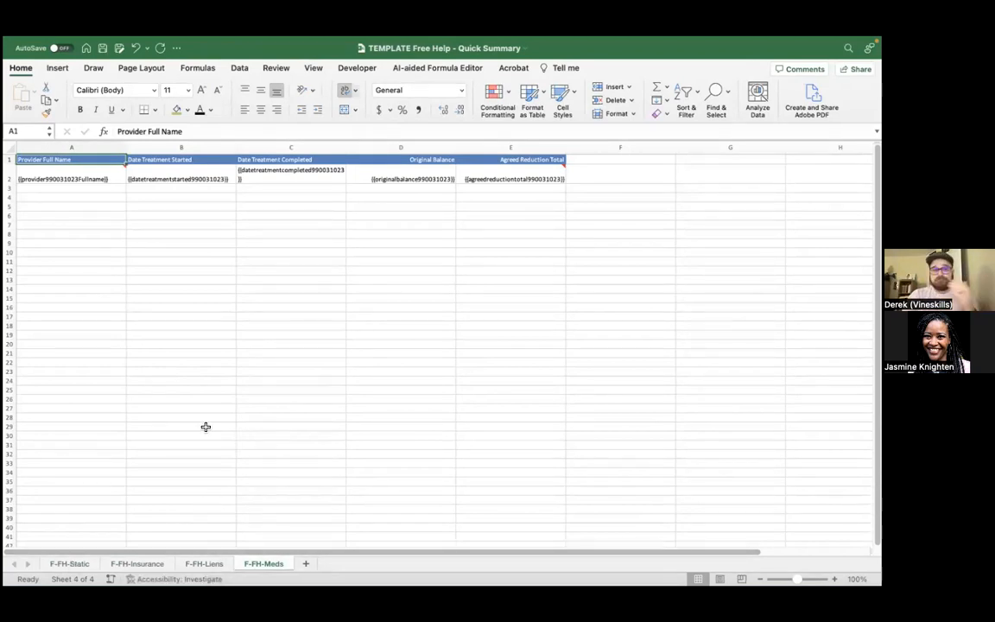
Show the TEMPLATE Free Help Fusion workbook full screen in Normal view and examine its Quick Overview and Insurance areas
key(ctrl+Left)
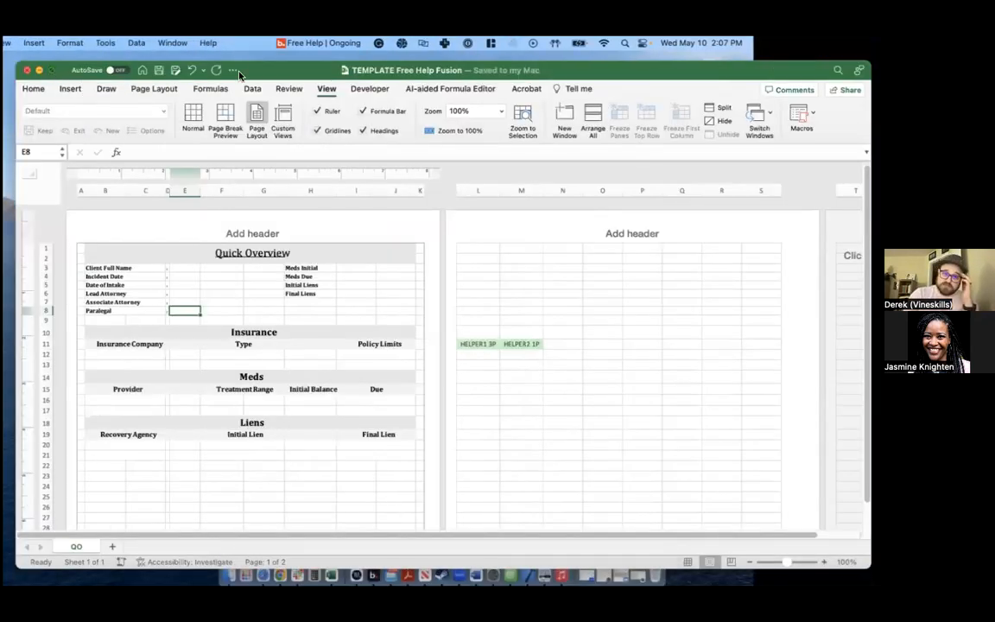
click(52, 71)
click(183, 96)
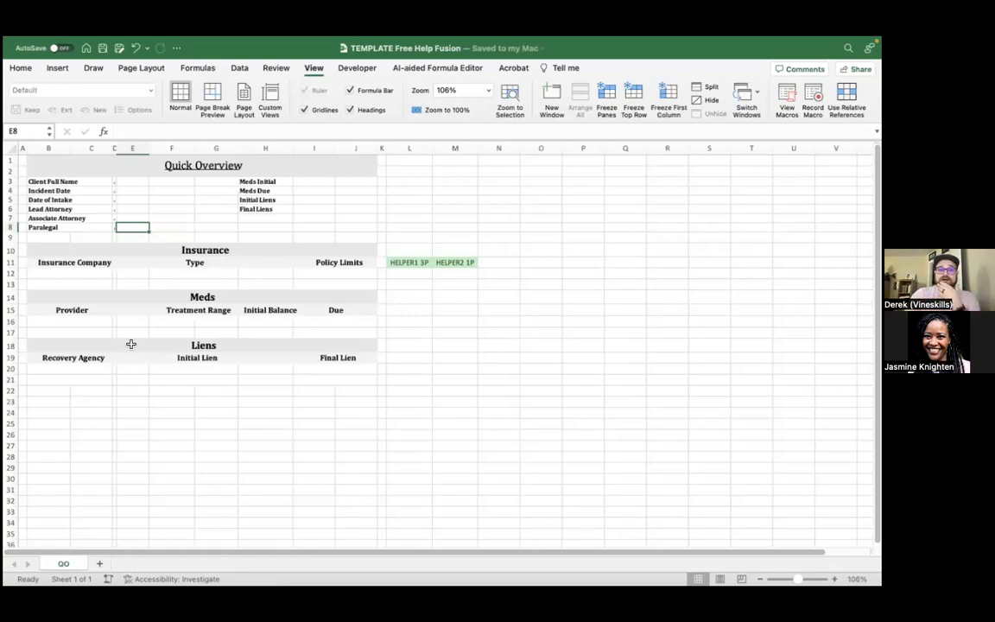
click(62, 273)
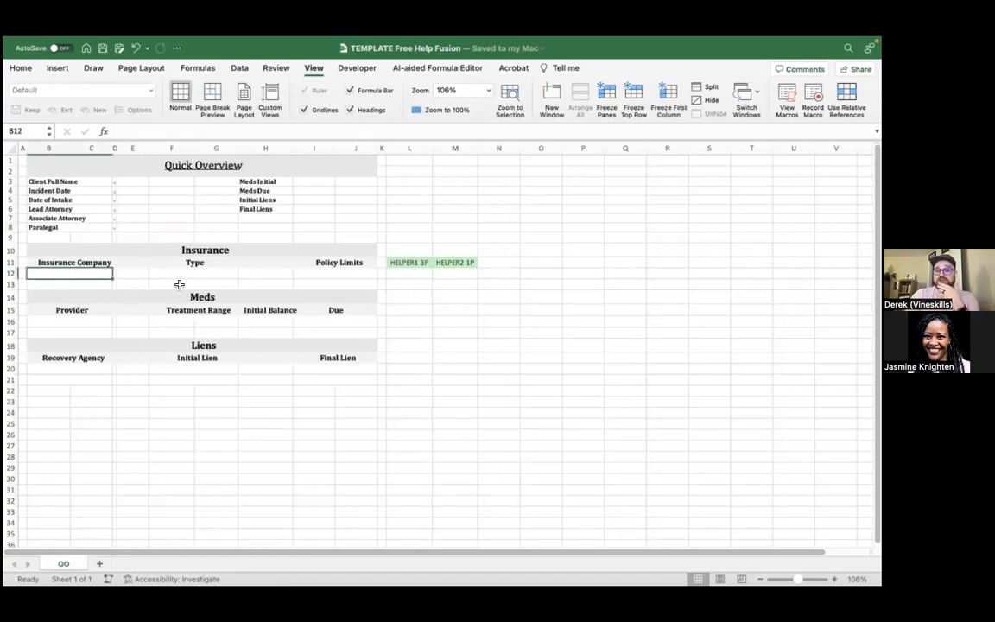
click(137, 162)
drag(79, 182, 298, 224)
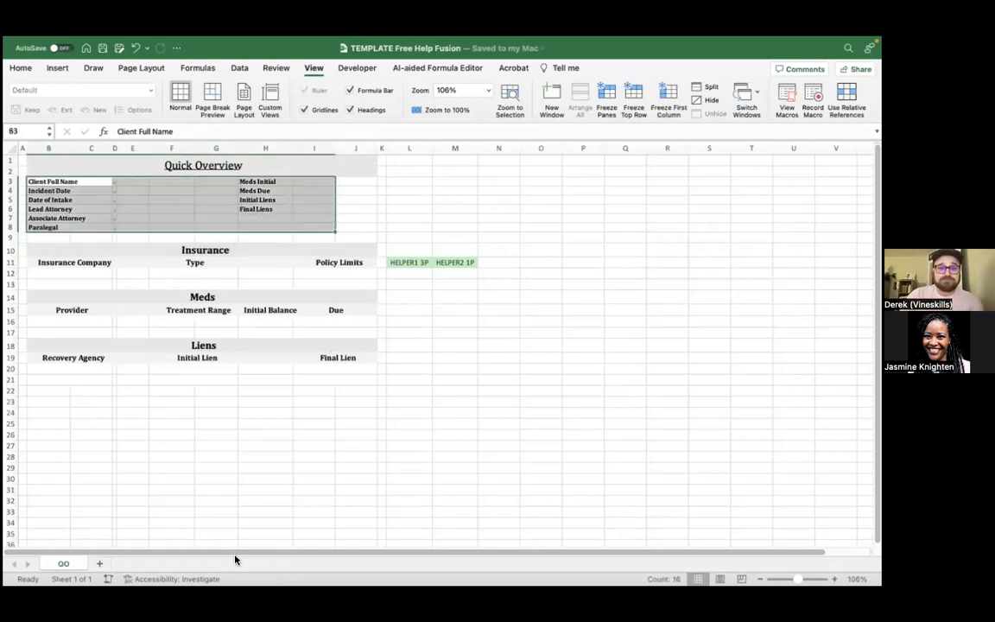
Take the Quick Summary and Free Help Fusion template workbooks out of full screen and arrange them side by side
key(ctrl+Right)
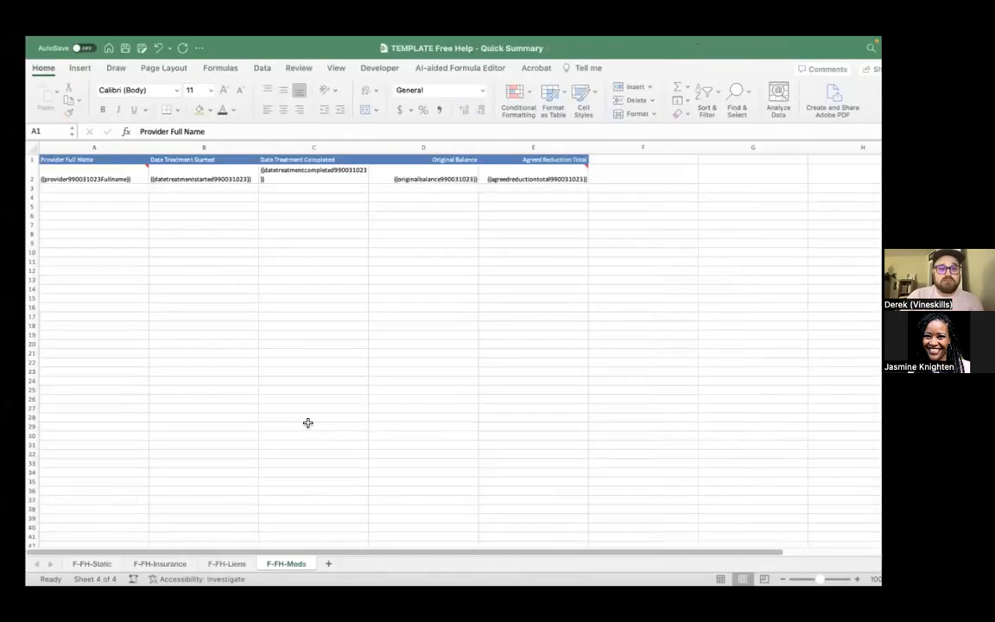
click(65, 564)
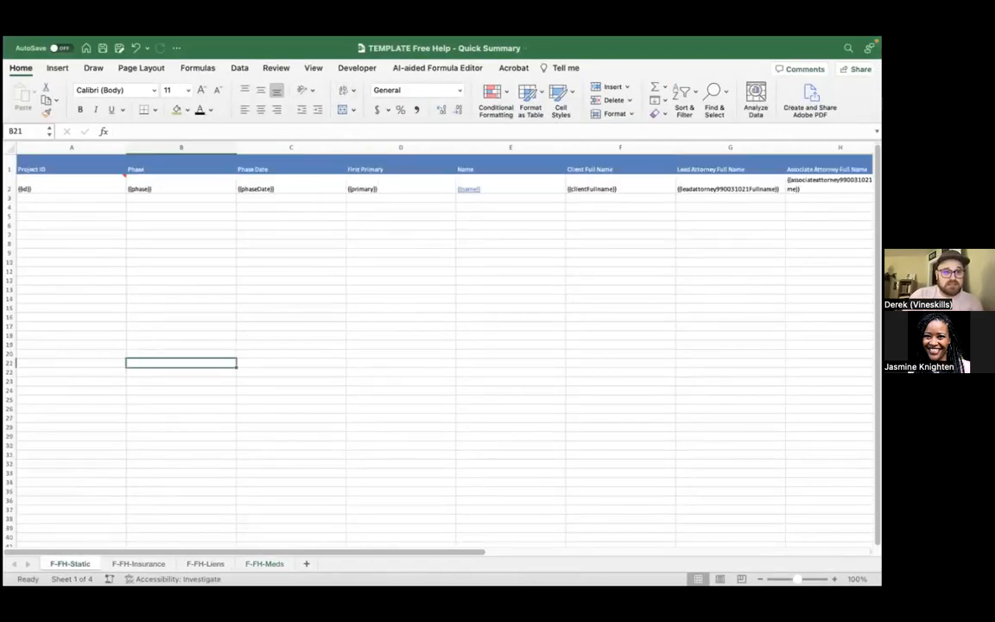
mouse_move(51, 69)
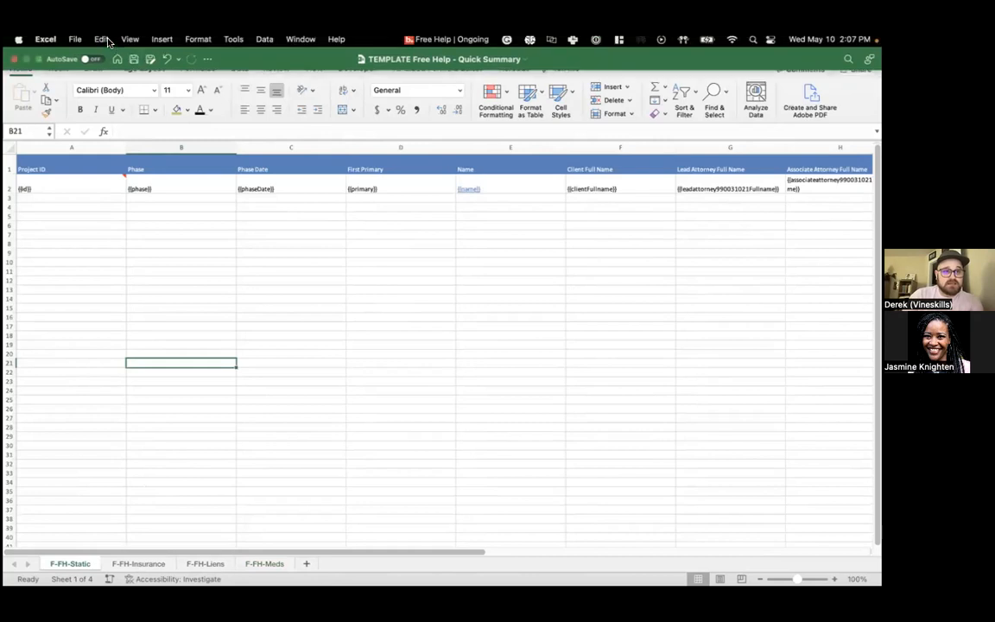
click(37, 62)
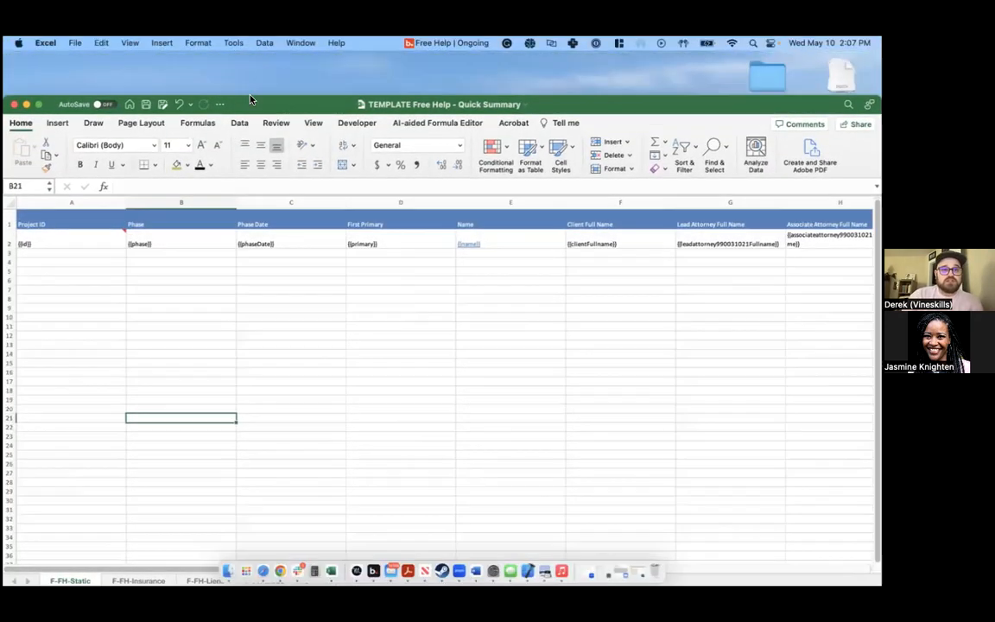
drag(251, 98, 253, 70)
key(ctrl+Right)
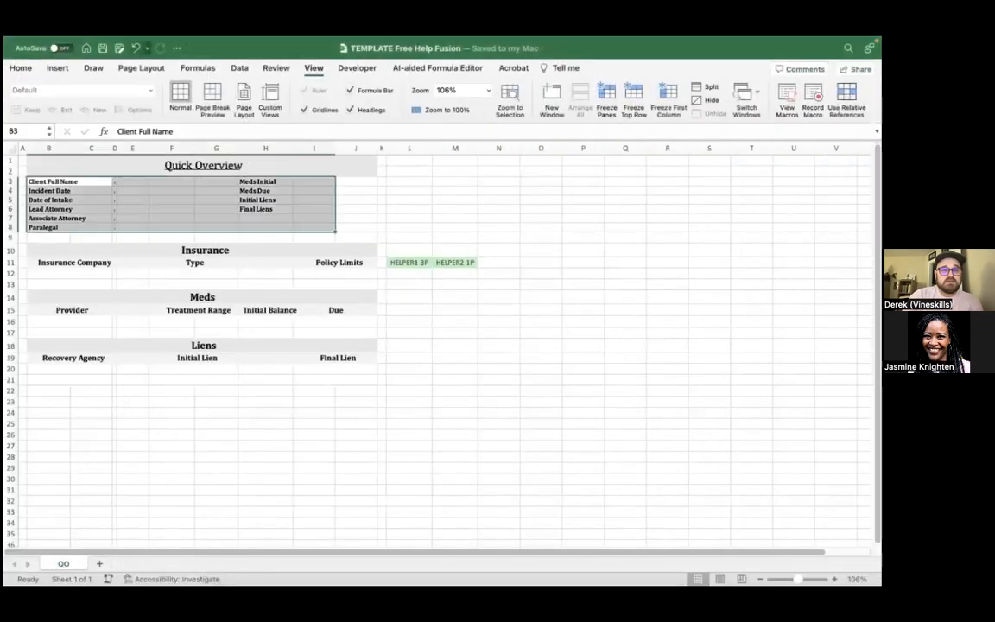
click(37, 62)
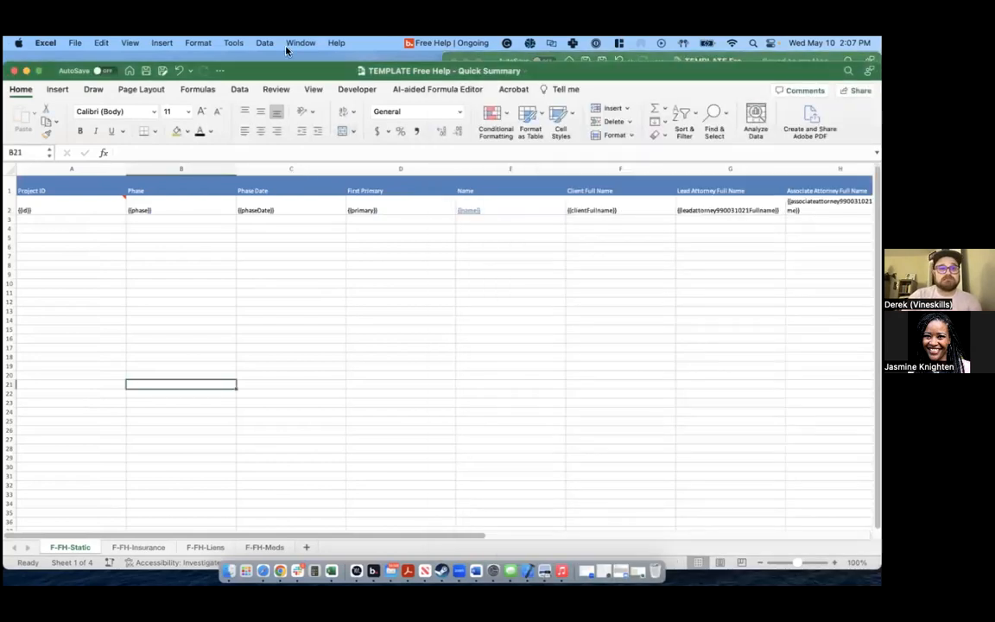
drag(290, 71, 5, 367)
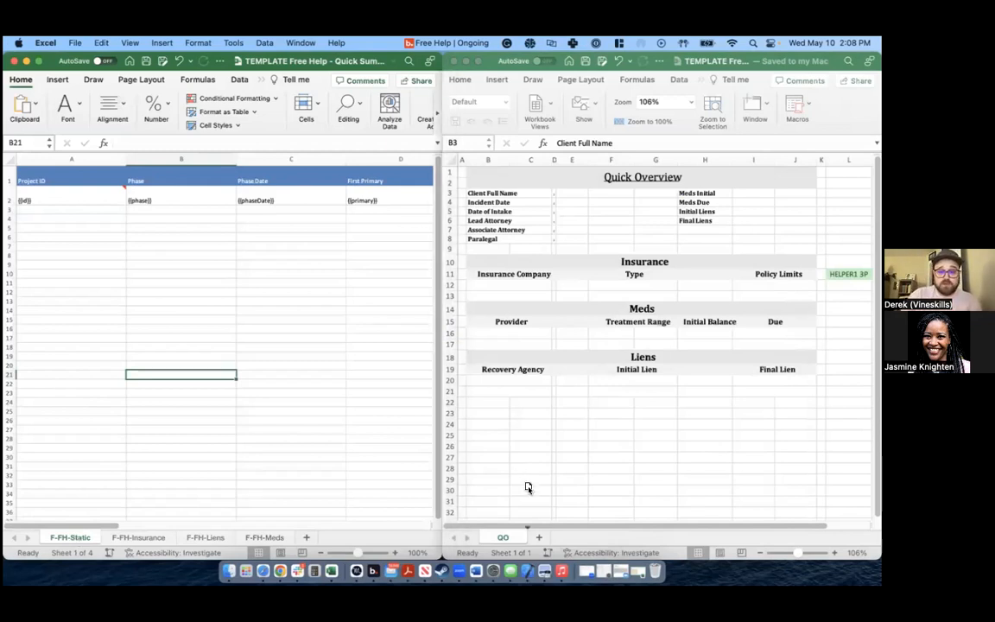
Move the F-FH-Static, F-FH-Insurance, F-FH-Liens and F-FH-Meds sheets into the TEMPLATE Free Help Fusion workbook after the QO sheet
drag(494, 544, 494, 545)
click(58, 539)
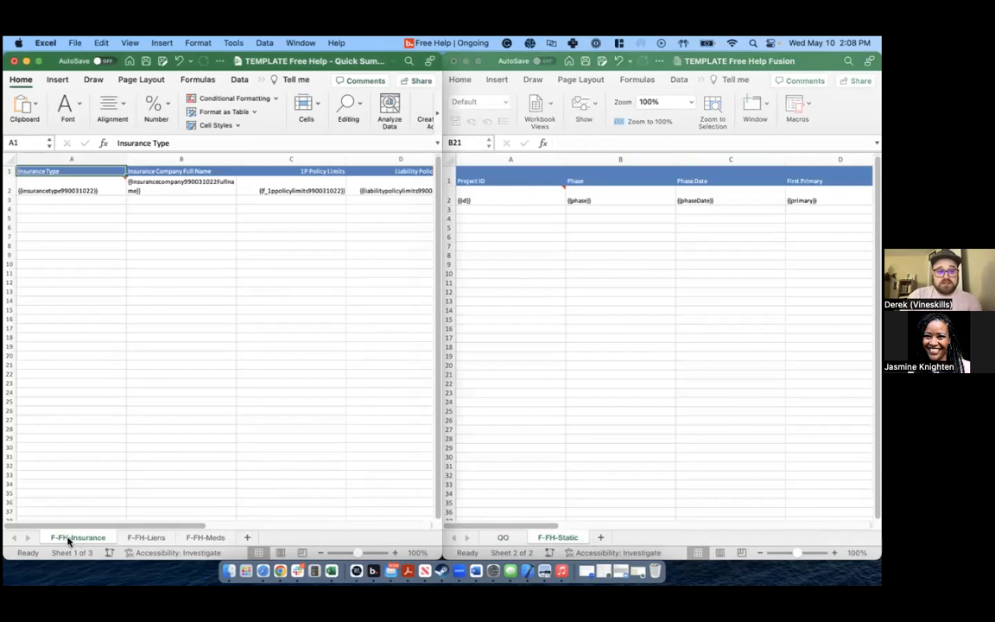
drag(498, 383, 598, 491)
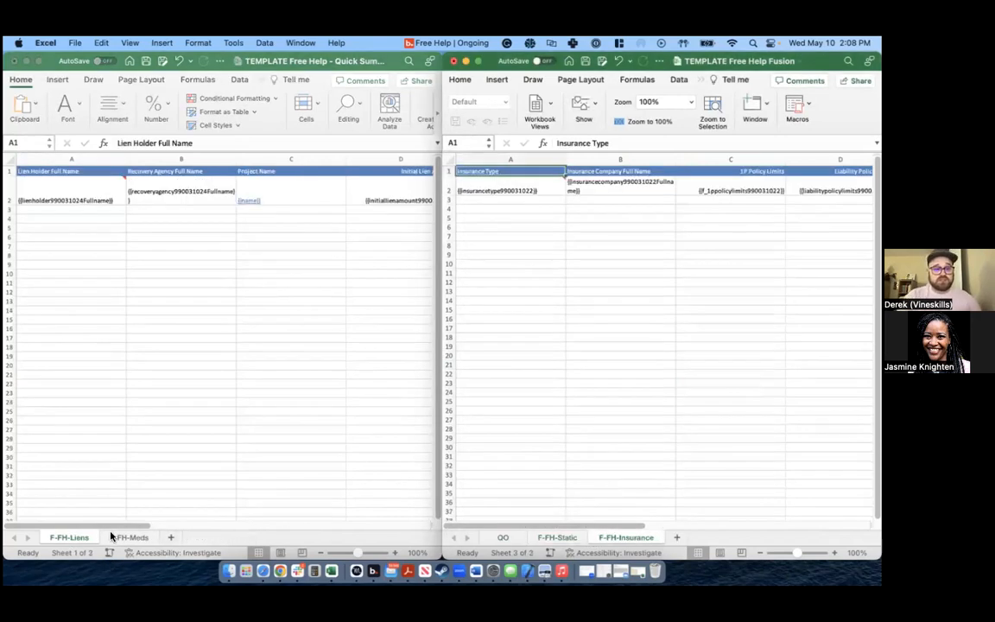
click(71, 539)
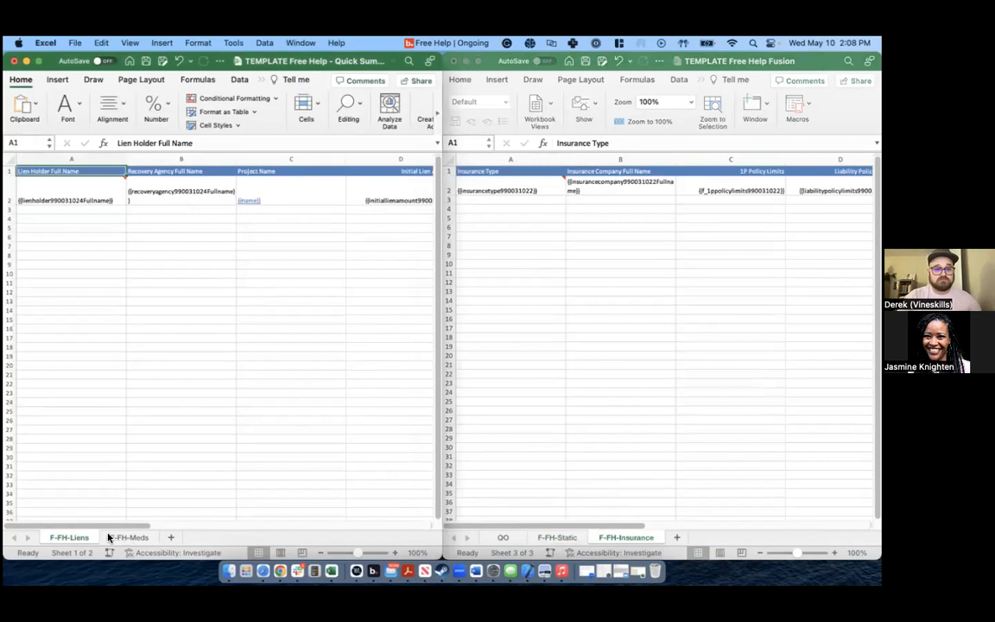
drag(133, 490, 625, 453)
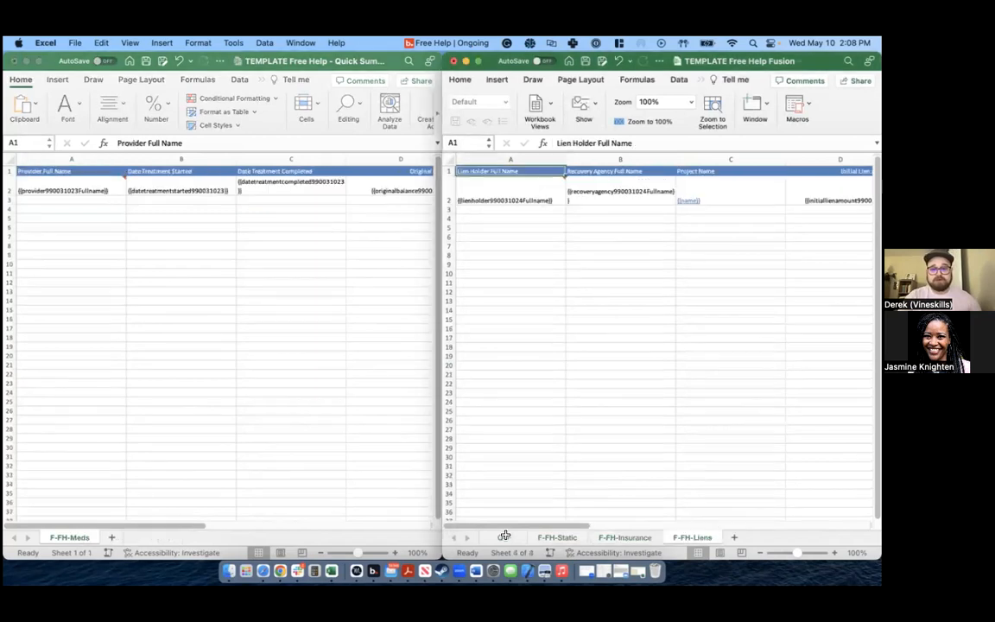
click(69, 539)
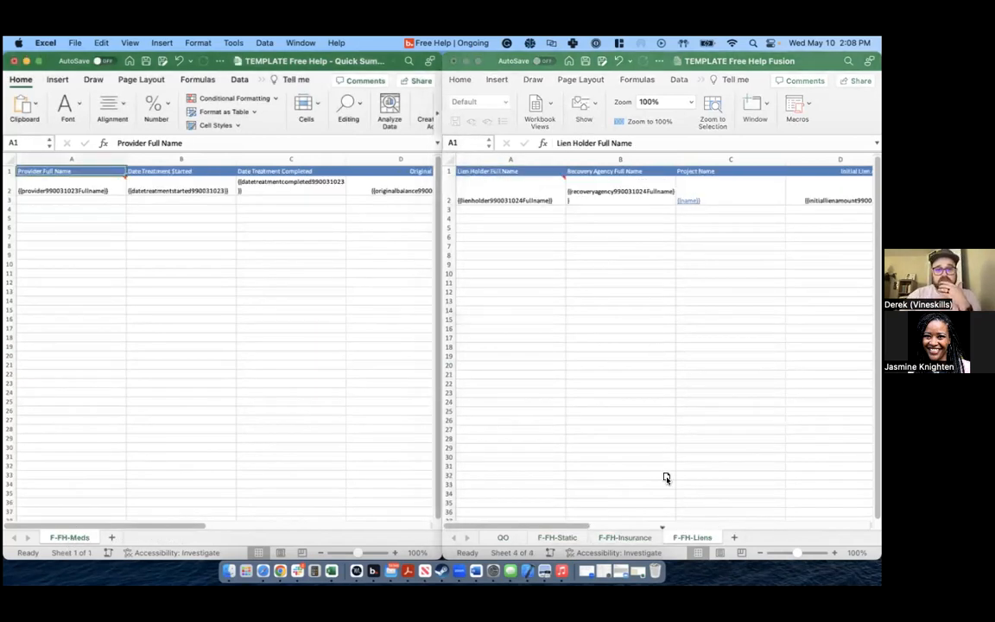
drag(732, 526, 733, 526)
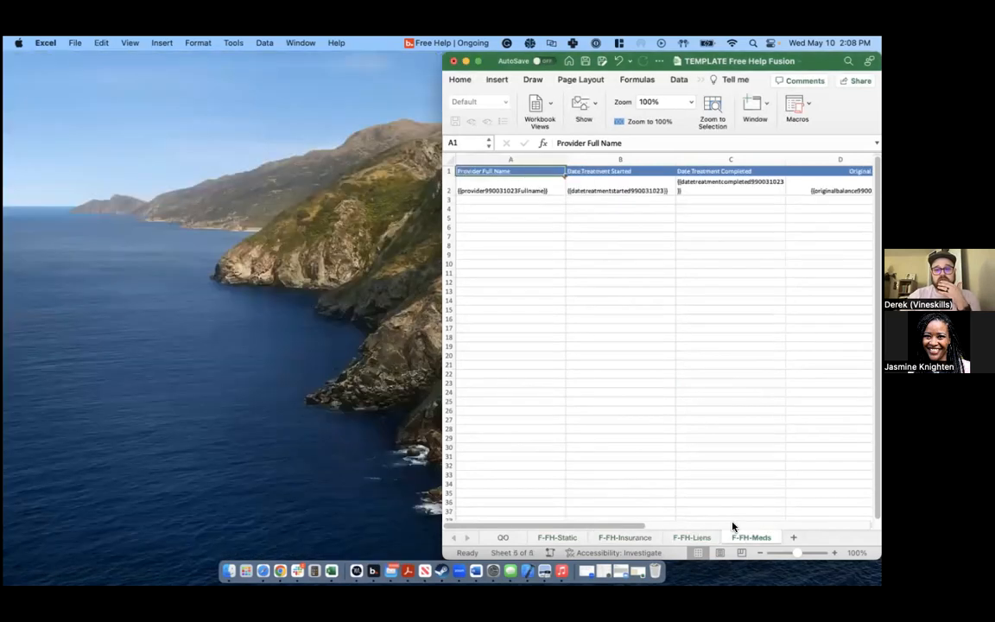
Return the TEMPLATE Free Help Fusion workbook to full screen and select the Client Full Name cell on the QO sheet
click(478, 63)
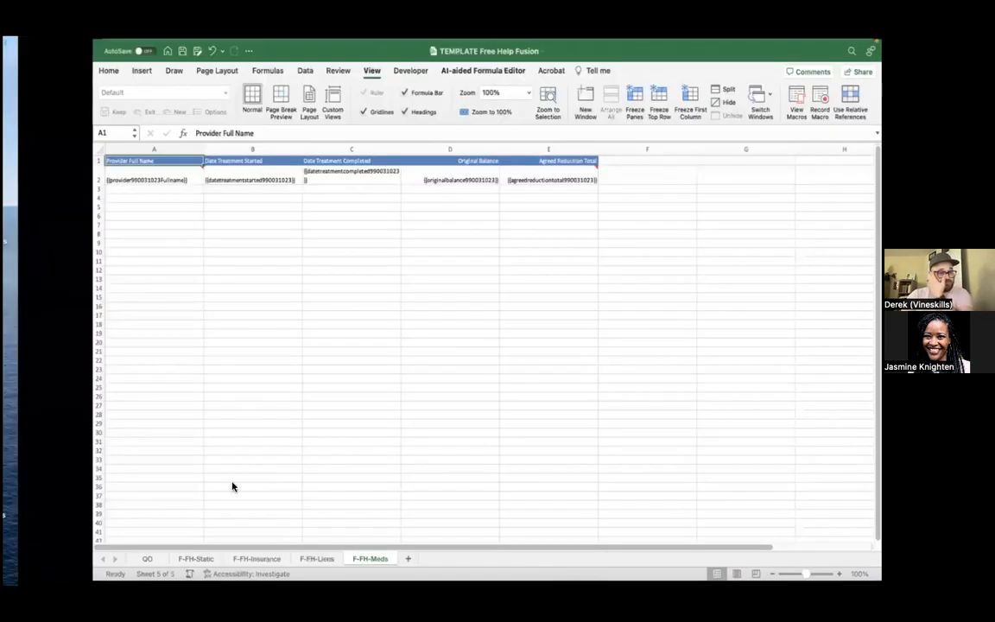
click(62, 563)
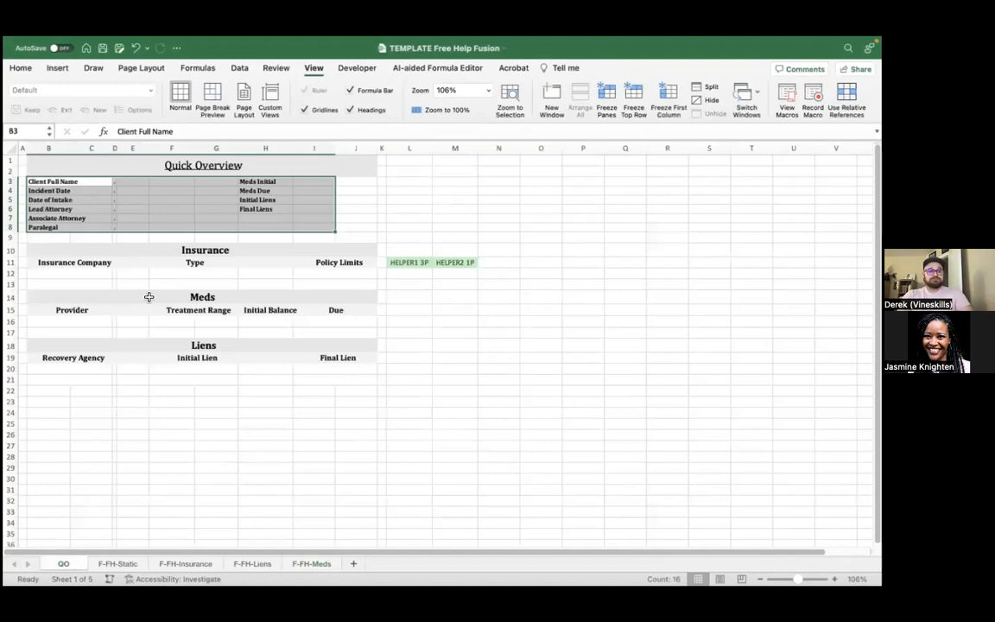
click(60, 182)
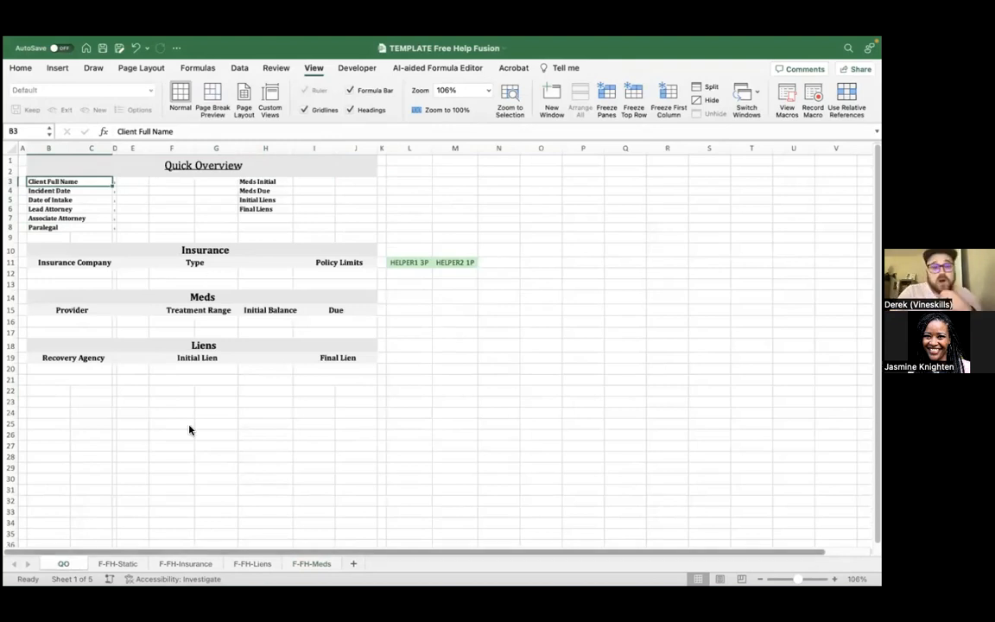
Compare the report ID in the F-FH-Static sheet's cell A2 note with the IDs of the reports included in the Filevine ReportFusion
click(121, 565)
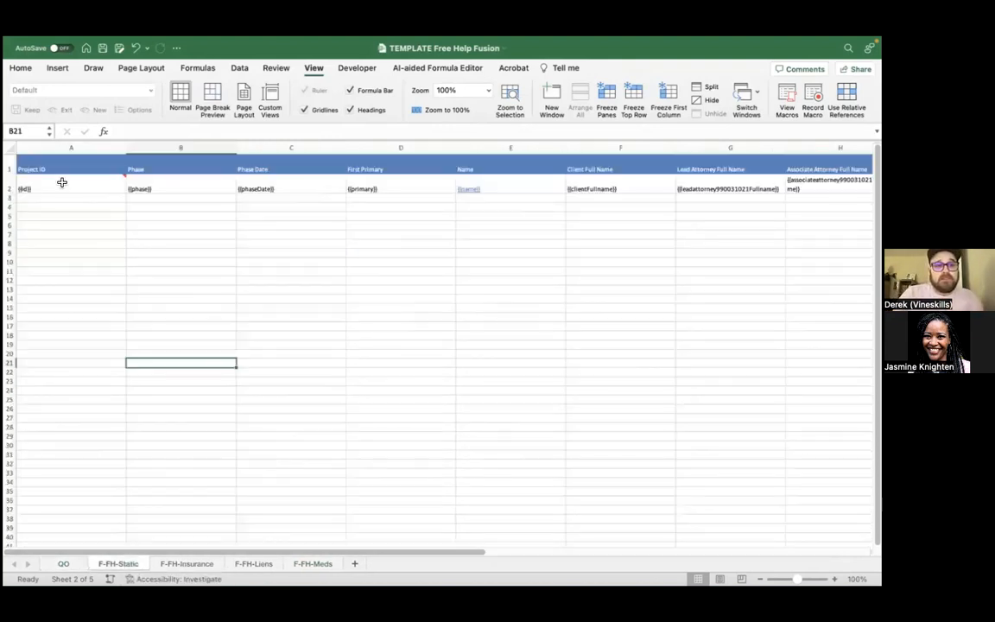
mouse_move(81, 192)
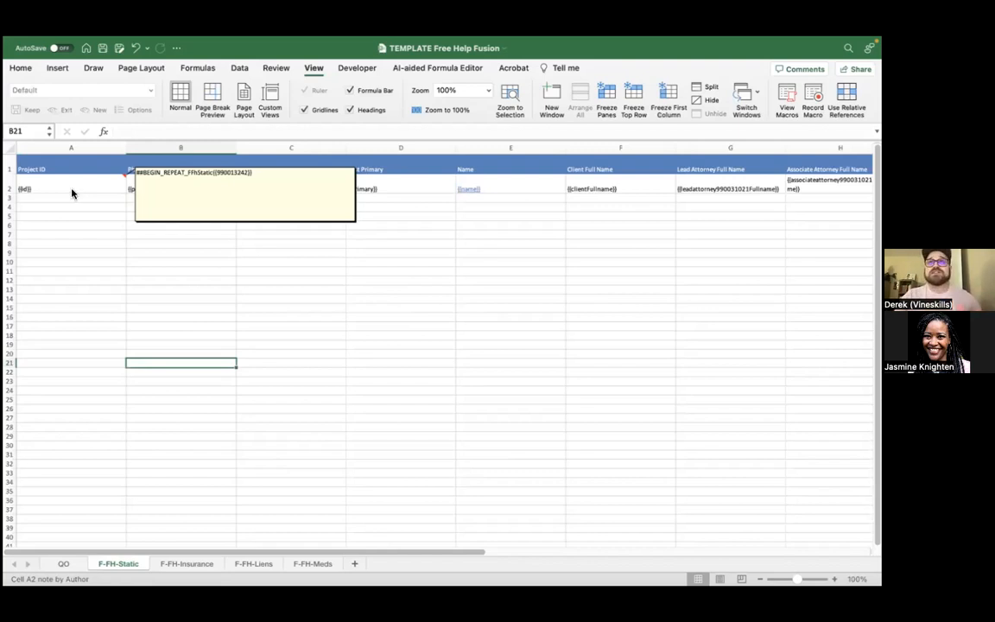
key(ctrl+Right)
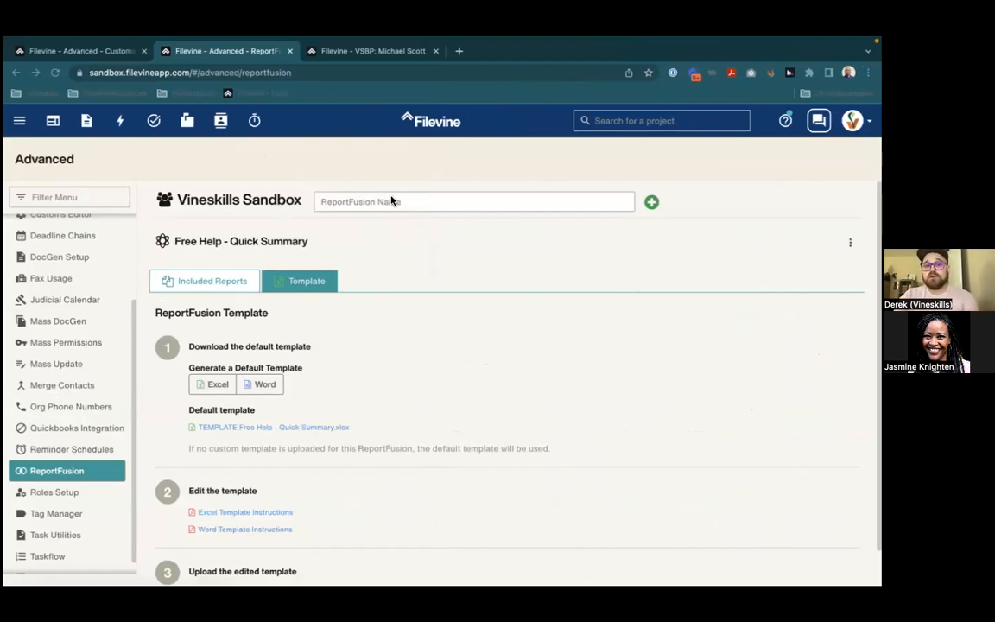
click(204, 280)
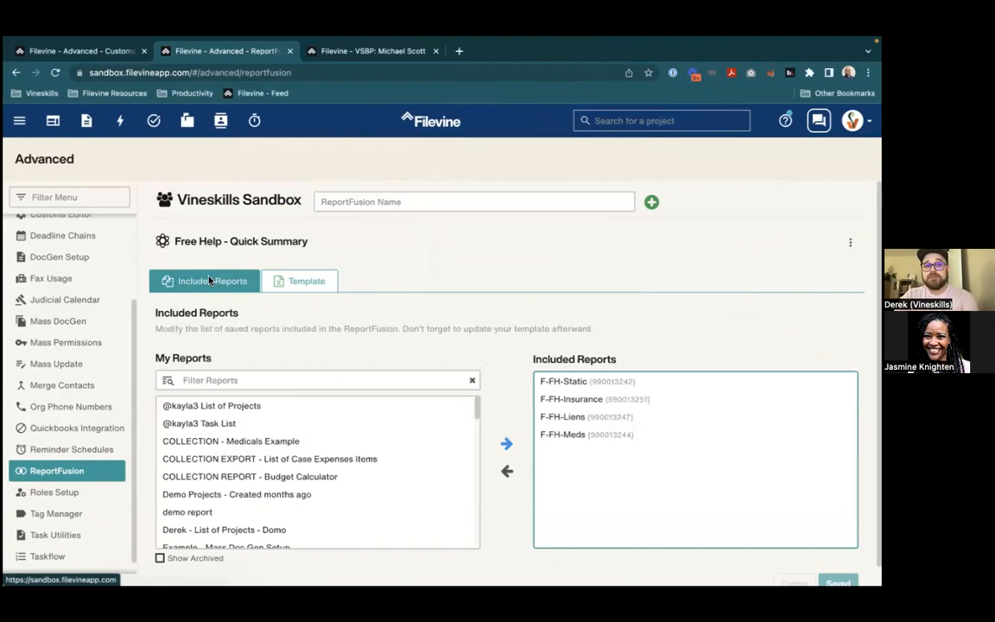
scroll(414, 294, down, 1)
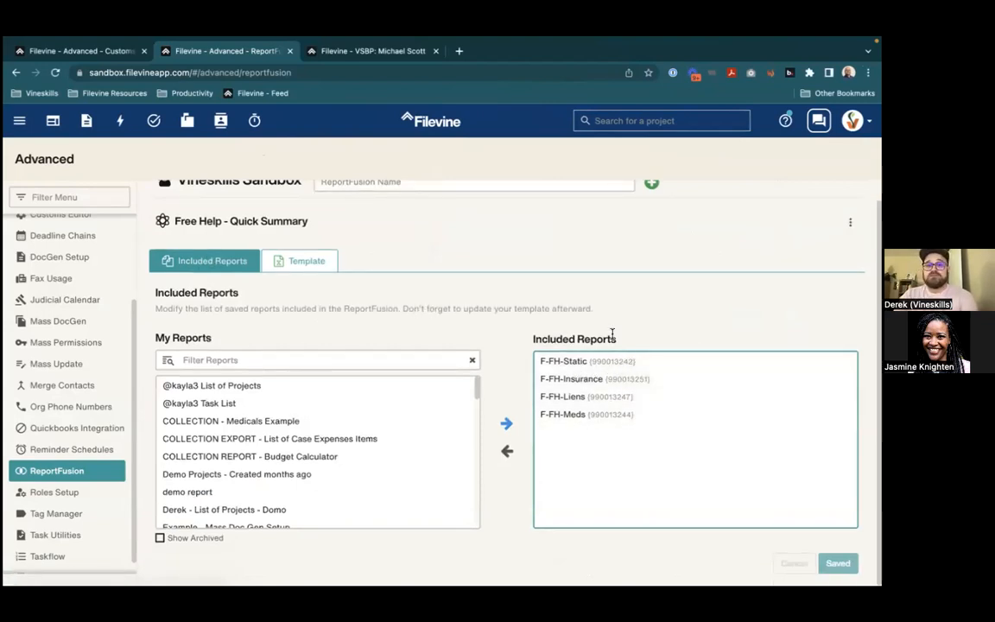
key(ctrl+Left)
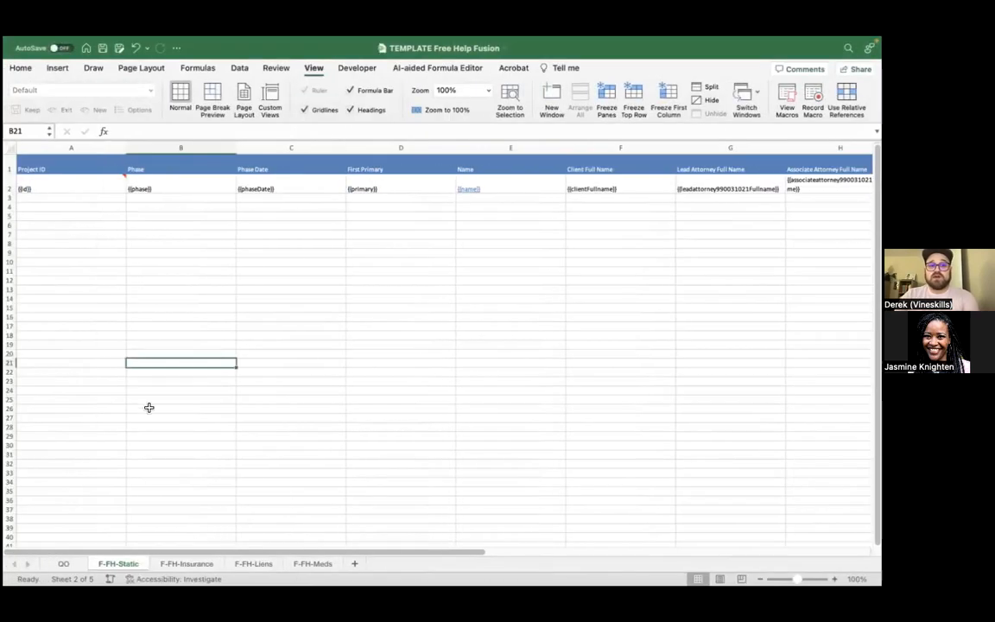
Review the note attached to cell A2 of the F-FH-Static sheet and return to the QO sheet
click(99, 187)
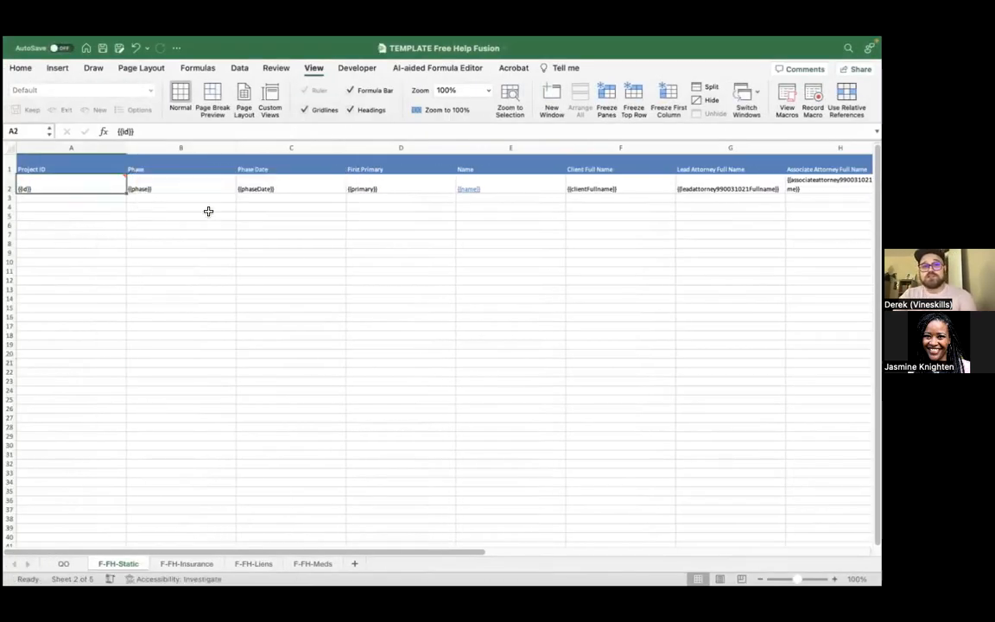
mouse_move(86, 183)
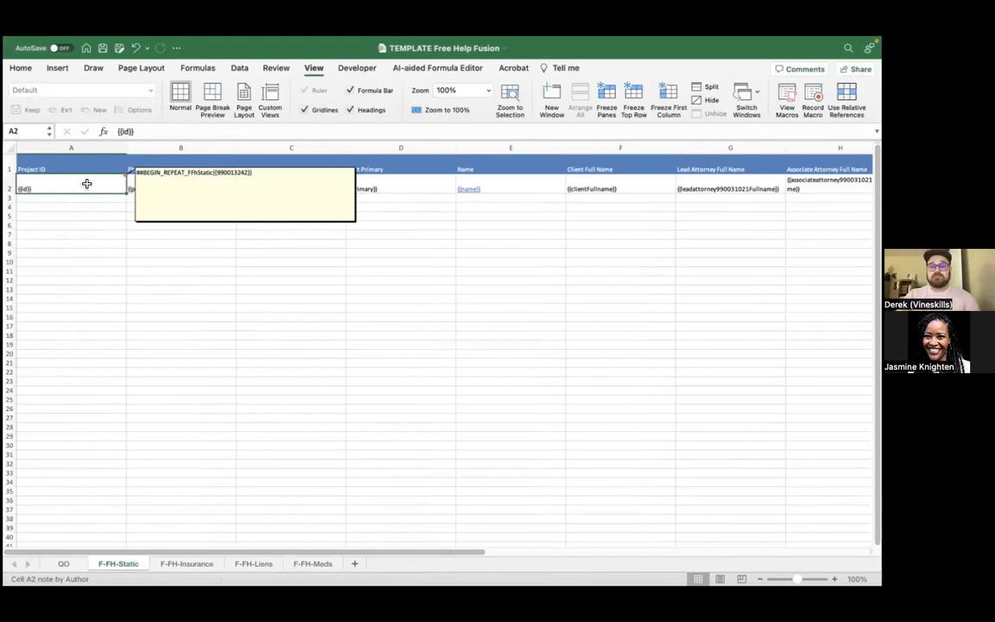
click(115, 298)
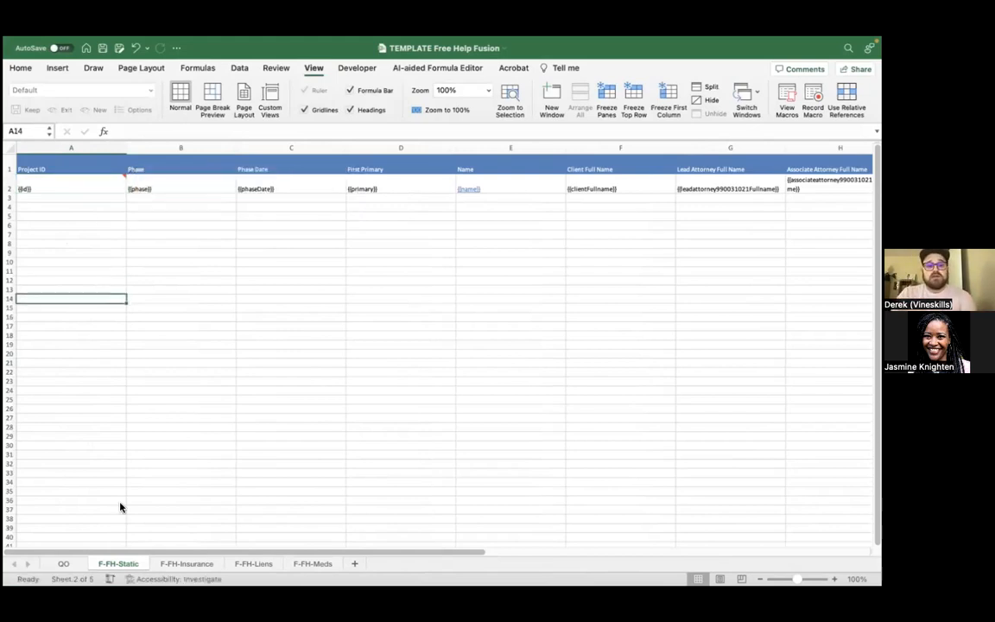
click(64, 563)
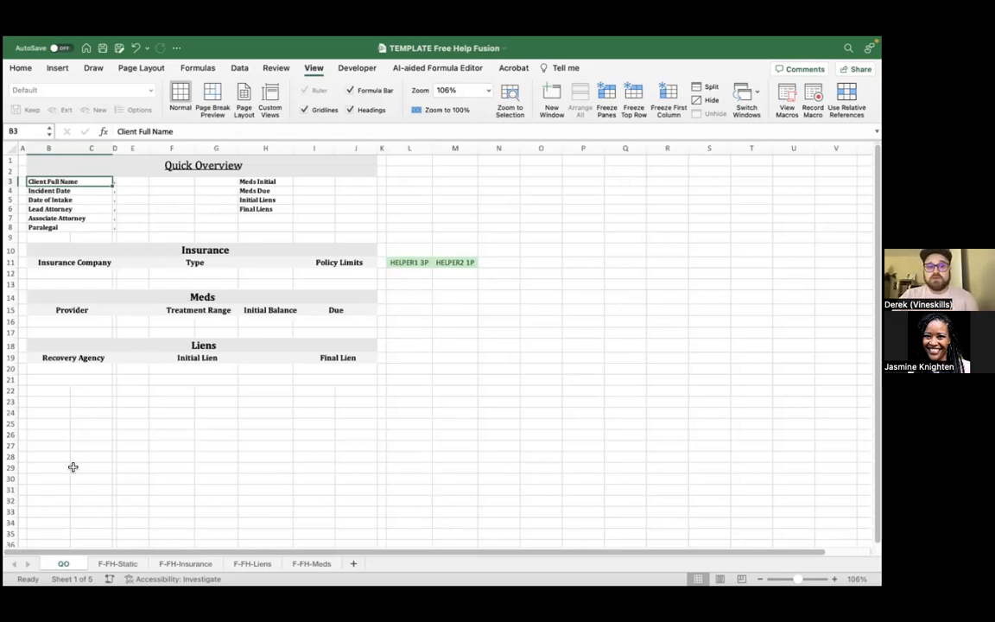
Copy the report ID 990013242 from the note on F-FH-Static cell A2 into cell O4 of the QO sheet
click(117, 563)
click(80, 205)
click(80, 188)
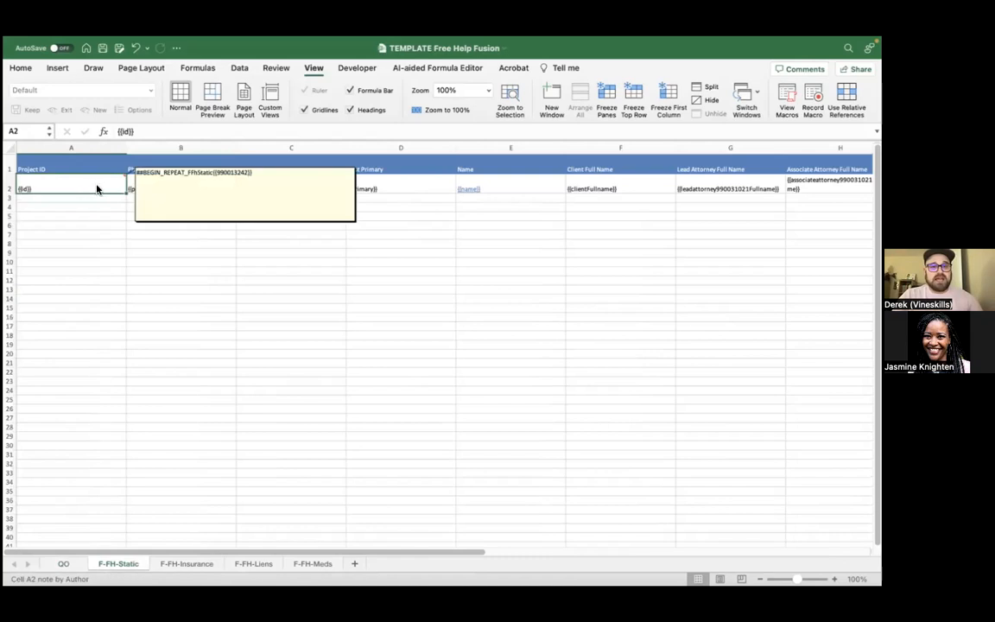
right_click(91, 180)
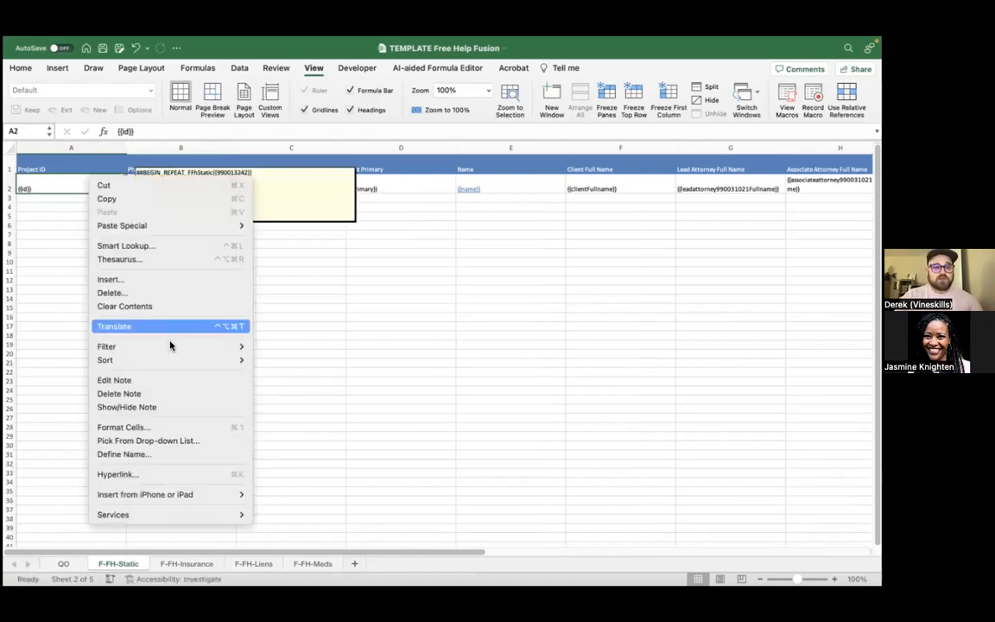
click(149, 380)
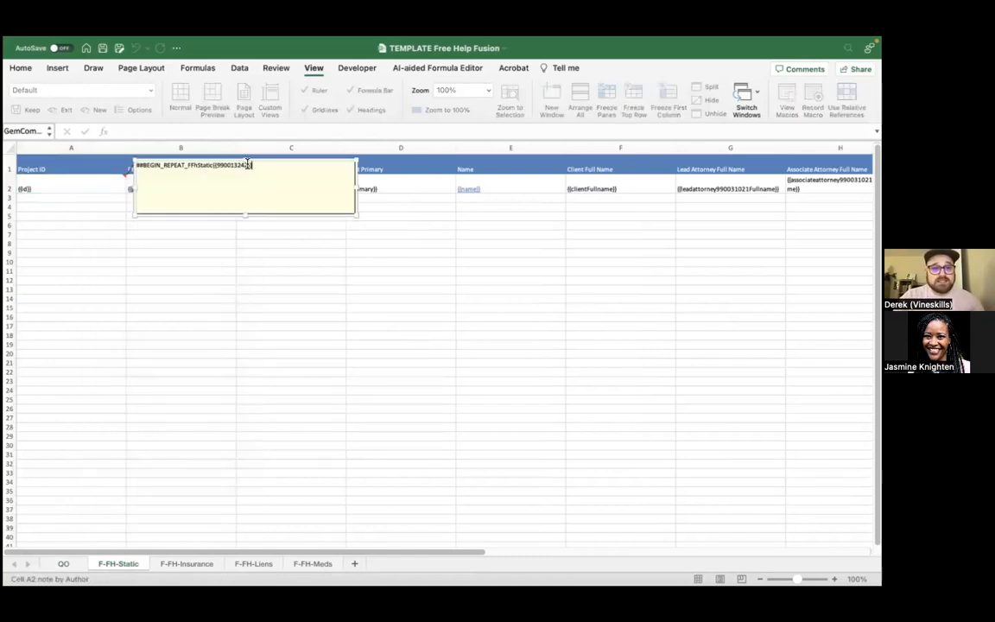
drag(248, 165, 230, 168)
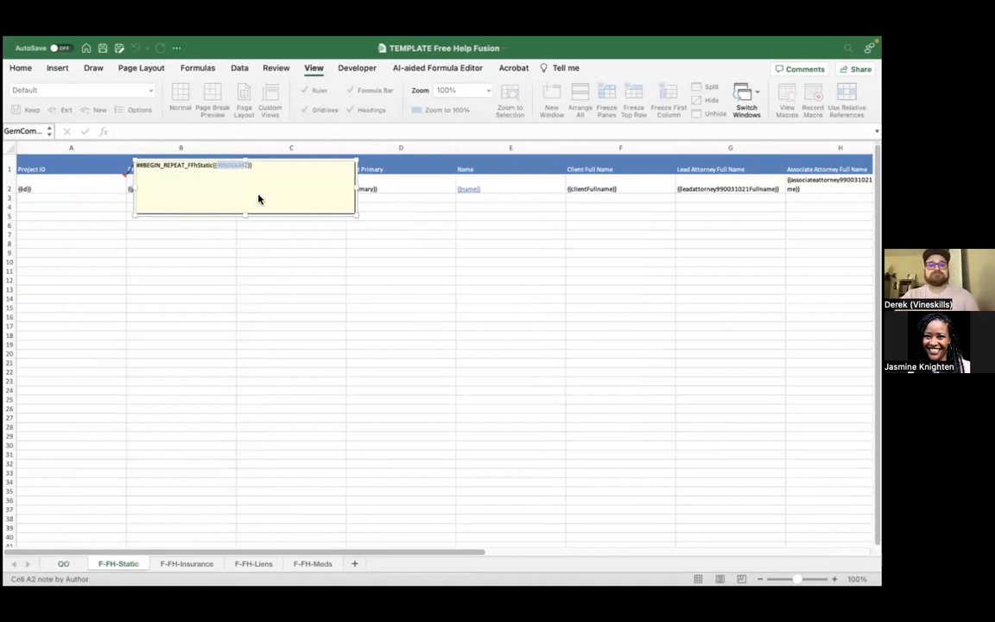
click(211, 252)
scroll(473, 242, right, 5)
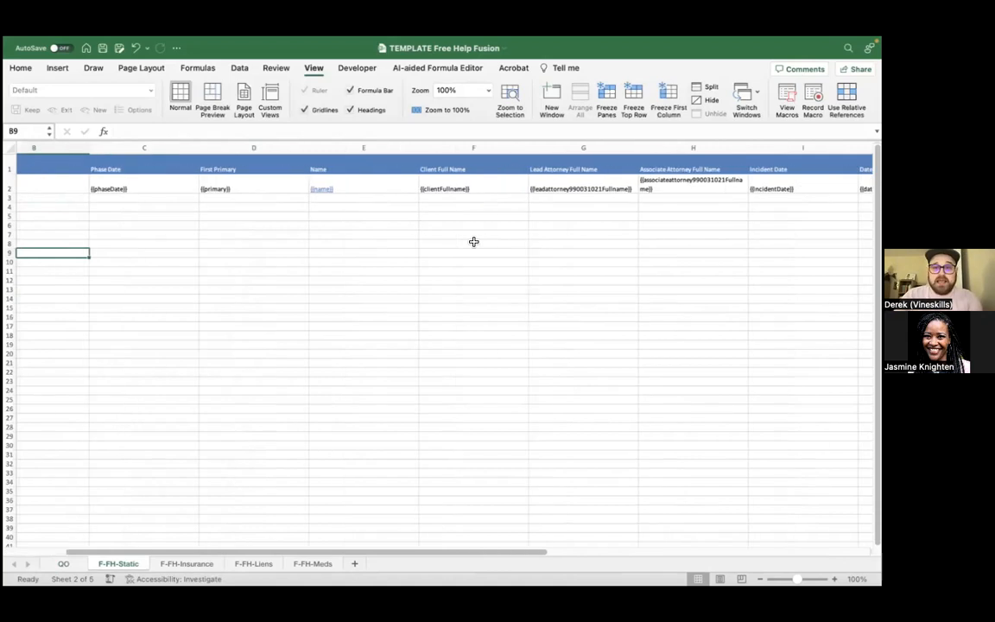
click(63, 563)
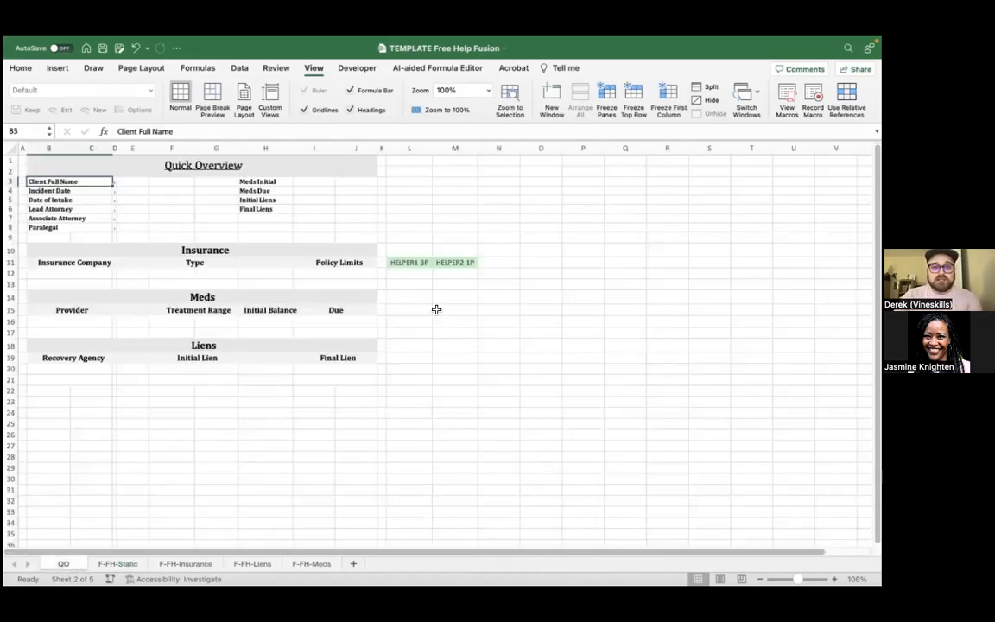
click(560, 191)
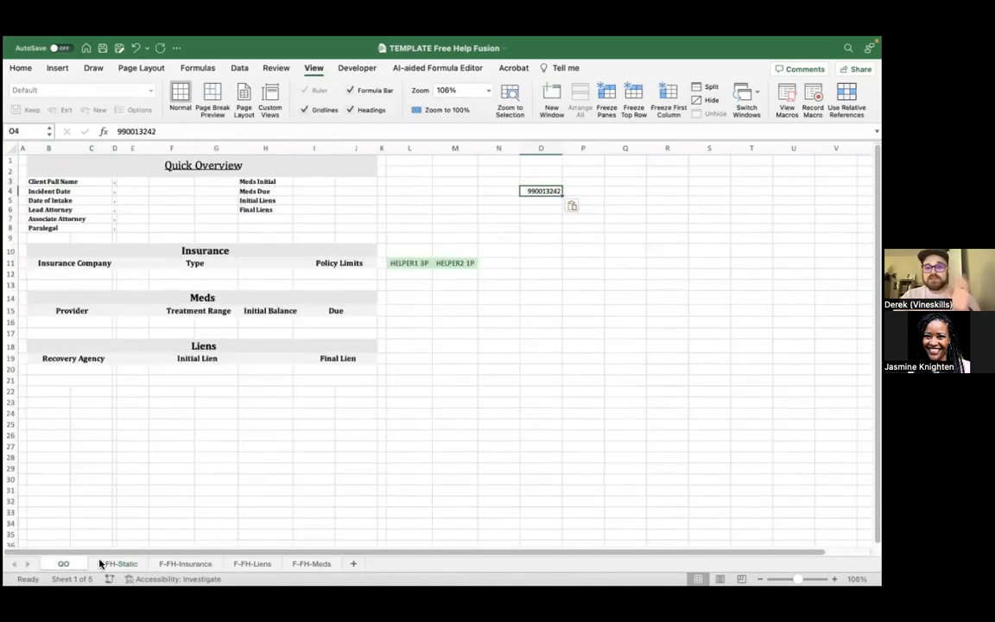
Move the {{clientFullname}} code from F-FH-Static cell F2 to QO cell E3 and turn off its text wrapping
click(105, 564)
click(387, 269)
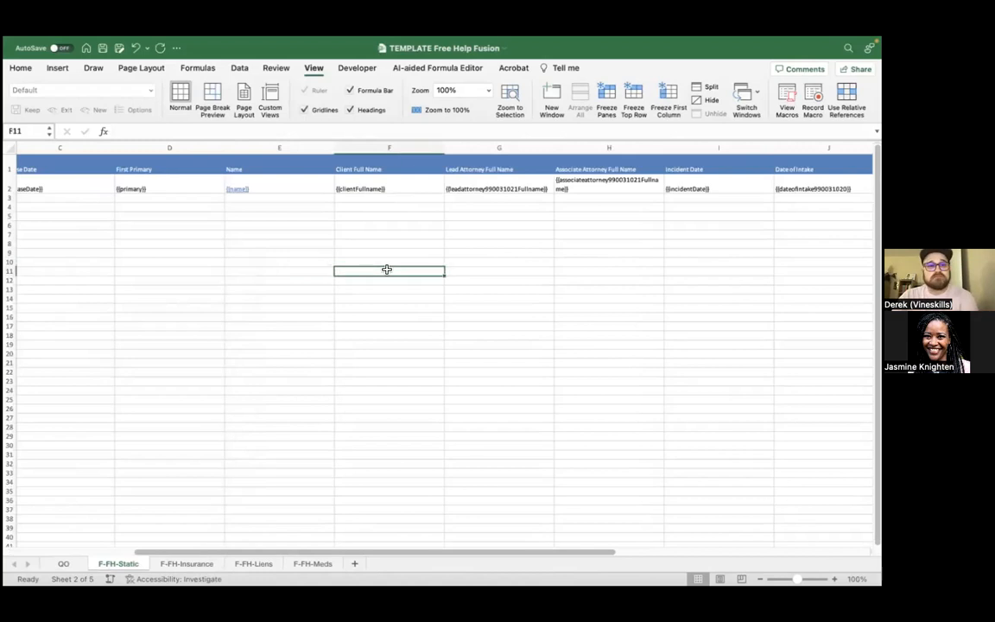
click(394, 188)
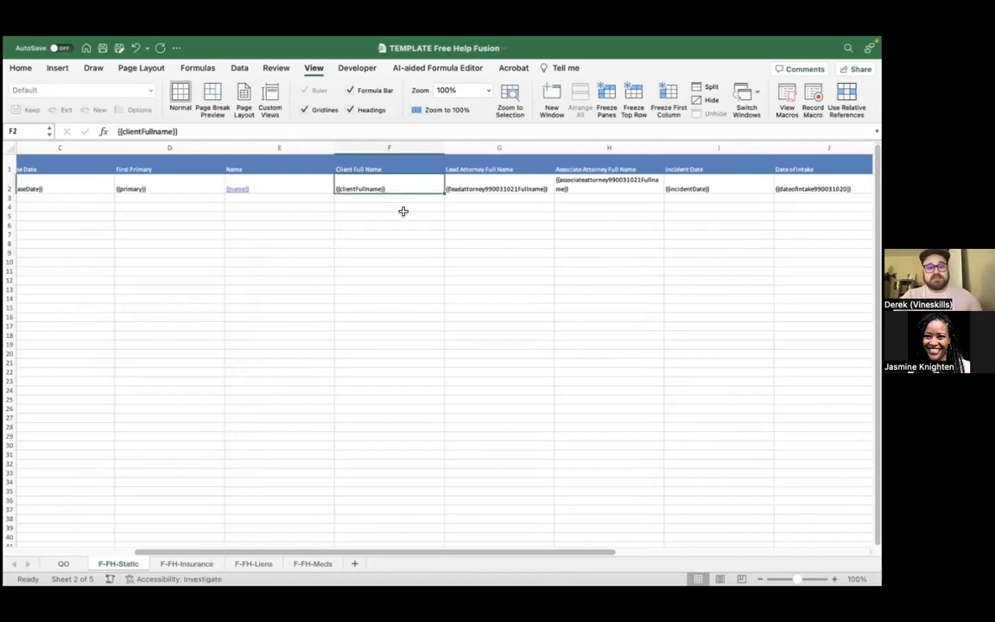
key(ctrl+c)
click(64, 563)
click(144, 184)
key(Return)
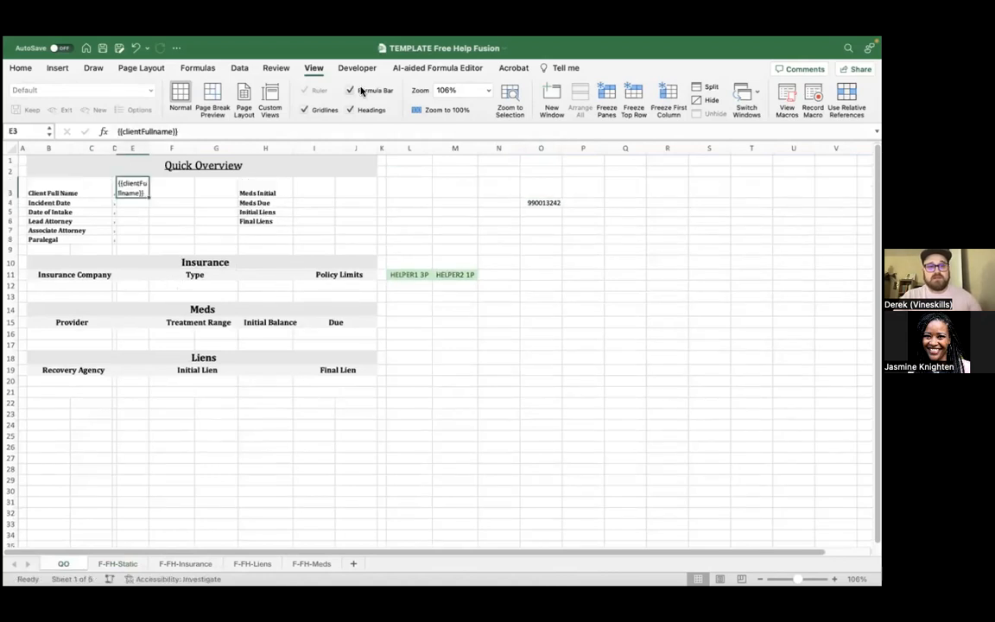
click(20, 68)
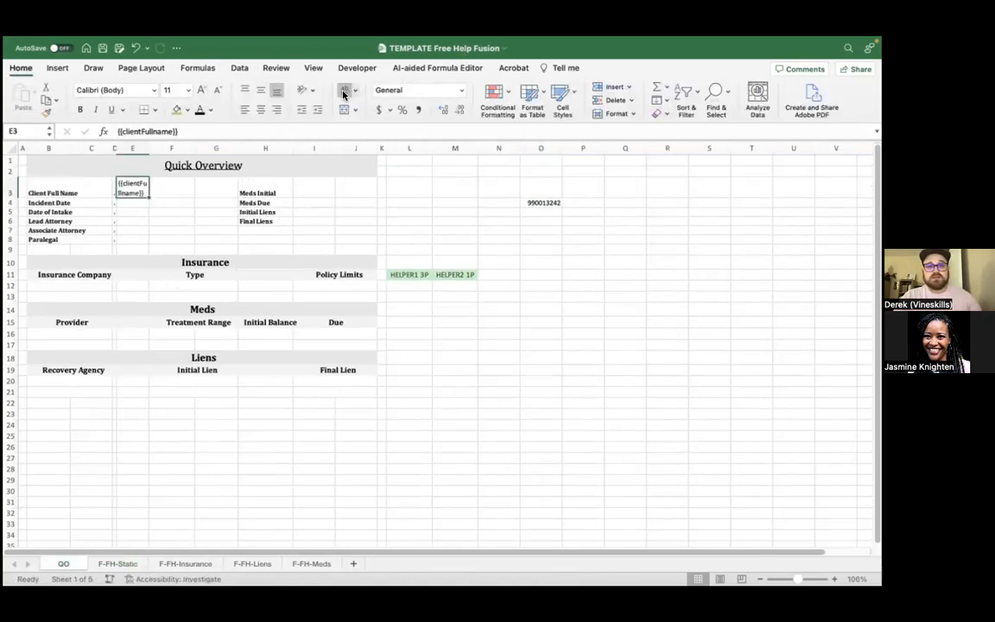
click(343, 93)
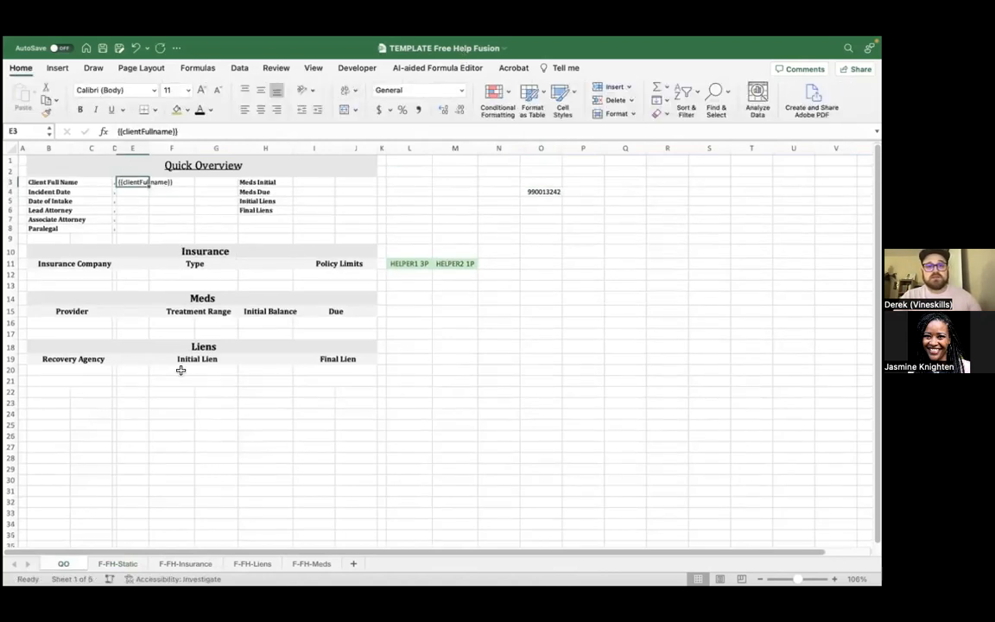
Move the {{dateofintake990031020}} code to cell I3 of the F-FH-Static sheet, directly below {{incidentDate}}
click(126, 563)
click(484, 288)
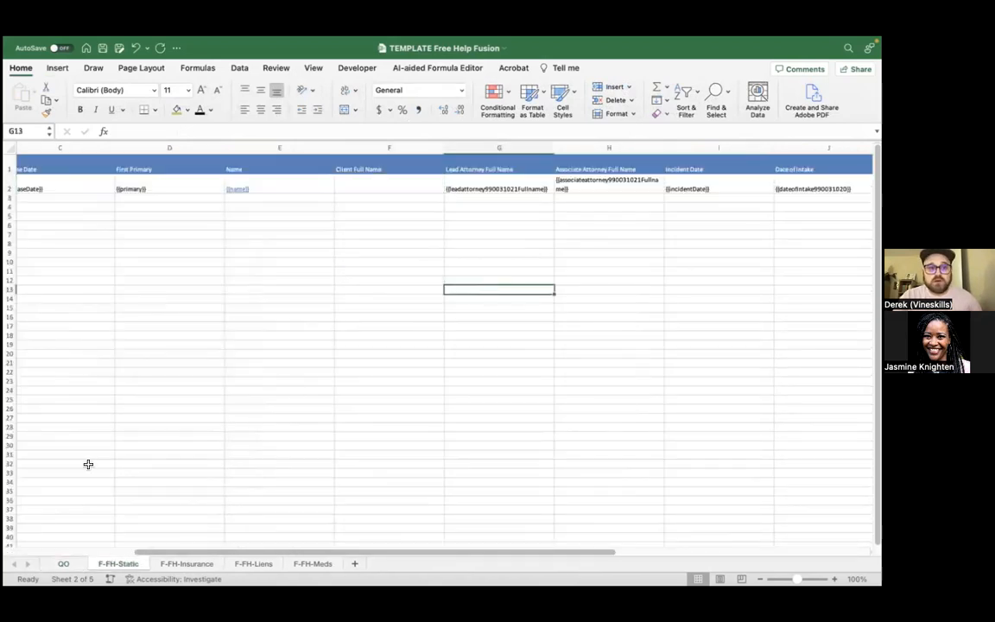
click(64, 564)
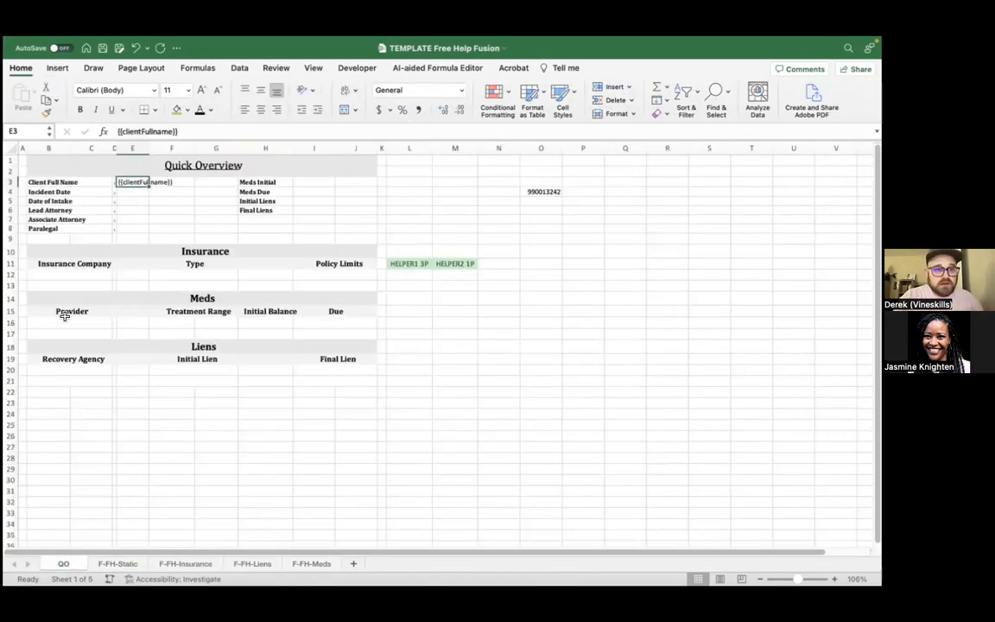
click(119, 563)
scroll(469, 328, right, 5)
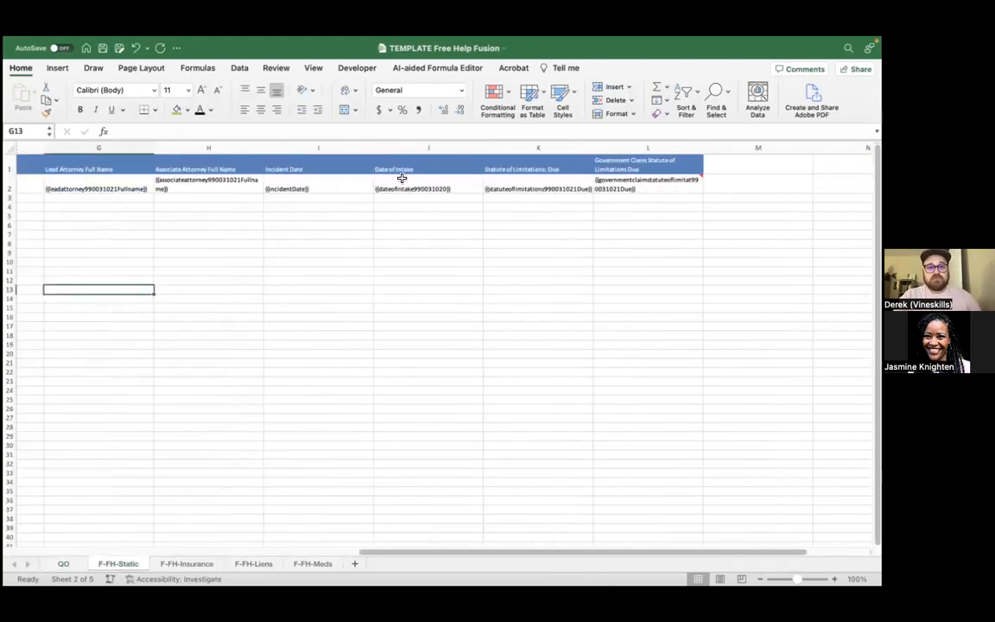
click(401, 178)
key(super+c)
click(354, 197)
key(super+v)
Move the {{incidentDate}} and {{dateofintake990031020}} codes to QO cells E4:E5 and turn off their text wrapping
drag(354, 178, 349, 200)
key(super+x)
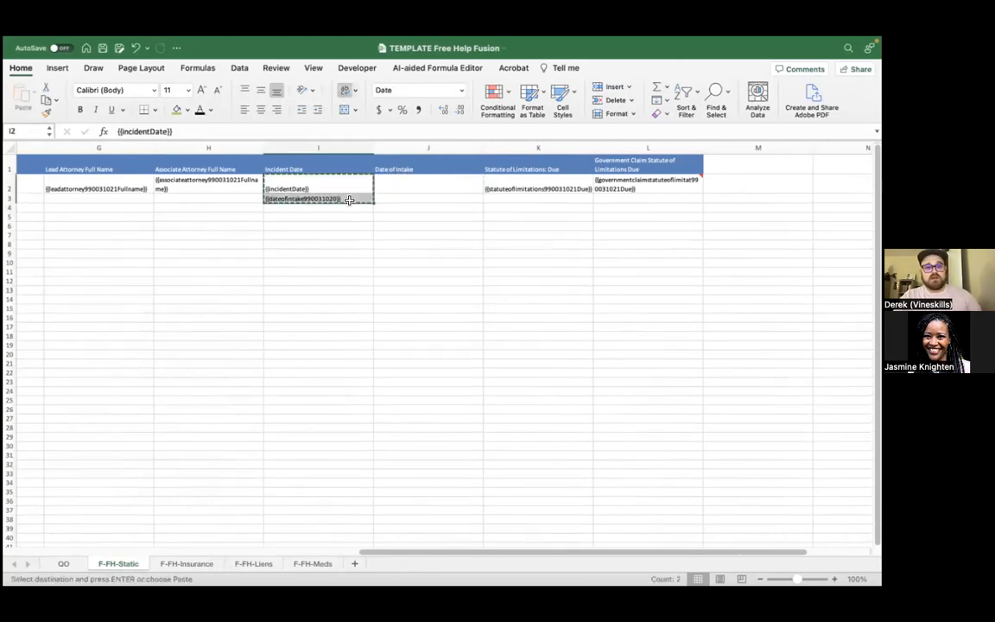
click(63, 564)
click(146, 192)
key(super+v)
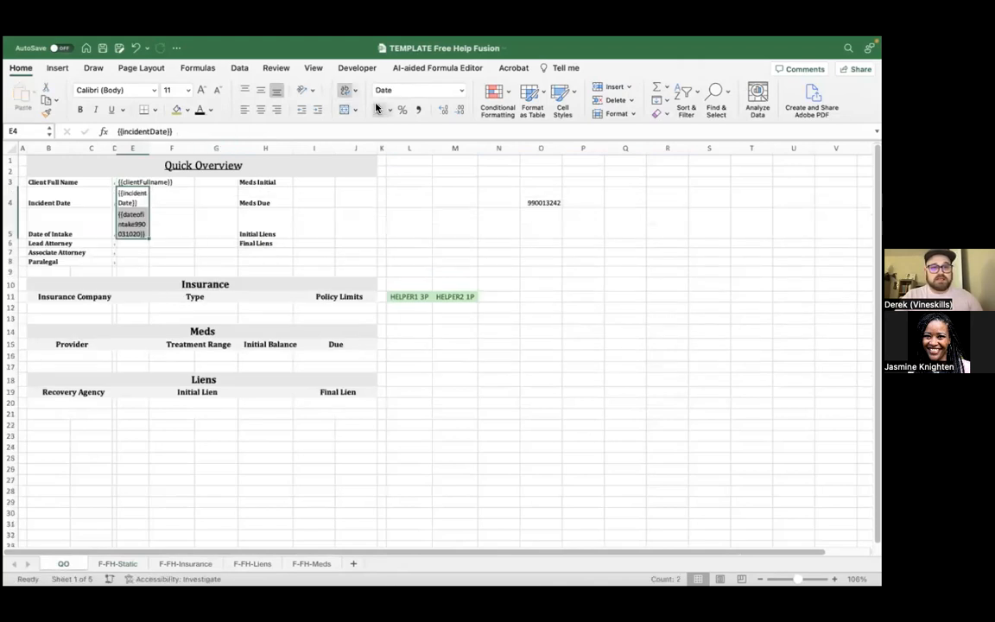
click(345, 91)
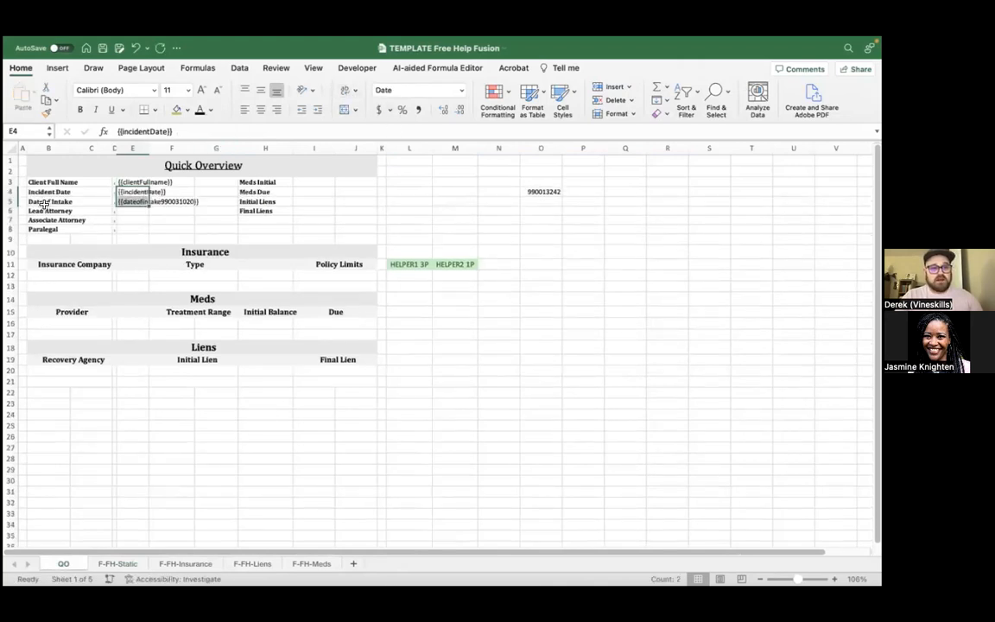
Move the {{associateattorney990031021Fullname}} code to cell G3 of the F-FH-Static sheet, directly below the lead attorney code
click(121, 563)
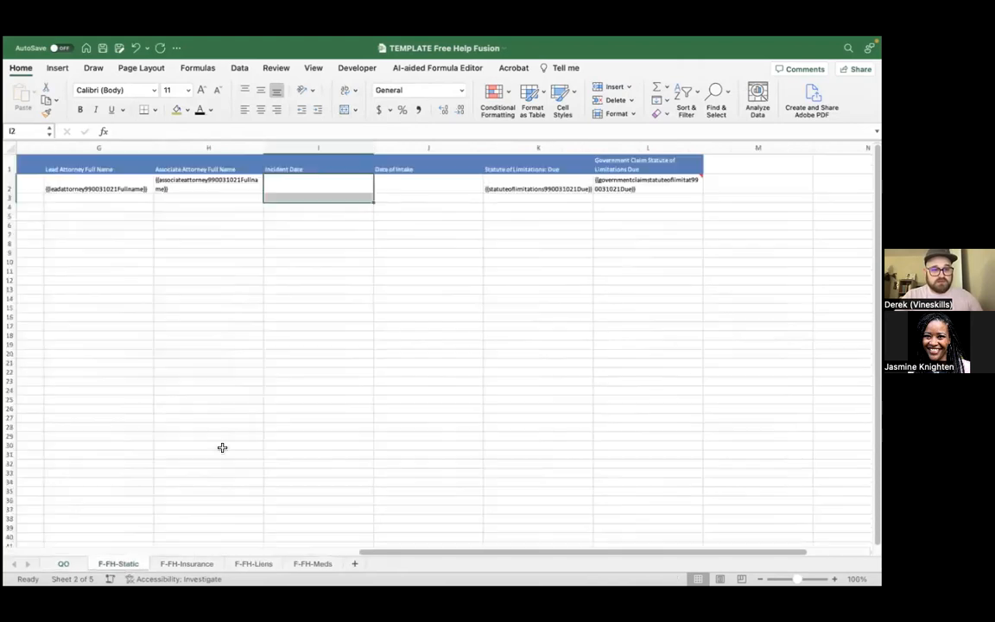
click(266, 262)
scroll(256, 256, left, 1)
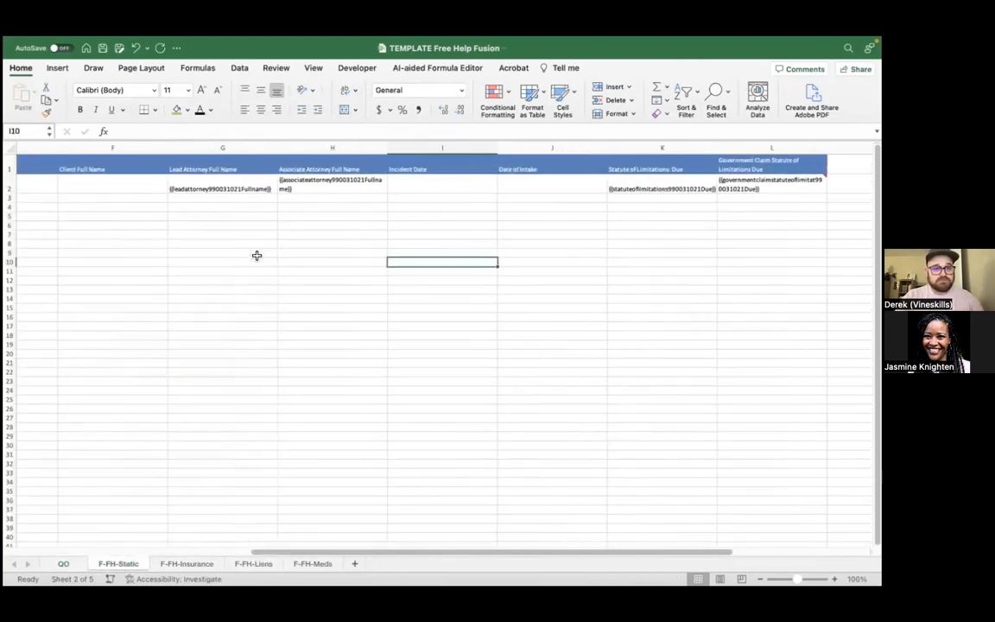
click(335, 190)
key(super+x)
click(253, 200)
key(super+v)
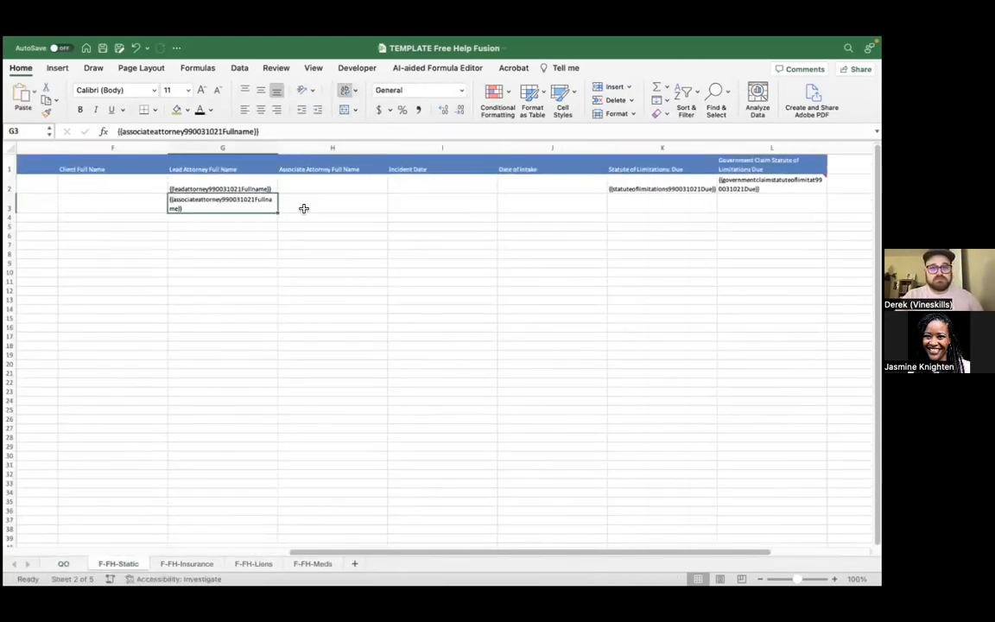
Place the lead and associate attorney codes from F-FH-Static G2:G3 in QO cells E6:E7 and turn off their text wrapping
scroll(303, 208, right, 3)
scroll(304, 208, left, 8)
scroll(433, 227, right, 3)
click(413, 187)
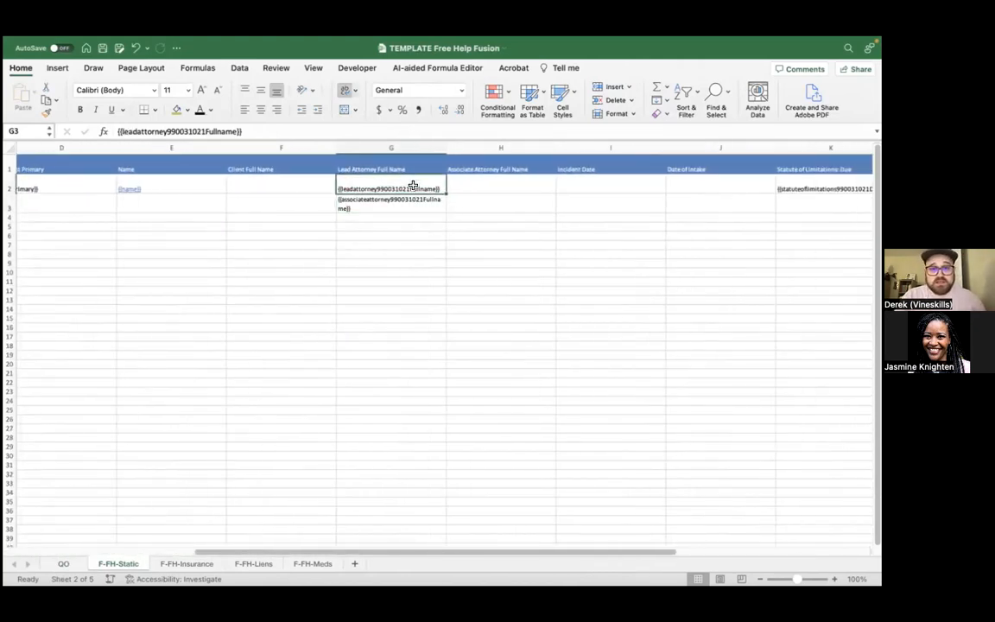
drag(413, 186, 411, 209)
key(super+c)
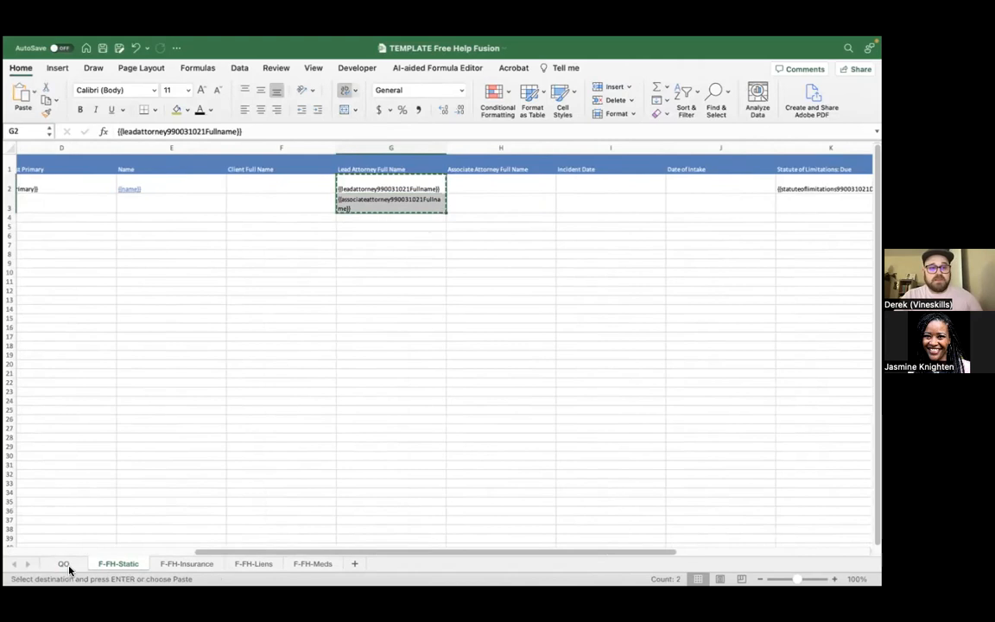
click(64, 563)
click(143, 208)
key(Return)
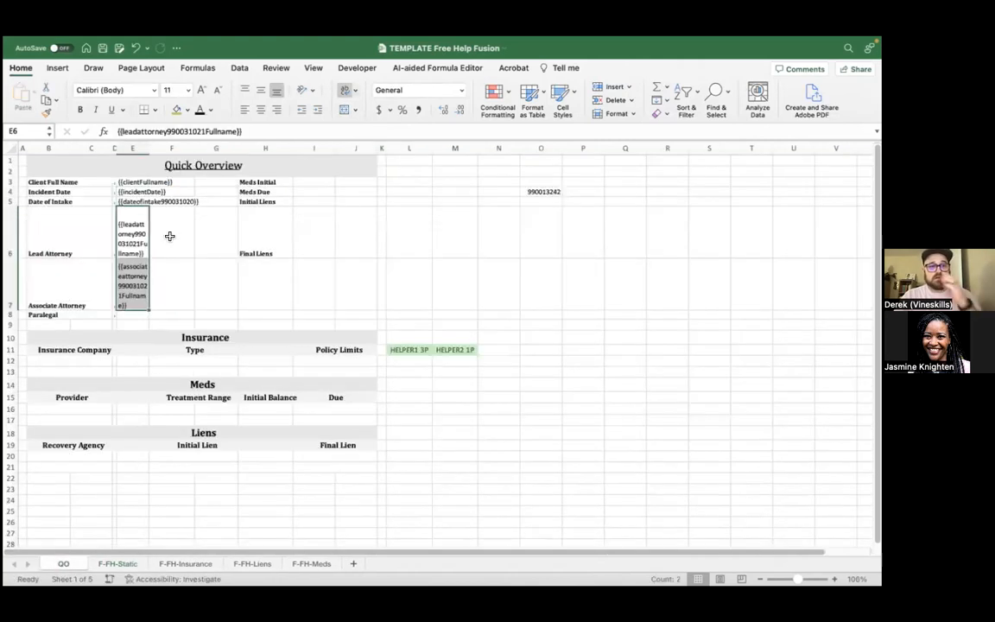
click(344, 90)
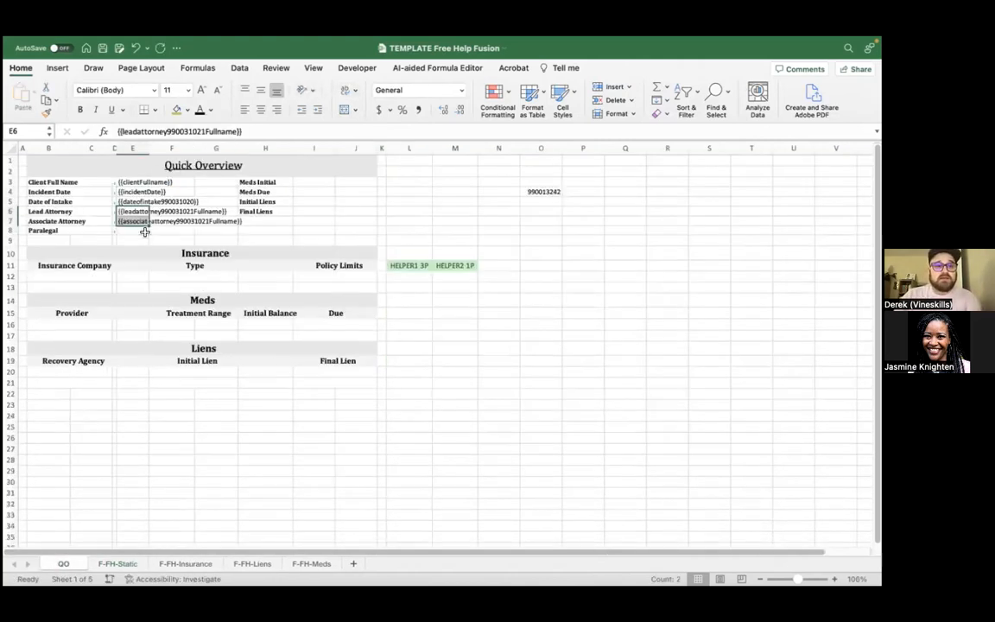
Enter ERROR as the Paralegal value in QO cell E8 and fill the cell with red
click(138, 231)
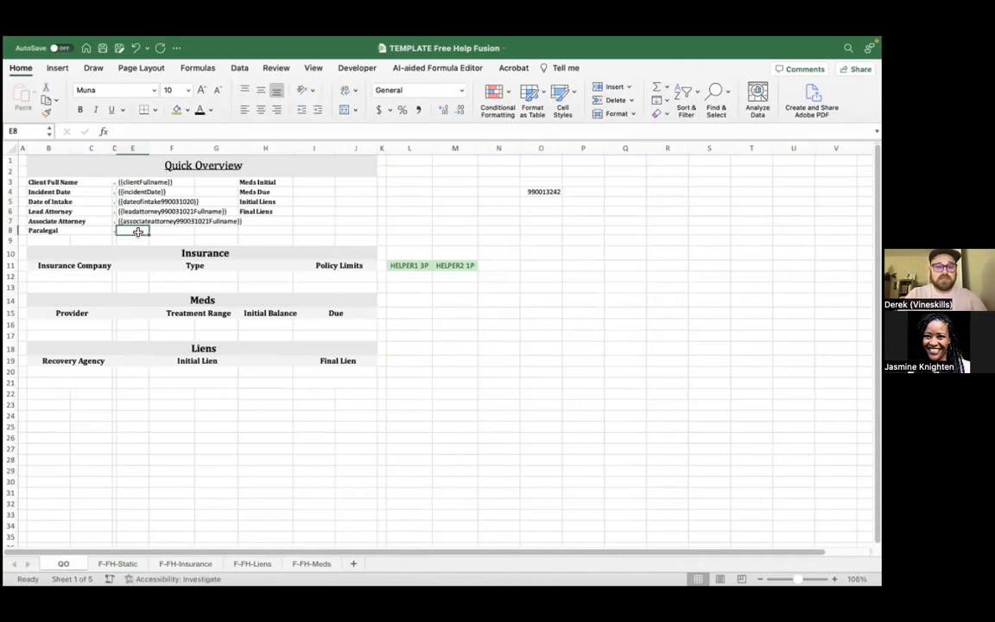
text({)
text(ROR)
key(Return)
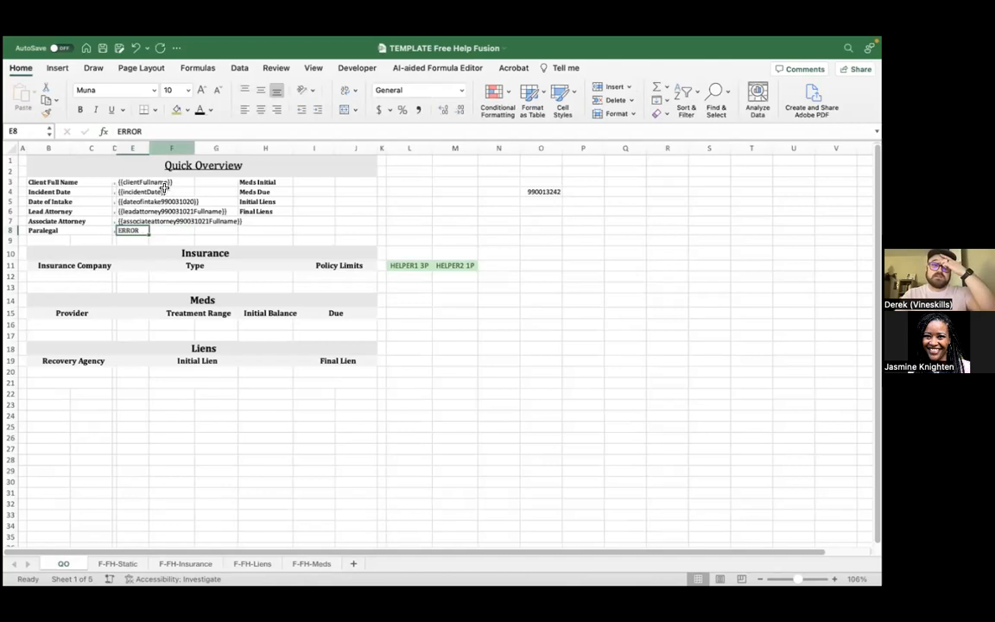
click(187, 109)
click(188, 248)
click(285, 214)
click(198, 184)
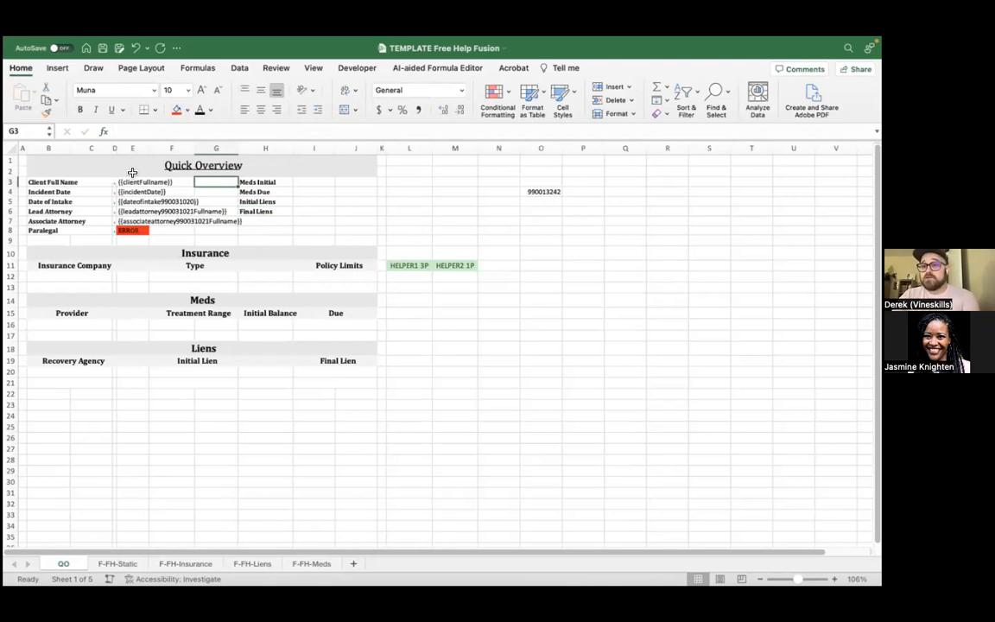
Copy the report ID 990013242 from QO cell O4 and prefix it with :: to the client name code, giving {{990013242::clientFullname}} in E3
click(541, 191)
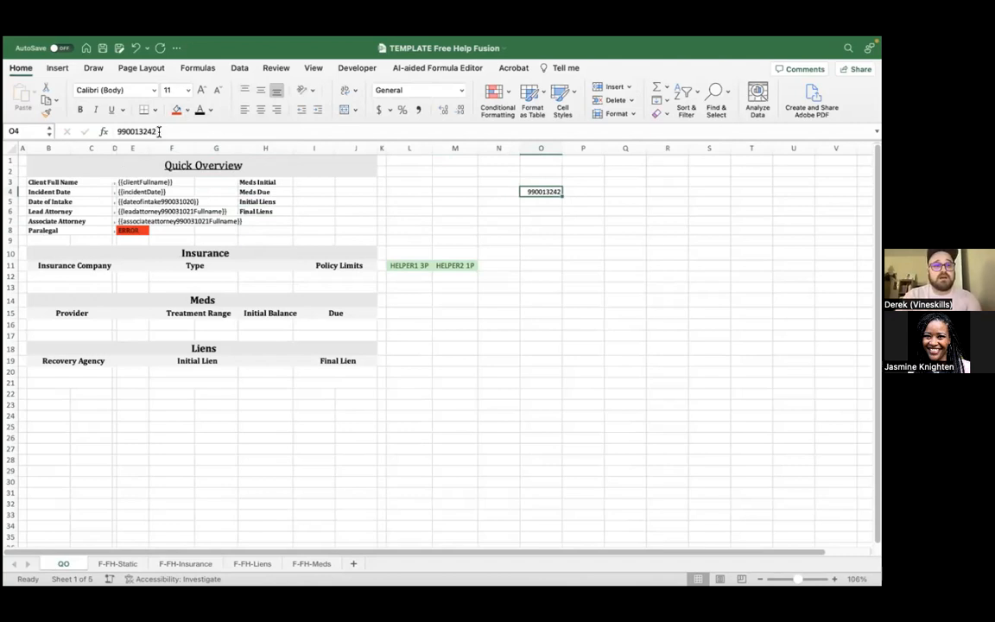
drag(159, 132, 100, 131)
key(ctrl+c)
double_click(238, 211)
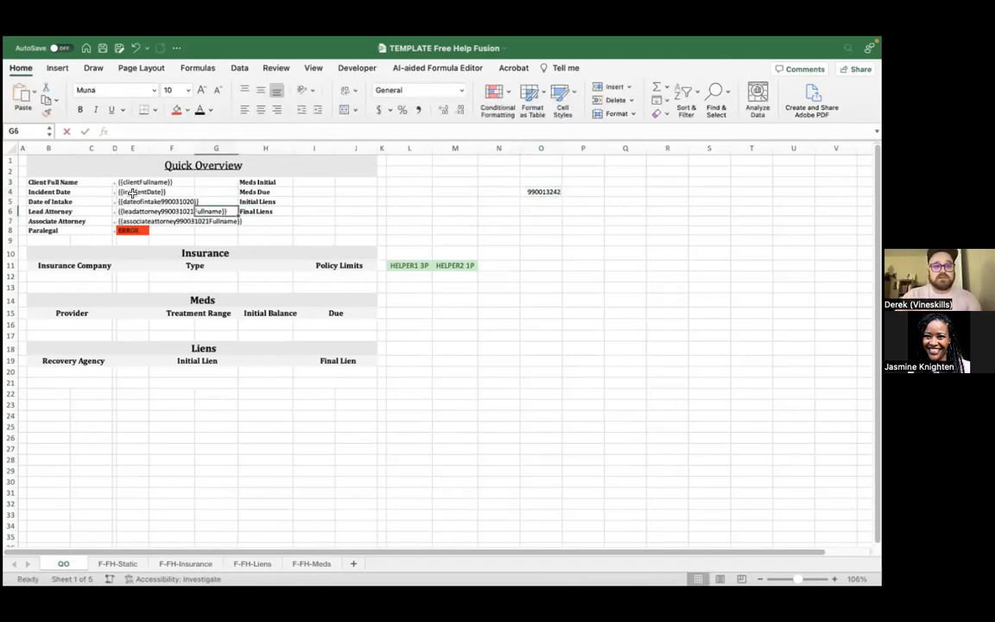
click(119, 181)
click(130, 131)
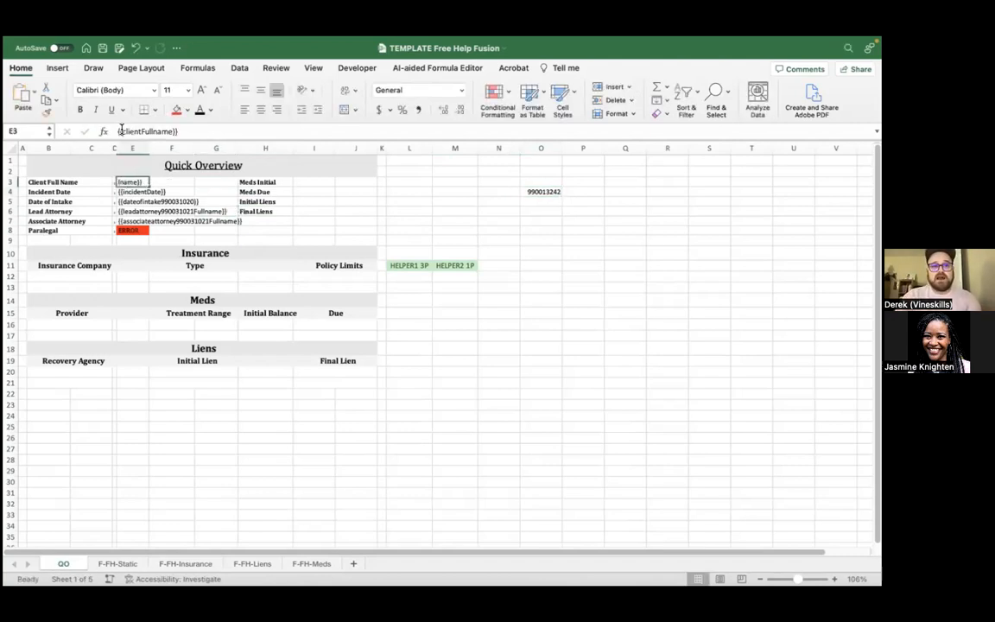
key(super+v)
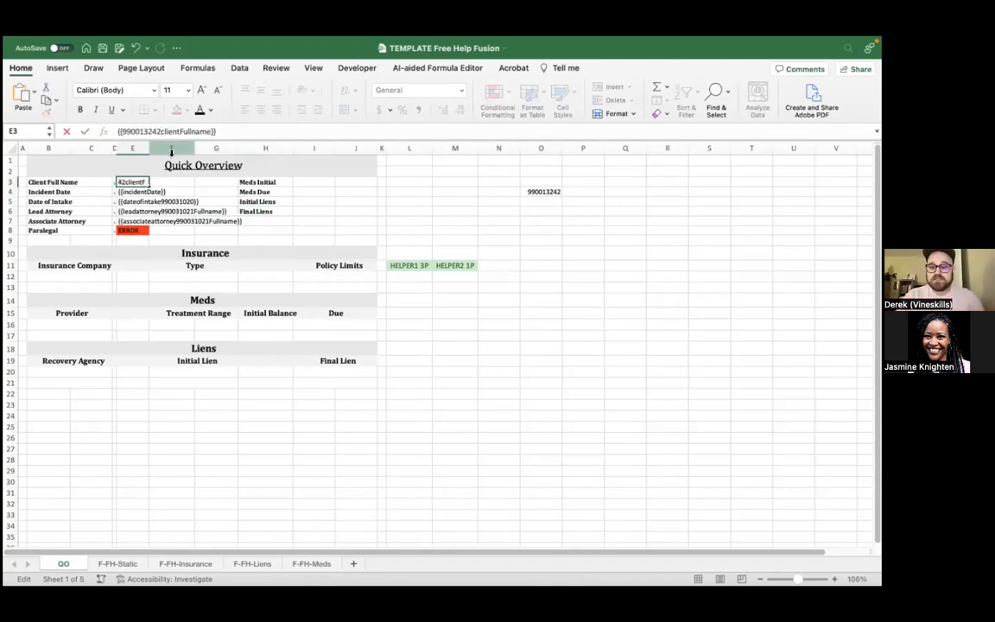
text(::)
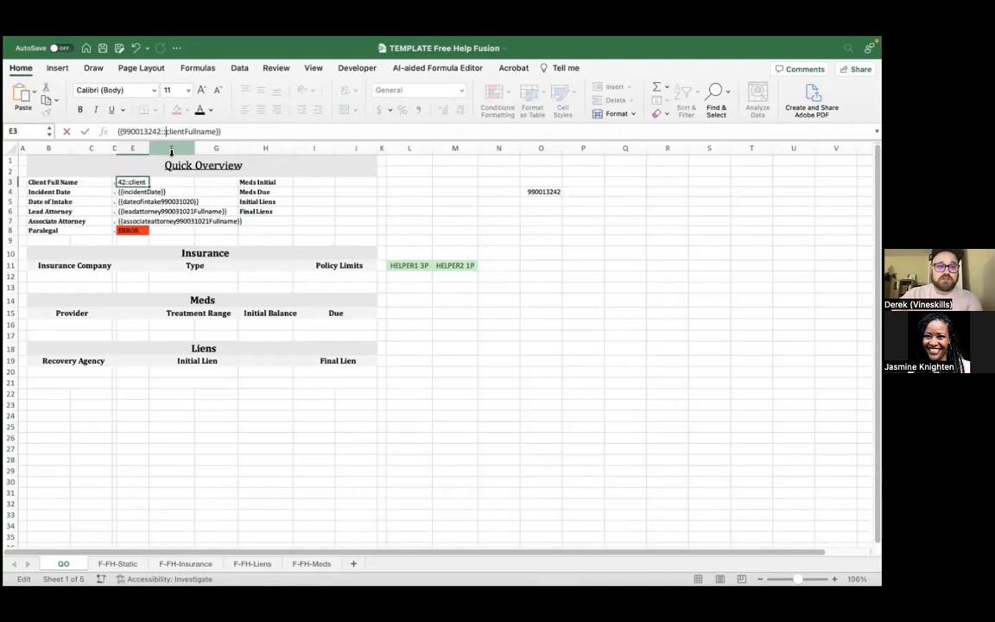
click(170, 210)
Insert the 990013242:: prefix after the opening braces of the incident date and date of intake codes in QO cells E4:E5
click(140, 191)
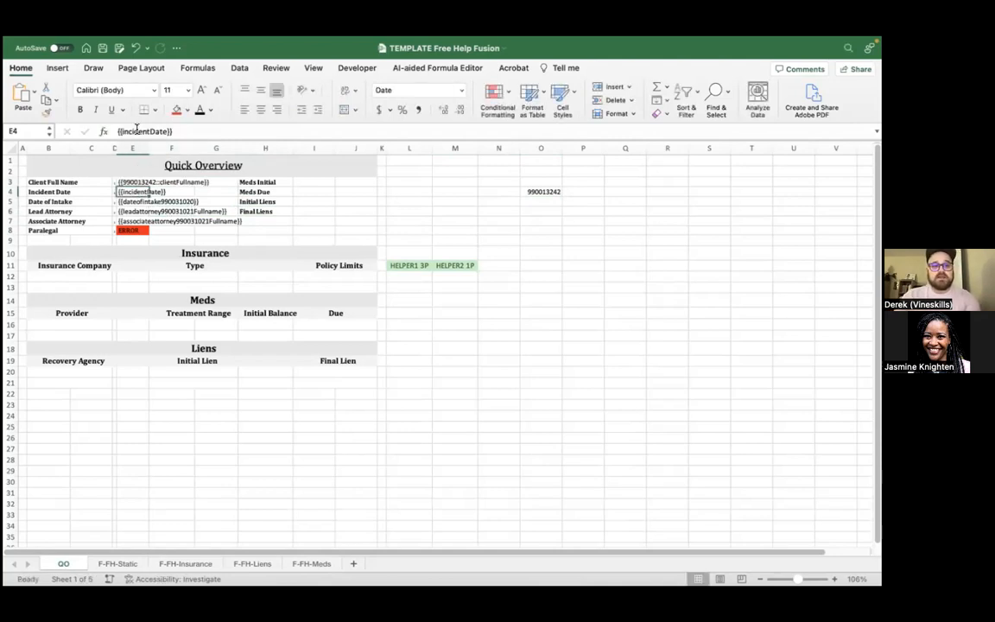
click(120, 131)
key(ctrl+v)
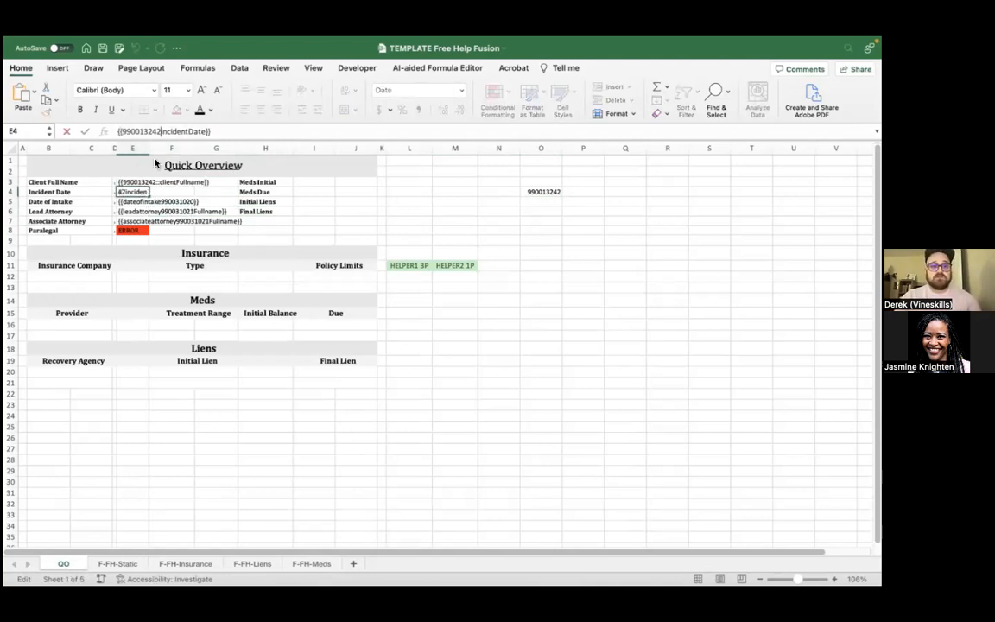
text(::)
key(Return)
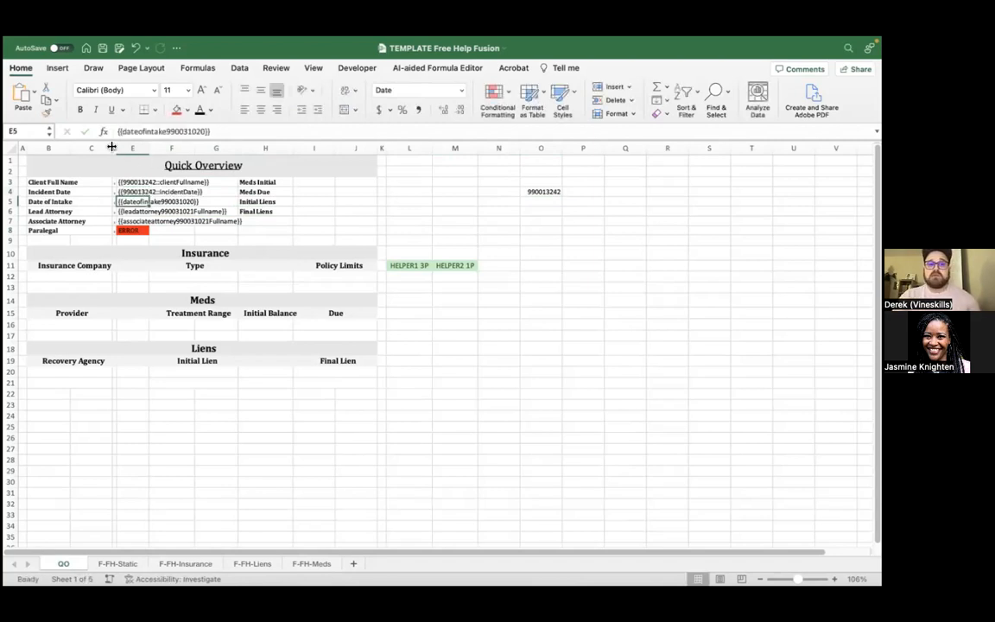
click(121, 132)
key(ctrl+v)
text(::)
key(Return)
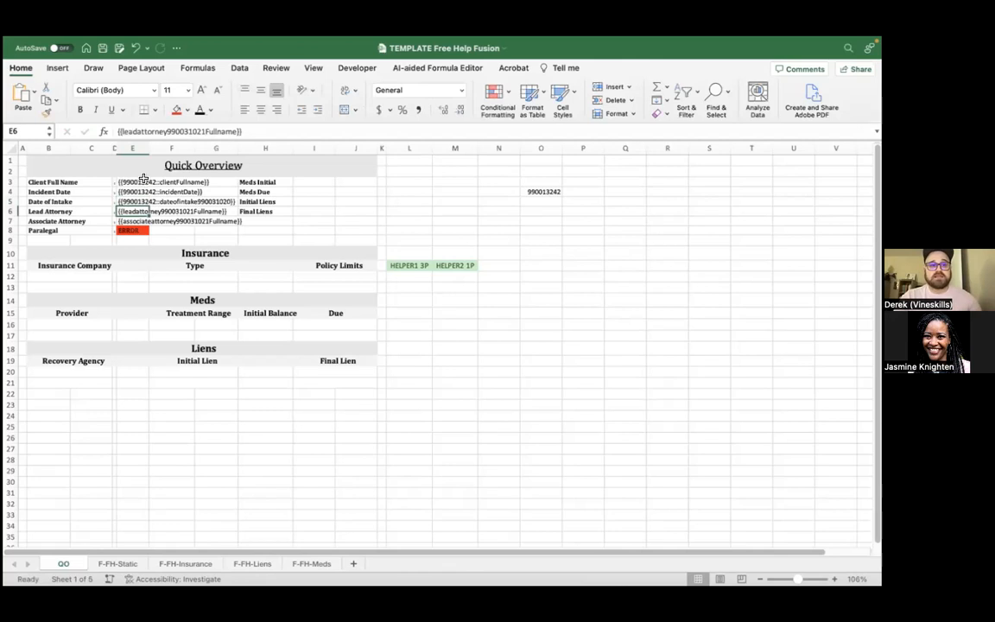
Insert the 990013242:: prefix after the opening braces of the lead and associate attorney codes in QO cells E6:E7
click(122, 132)
key(ctrl+v)
text(:)
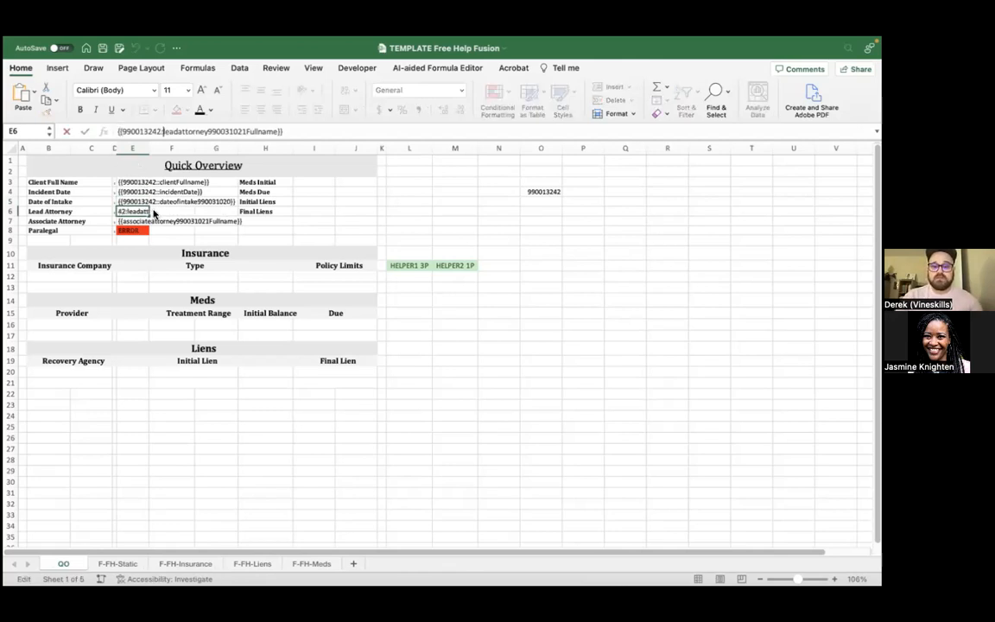
text(:)
key(Return)
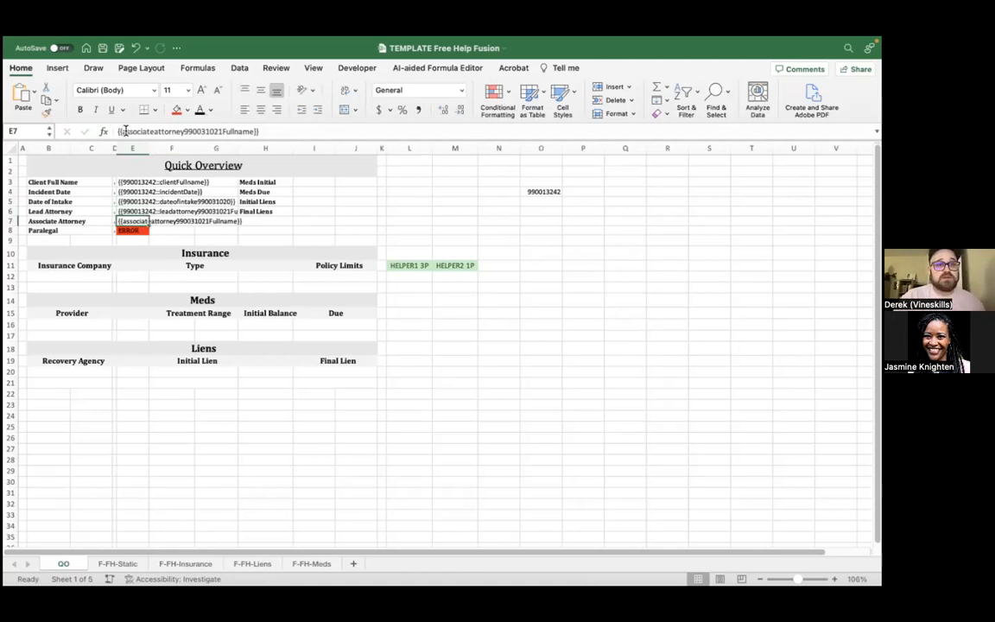
click(119, 131)
key(ctrl+v)
text(::)
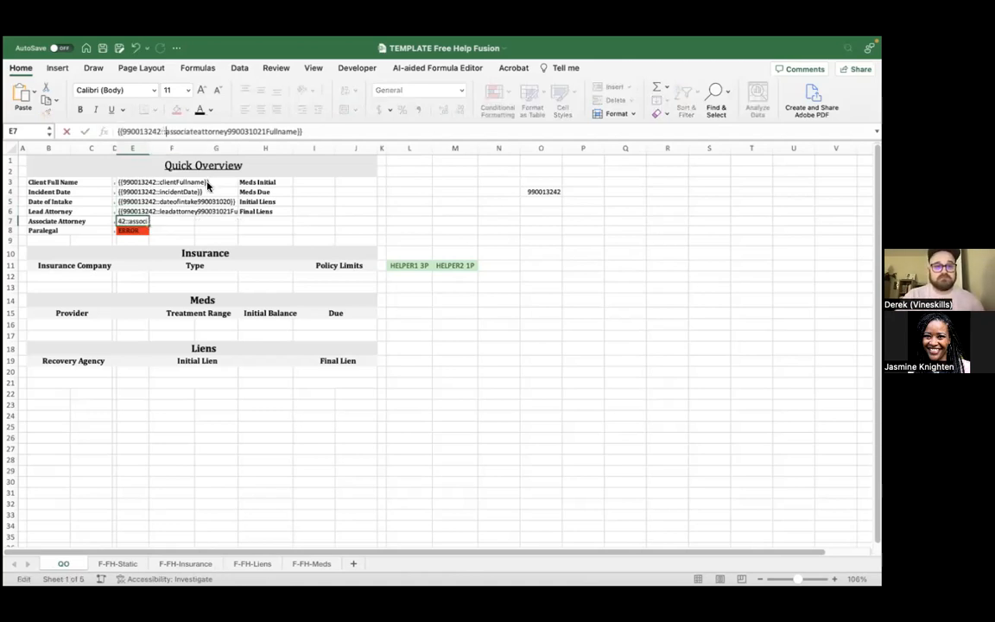
key(Return)
Clear the spare report ID from QO cell O4
click(187, 384)
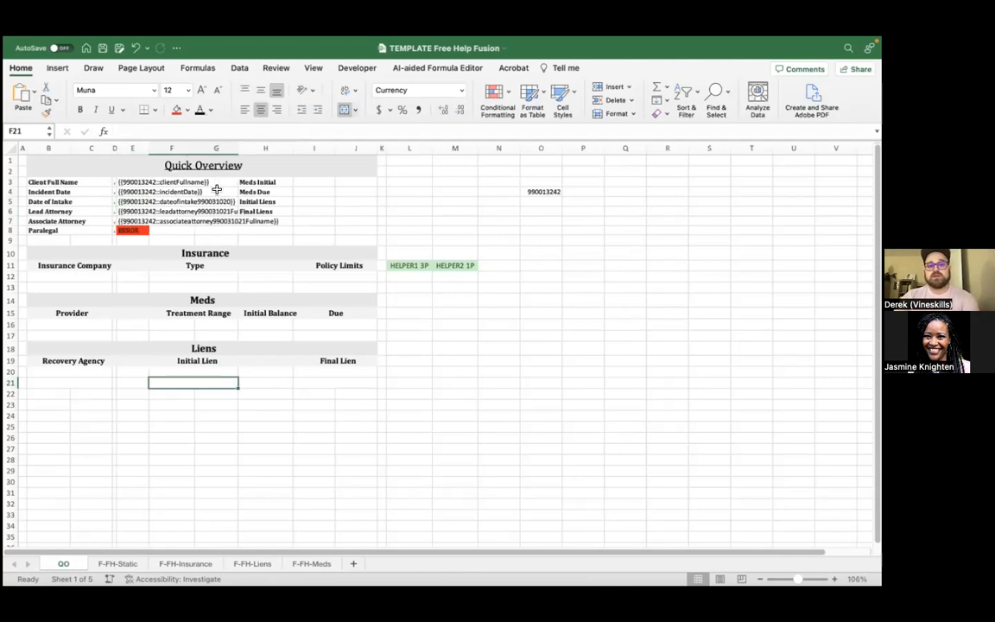
click(264, 221)
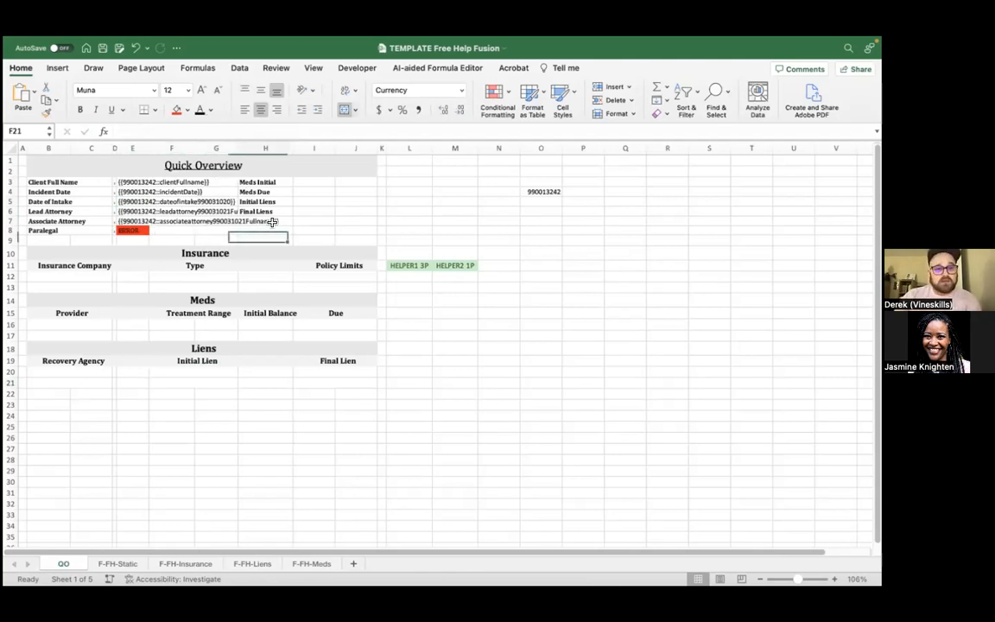
click(197, 241)
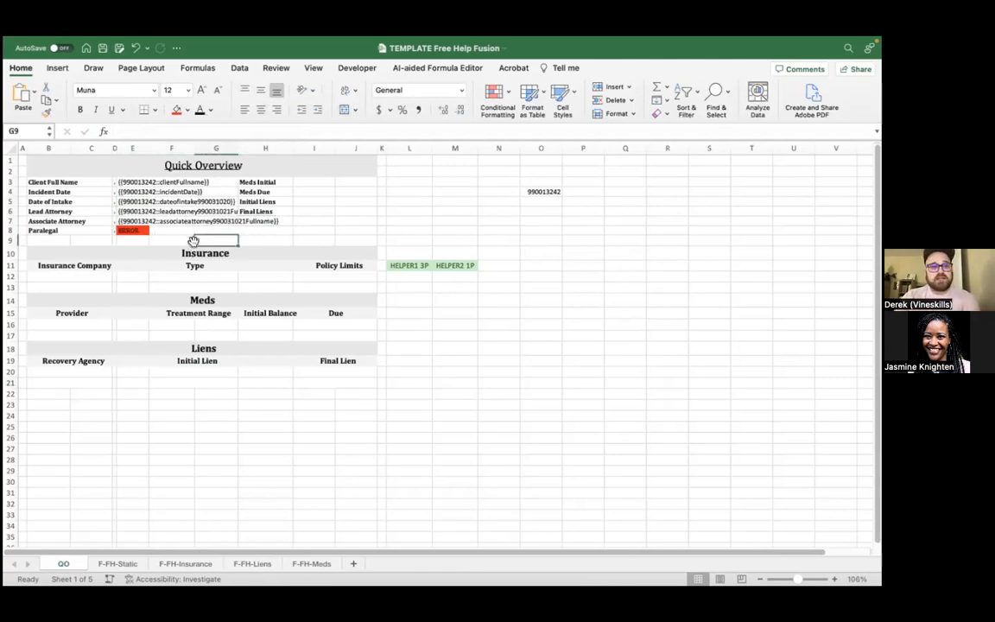
click(440, 372)
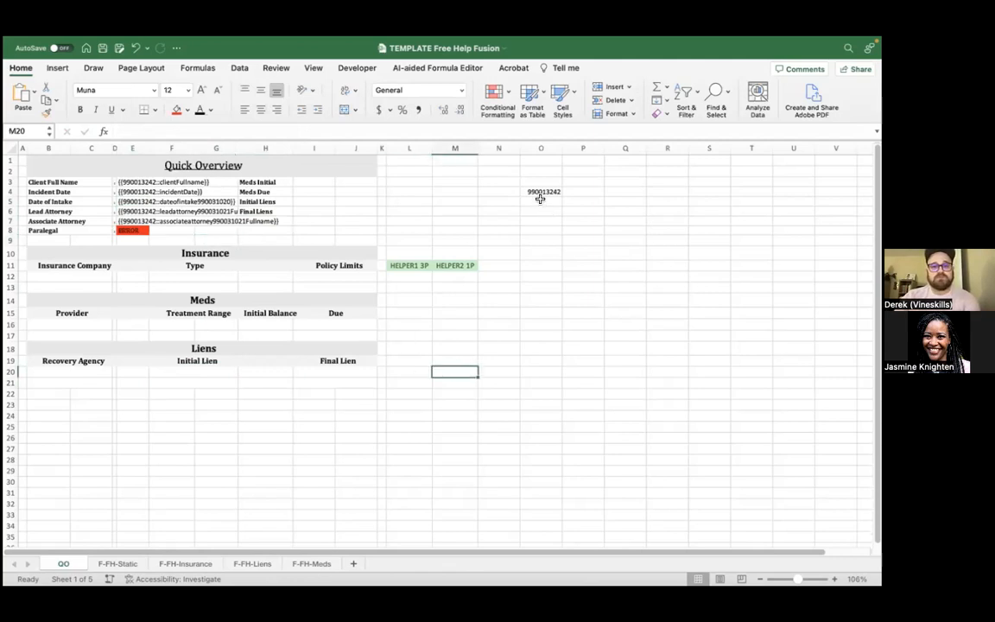
click(540, 195)
key(Delete)
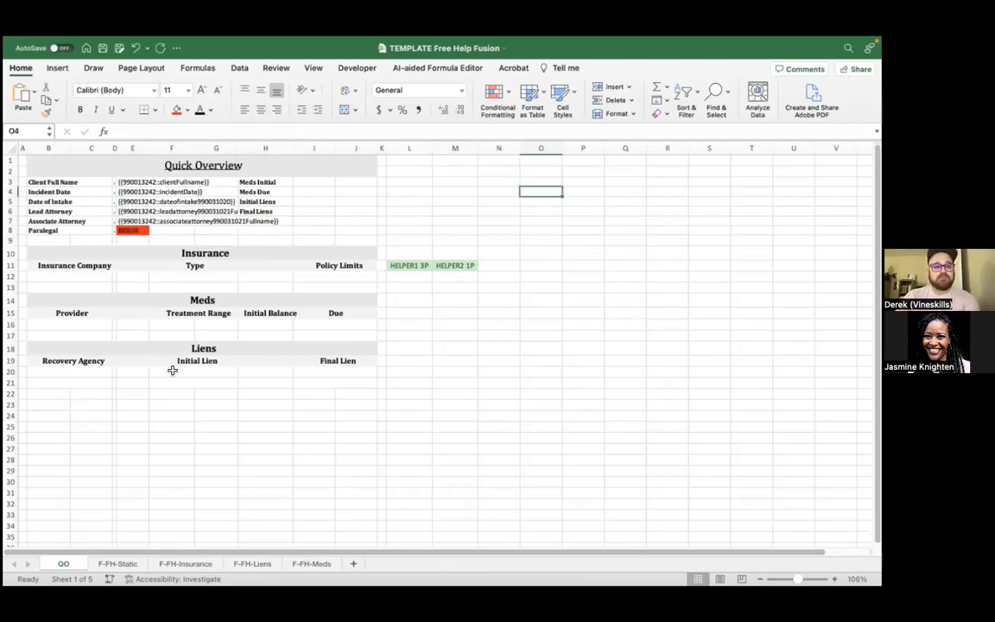
Review the remaining codes on the F-FH-Static and F-FH-Insurance sheets against the Insurance section of QO
click(117, 563)
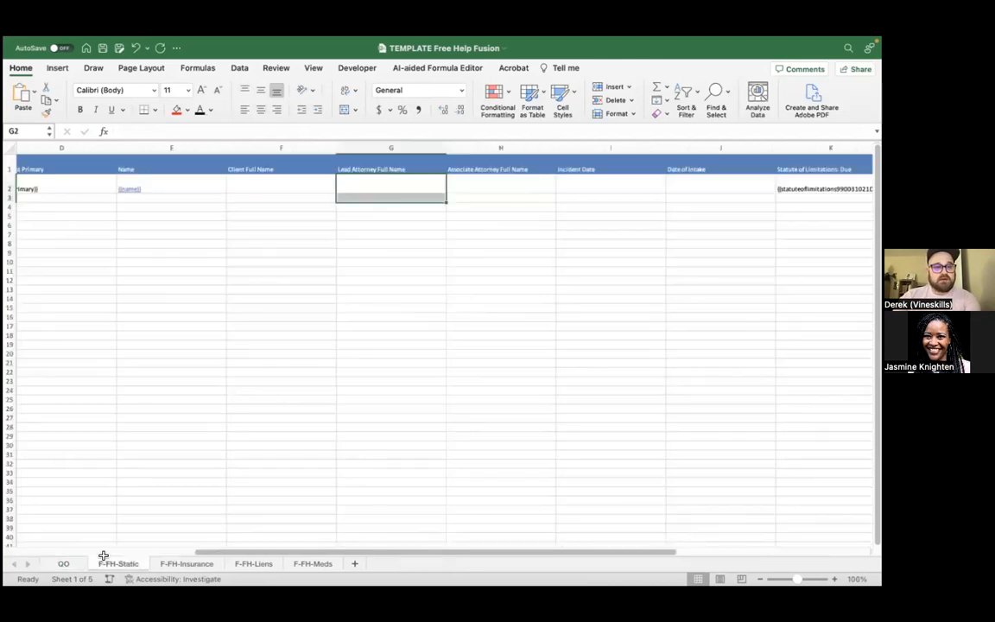
scroll(400, 261, left, 3)
scroll(400, 262, right, 3)
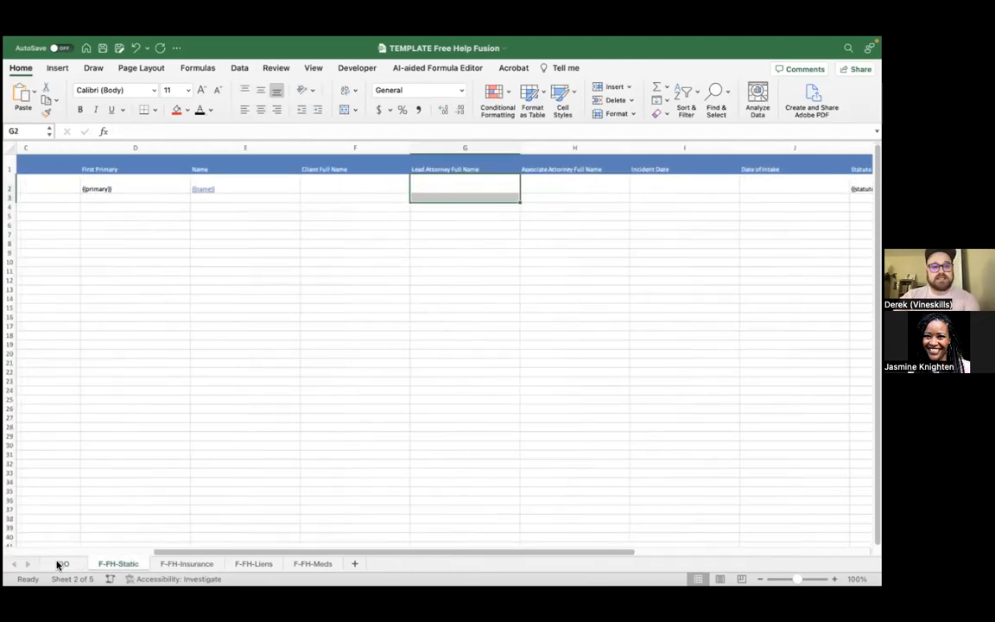
click(62, 563)
click(223, 254)
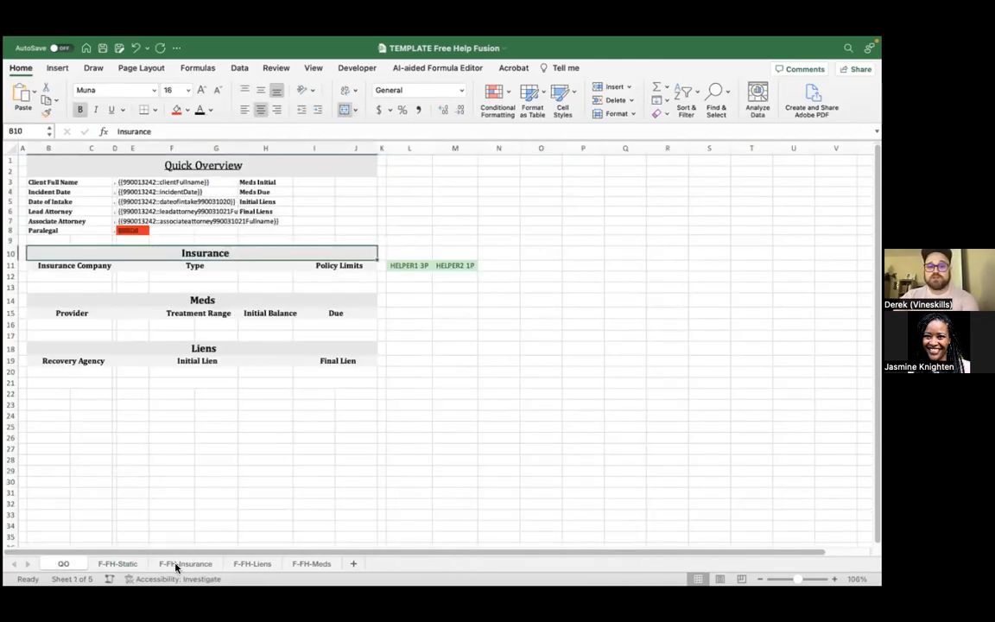
click(184, 563)
click(121, 226)
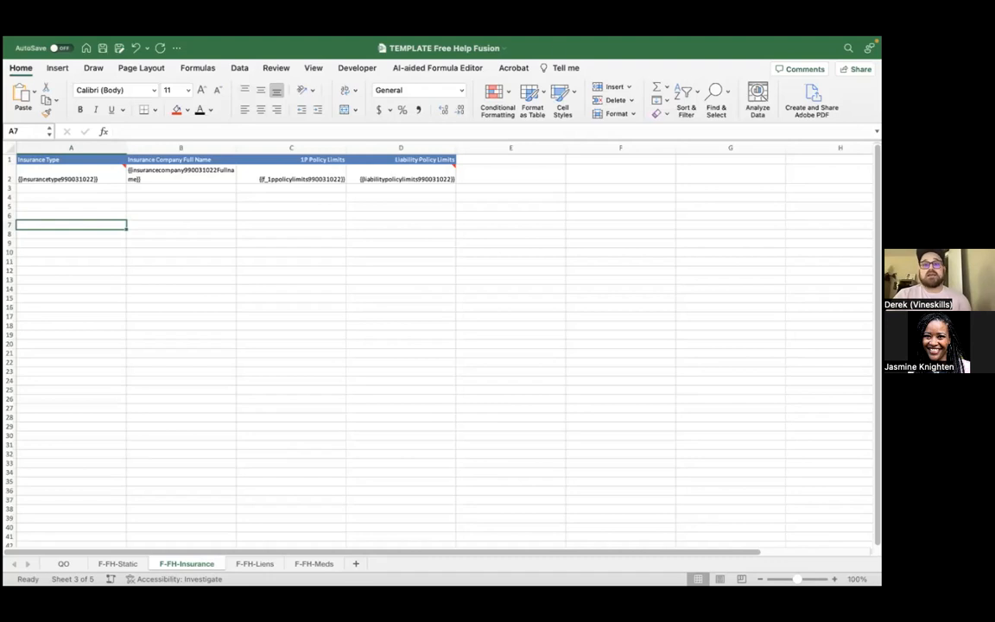
click(243, 362)
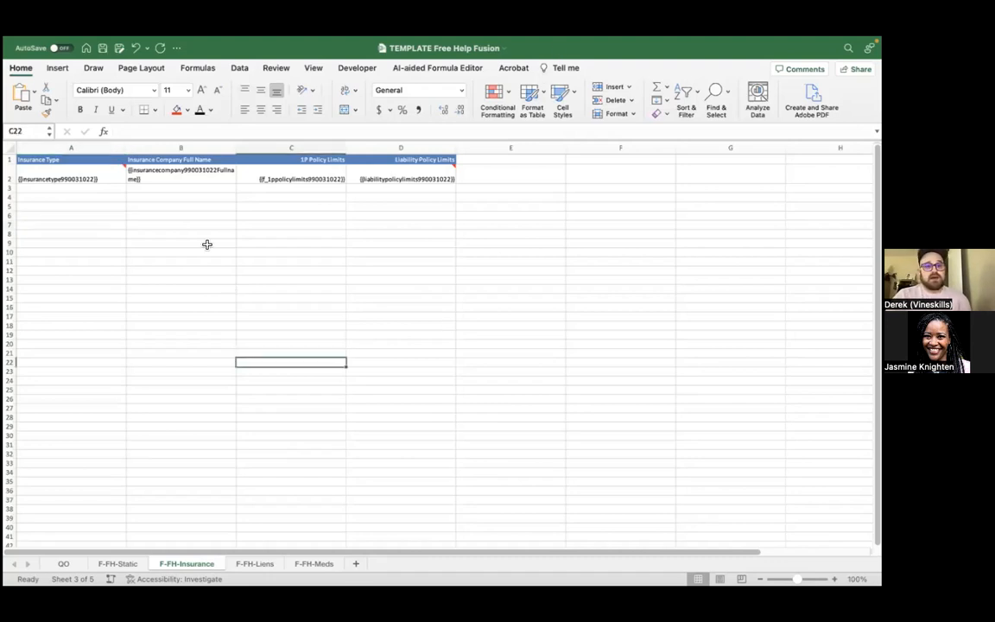
click(64, 563)
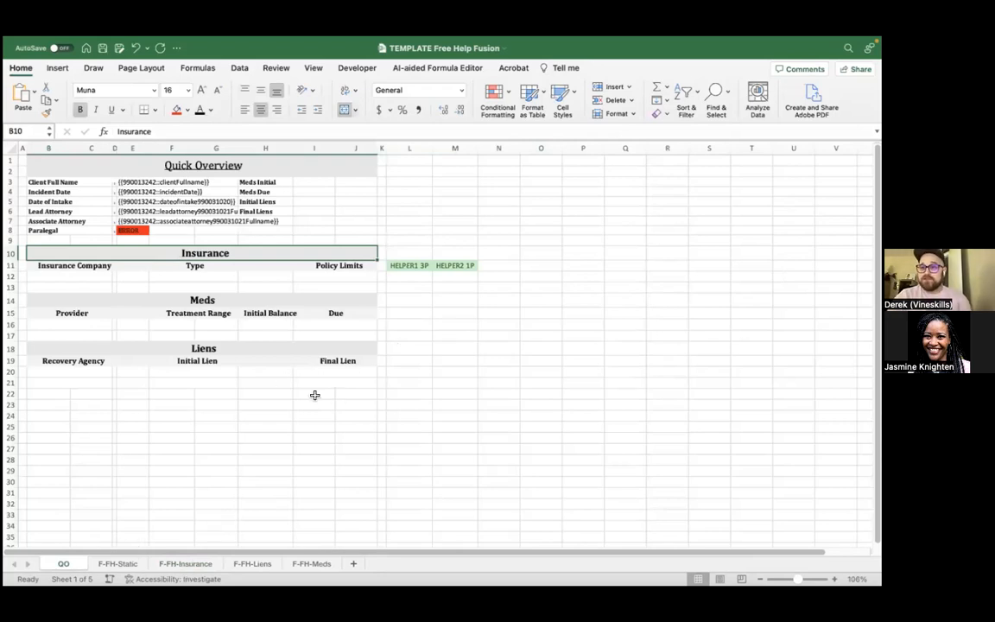
Switch to Filevine in the browser to check the ReportFusion's included reports and the open project, and return to the Excel template
key(ctrl+Right)
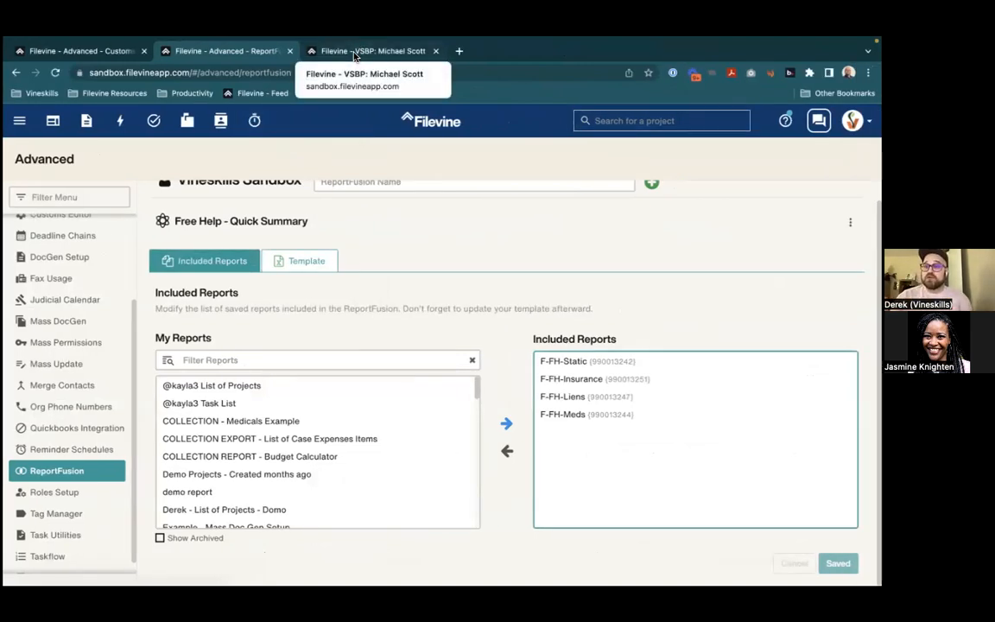
click(355, 54)
click(230, 54)
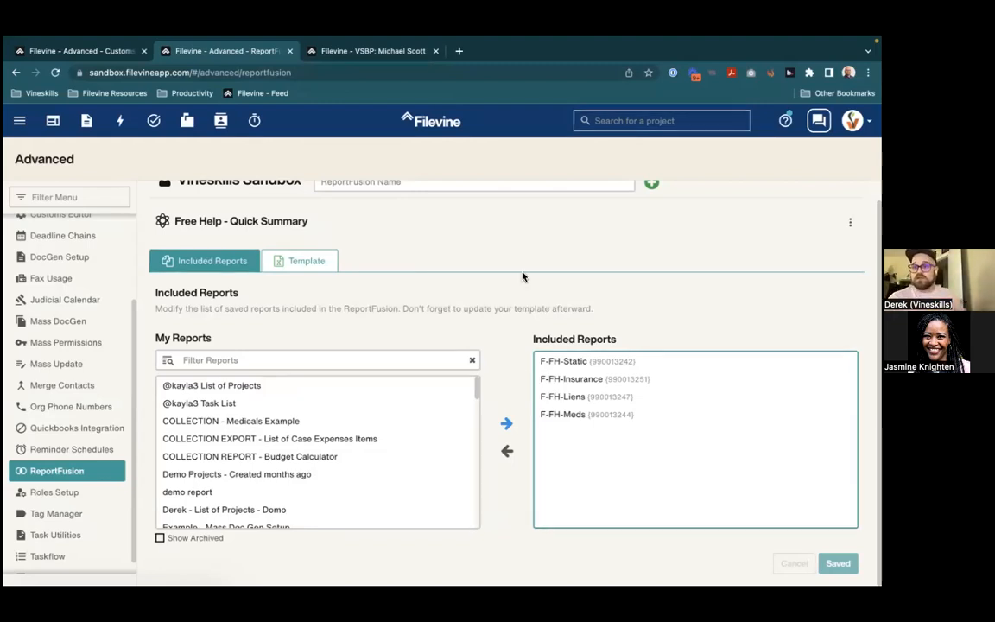
key(ctrl+Left)
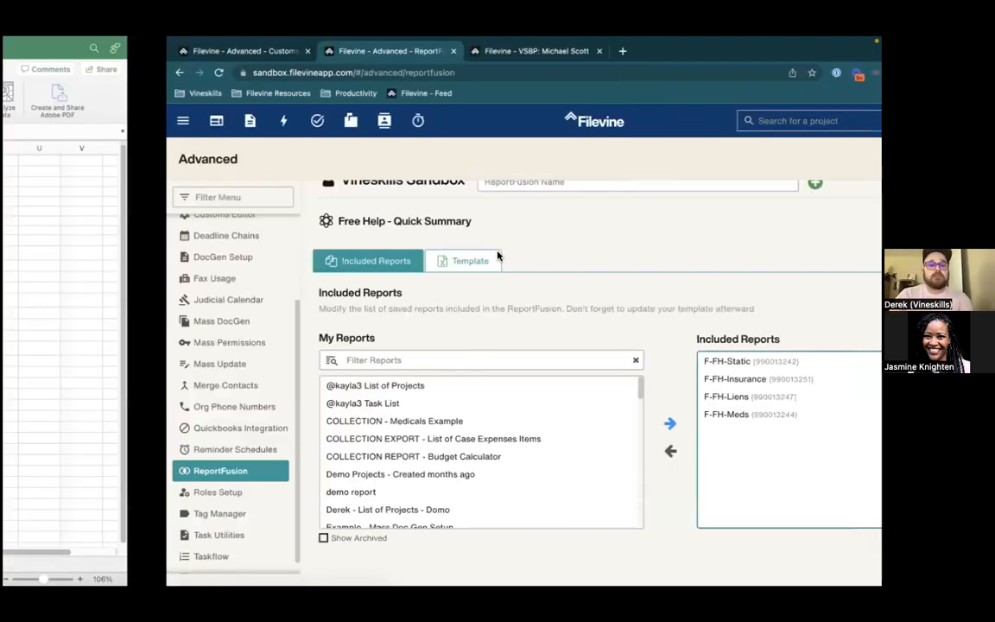
click(141, 284)
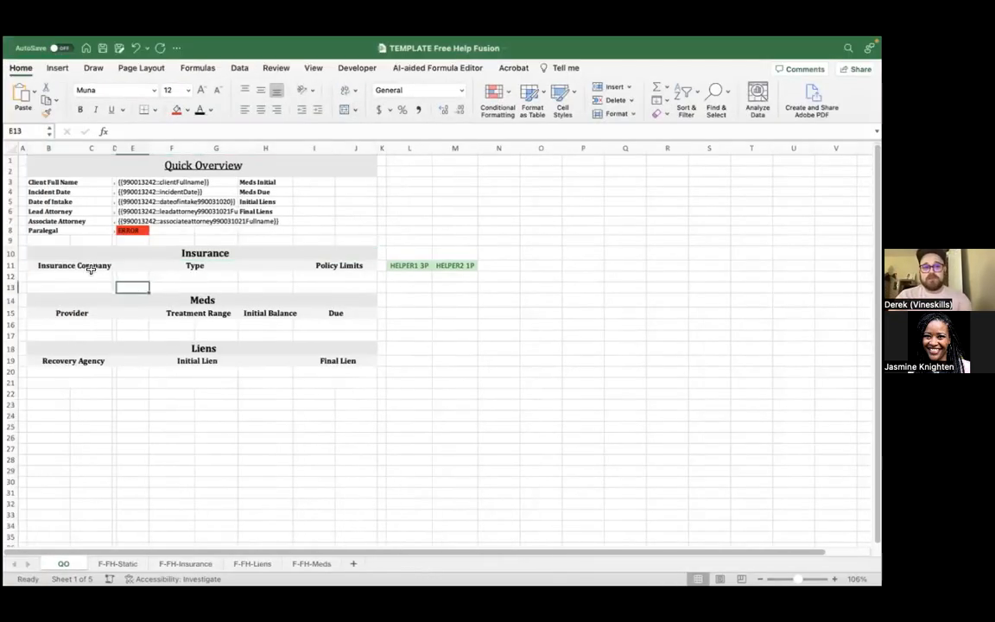
drag(73, 273, 358, 286)
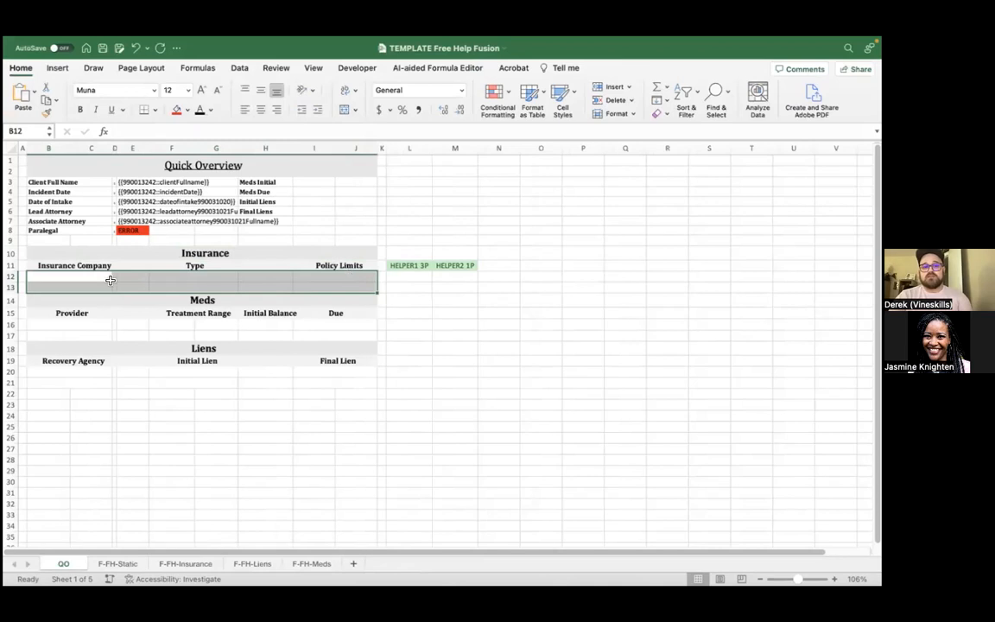
click(105, 267)
click(191, 277)
click(308, 277)
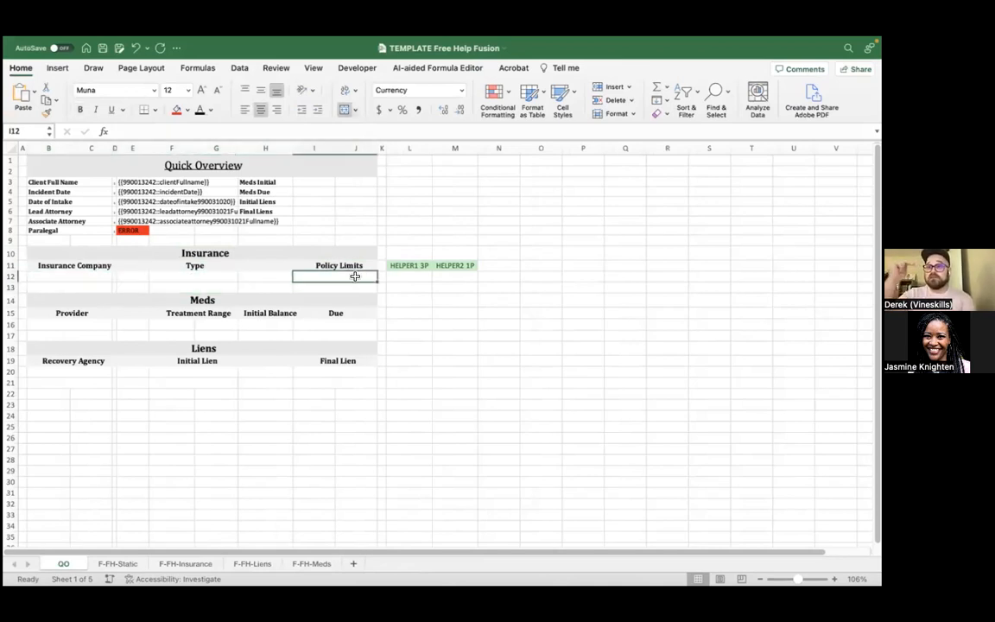
Copy the {{insurancecompany990031022Fullname}} code from F-FH-Insurance B2 into QO cell F12, and go back to the F-FH-Insurance sheet
click(200, 566)
click(284, 308)
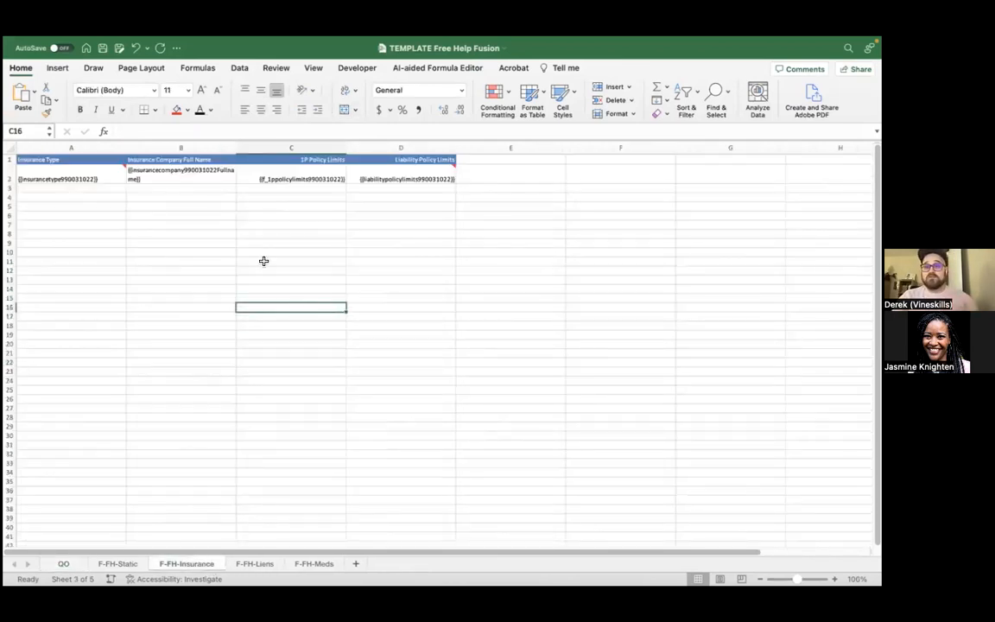
click(101, 231)
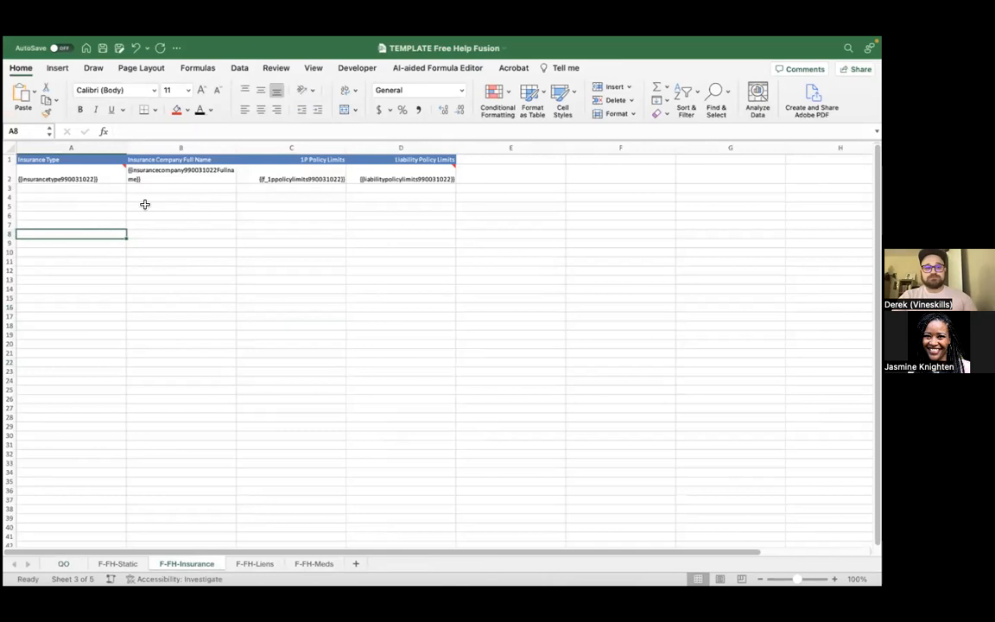
click(187, 179)
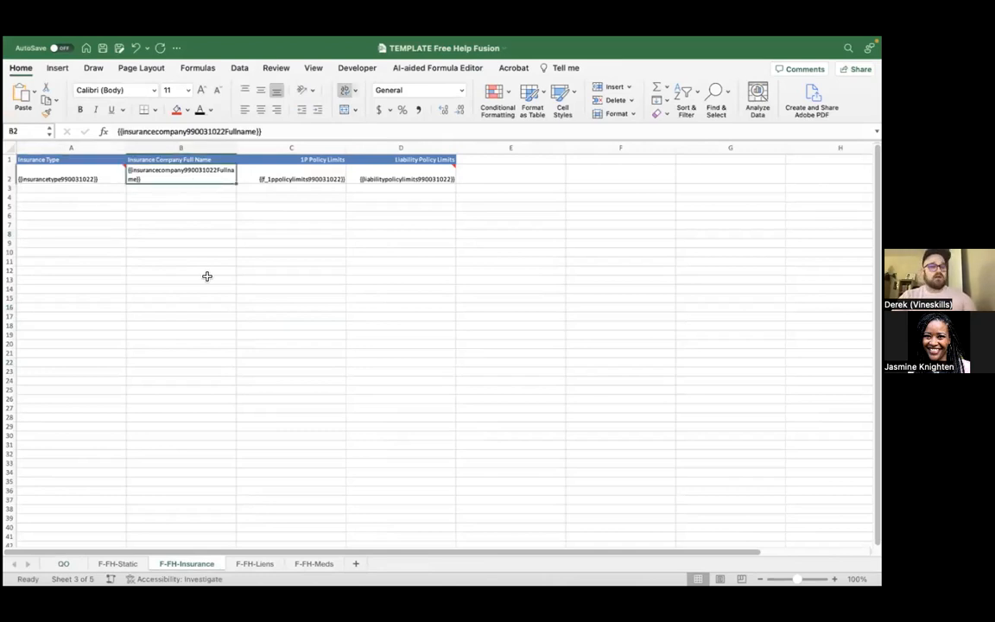
key(super+c)
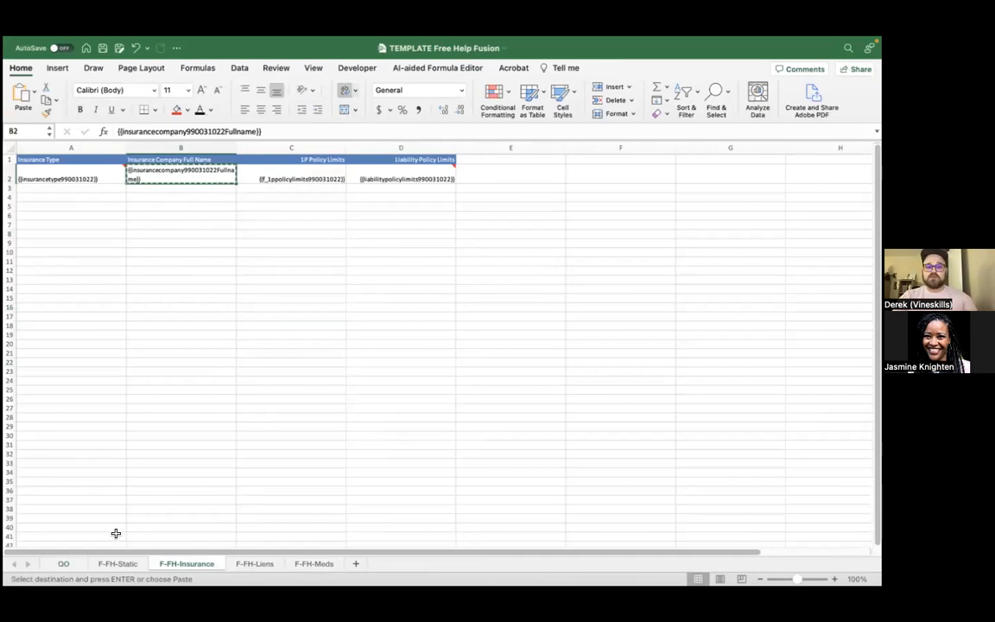
click(64, 562)
click(158, 278)
key(super+v)
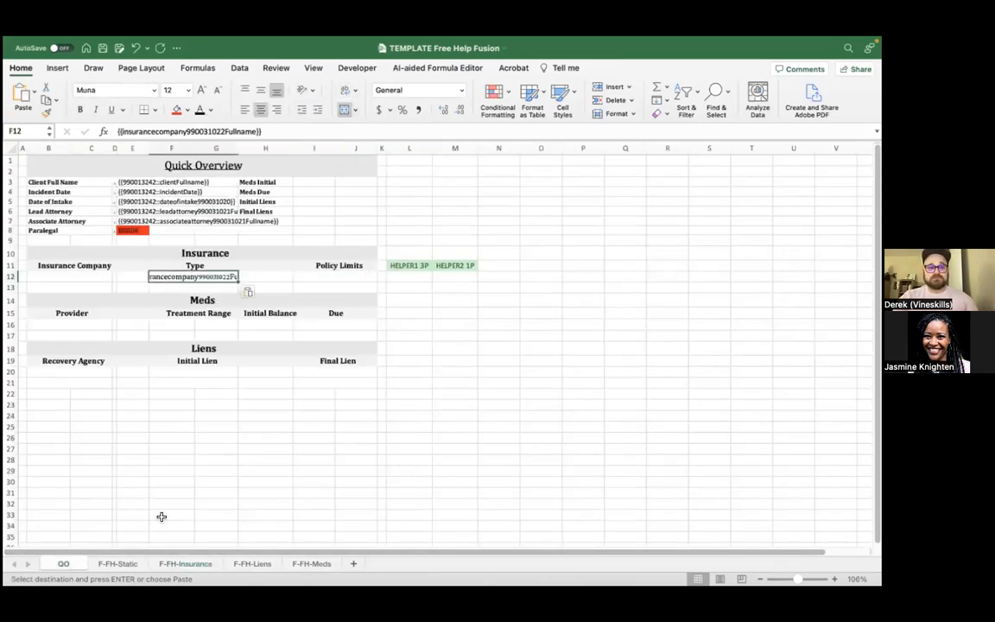
click(169, 567)
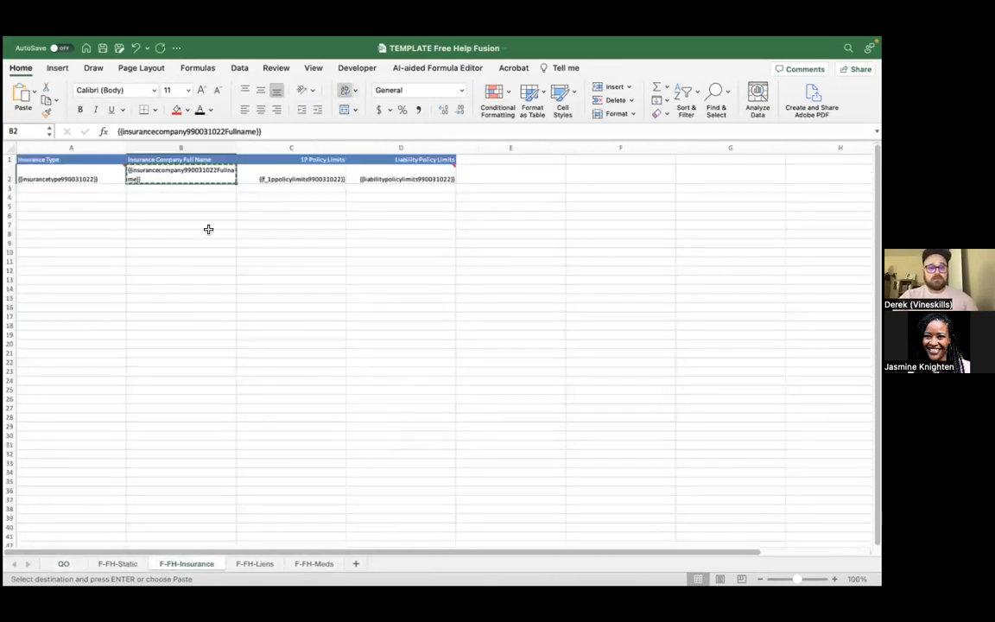
Clear the misplaced insurance company code from cell F12 on the QO sheet
click(93, 180)
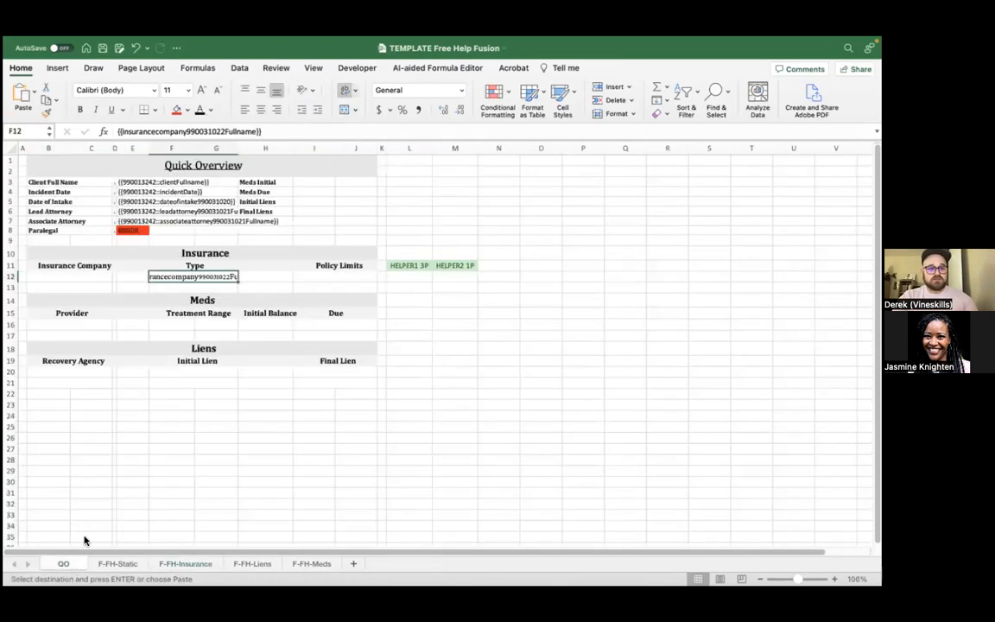
click(64, 563)
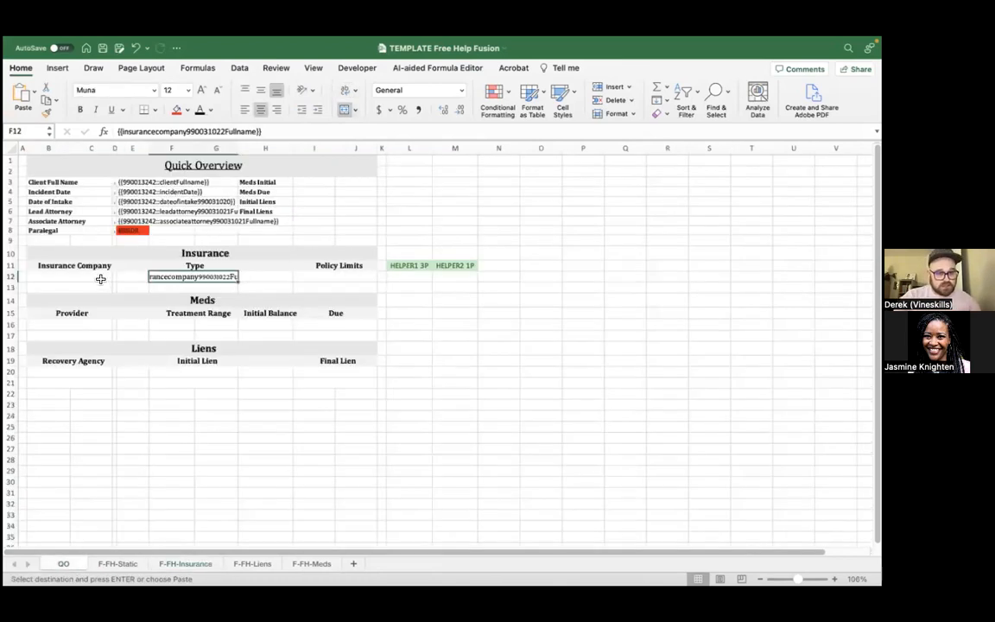
key(Delete)
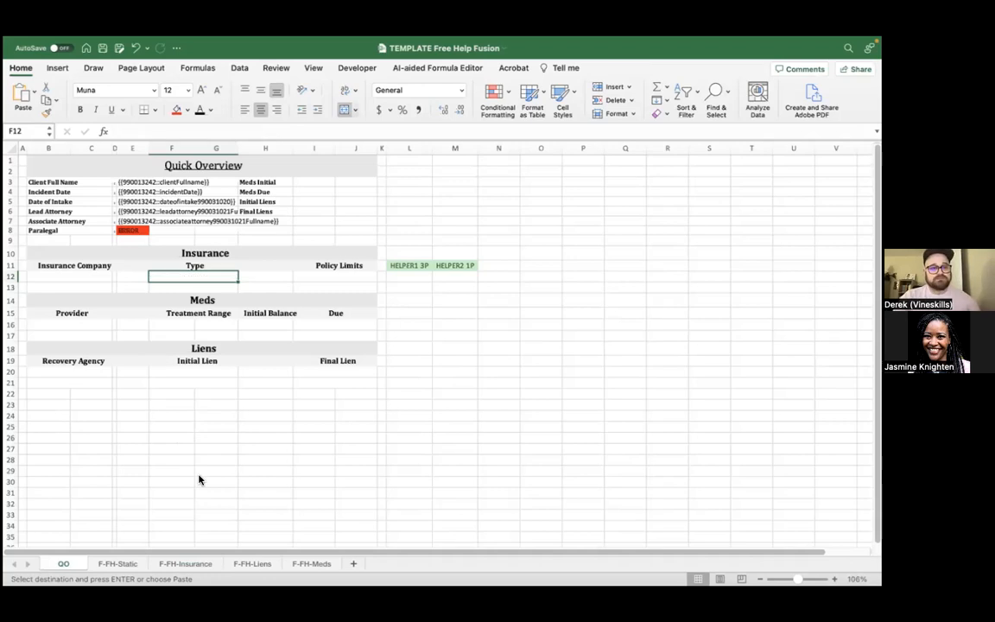
click(176, 434)
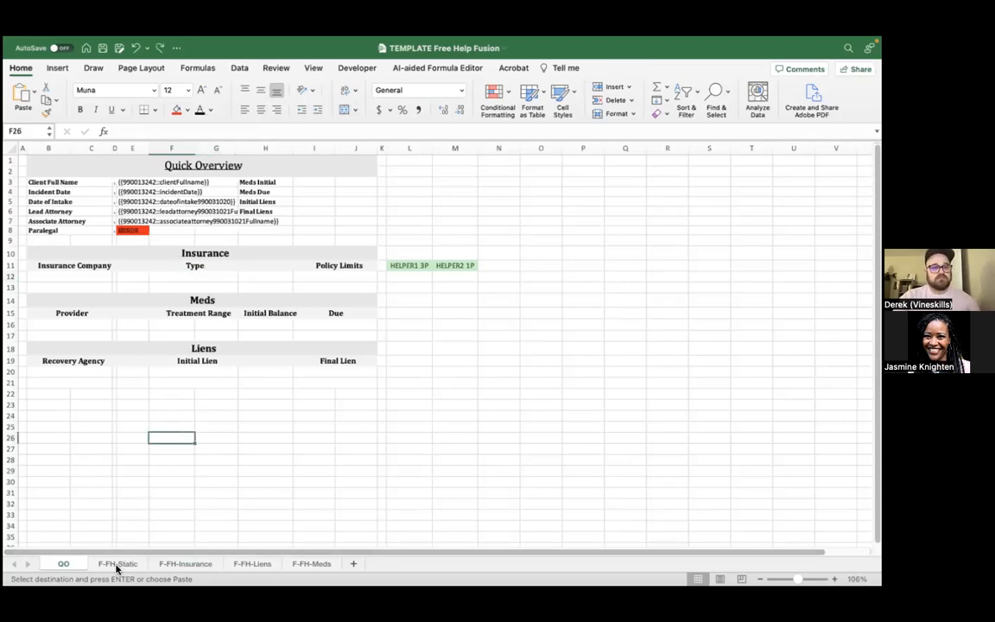
Copy the {{insurancetype990031022}} code from F-FH-Insurance A2 into QO cell F12 under Type, keeping the destination's font formatting
click(117, 564)
click(164, 561)
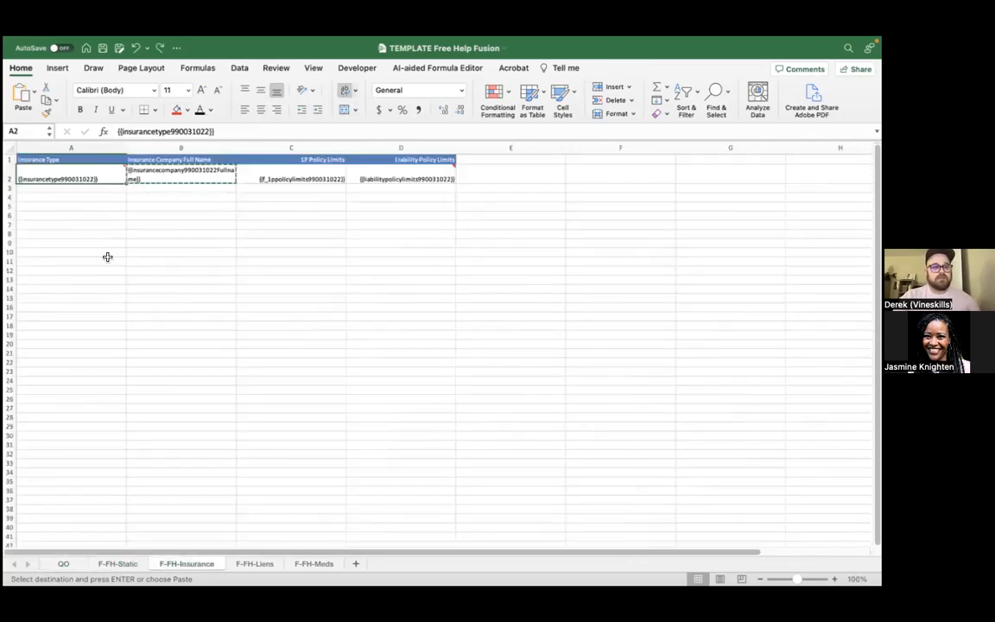
mouse_move(82, 179)
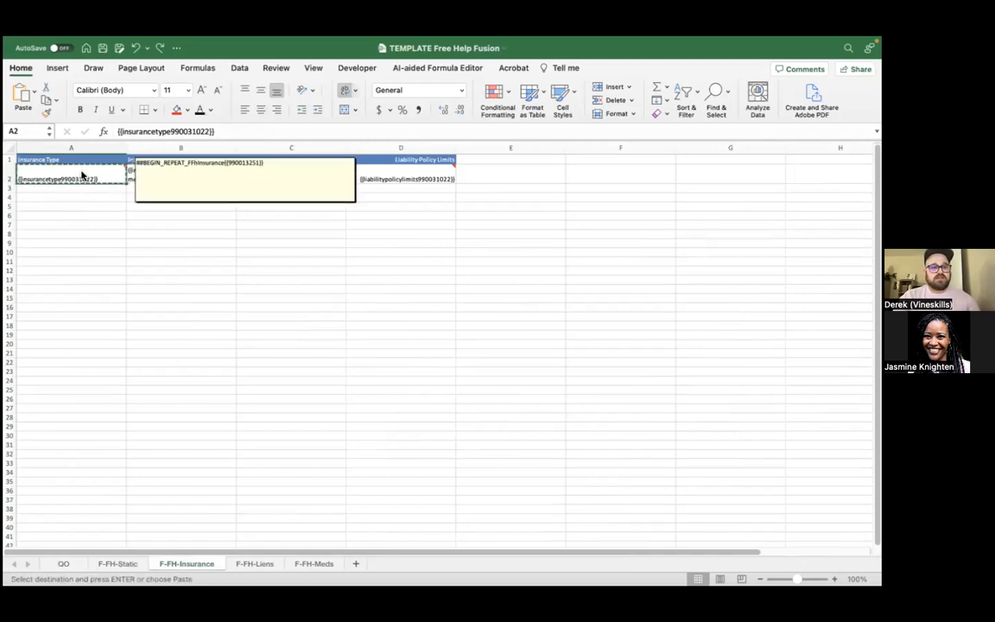
click(63, 563)
click(183, 278)
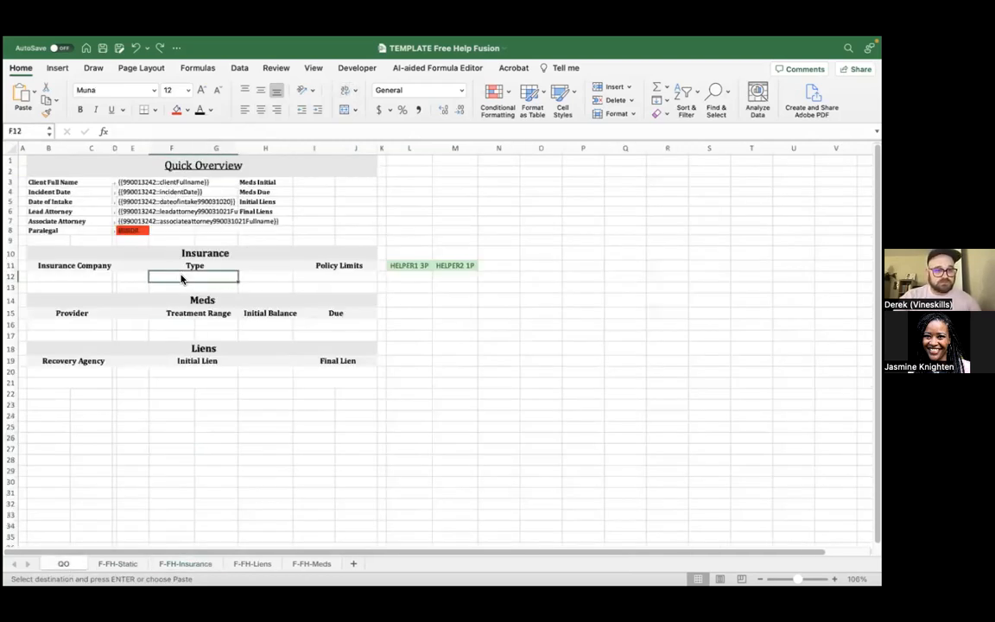
key(super+v)
click(406, 263)
click(231, 282)
click(212, 132)
key(super+v)
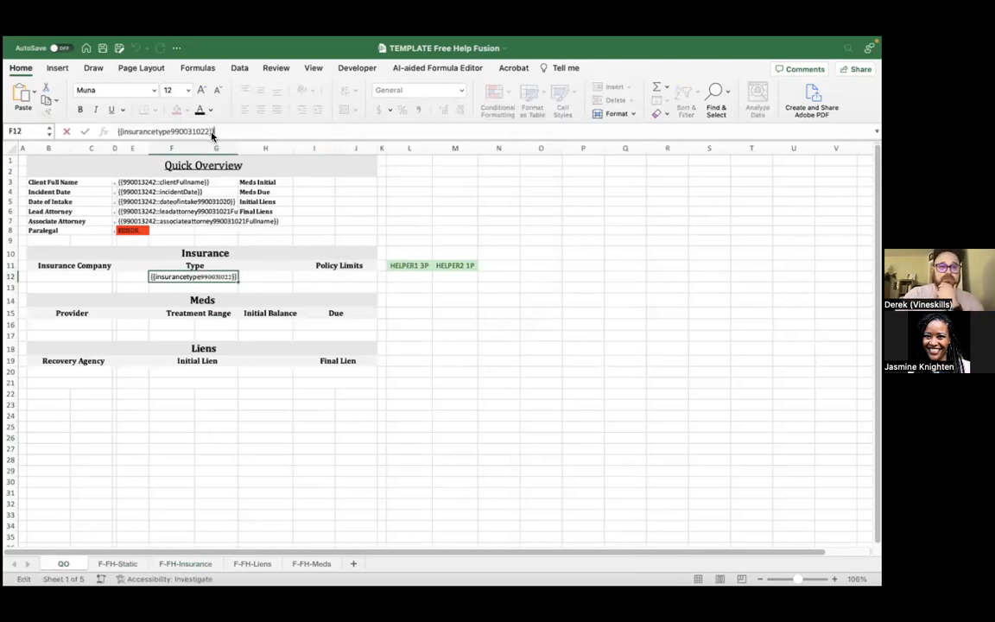
key(Return)
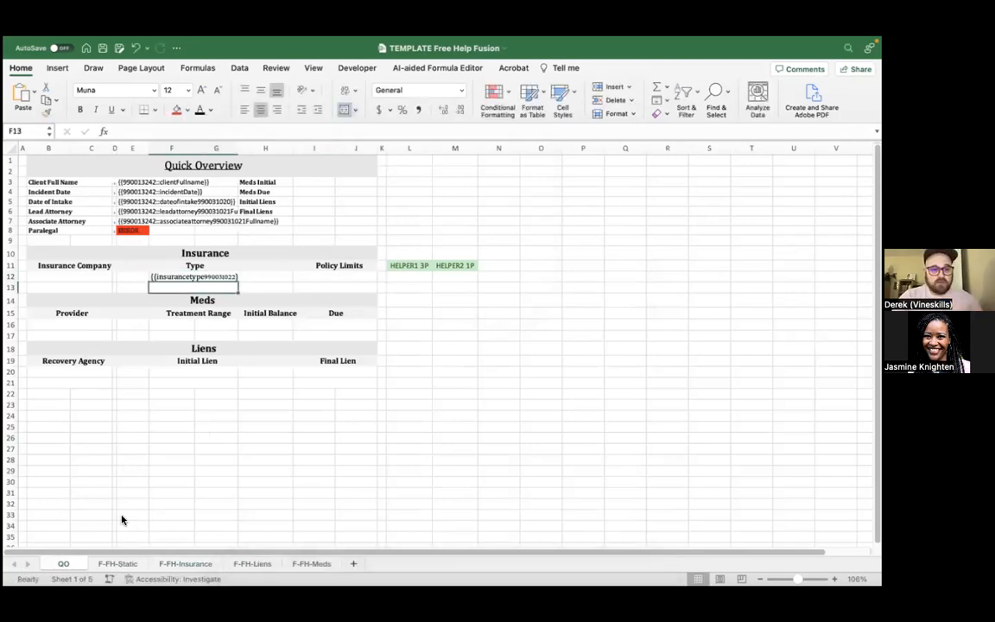
Copy the {{insurancecompany990031022Fullname}} code text from F-FH-Insurance B2 into QO cell B12 under Insurance Company
click(118, 563)
click(185, 563)
click(198, 179)
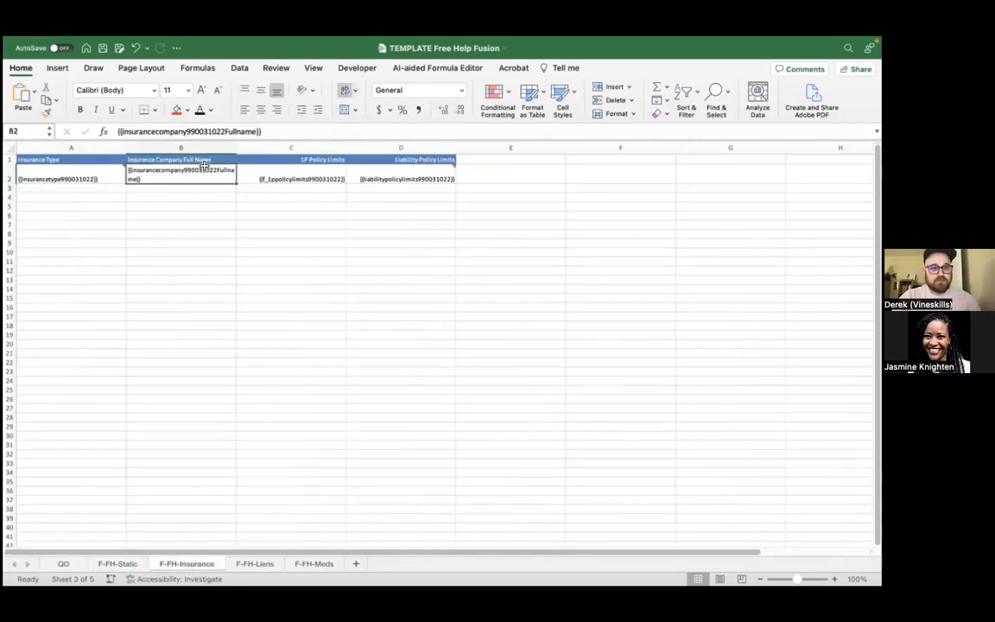
triple_click(285, 131)
key(super+c)
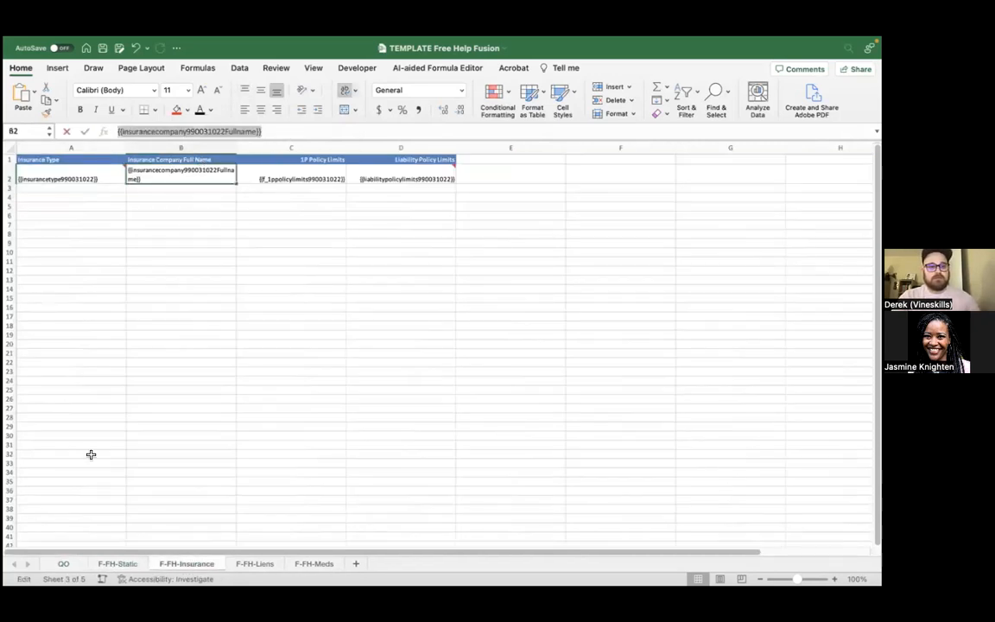
click(63, 563)
click(67, 278)
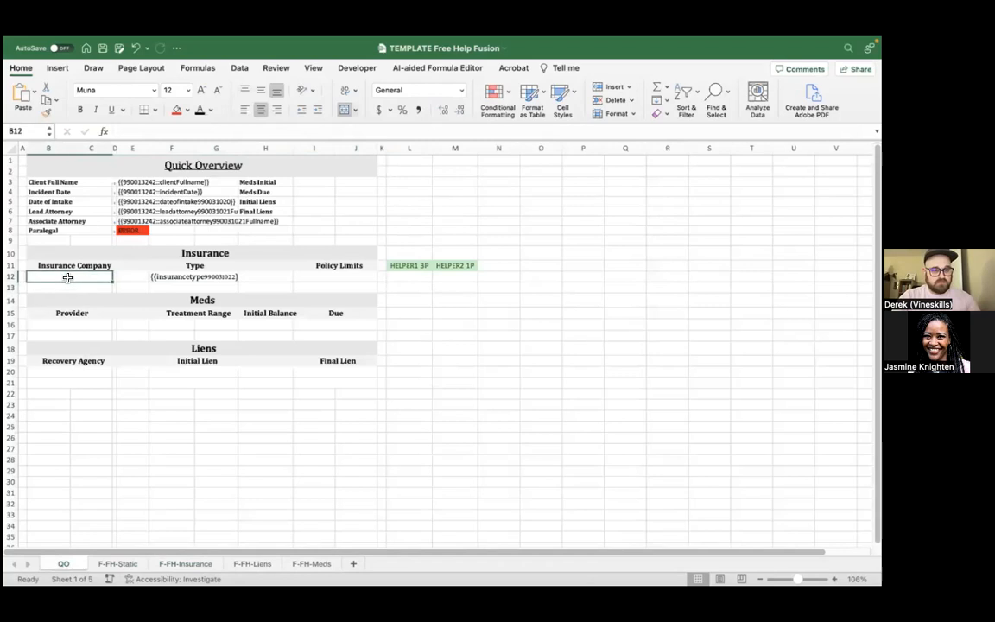
key(super+v)
click(409, 260)
click(283, 131)
key(super+v)
key(Return)
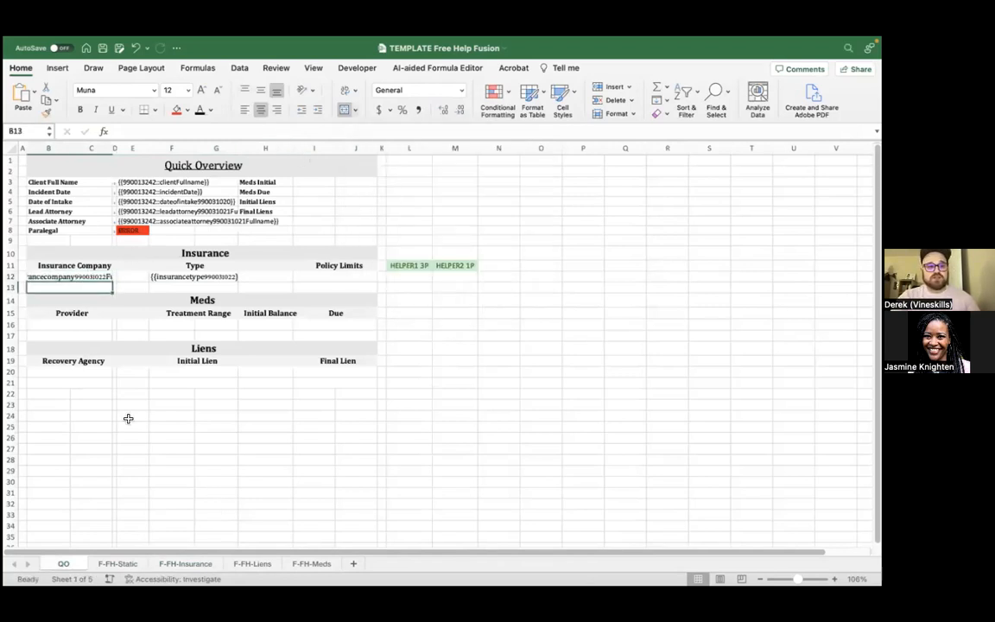
Copy the {{f_1ppolicylimits990031022}} code from F-FH-Insurance C2 into QO cell M12 under HELPER2 1P and turn off its text wrapping
click(185, 564)
click(291, 238)
click(313, 173)
key(super+c)
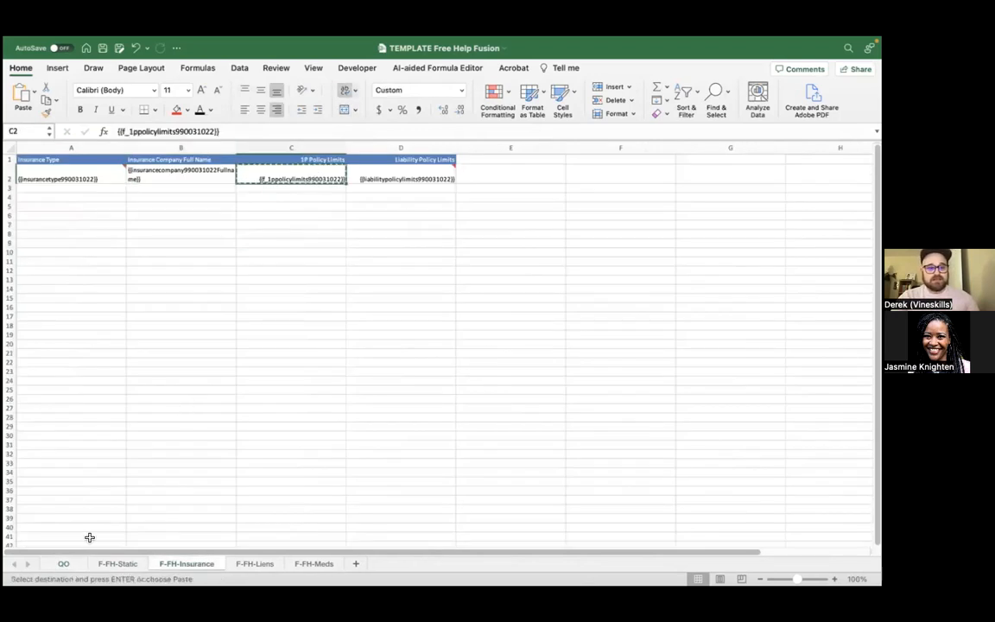
click(62, 564)
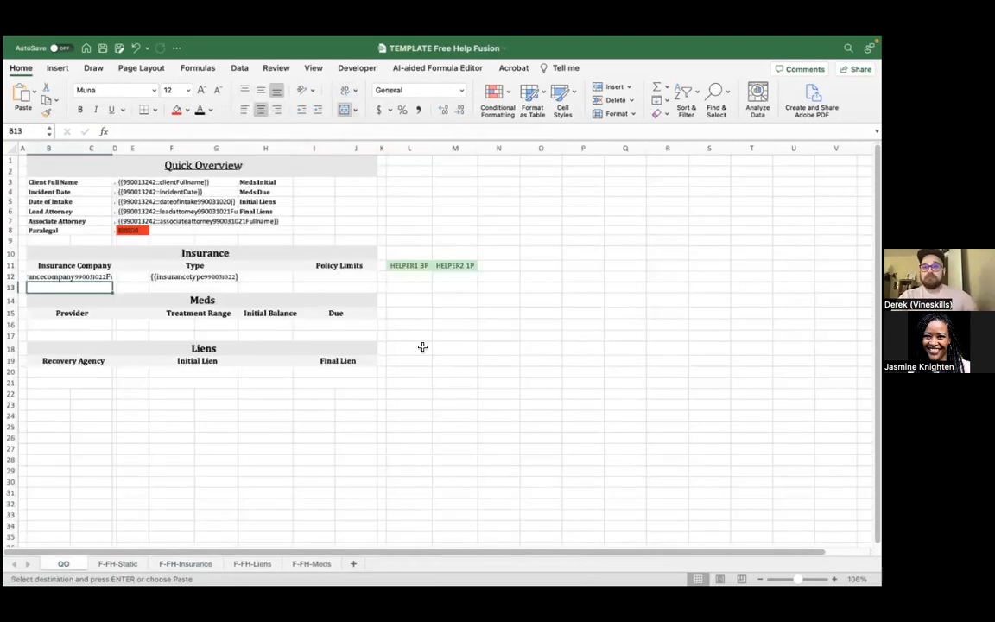
click(441, 278)
click(187, 562)
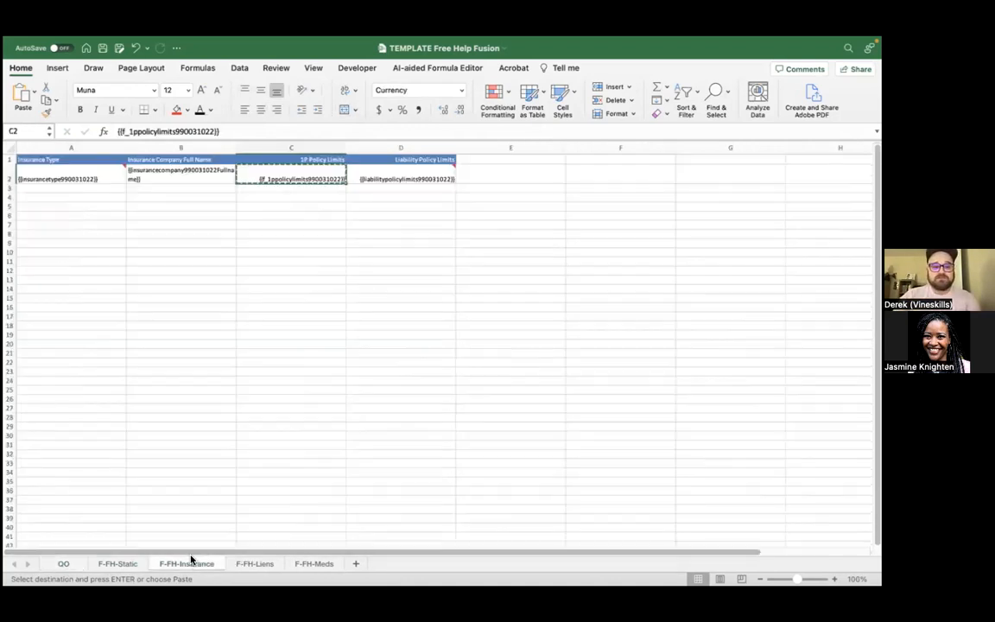
click(61, 565)
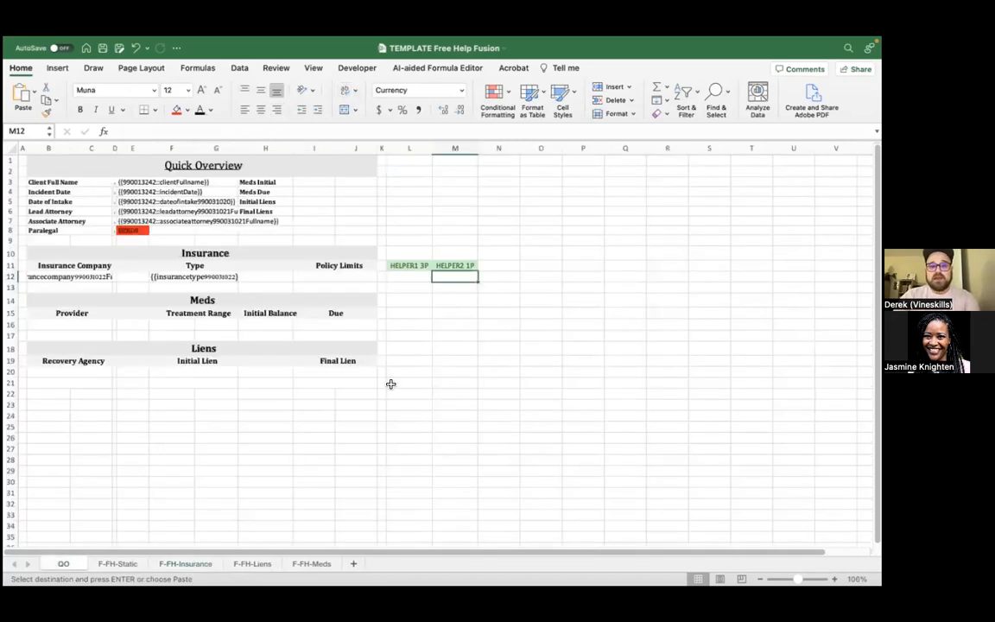
key(super+v)
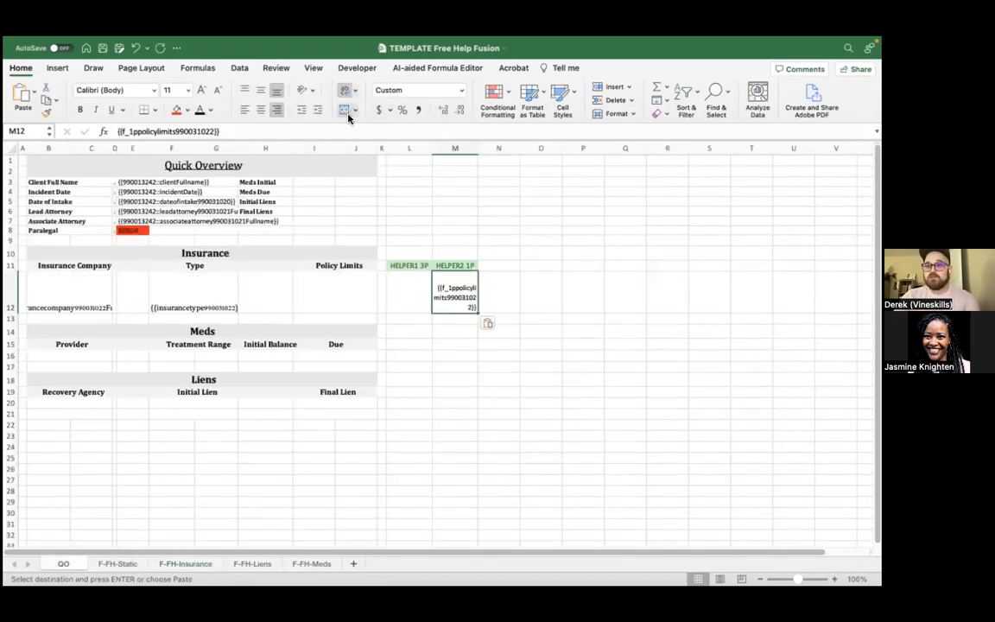
click(344, 90)
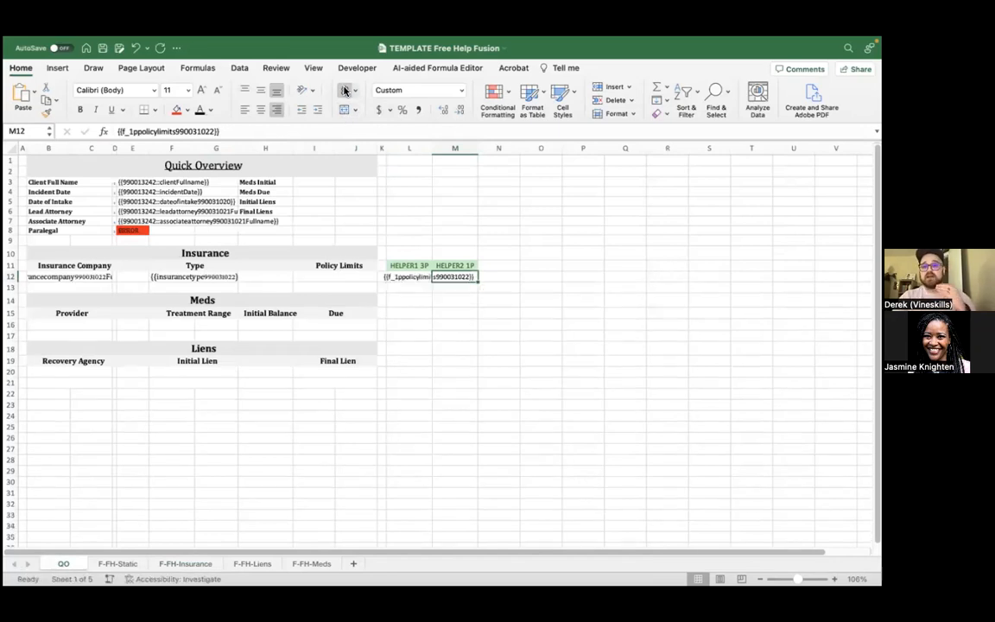
click(438, 328)
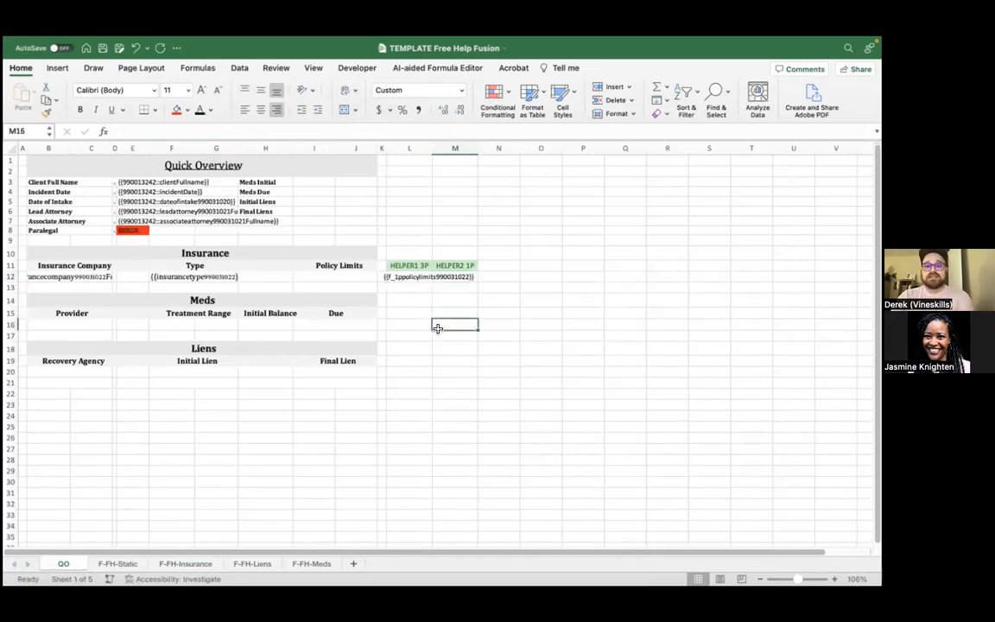
Hide the helper columns L and M on the QO sheet, and unhide them again
drag(451, 148, 413, 143)
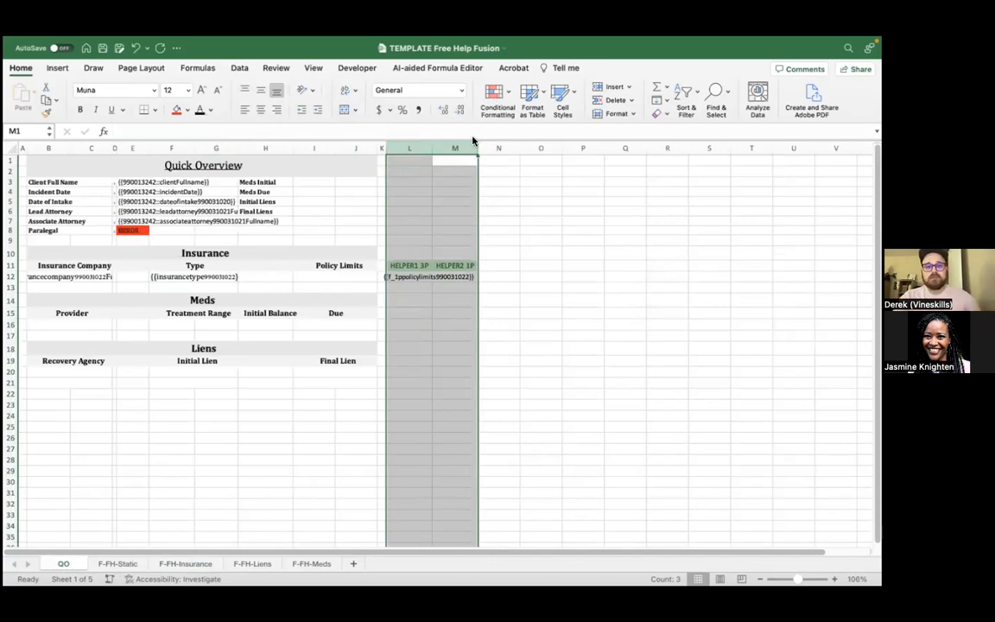
right_click(414, 140)
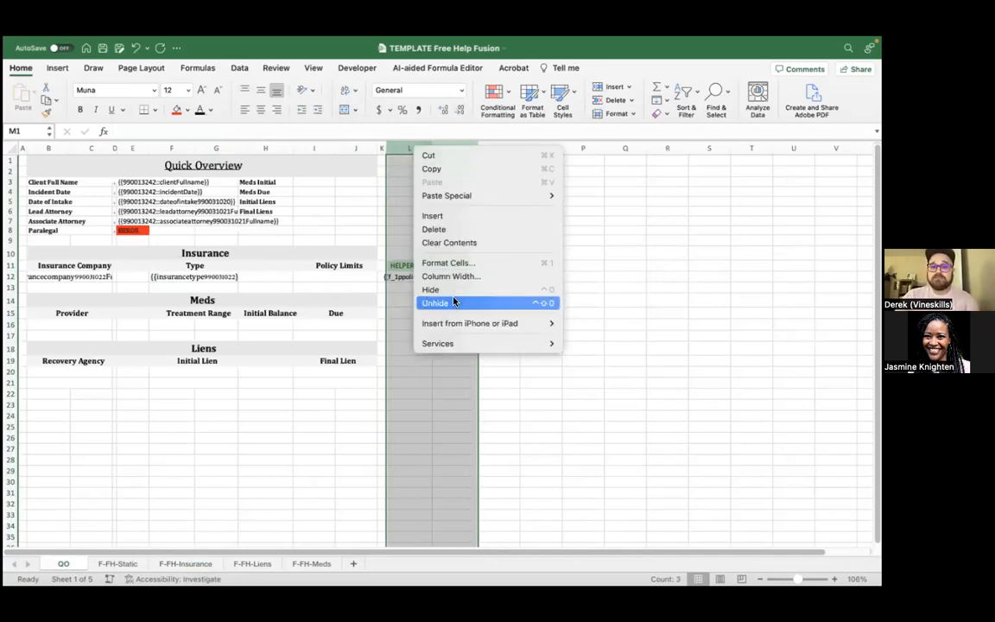
click(453, 298)
click(411, 149)
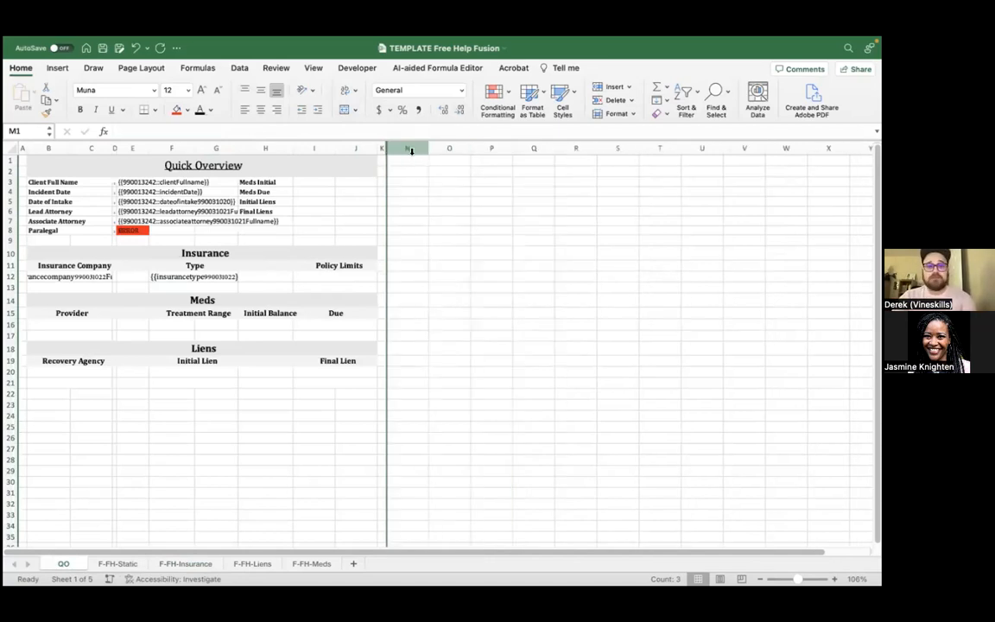
drag(389, 151, 384, 148)
right_click(386, 149)
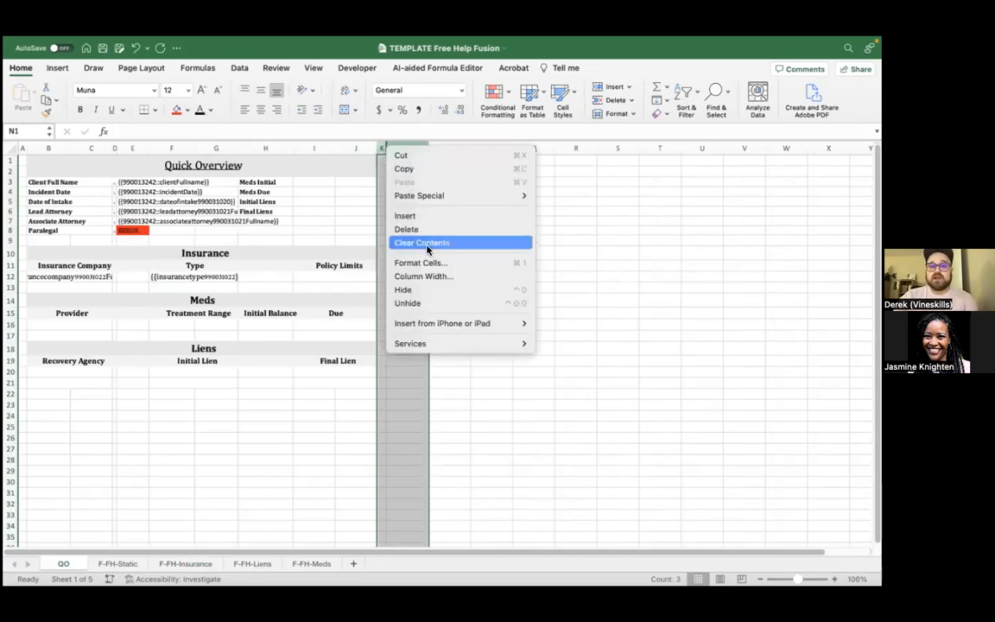
click(422, 302)
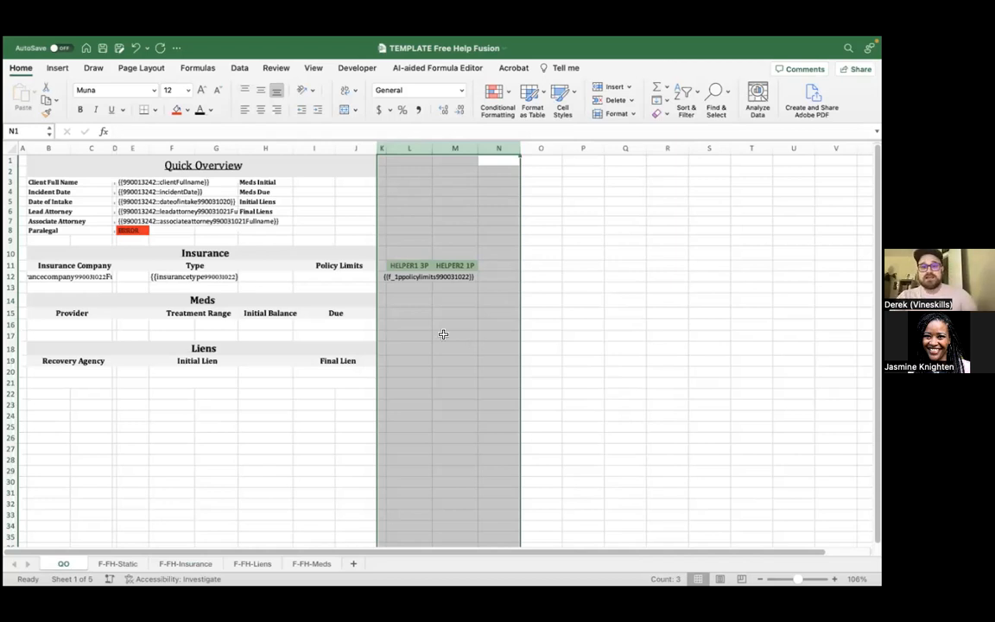
click(415, 335)
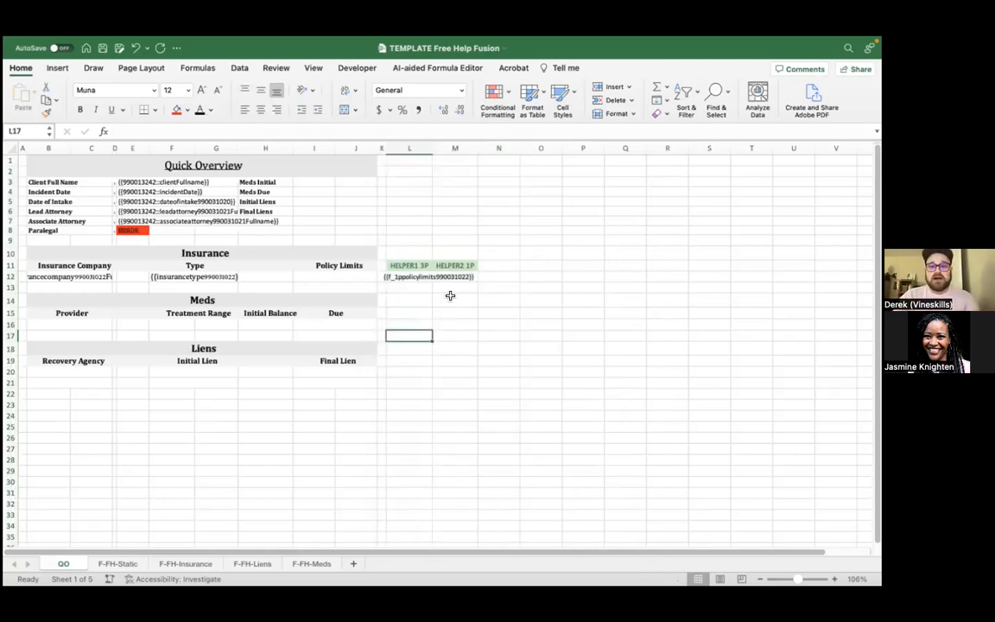
Copy the {{liabilitypolicylimits990031022}} code from F-FH-Insurance D2 into QO cell L12 under HELPER1 3P and turn off its text wrapping
click(372, 276)
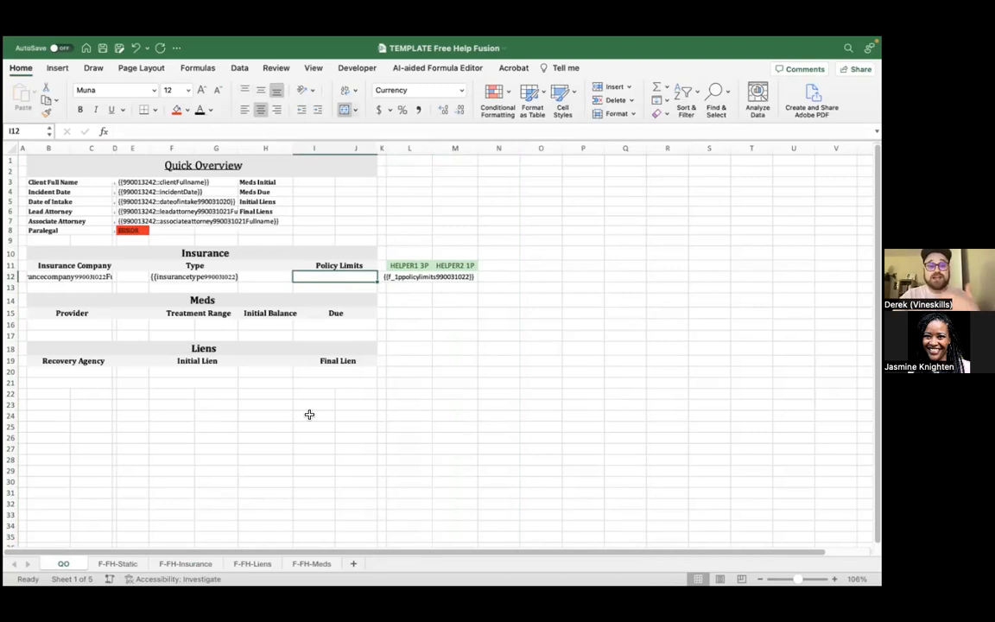
click(178, 563)
click(272, 226)
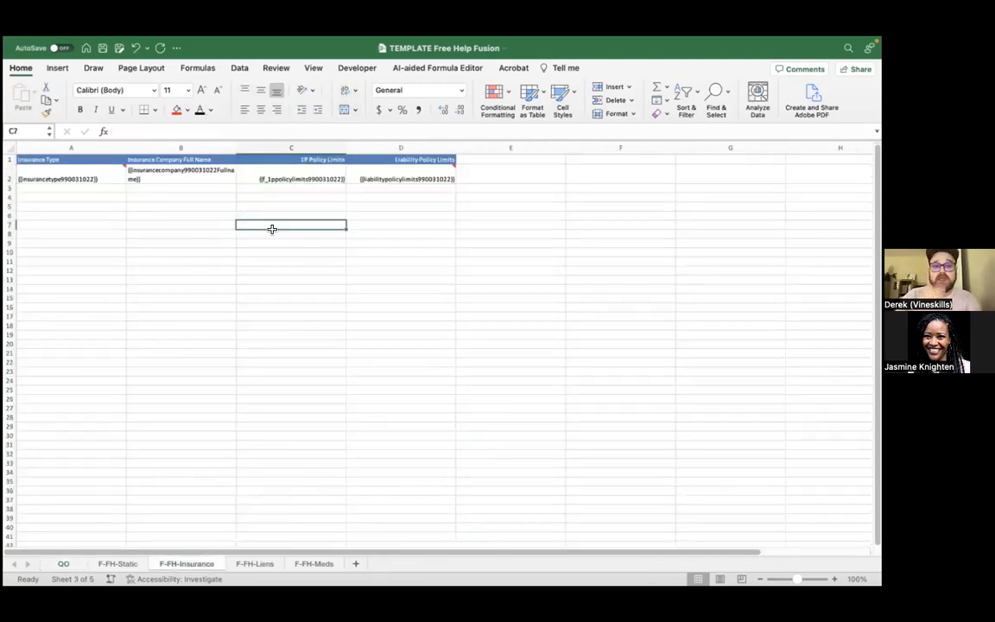
click(397, 179)
key(ctrl+c)
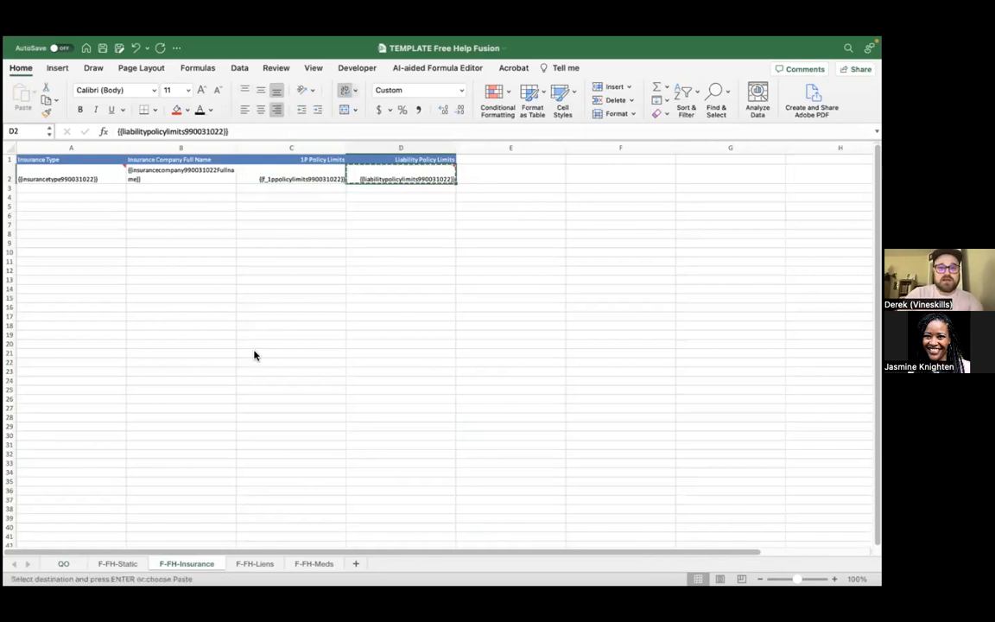
click(63, 565)
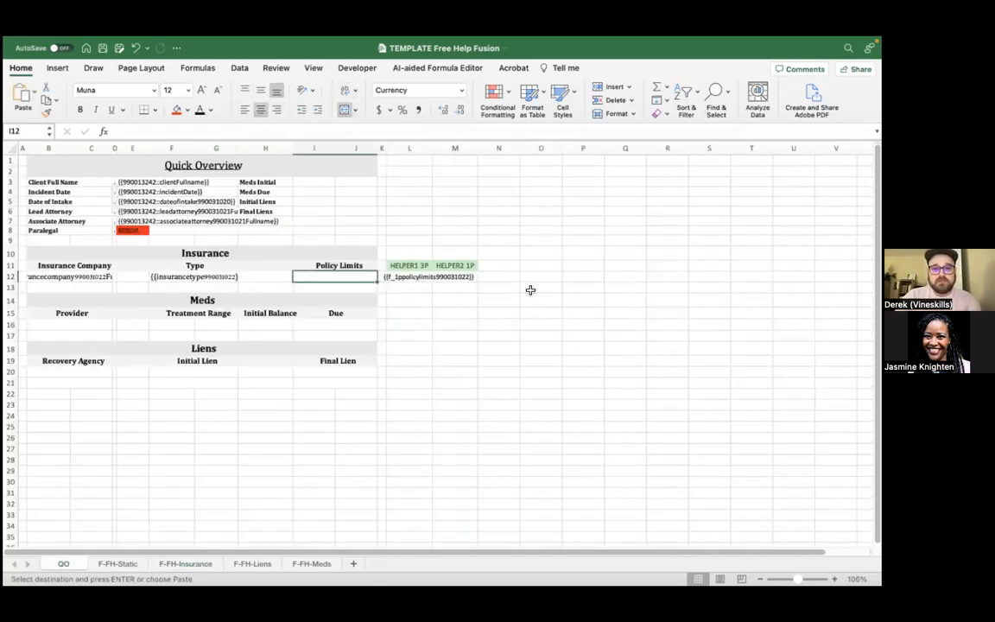
click(423, 279)
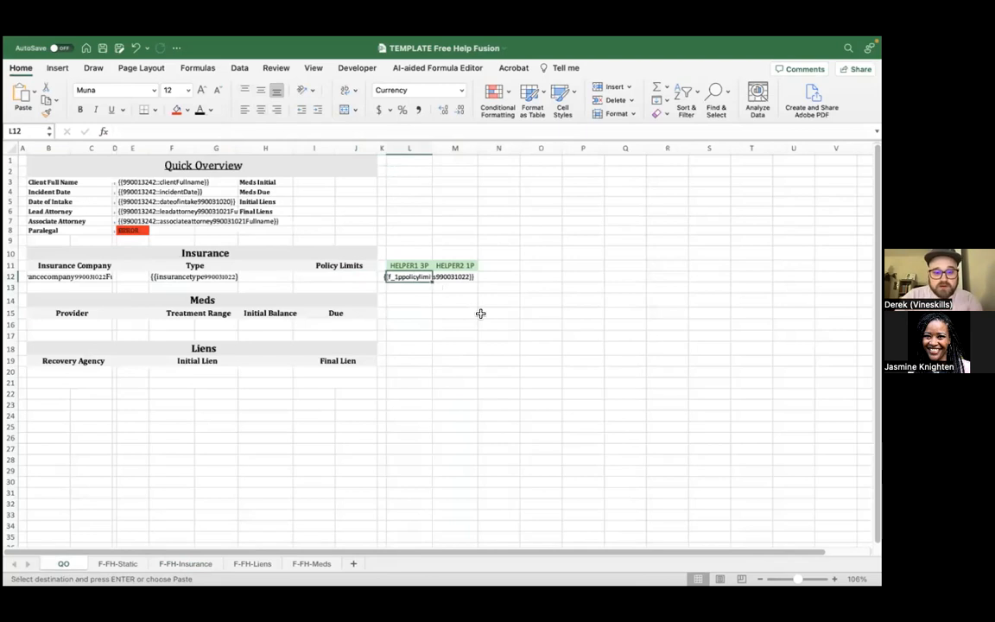
key(ctrl+v)
click(346, 90)
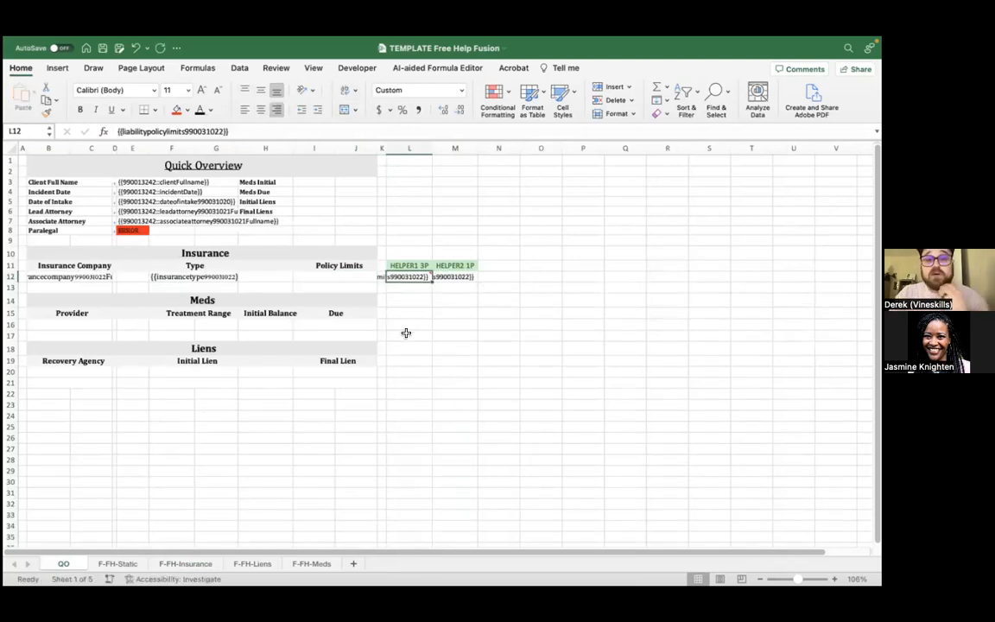
Delete the note on QO cell L12 and add a note reading ##END_REPEAT to cell M12
mouse_move(406, 263)
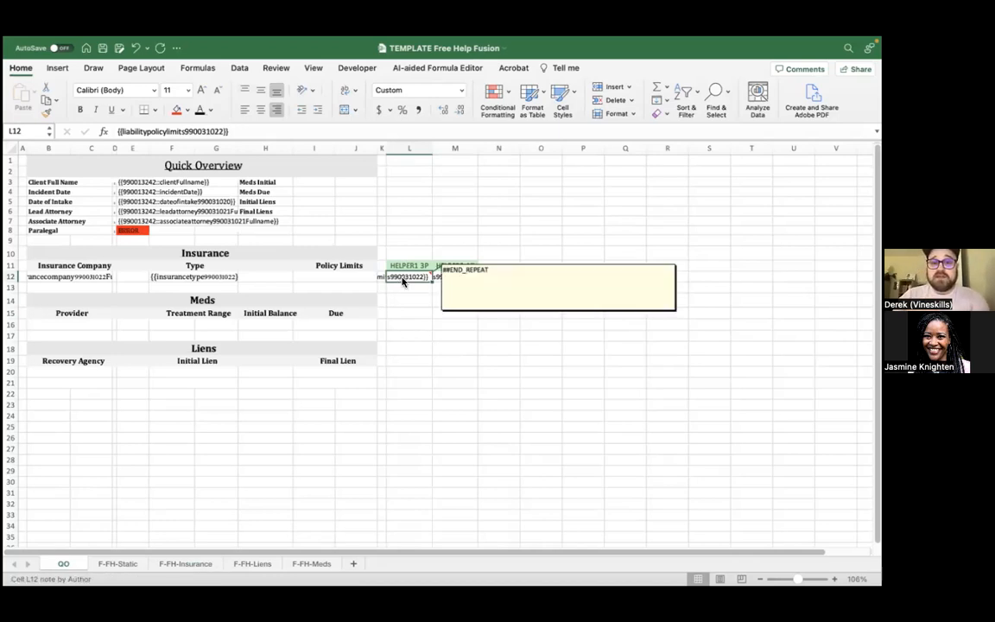
right_click(407, 238)
click(438, 451)
click(471, 277)
right_click(471, 278)
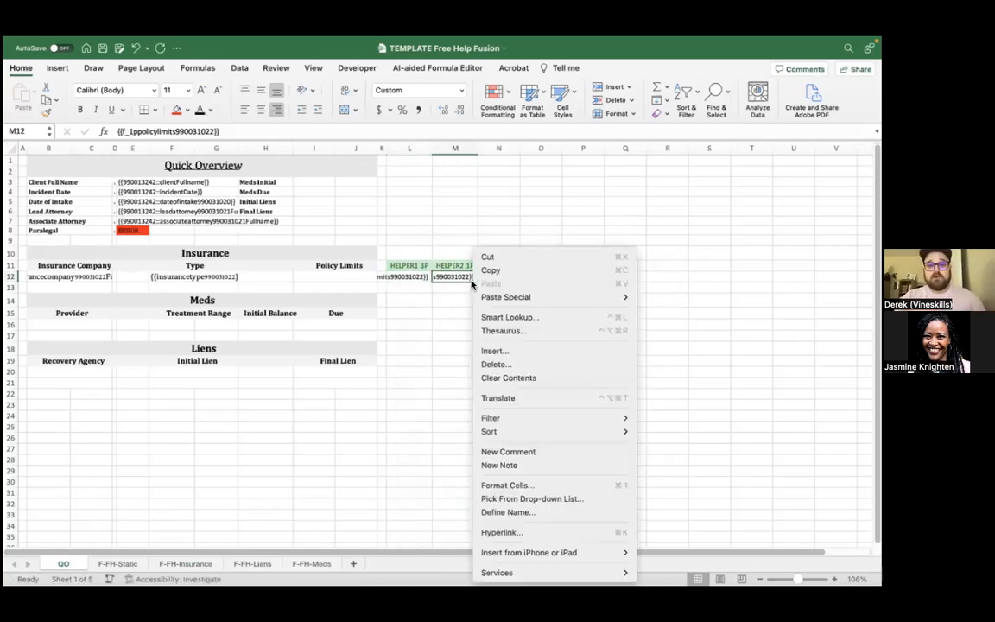
click(513, 466)
key(super+a)
key(BackSpace)
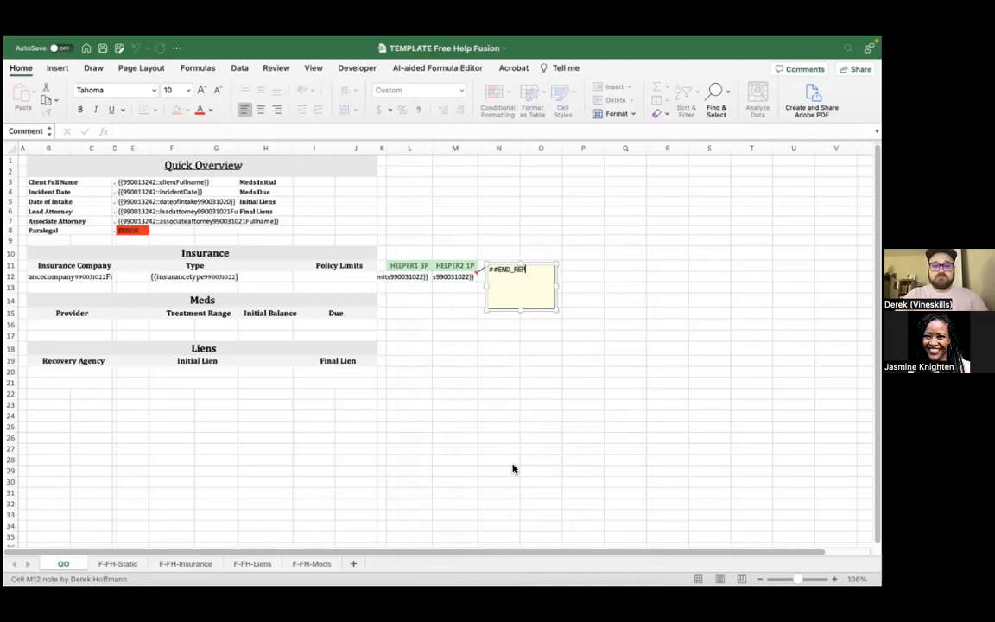
click(485, 383)
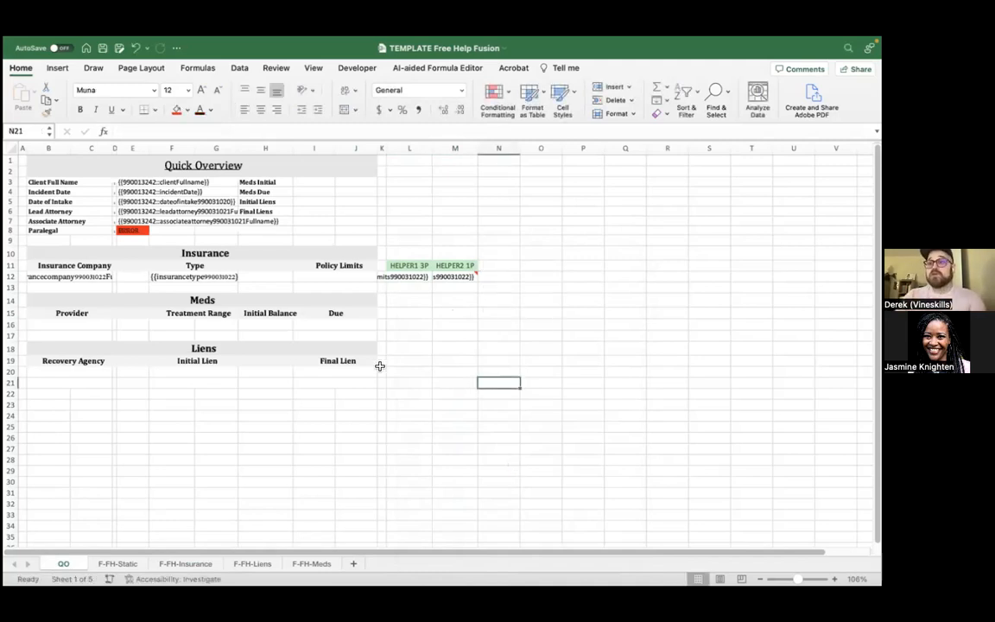
Cut the text ##BEGIN_REPEAT_FFHinsurance{{990013251}} out of the note on F-FH-Insurance cell A2 and return to the QO sheet
click(118, 563)
click(185, 564)
click(118, 179)
right_click(117, 182)
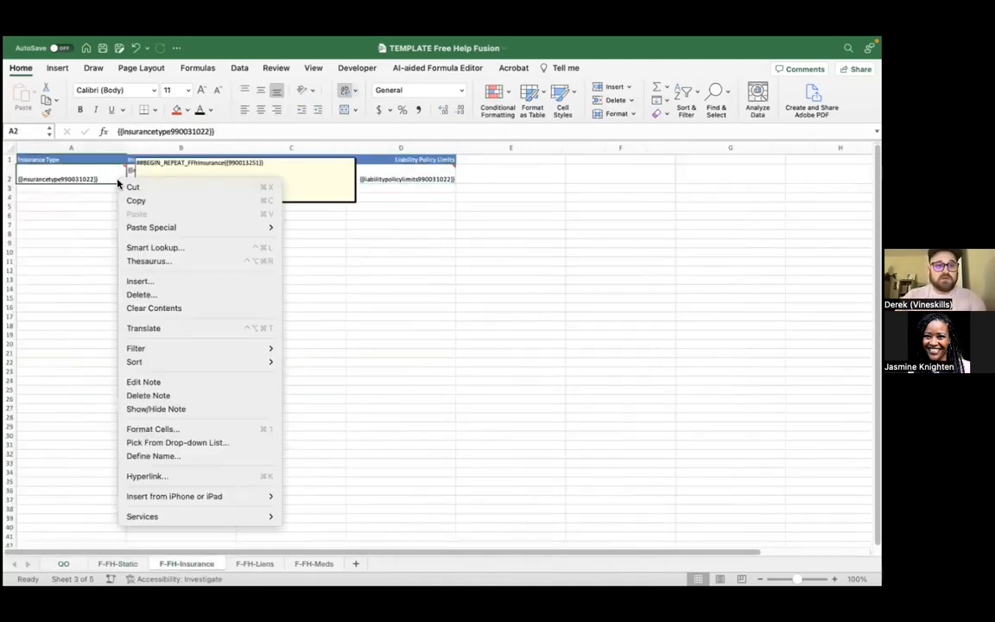
click(134, 382)
key(super+a)
key(BackSpace)
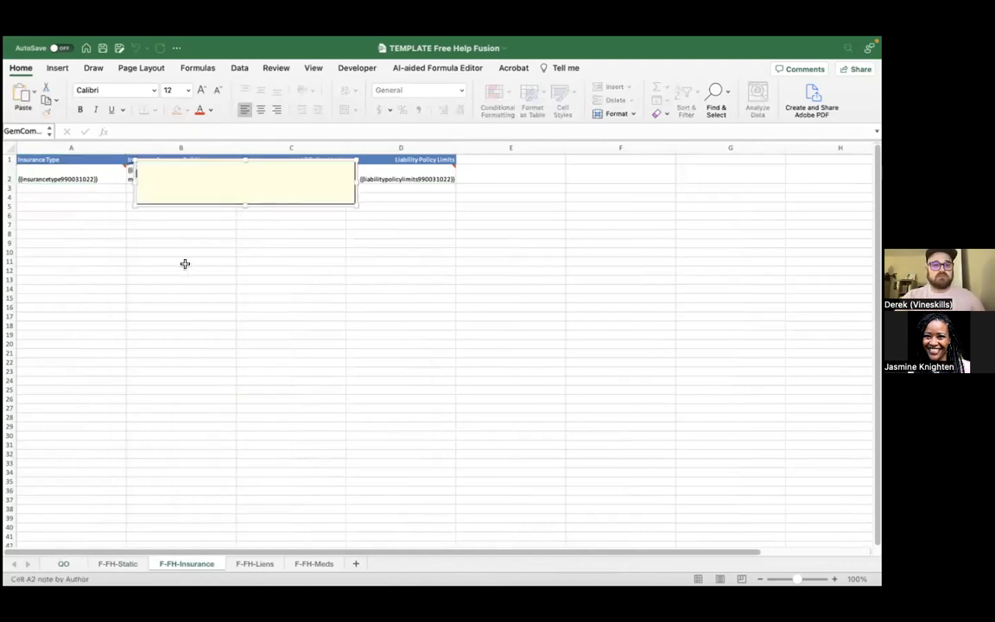
click(185, 263)
click(60, 563)
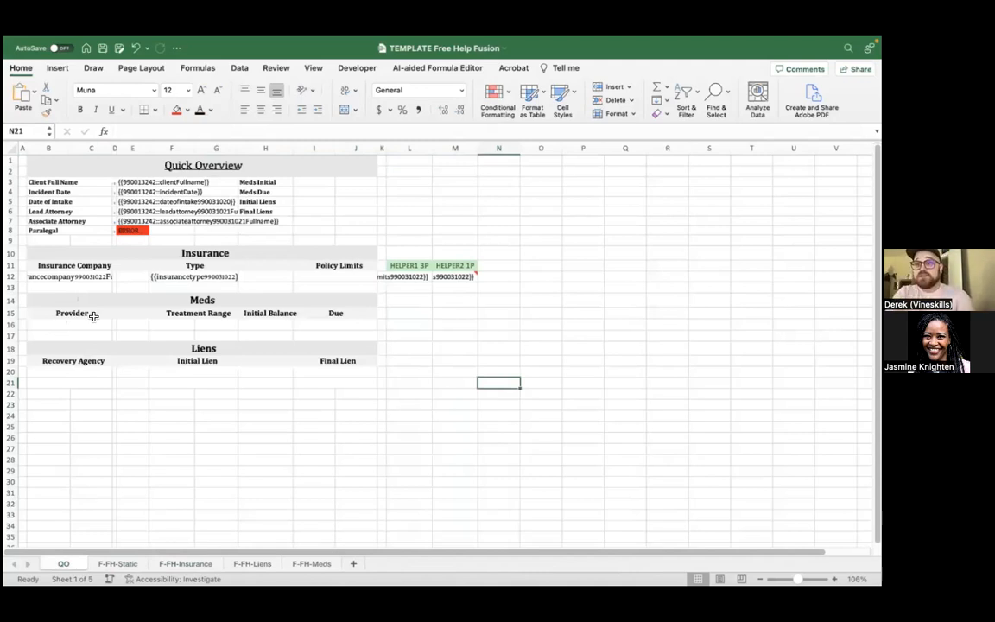
click(54, 275)
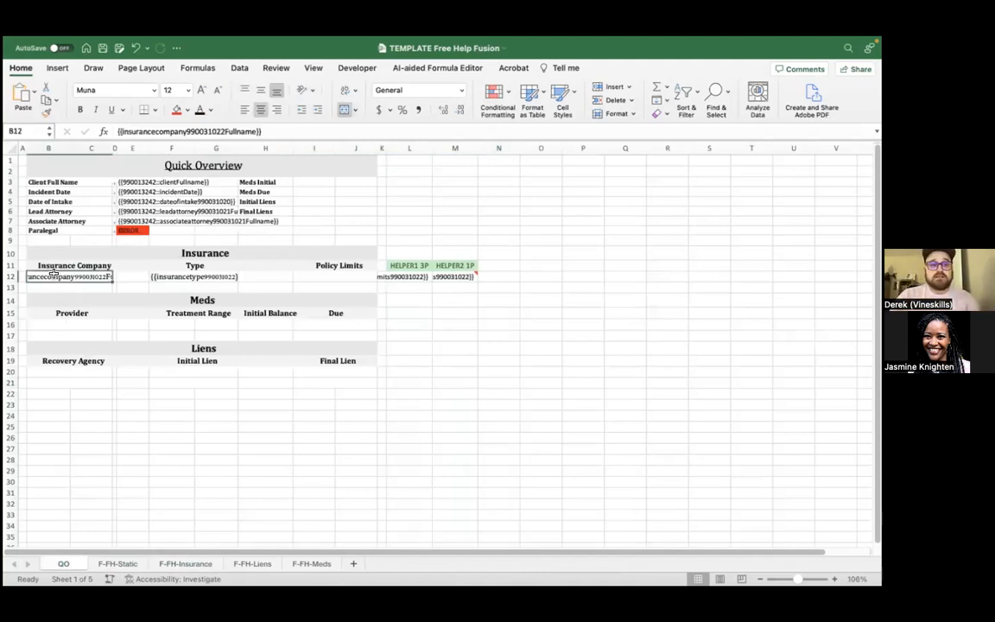
drag(261, 132, 108, 131)
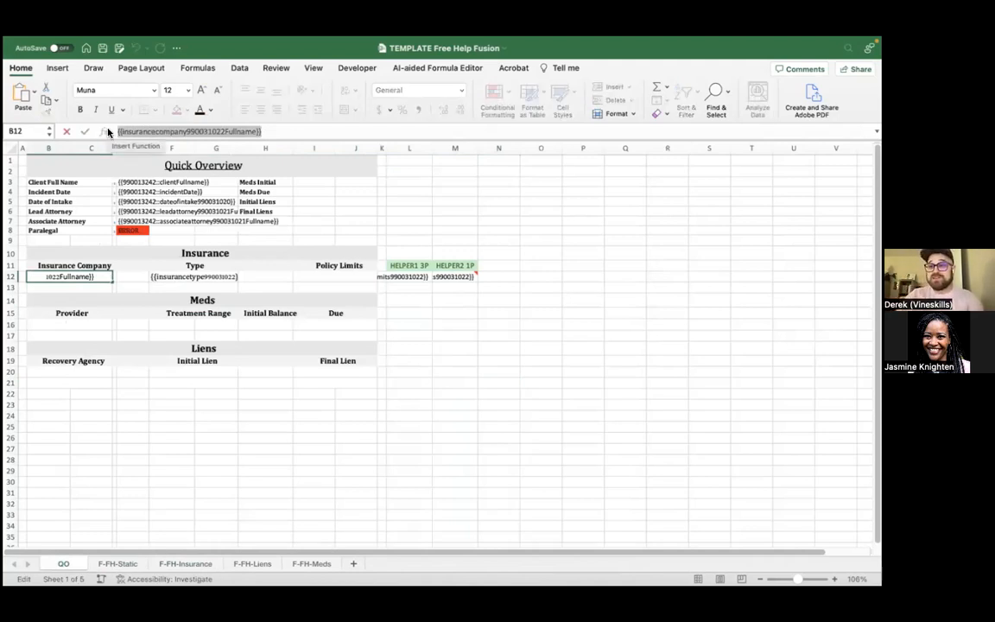
click(173, 423)
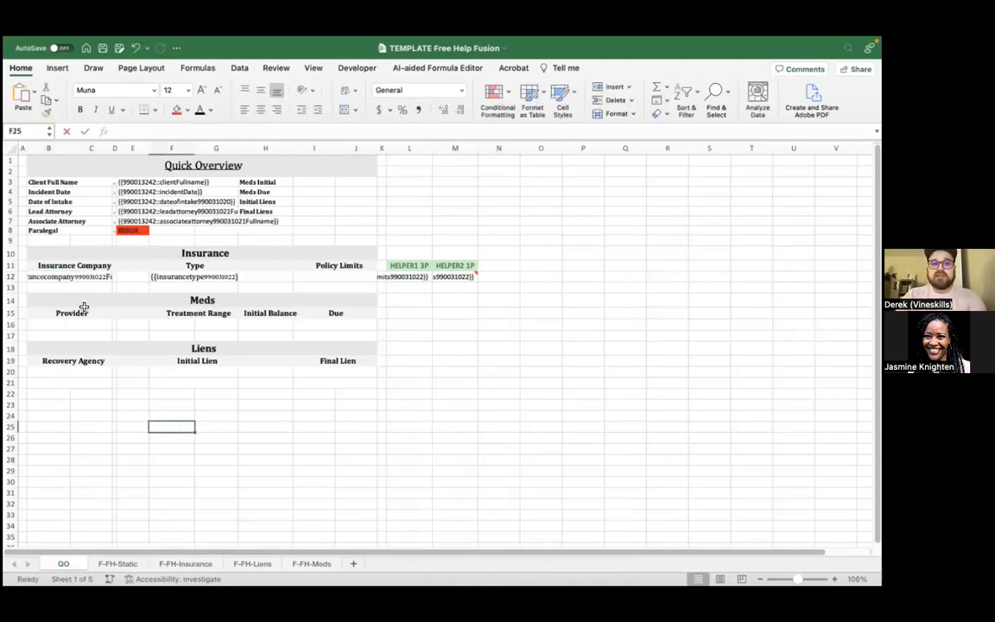
click(66, 278)
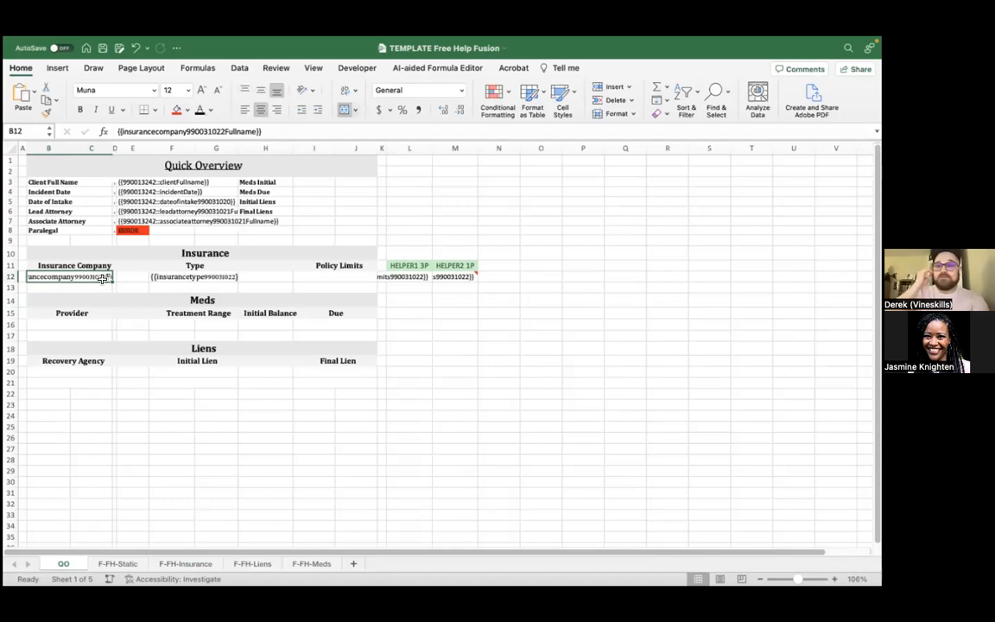
click(14, 266)
right_click(16, 268)
click(49, 253)
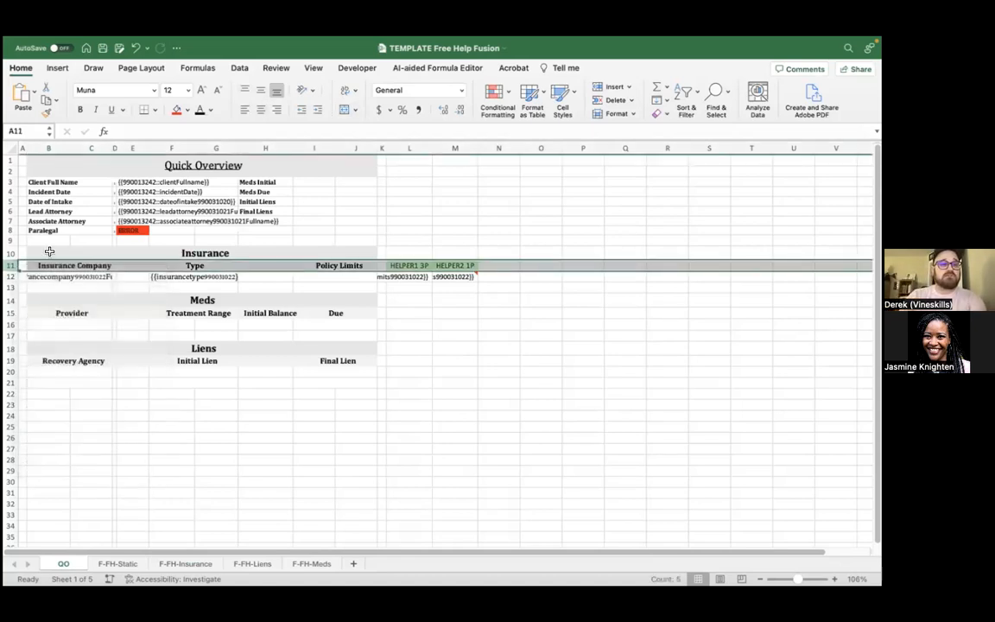
Add a new note reading ##BEGIN_REPEAT_FFHinsurance{{990013251}} to QO cell A12
click(15, 276)
right_click(24, 275)
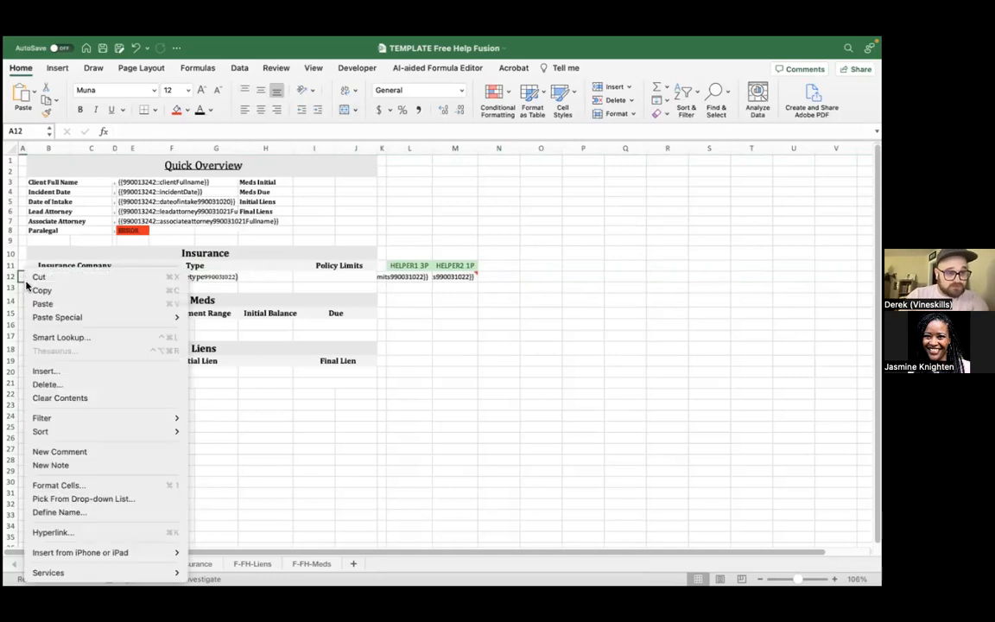
mouse_move(74, 421)
click(52, 465)
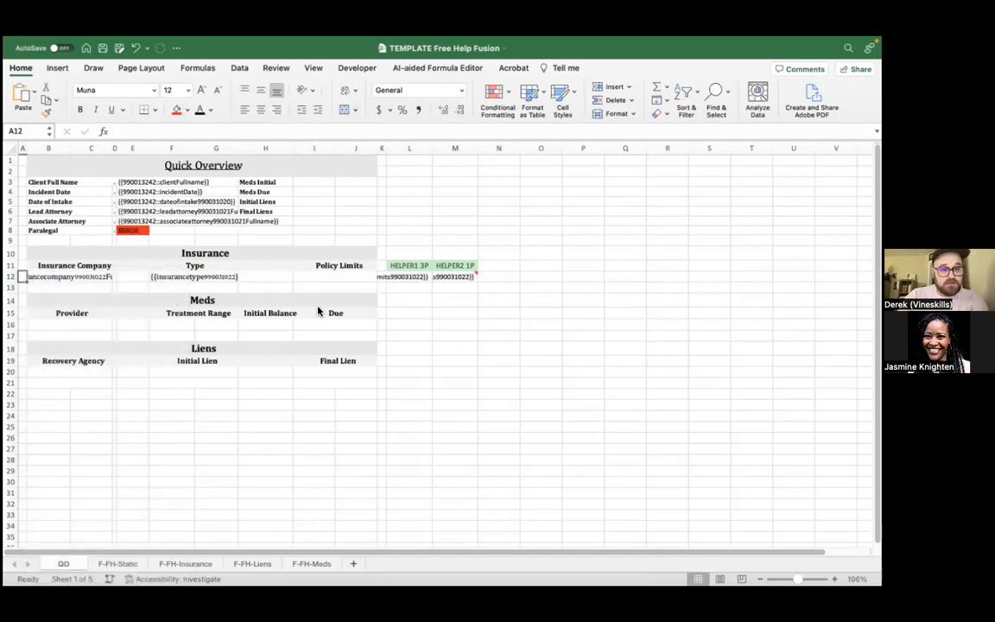
text(##BEGIN_REPEAT_FFHinsurance{{990013251}})
click(197, 445)
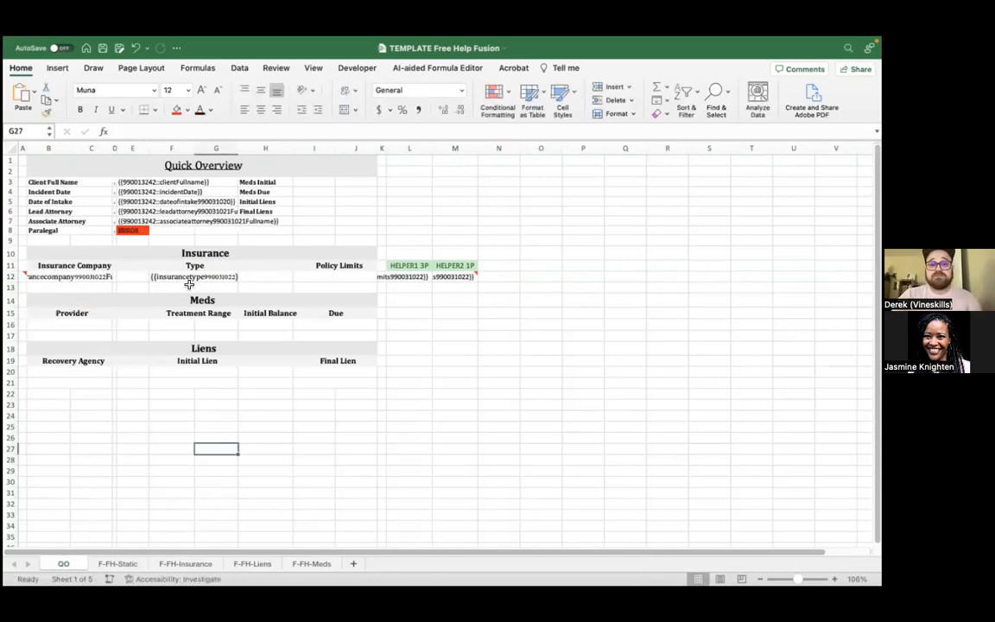
Enter the formula =CONCATENATE(L12,M12) in QO cell I12 under Policy Limits
click(349, 276)
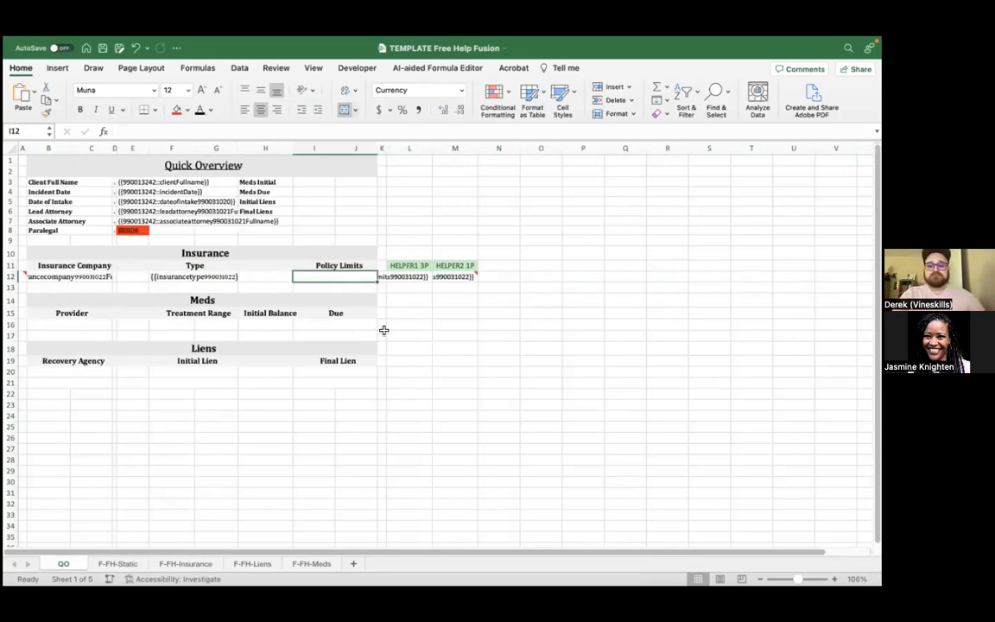
text(=CON)
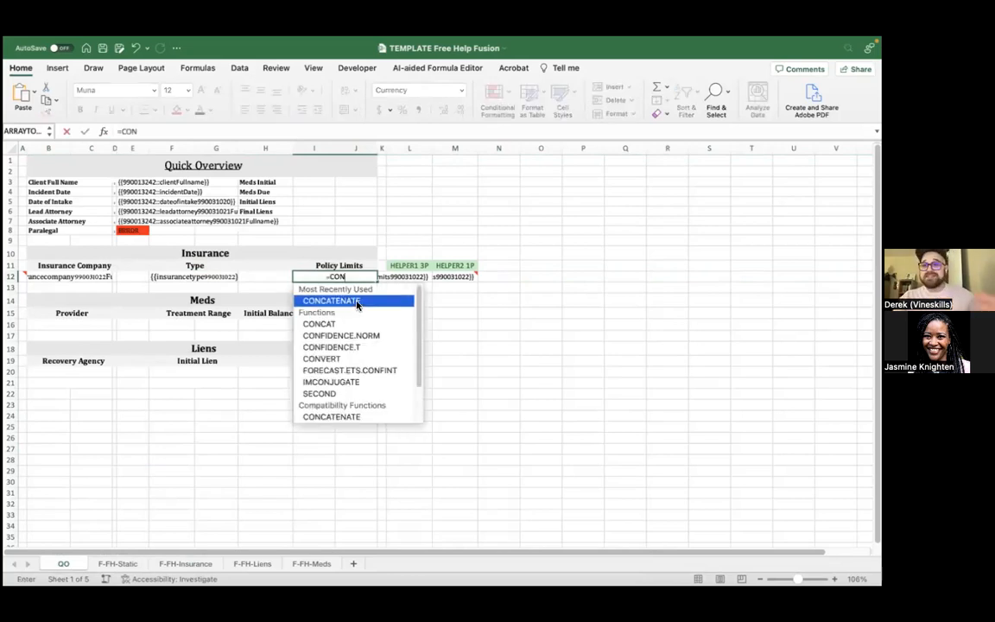
double_click(357, 302)
click(405, 278)
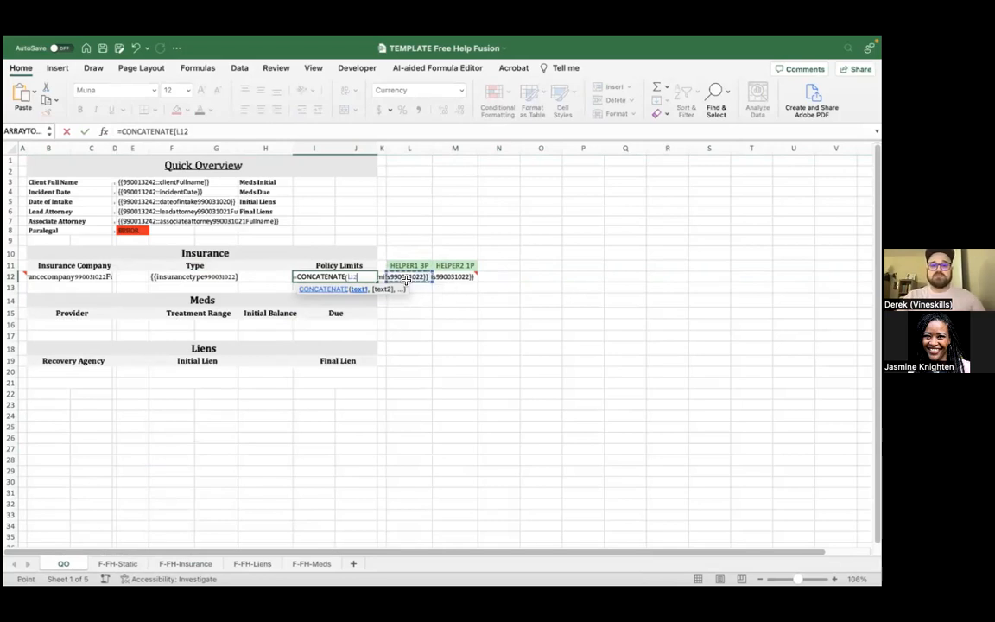
text(,)
click(459, 276)
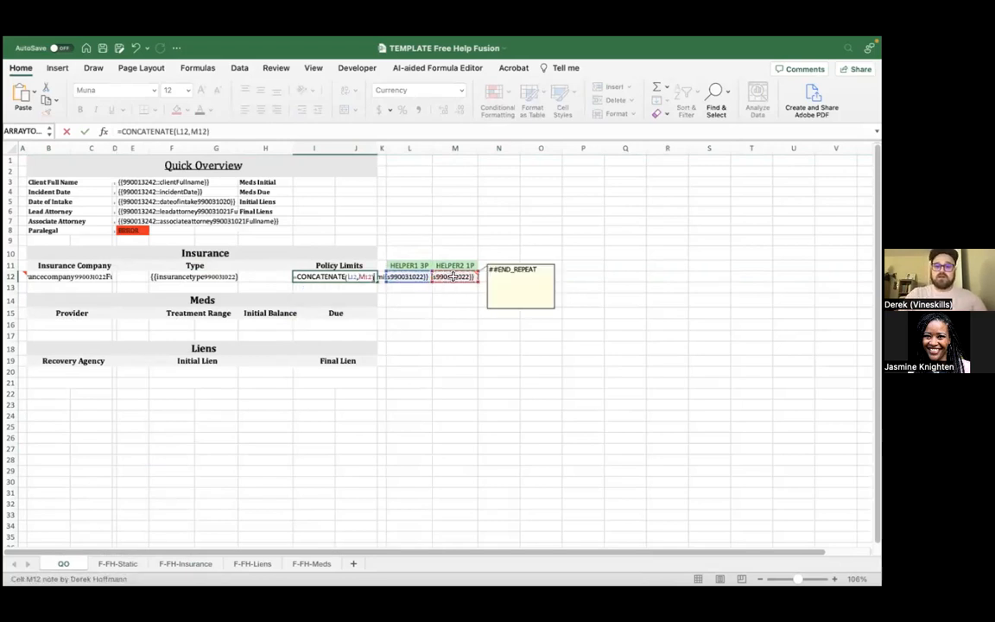
key(Return)
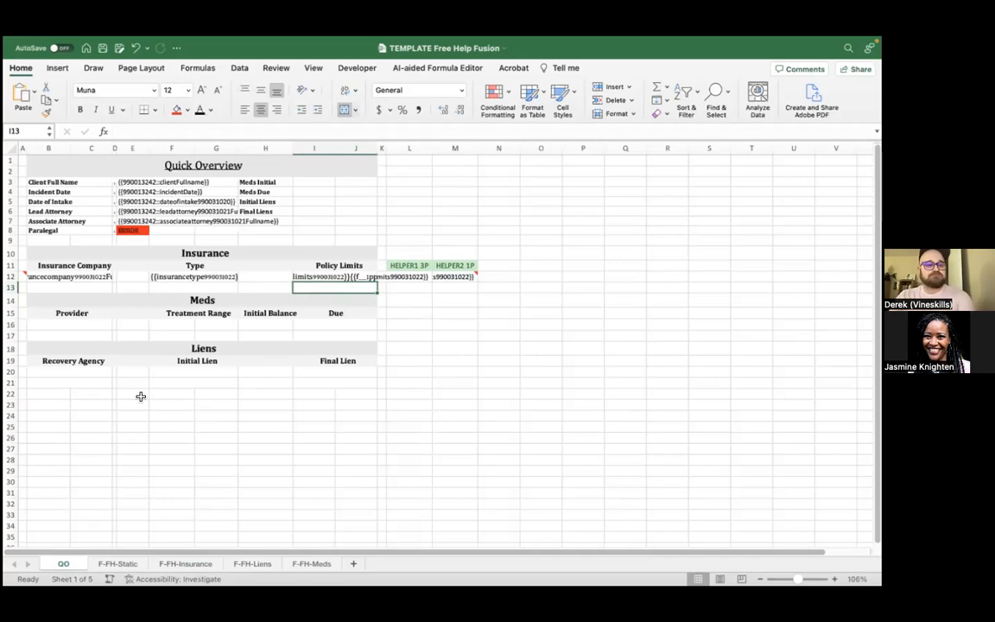
Copy the {{provider990031023Fullname}} code from F-FH-Meds A2 into QO cell B16 under Provider
click(73, 323)
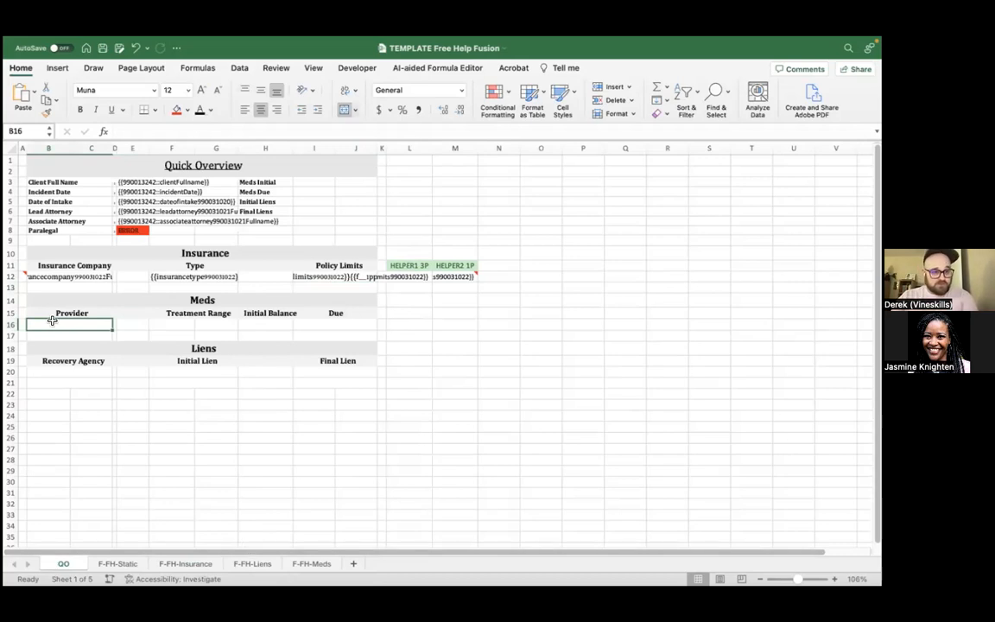
click(312, 563)
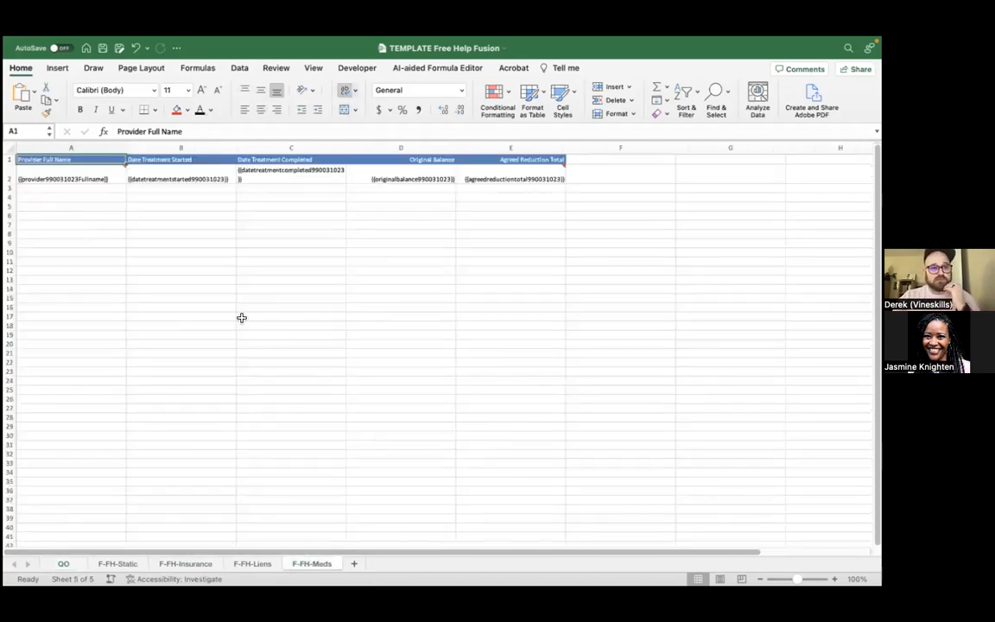
click(100, 172)
key(super+c)
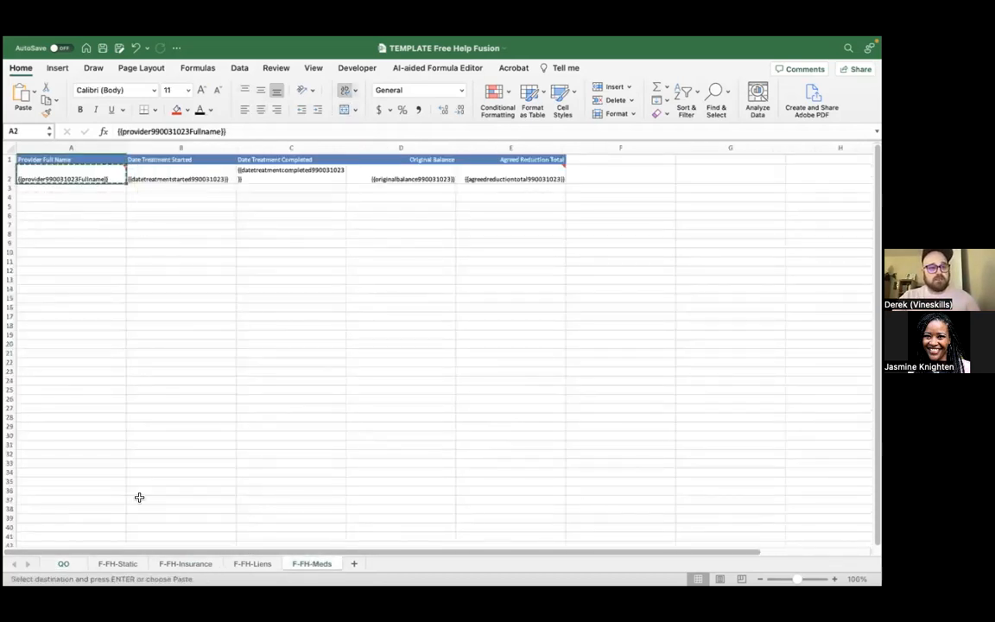
click(63, 563)
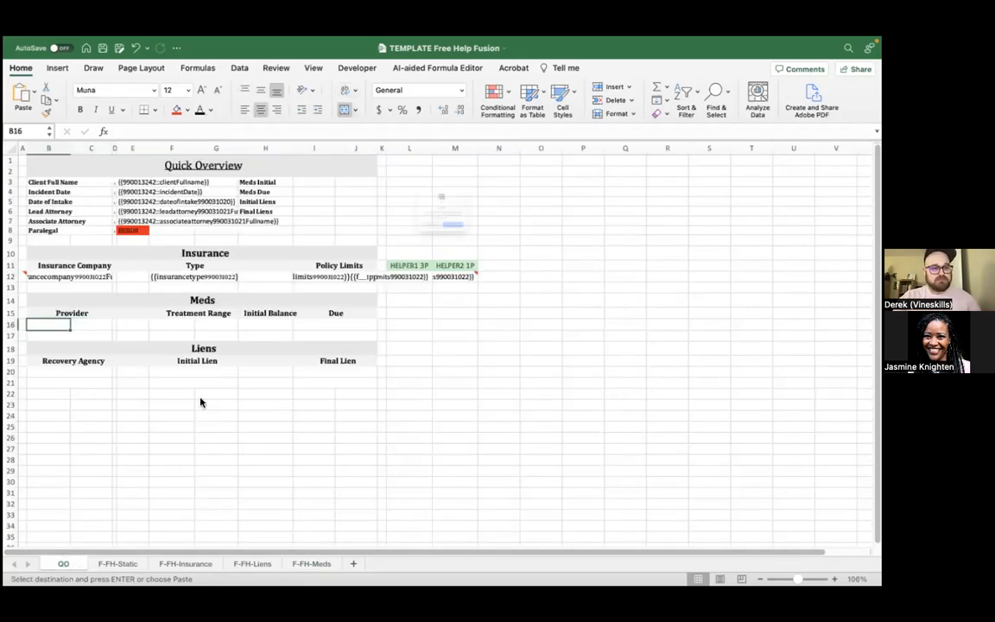
click(401, 261)
click(227, 132)
key(super+v)
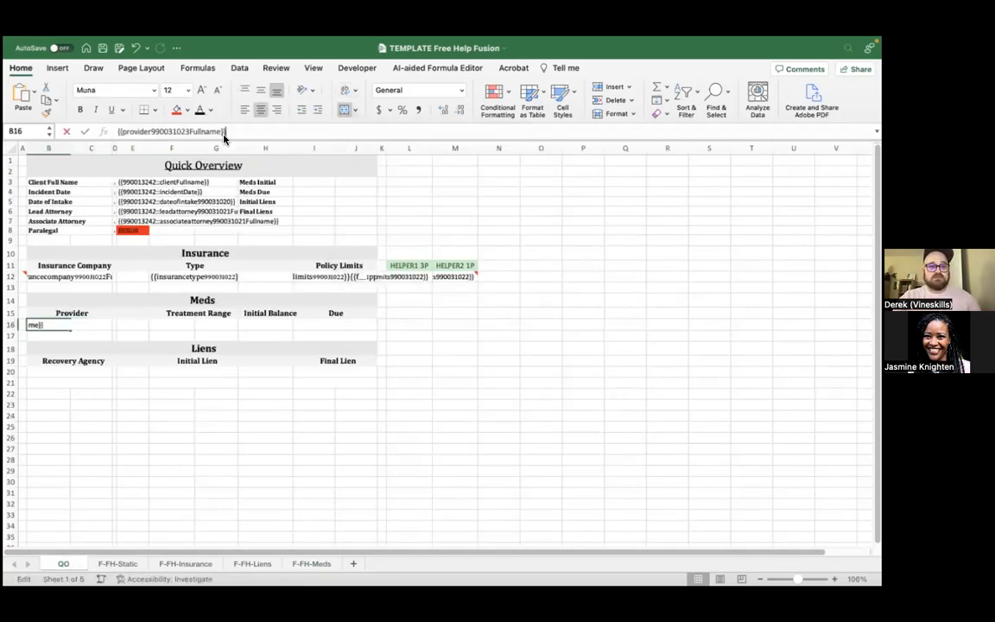
Move the {{datetreatmentstarted990031023}} code text from F-FH-Meds B2 to QO cell F16 under Treatment Range
click(308, 563)
click(299, 342)
click(200, 177)
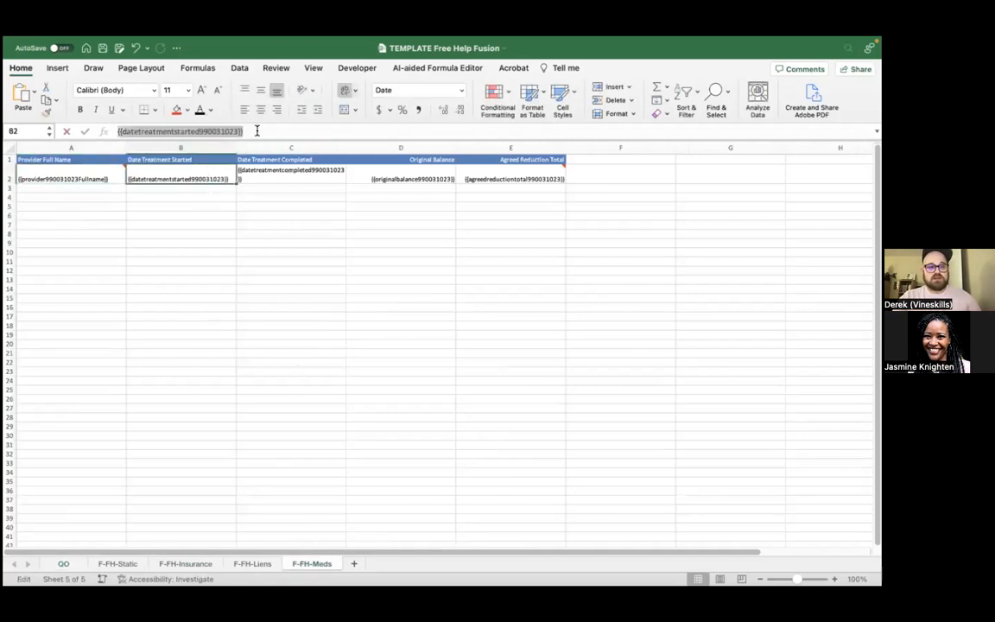
key(BackSpace)
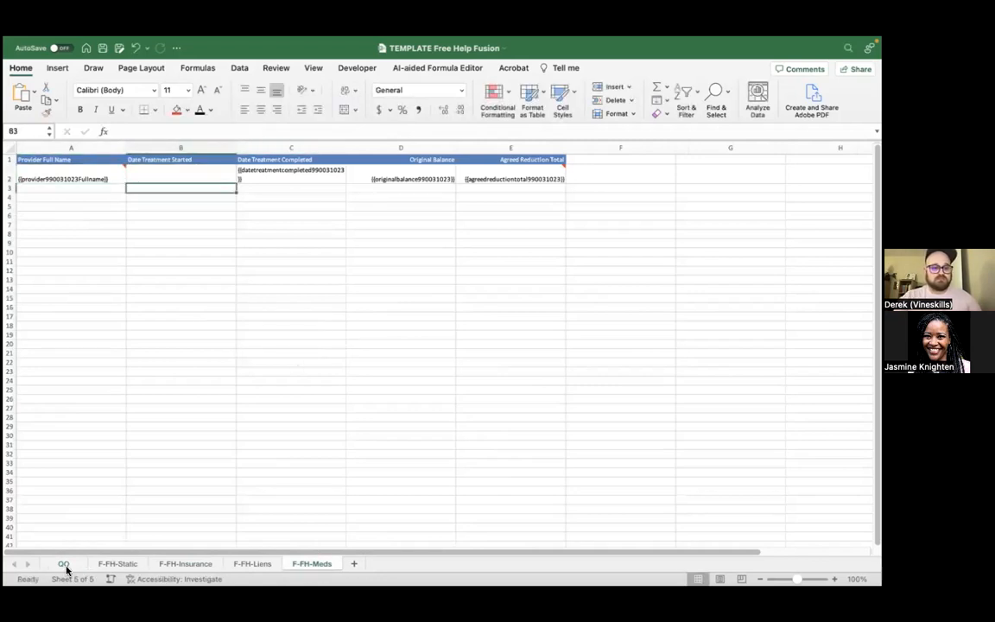
click(64, 563)
click(171, 325)
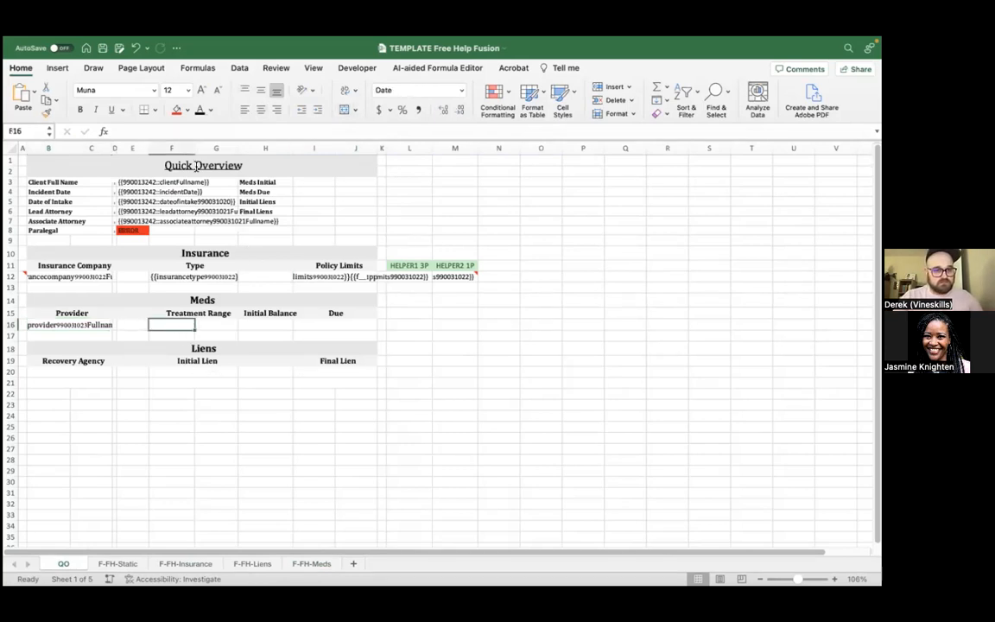
click(173, 131)
key(ctrl+v)
key(Return)
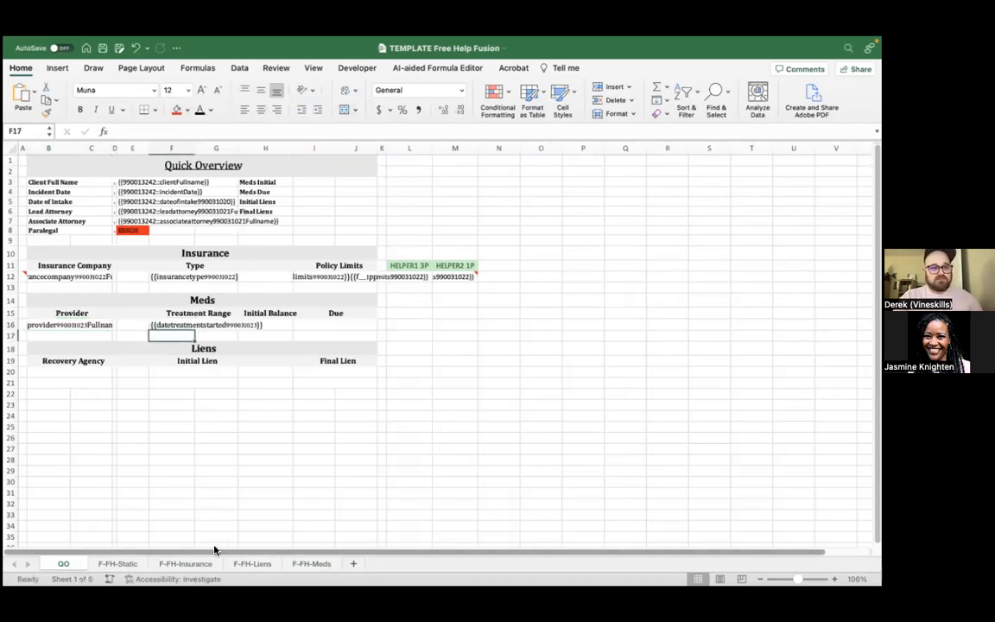
key(Up)
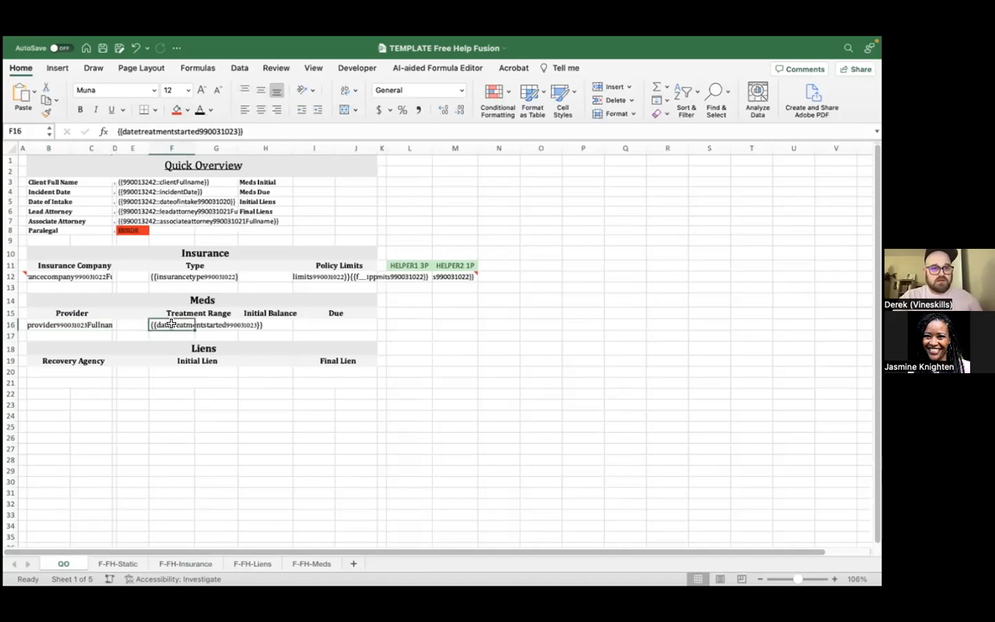
Copy the {{datetreatmentcompleted990031023}} code from F-FH-Meds C2 into QO cell G16 under Treatment Range
click(251, 566)
click(309, 563)
click(222, 290)
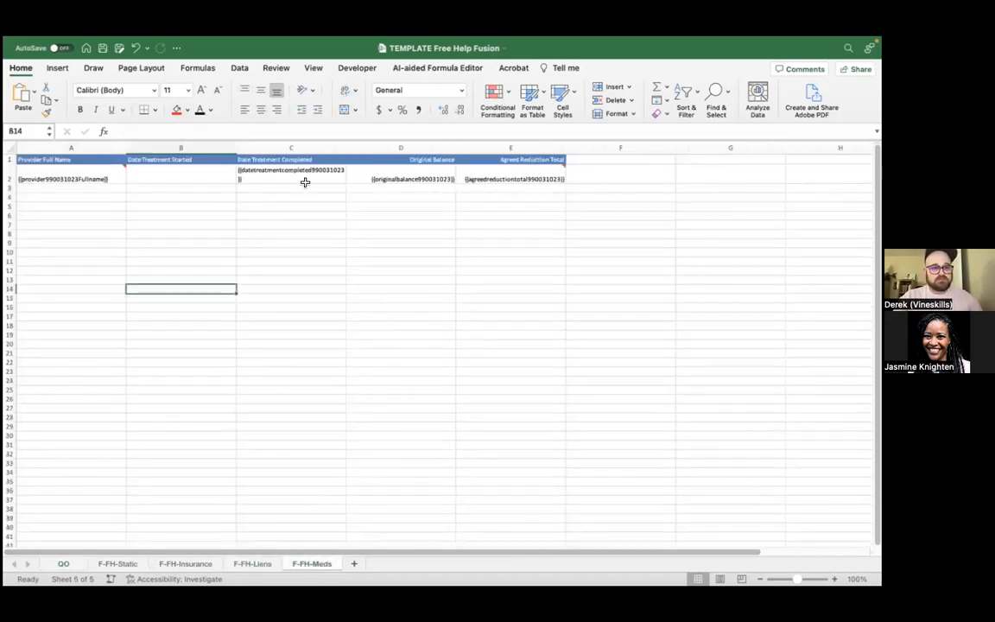
click(305, 183)
key(ctrl+c)
click(67, 564)
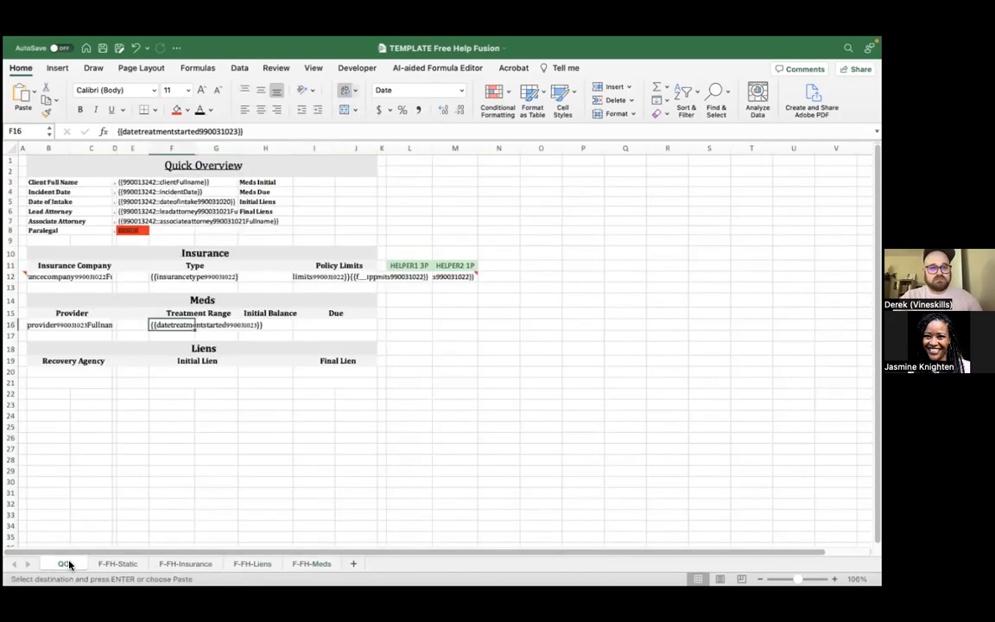
click(215, 322)
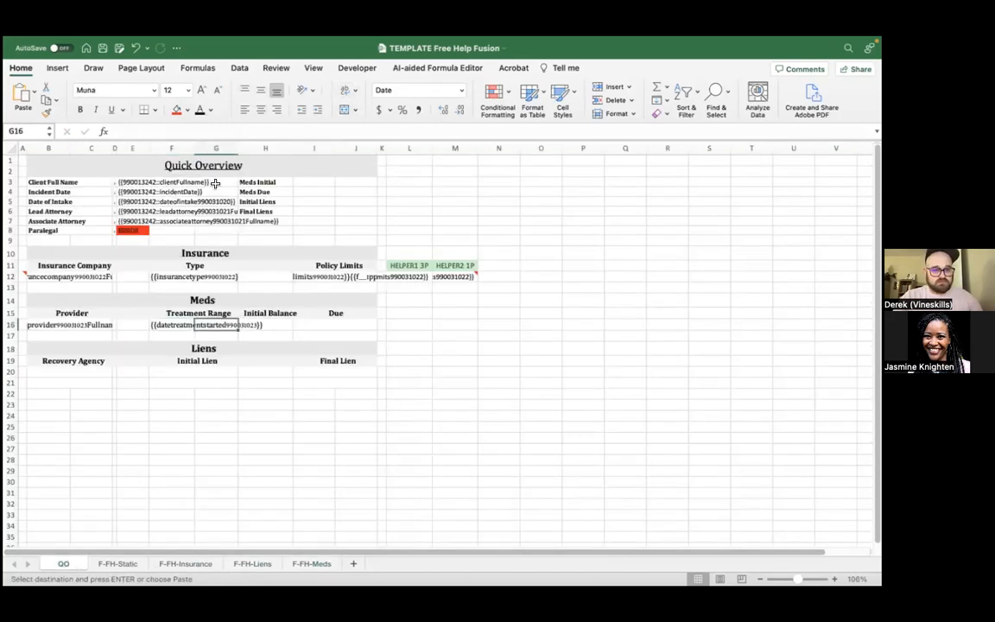
key(ctrl+v)
key(Return)
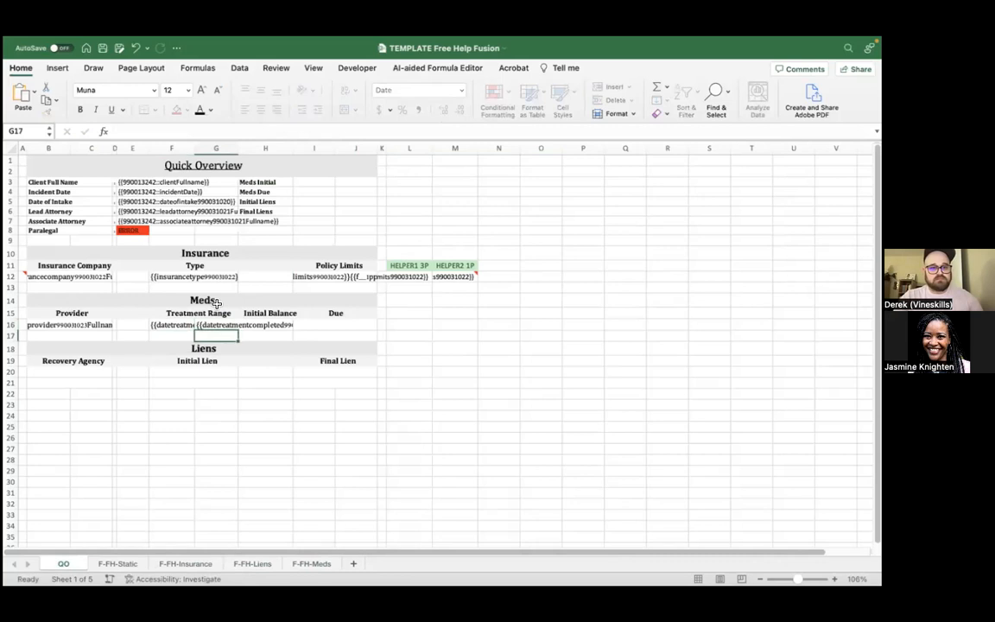
Move the {{originalbalance990031023}} code text from F-FH-Meds D2 to QO cell H16 under Initial Balance
click(297, 565)
click(269, 280)
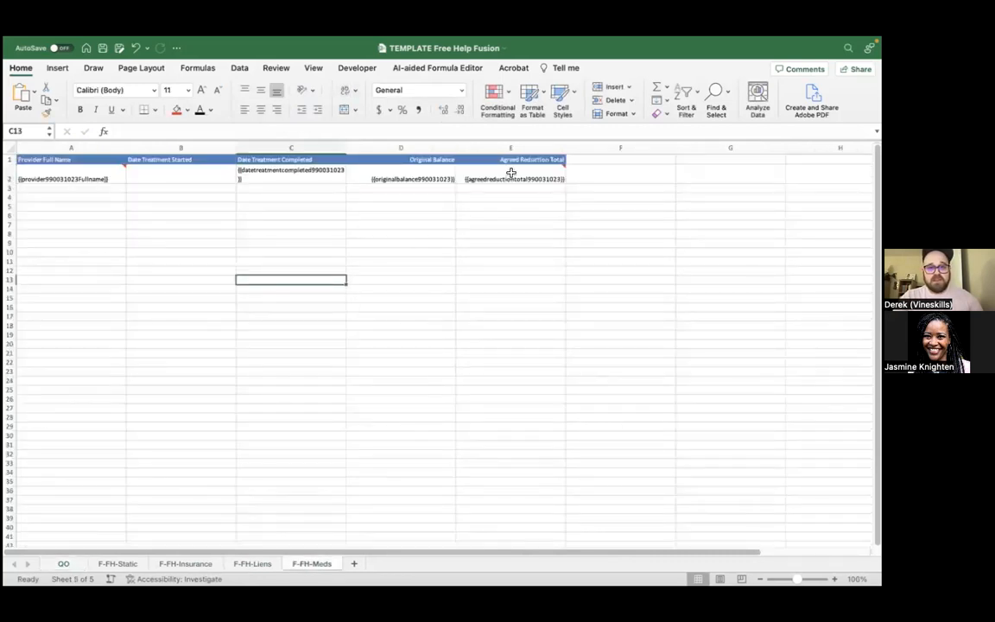
click(435, 180)
drag(234, 134, 118, 132)
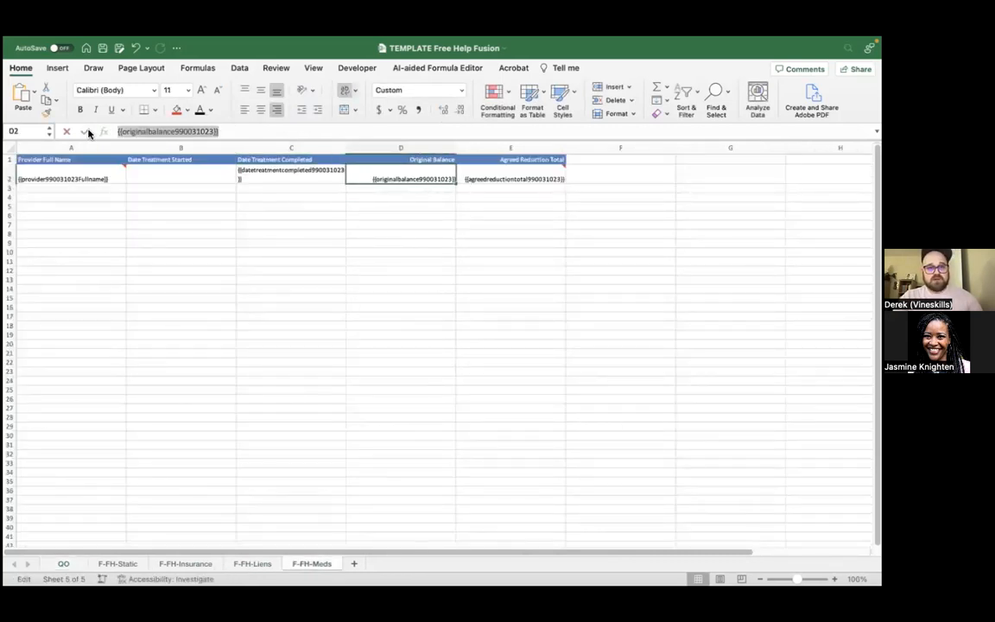
key(BackSpace)
key(Return)
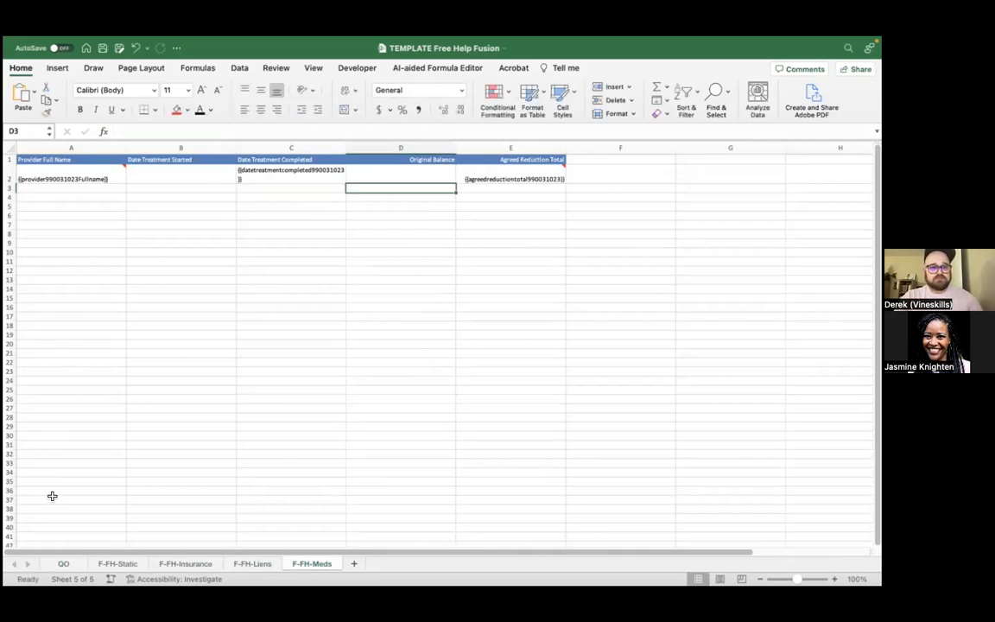
click(63, 563)
click(261, 326)
click(273, 396)
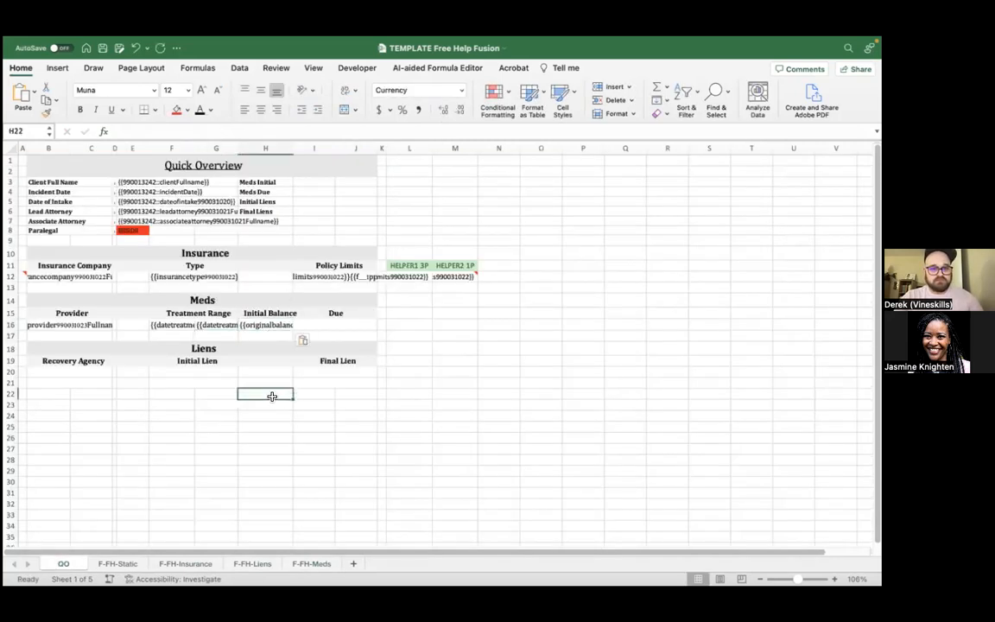
click(270, 327)
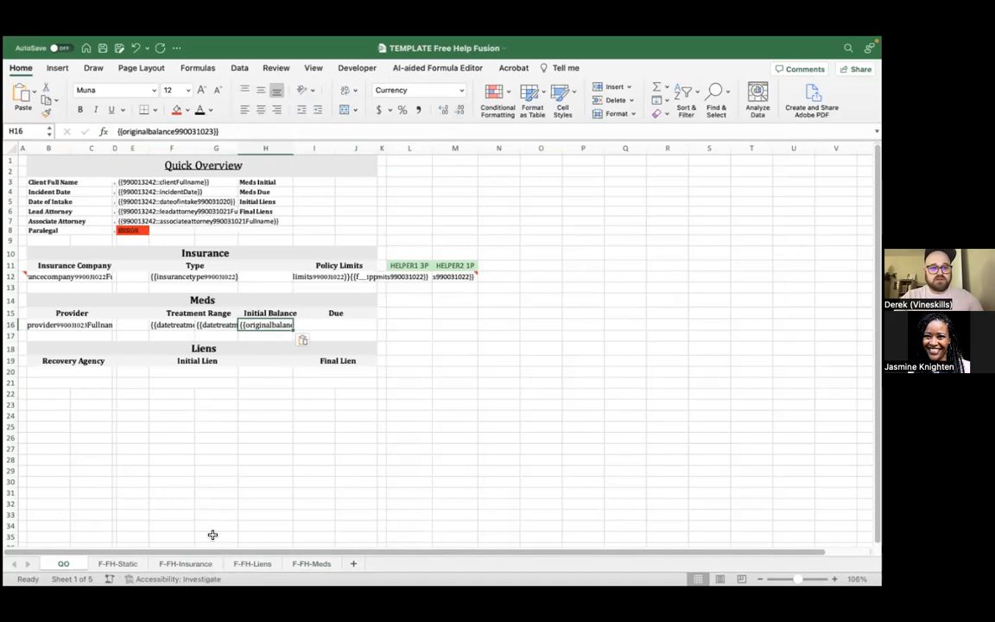
Copy the {{agreedreductiontotal990031023}} code text from F-FH-Meds E2 into the merged QO cell I16 under Due
click(313, 563)
click(553, 352)
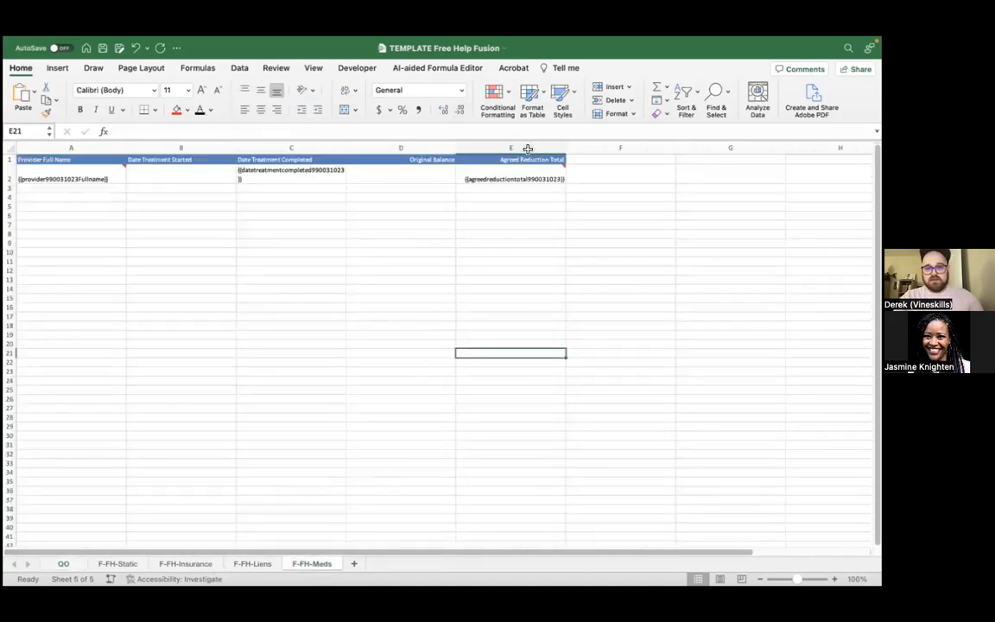
click(518, 179)
key(ctrl+c)
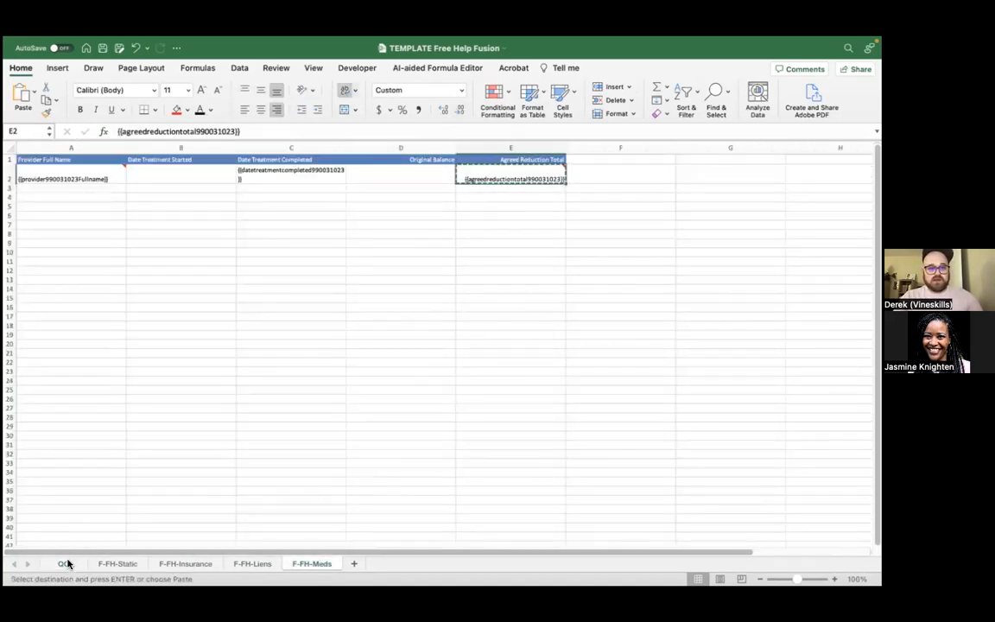
click(64, 563)
key(Right)
key(ctrl+v)
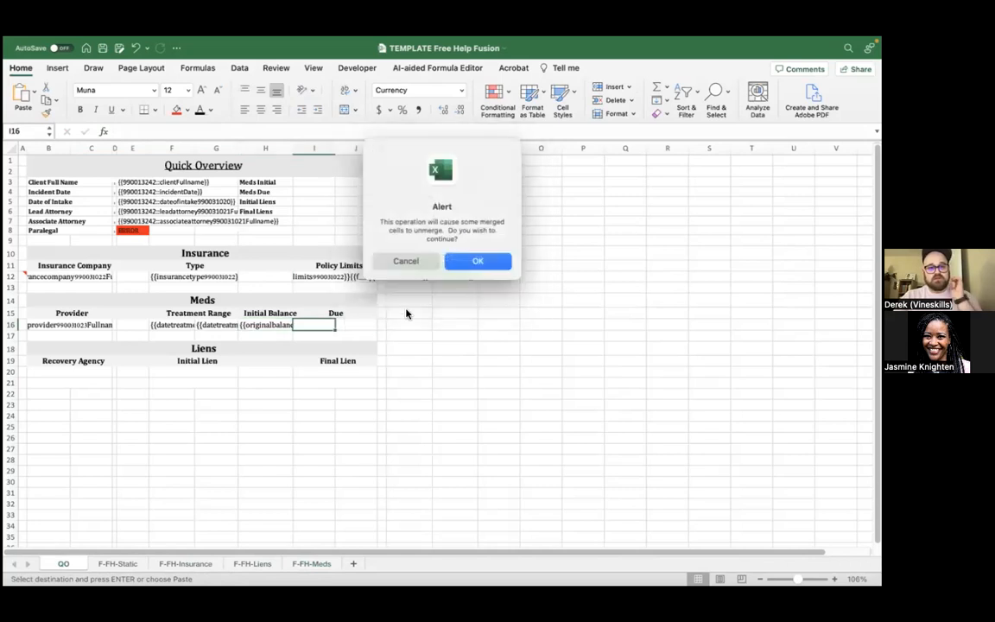
click(408, 261)
key(F2)
key(ctrl+v)
click(354, 436)
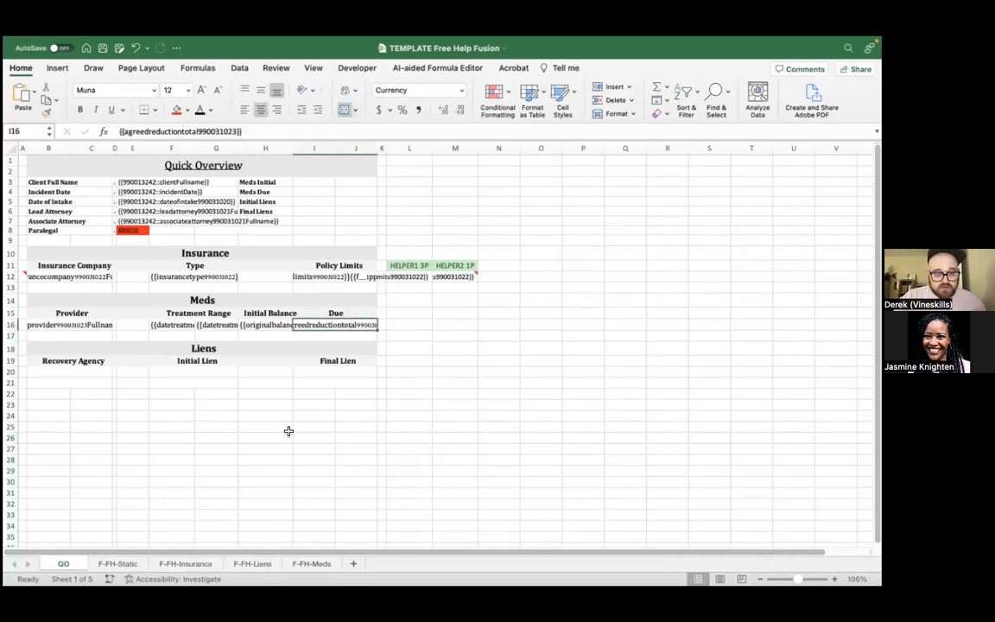
click(289, 431)
Add a note reading ##END_REPEAT to QO cell K16 at the end of the Meds row
right_click(380, 325)
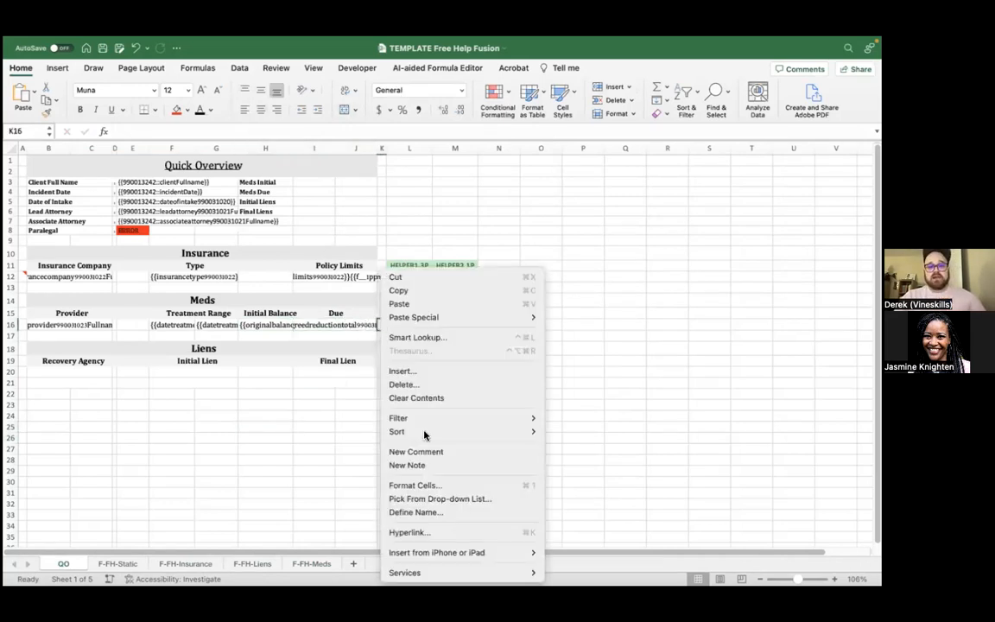
click(417, 466)
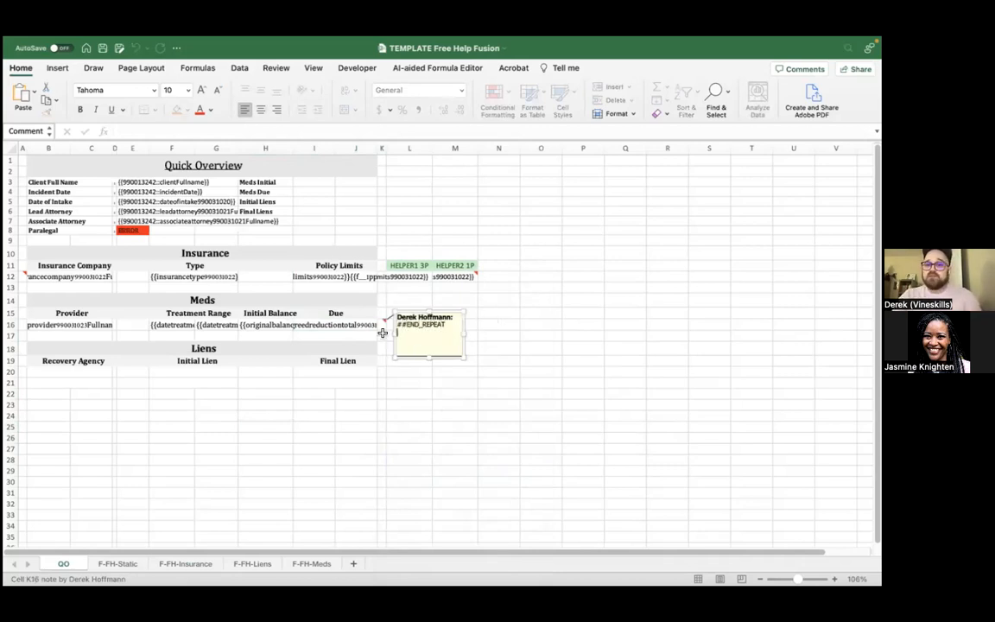
click(422, 404)
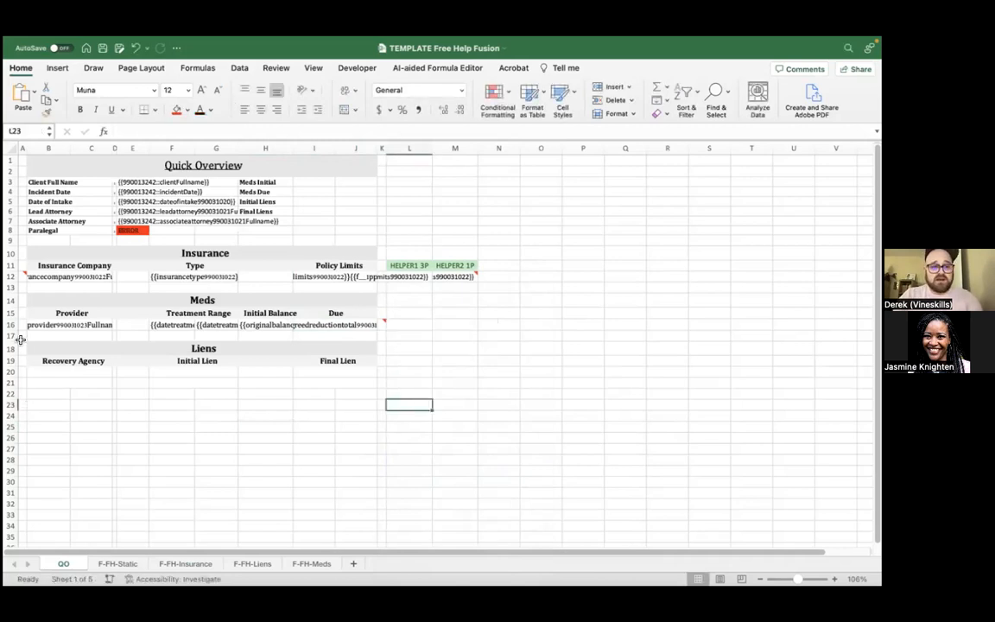
Copy the ##BEGIN_REPEAT_FFhMeds{{990013244}} text from the note on F-FH-Meds cell A2
click(311, 564)
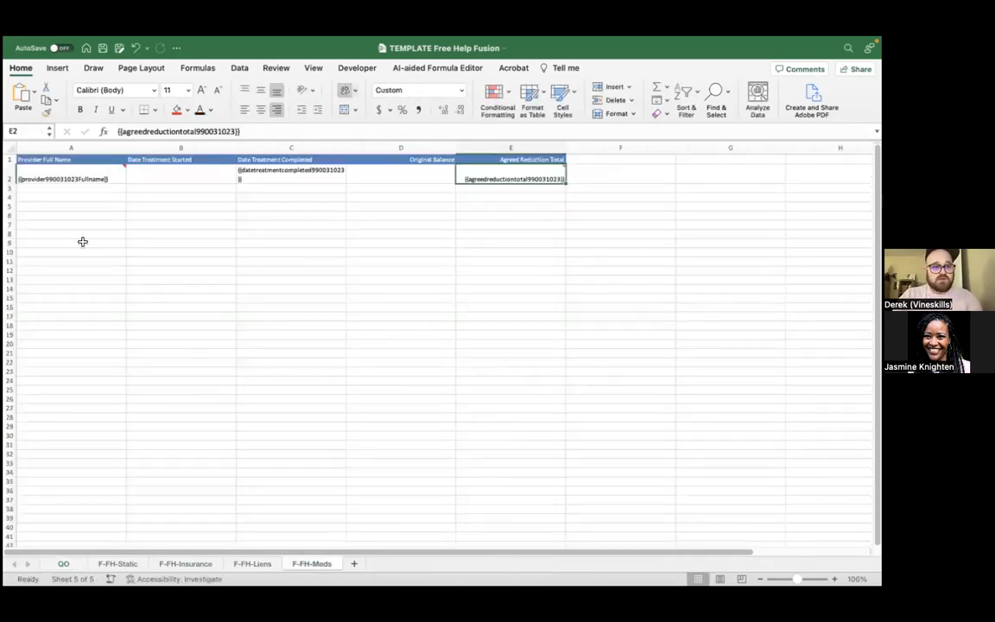
click(81, 169)
right_click(82, 170)
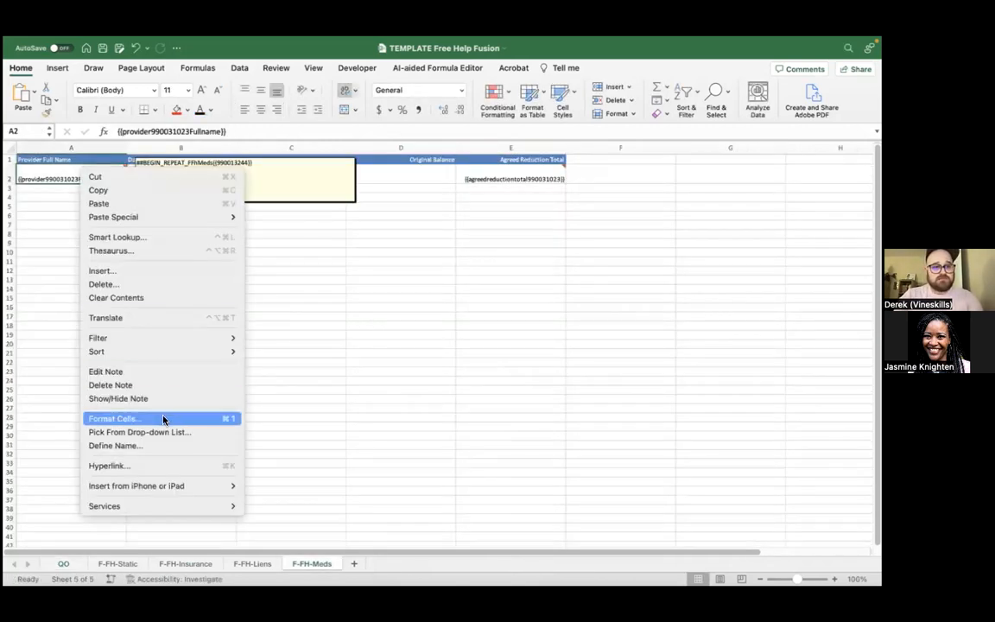
click(152, 371)
key(super+a)
key(BackSpace)
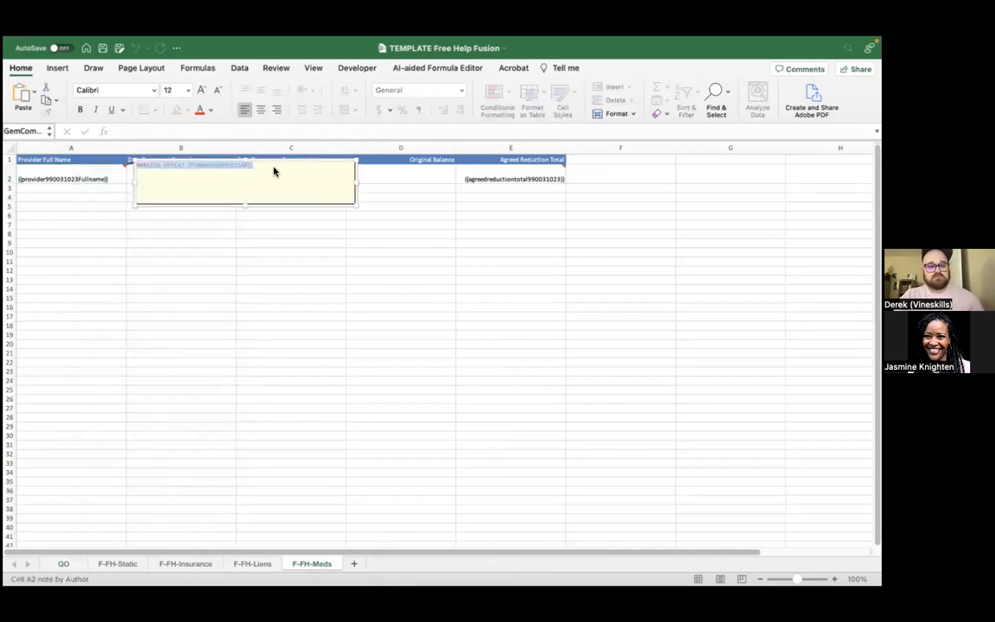
click(241, 243)
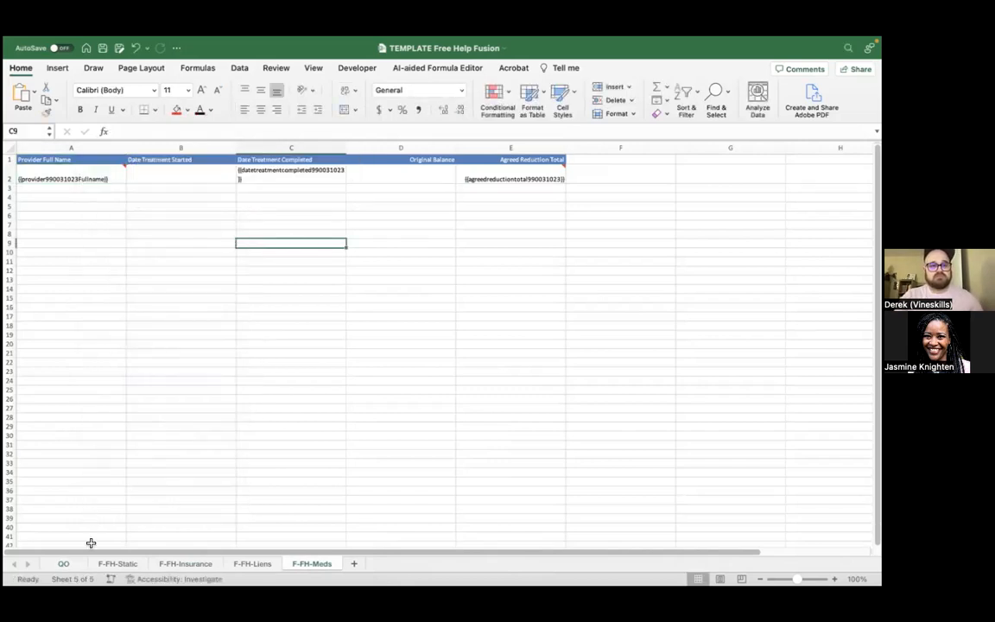
Add a note to QO cell A16 containing the copied ##BEGIN_REPEAT_FFhMeds{{990013244}} text
click(63, 564)
click(23, 324)
right_click(23, 325)
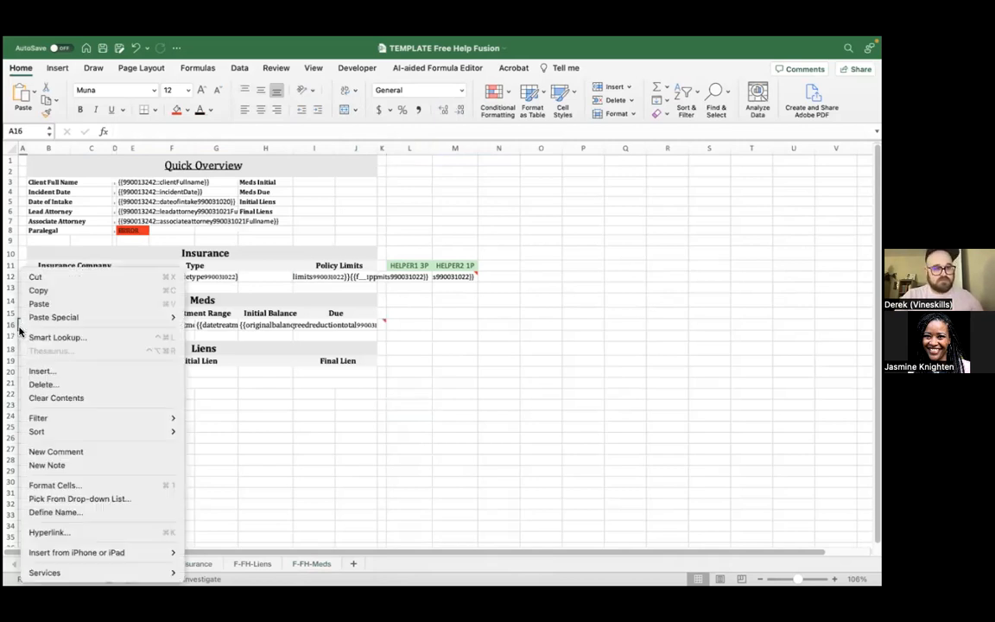
click(65, 464)
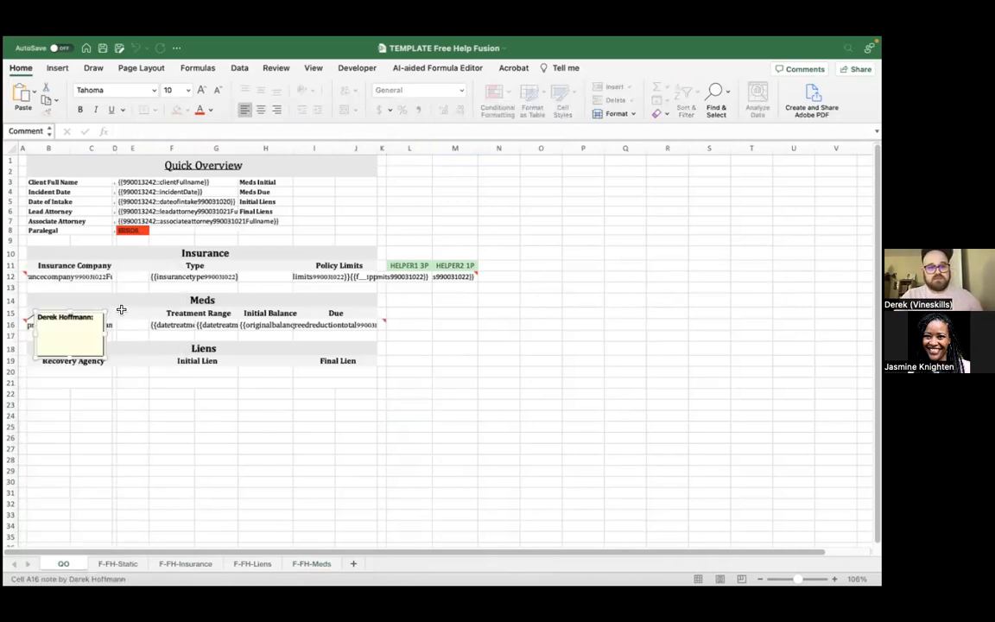
key(super+v)
click(139, 473)
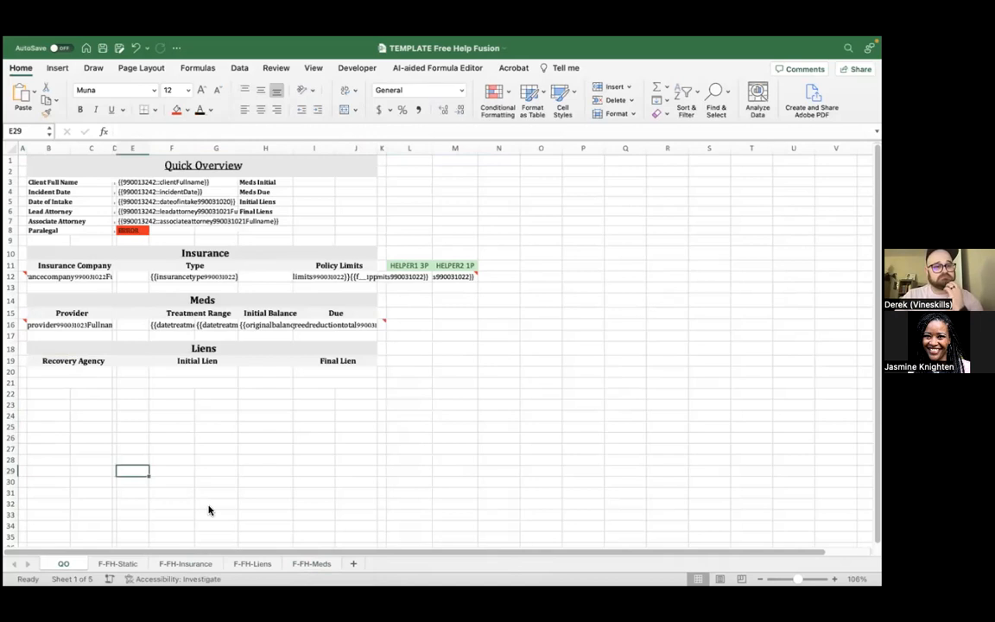
Compare the field codes on the F-FH-Liens sheet with the columns of the Liens section in QO
click(251, 565)
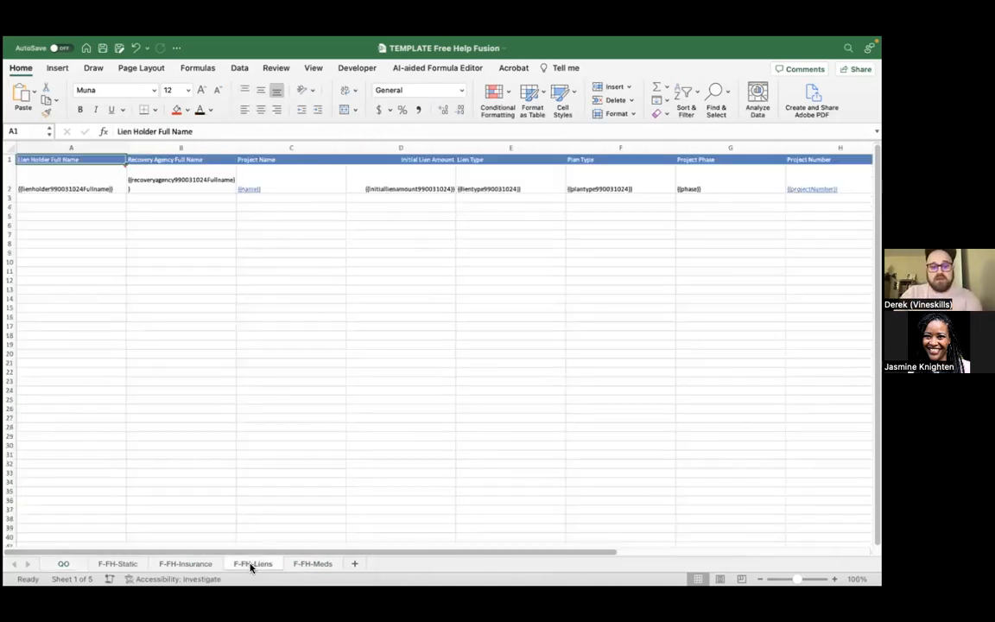
click(63, 565)
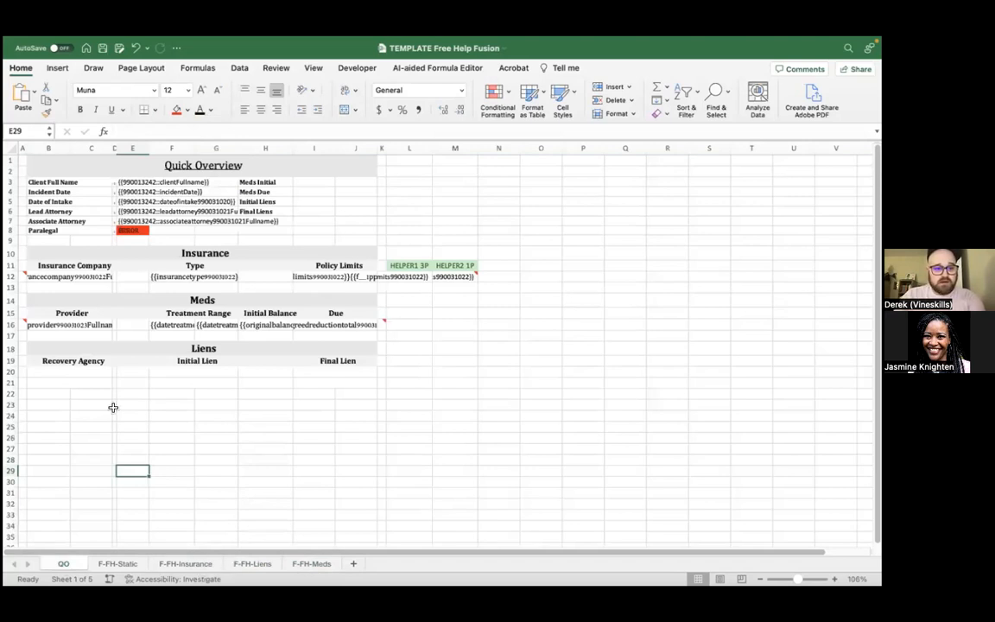
click(252, 565)
scroll(485, 259, right, 3)
scroll(484, 258, left, 3)
scroll(484, 258, right, 1)
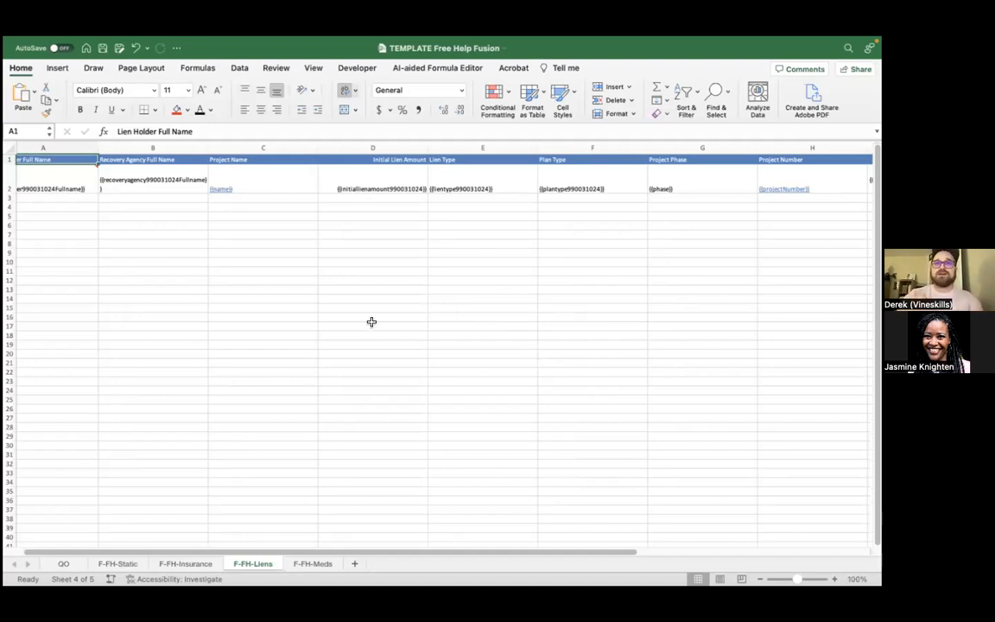
click(65, 565)
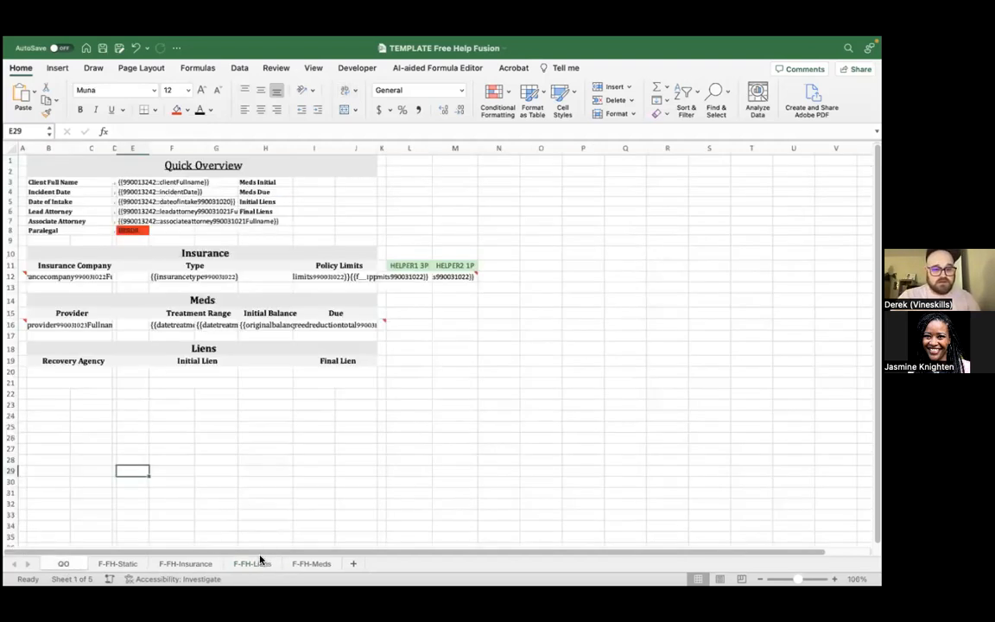
Move the {{recoveryagency990031024Fullname}} code text from F-FH-Liens B2 to QO cell B20 under Recovery Agency
click(259, 560)
click(179, 196)
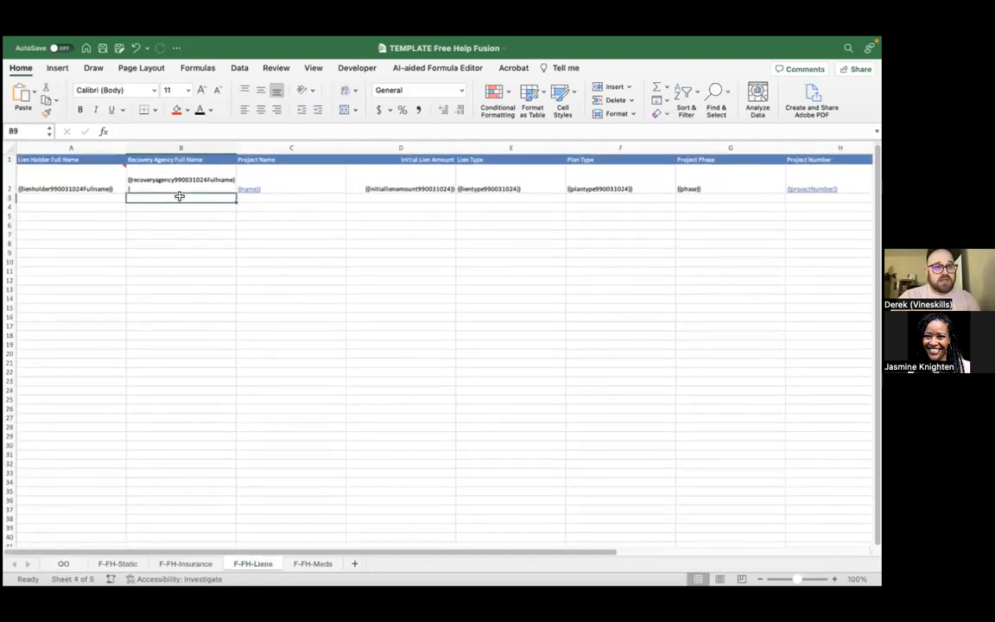
click(183, 179)
triple_click(282, 130)
key(ctrl+c)
key(BackSpace)
key(Return)
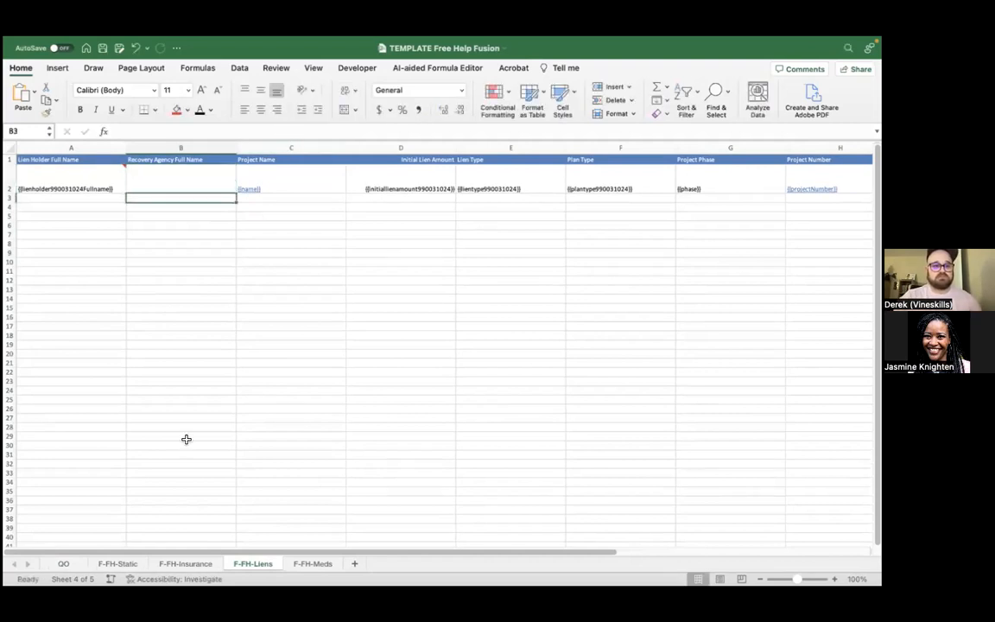
click(60, 563)
click(96, 371)
key(ctrl+v)
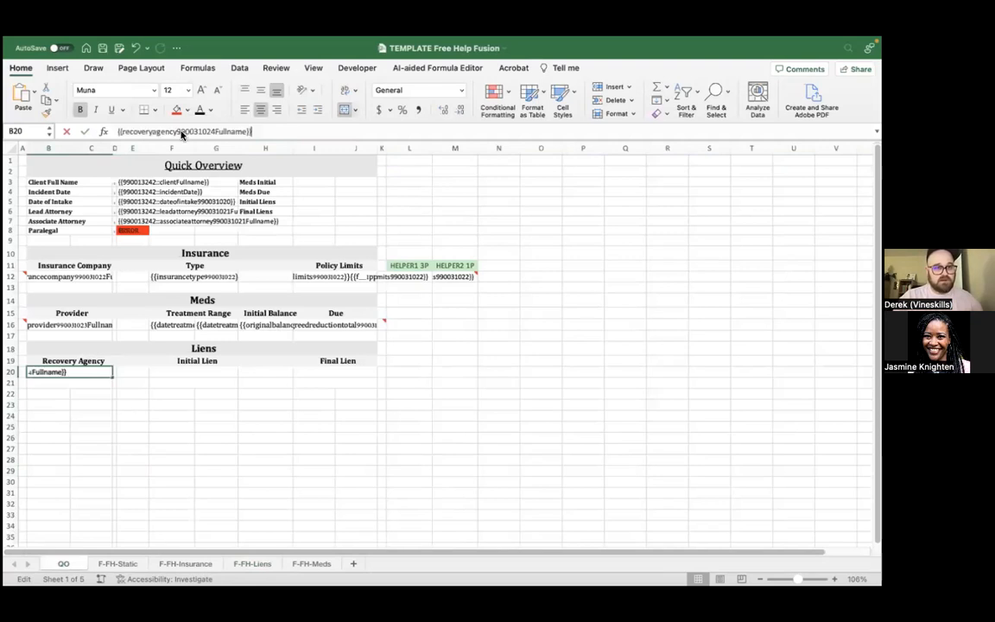
key(Return)
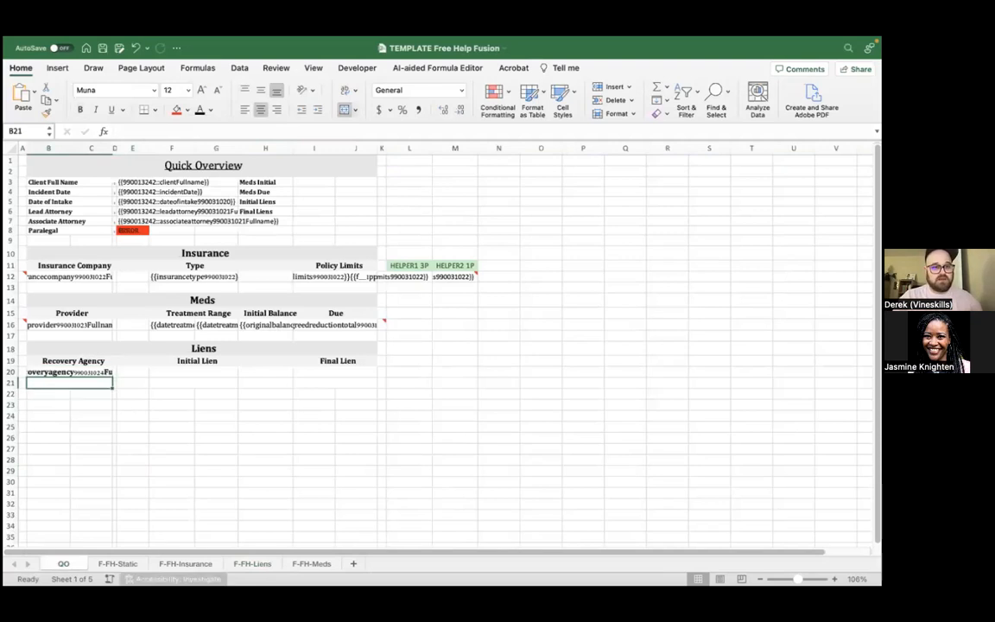
Move the {{initiallienamount990031024}} code text from F-FH-Liens D2 to the merged QO cell F20 under Initial Lien
click(259, 563)
click(428, 178)
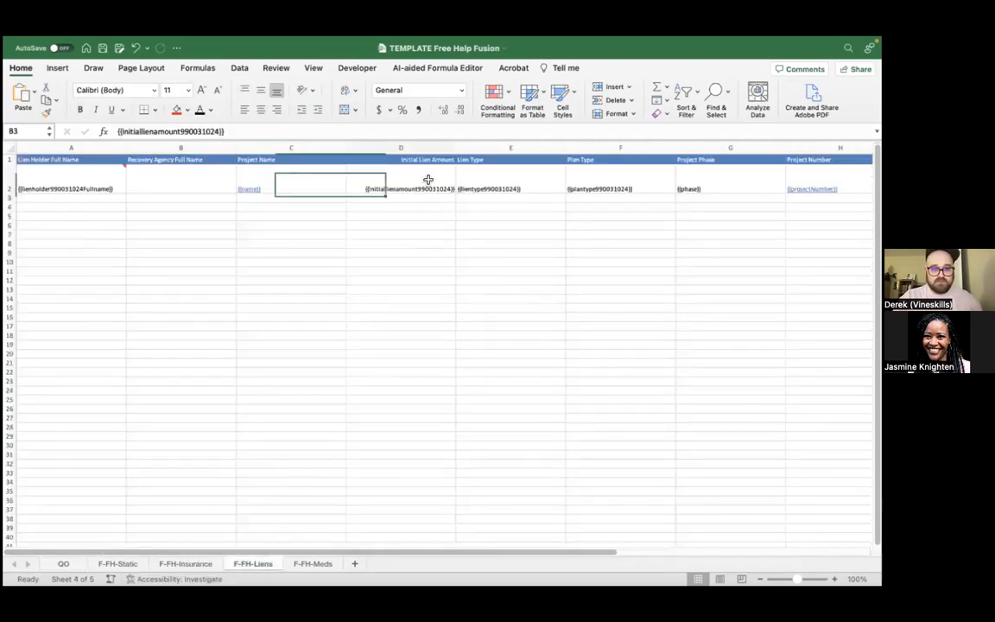
triple_click(393, 129)
key(super+c)
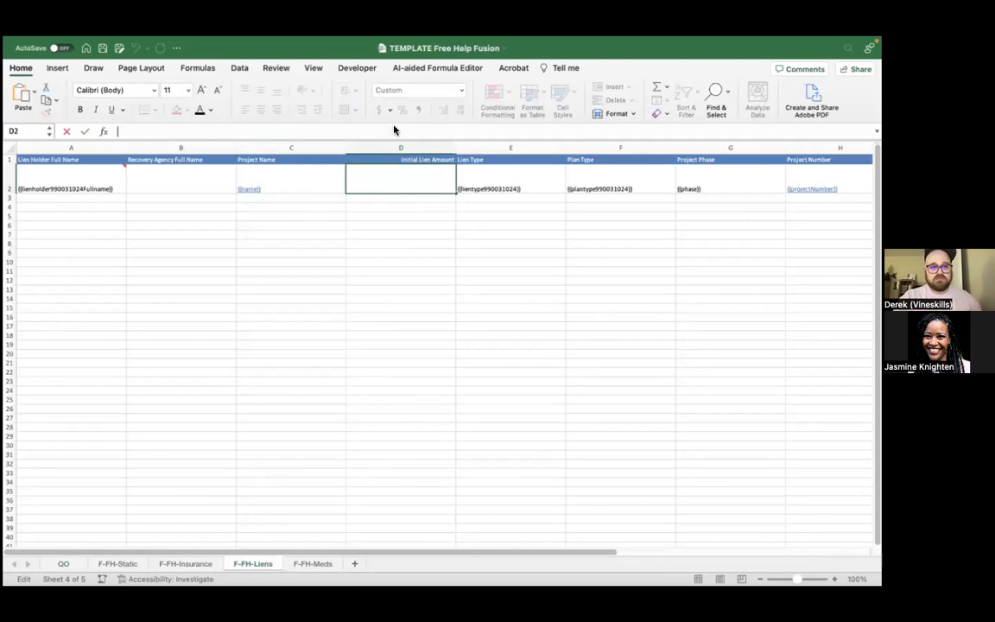
key(Return)
click(63, 562)
click(204, 374)
key(super+v)
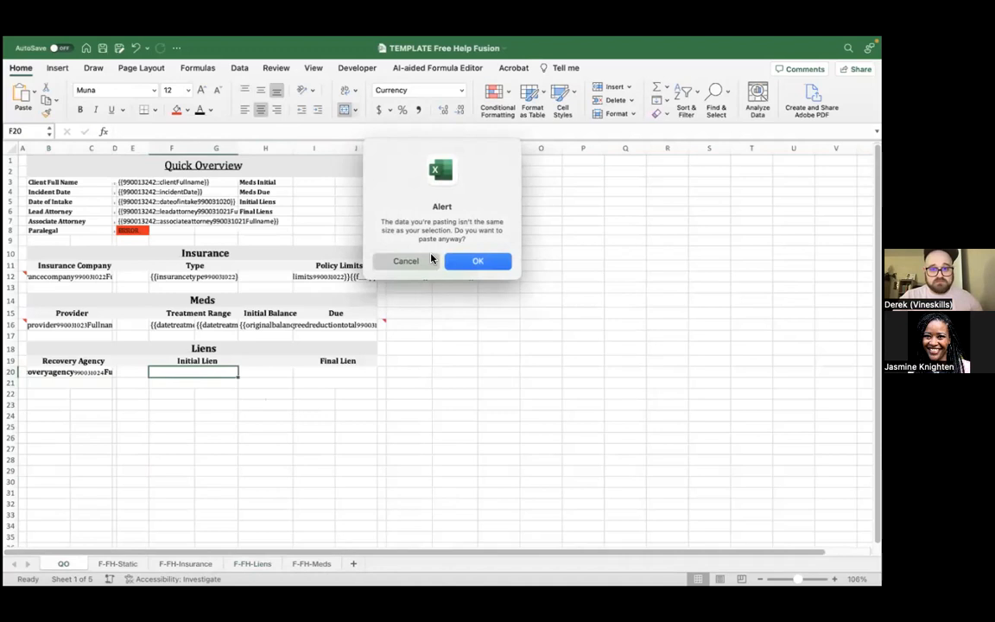
click(423, 261)
click(260, 131)
key(super+v)
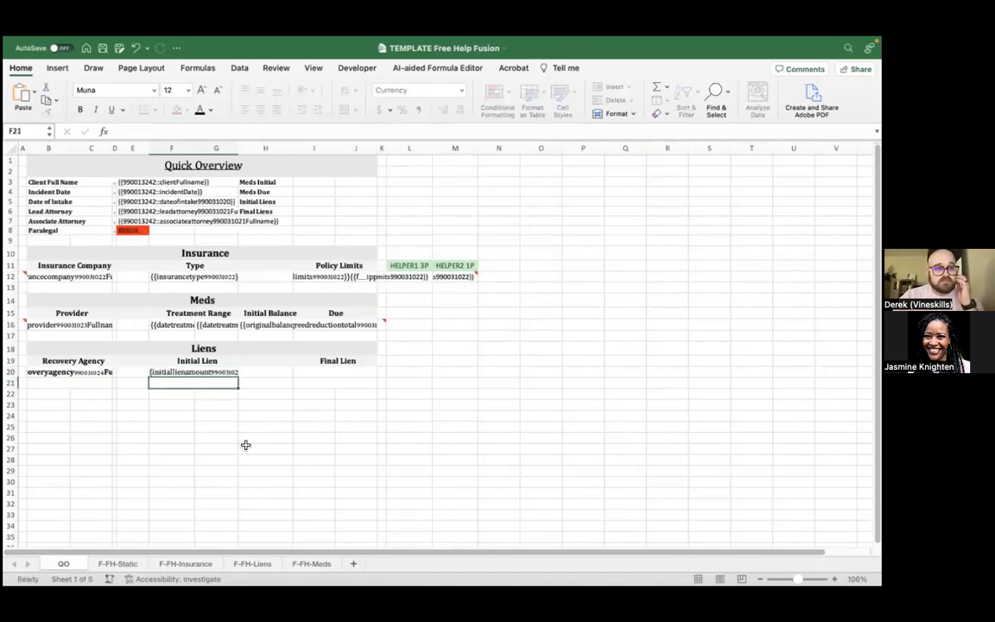
Remove the bold formatting from the recovery agency code in QO cell B20
click(64, 371)
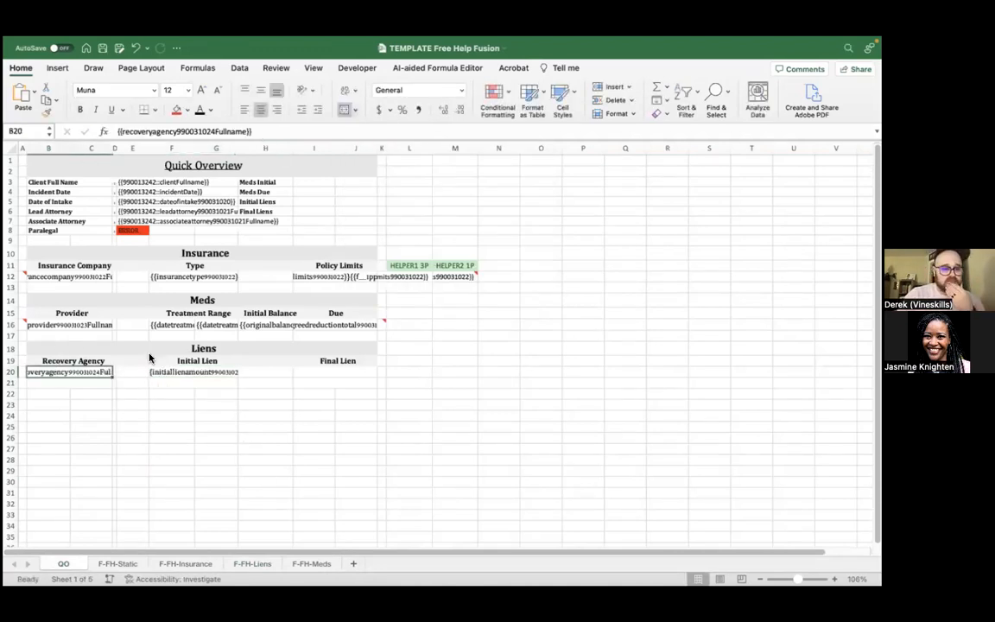
click(307, 418)
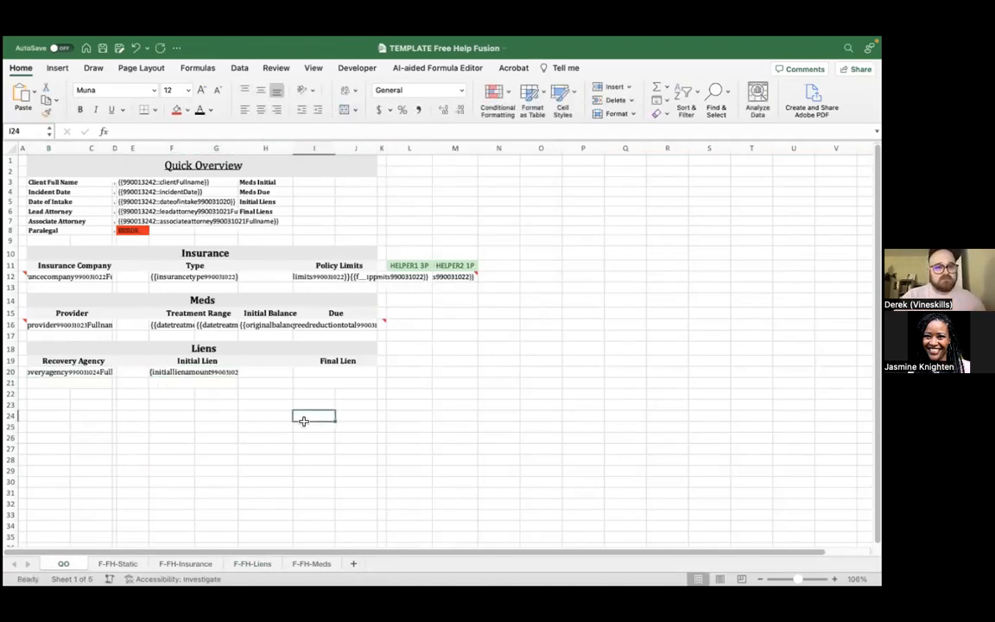
Move the {{agreedreductionamount990031024}} code text from F-FH-Liens I2 to the merged QO cell I20 under Final Lien
click(252, 563)
scroll(703, 253, right, 4)
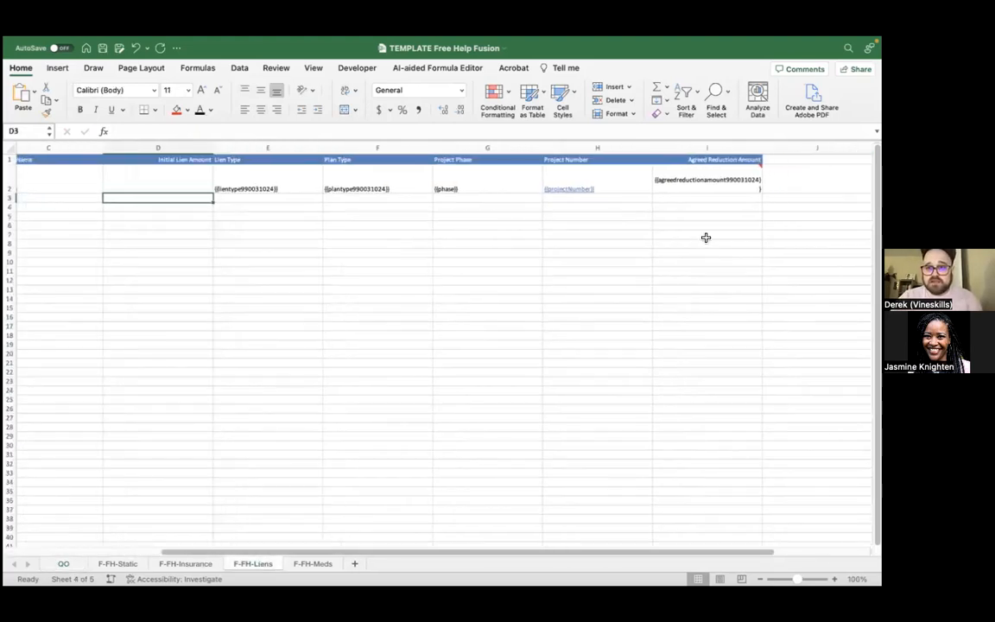
click(702, 182)
triple_click(258, 130)
key(ctrl+c)
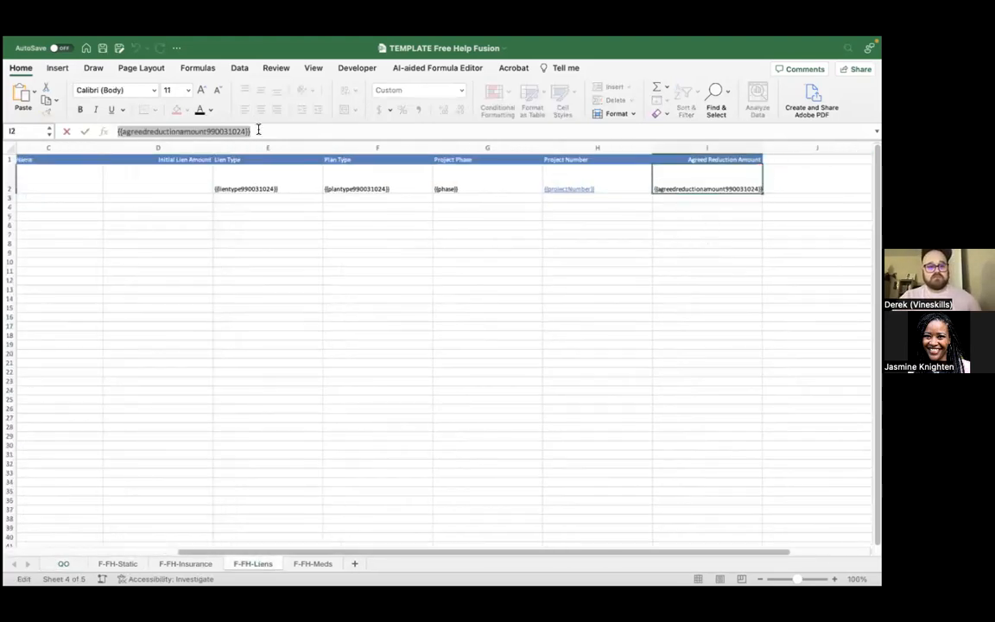
key(BackSpace)
key(Return)
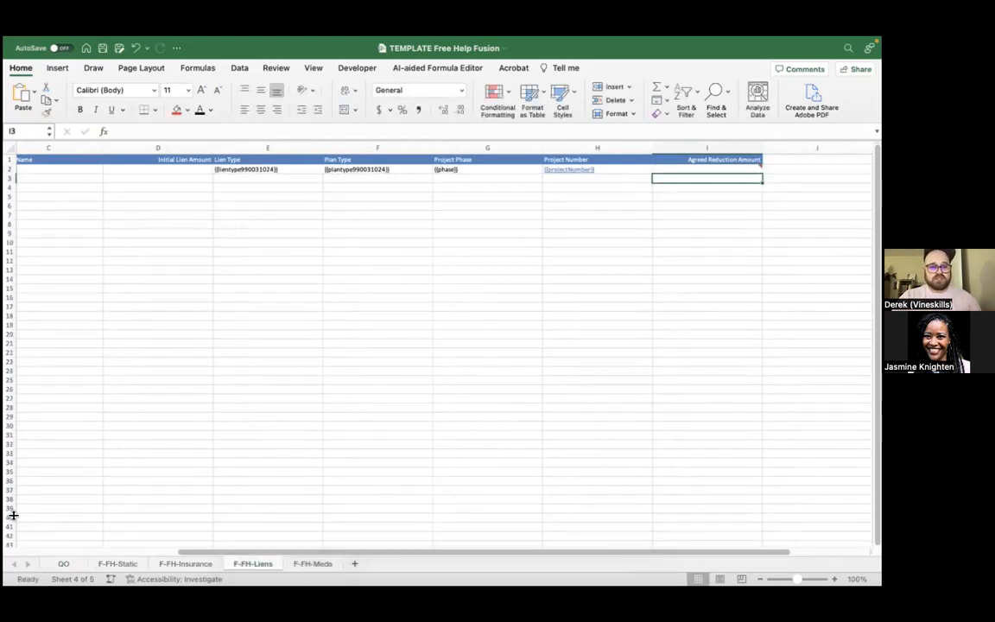
click(63, 566)
click(335, 371)
click(218, 134)
key(ctrl+v)
click(382, 368)
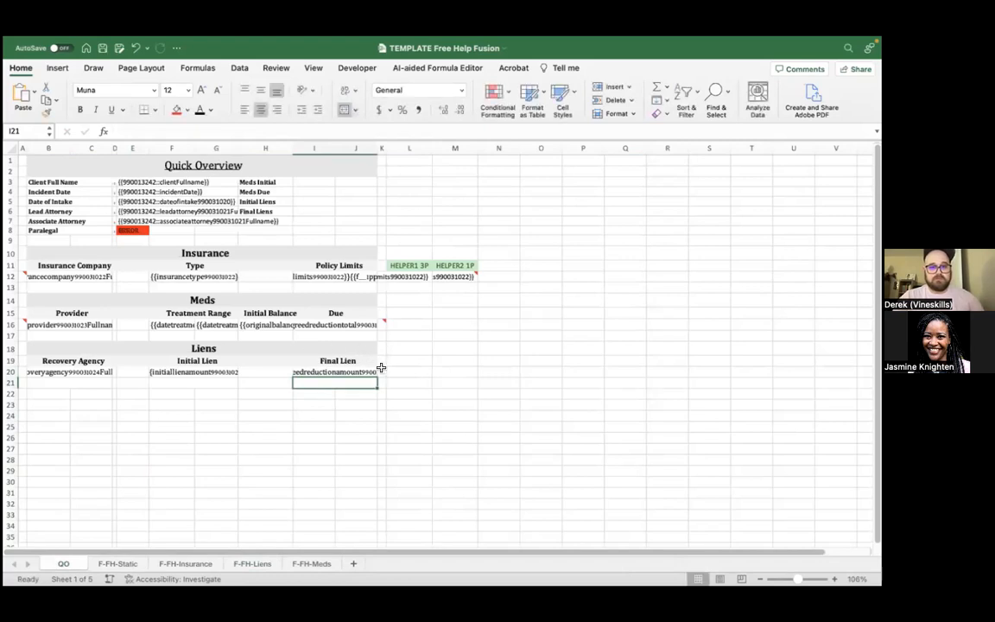
Add a note with the end-repeat code to QO cell K20, beside the Final Lien code
right_click(382, 370)
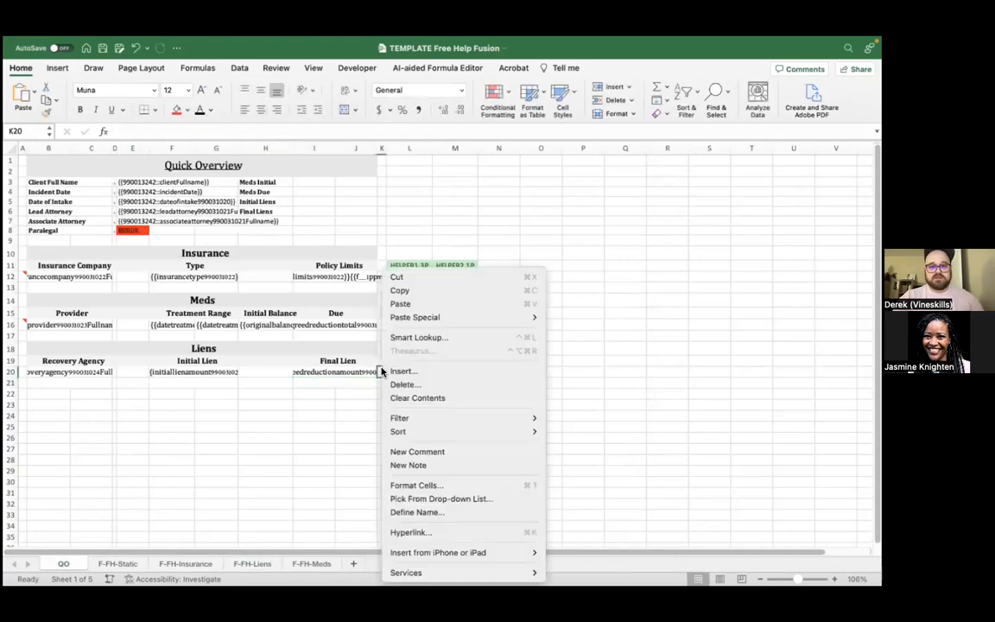
click(405, 464)
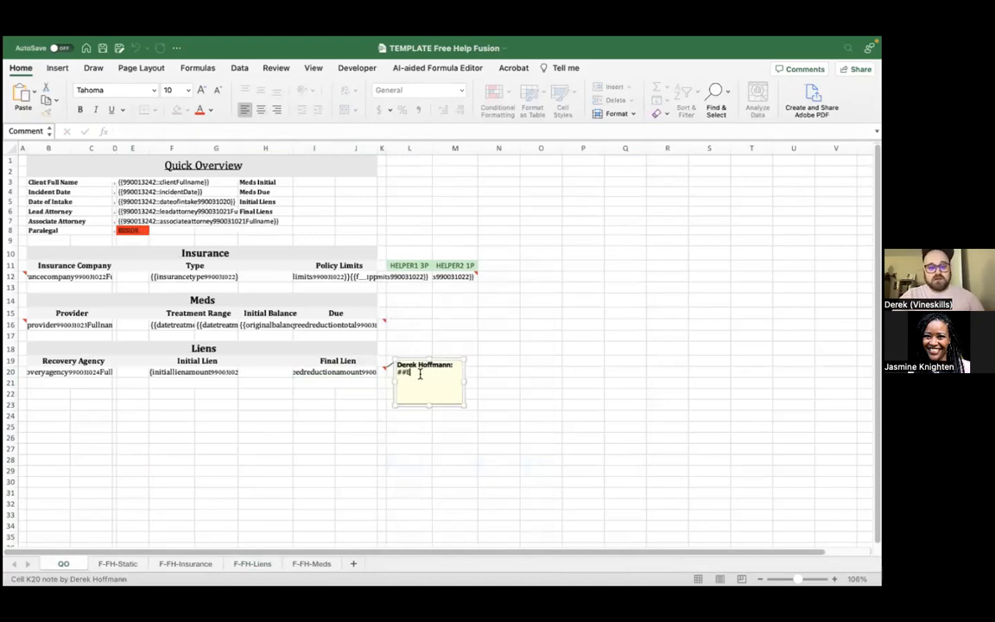
click(276, 439)
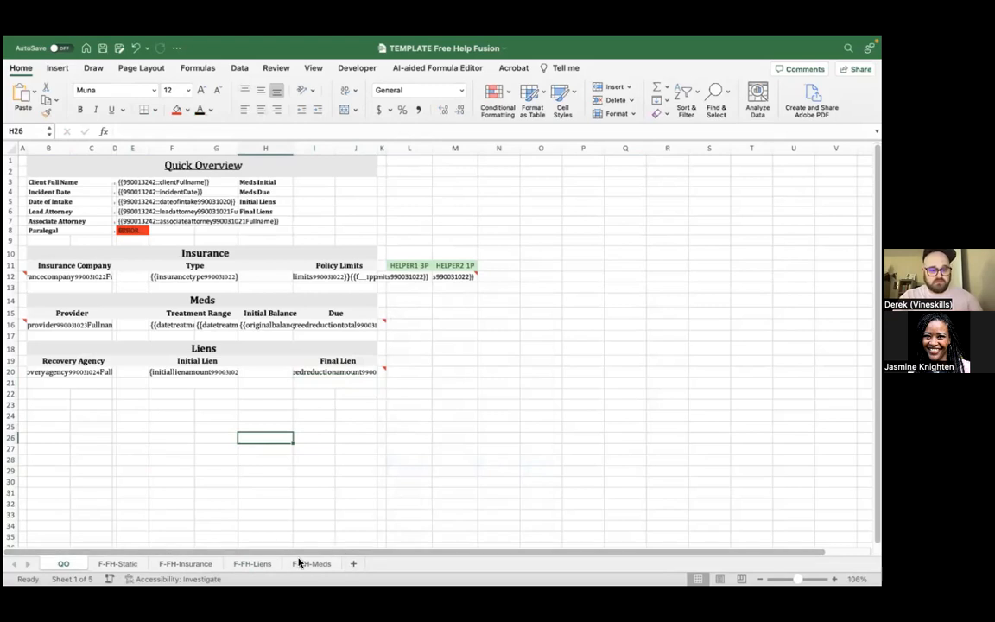
Copy the ##BEGIN_REPEAT_FFhLiens{{990013247}} text from the note on cell A2 of the F-FH-Liens sheet
click(272, 566)
click(666, 306)
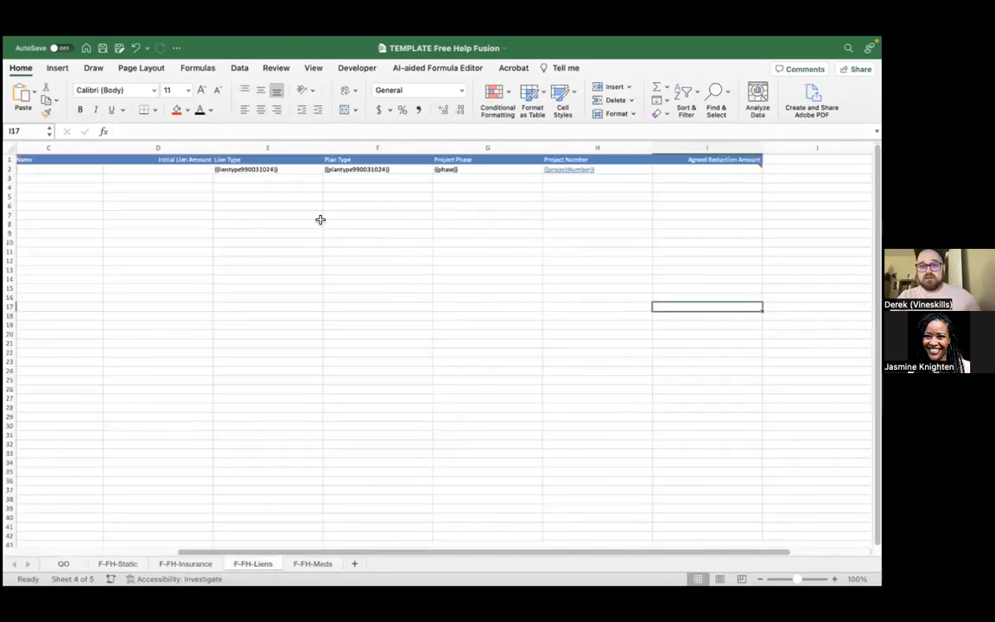
scroll(320, 219, left, 3)
click(86, 170)
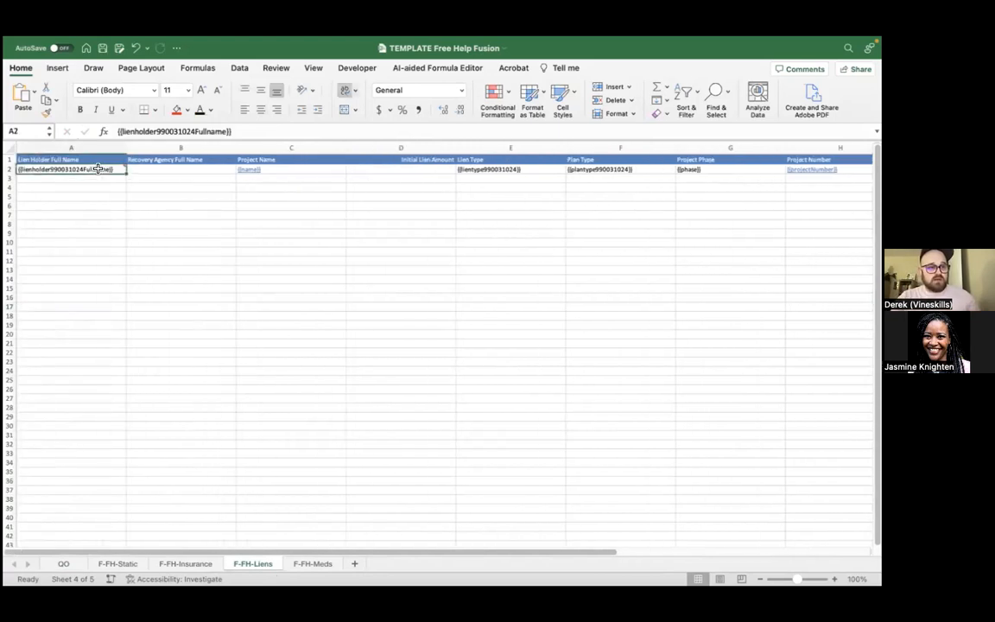
right_click(98, 170)
click(172, 369)
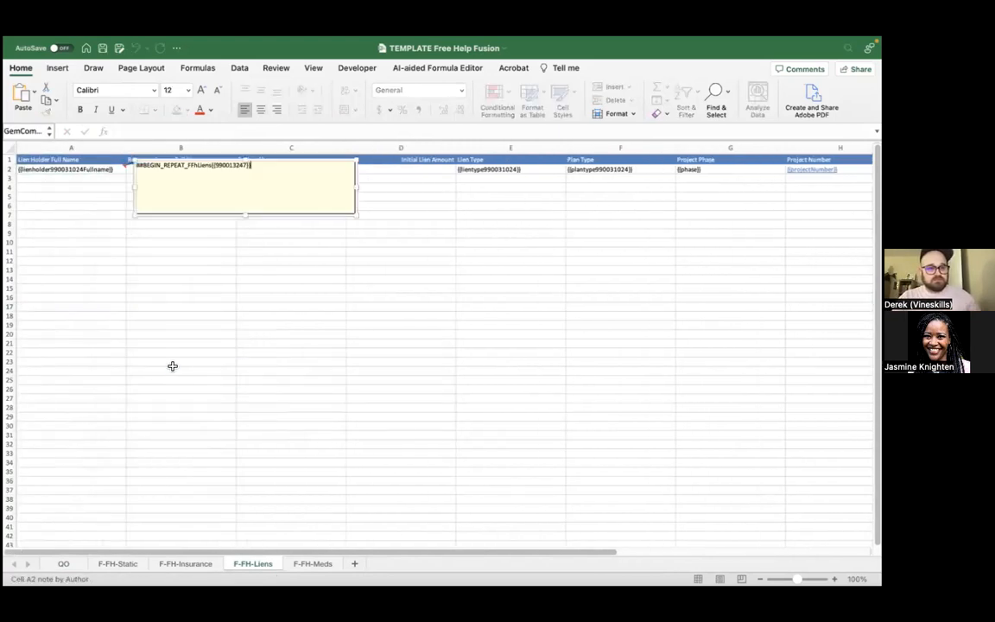
key(super+a)
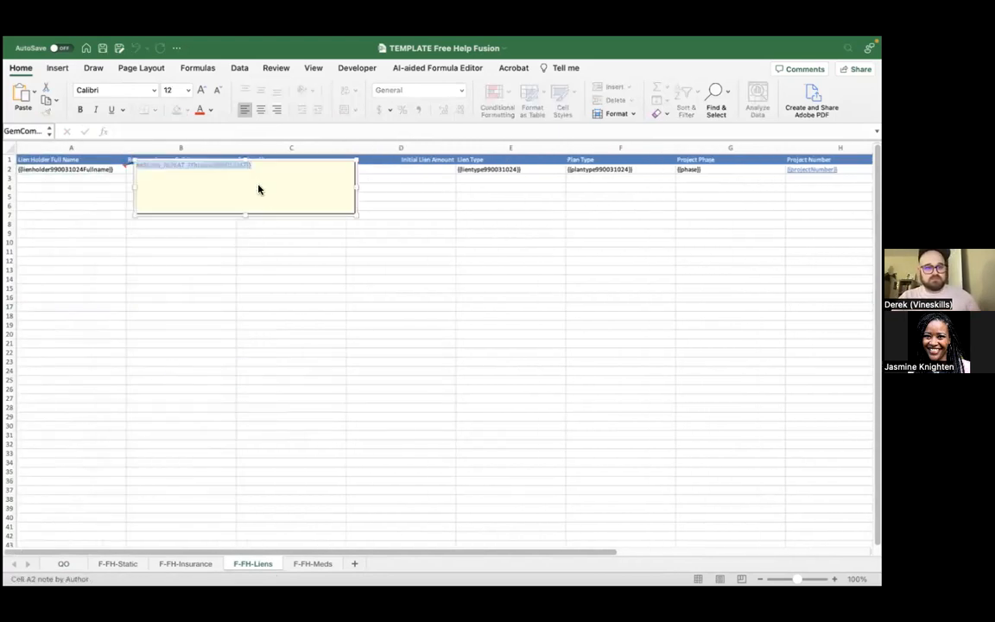
click(207, 288)
key(ctrl+Left)
key(ctrl+Right)
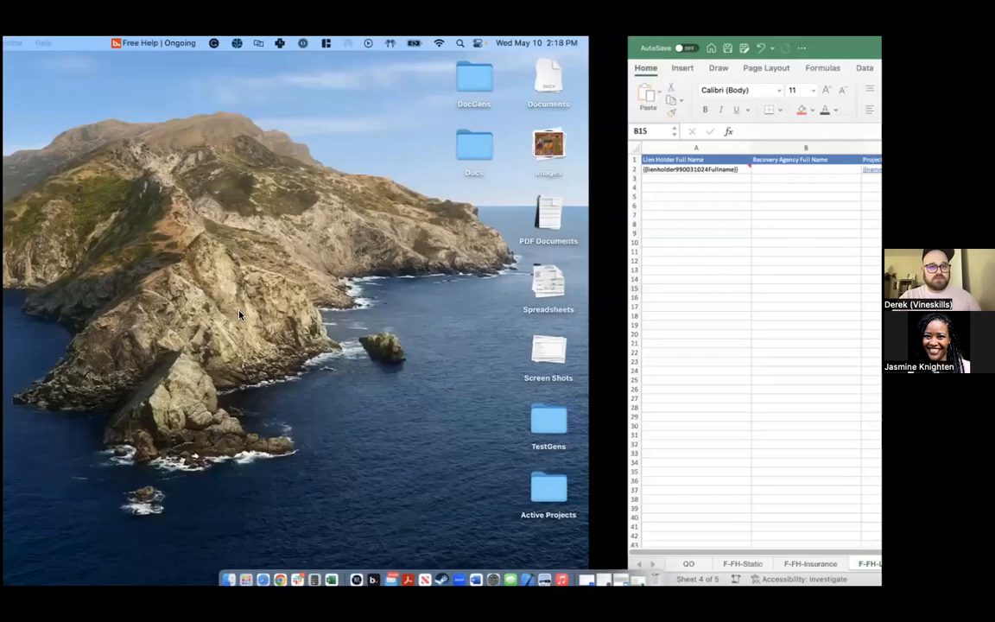
Add a note to QO cell A20 containing the copied ##BEGIN_REPEAT_FFhLiens{{990013247}} code
click(63, 564)
right_click(22, 372)
click(69, 468)
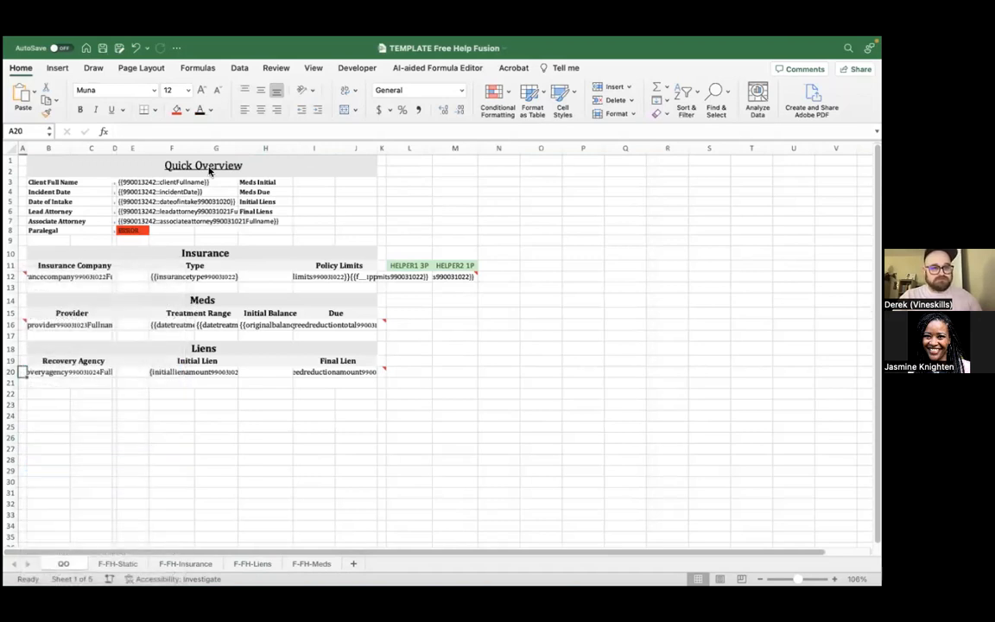
key(super+v)
click(189, 462)
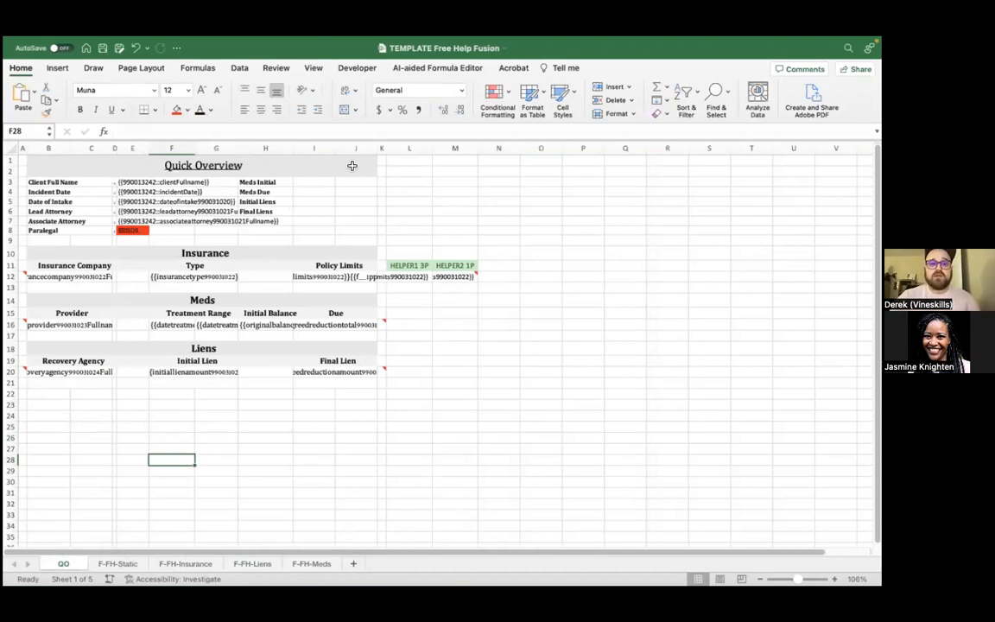
Hide the helper columns L and M on the QO sheet
drag(444, 149, 415, 149)
right_click(422, 149)
click(444, 288)
click(314, 482)
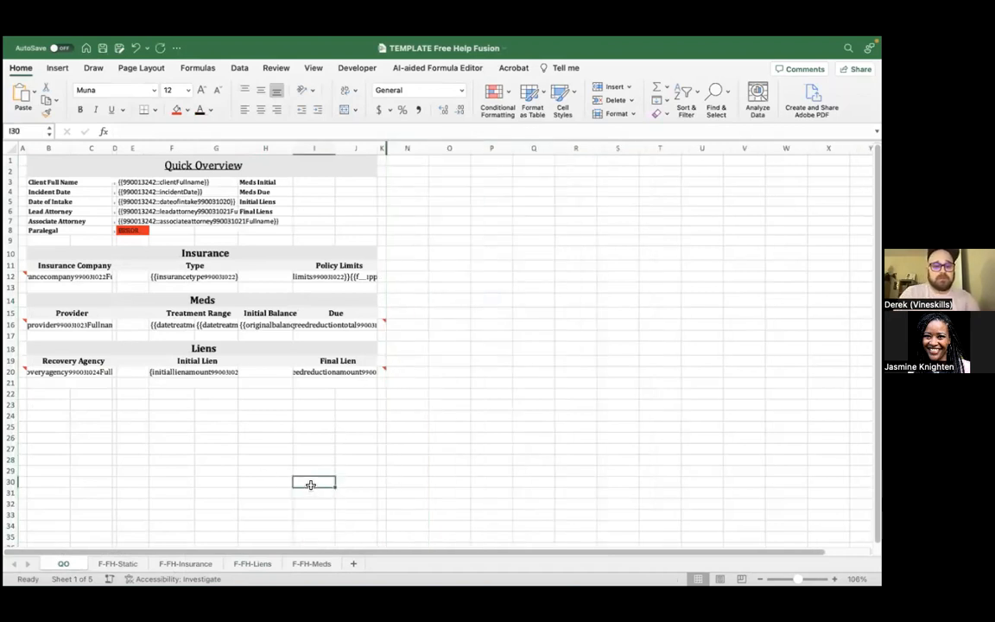
Delete the F-FH-Static and F-FH-Insurance sheets from the workbook
right_click(131, 564)
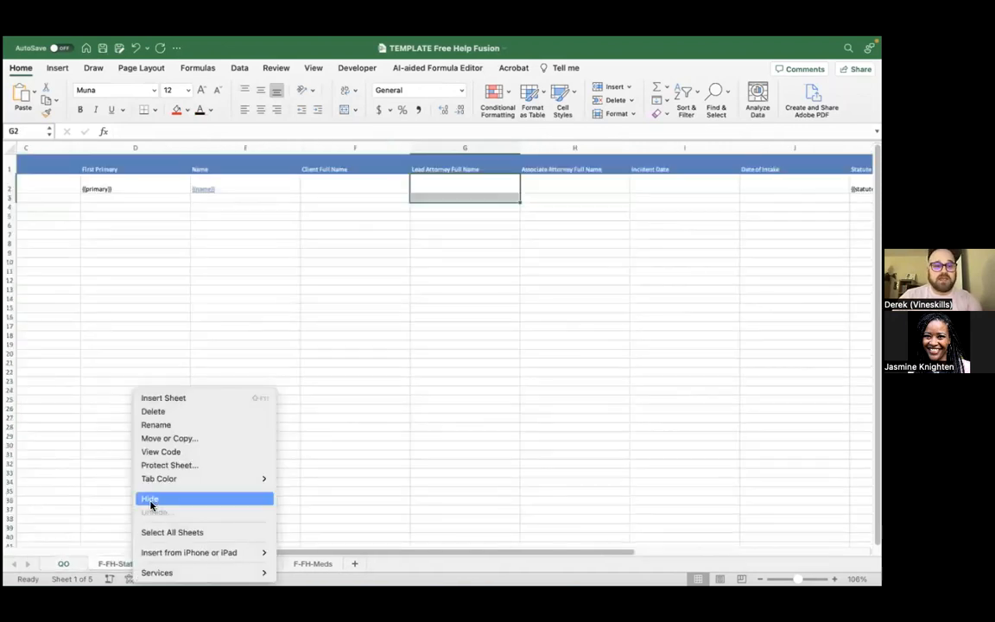
click(169, 410)
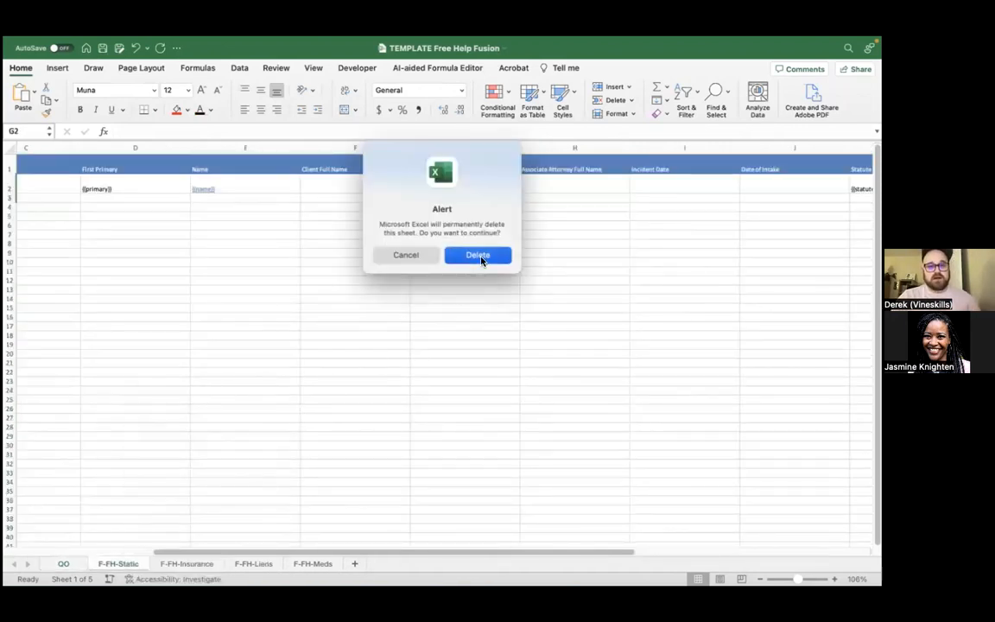
click(480, 257)
right_click(147, 565)
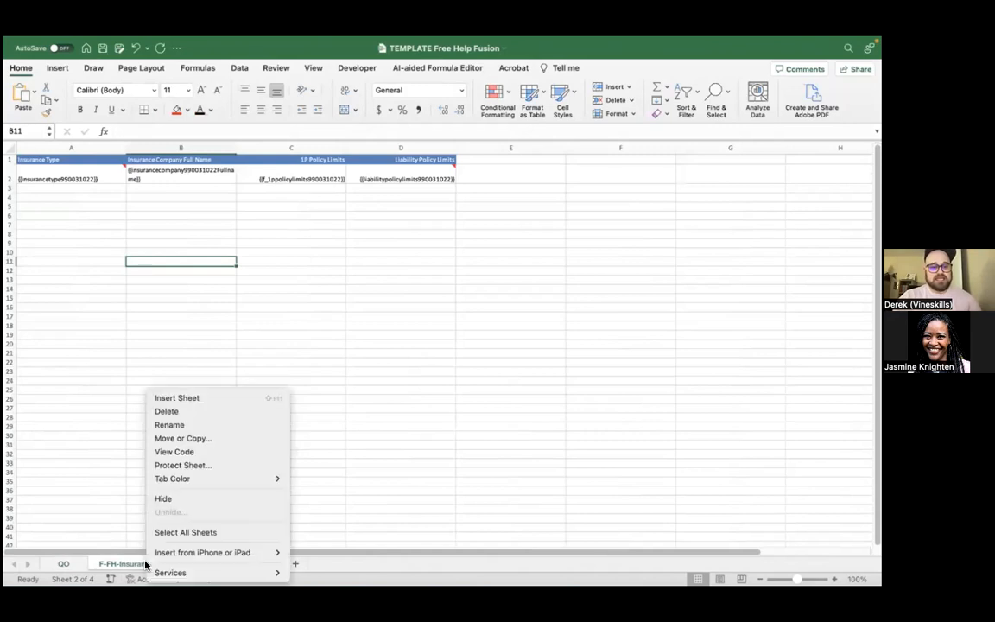
click(177, 413)
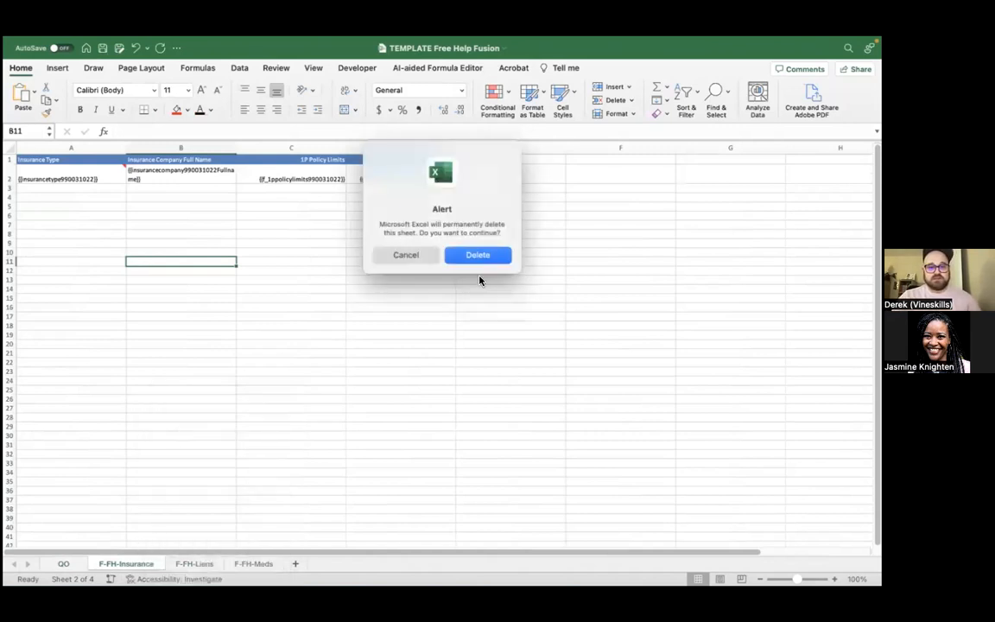
click(479, 256)
Delete the F-FH-Liens and F-FH-Meds sheets so that only QO is left in the workbook
right_click(120, 559)
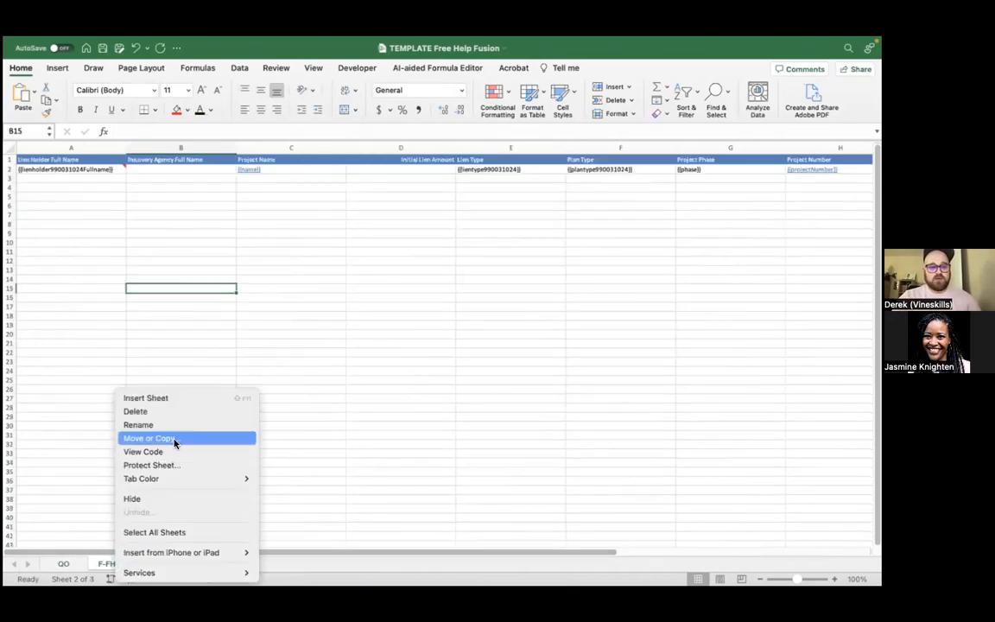
click(178, 412)
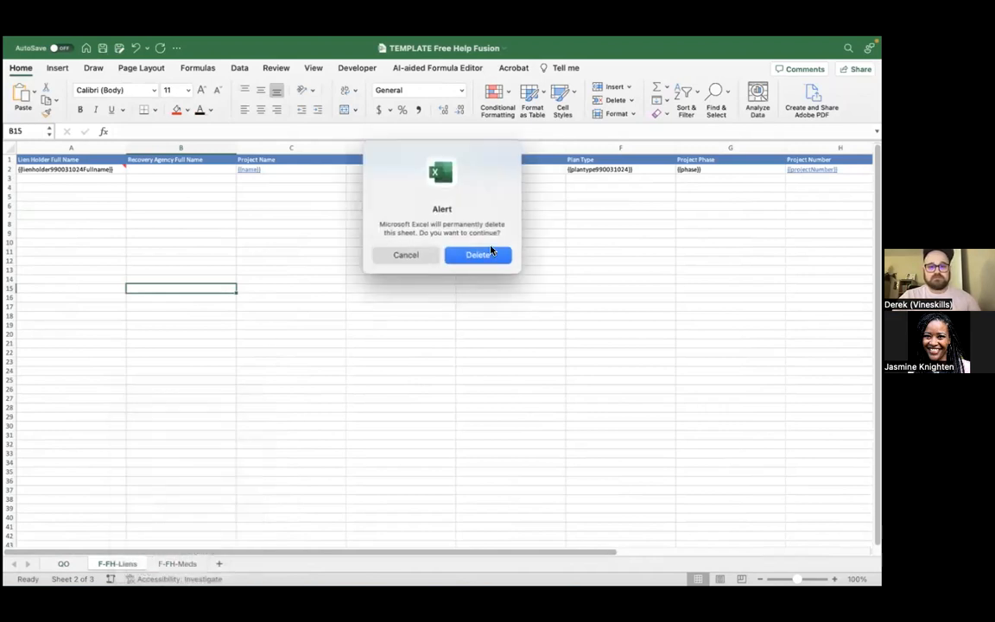
click(485, 255)
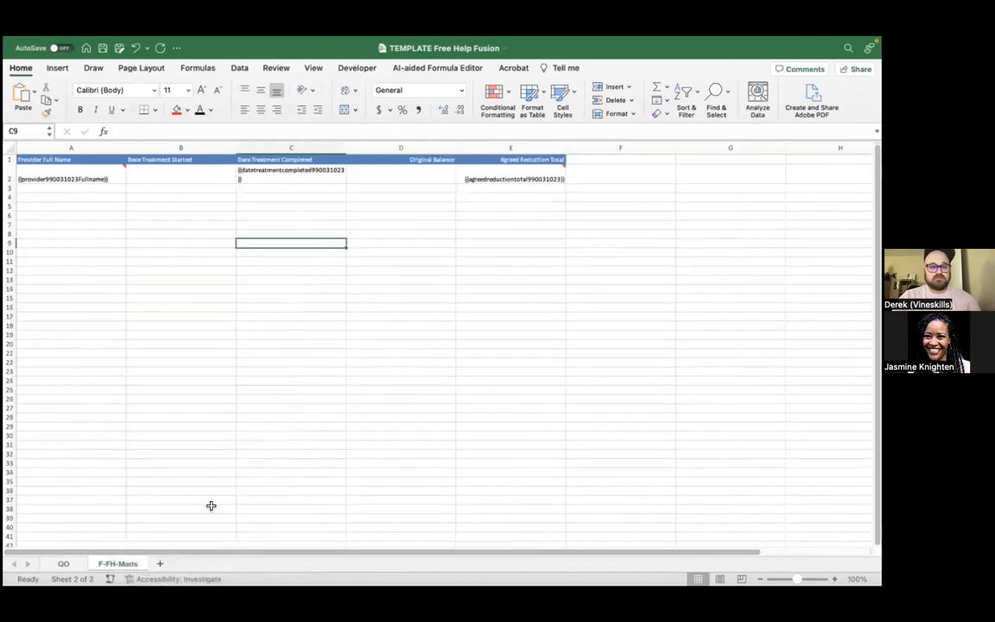
right_click(122, 563)
click(173, 411)
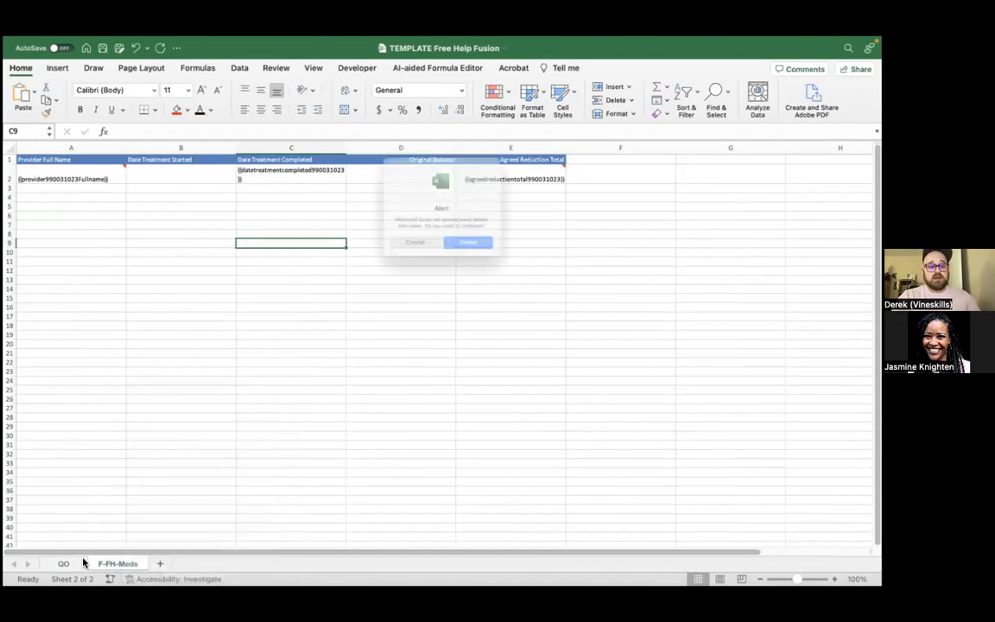
click(484, 256)
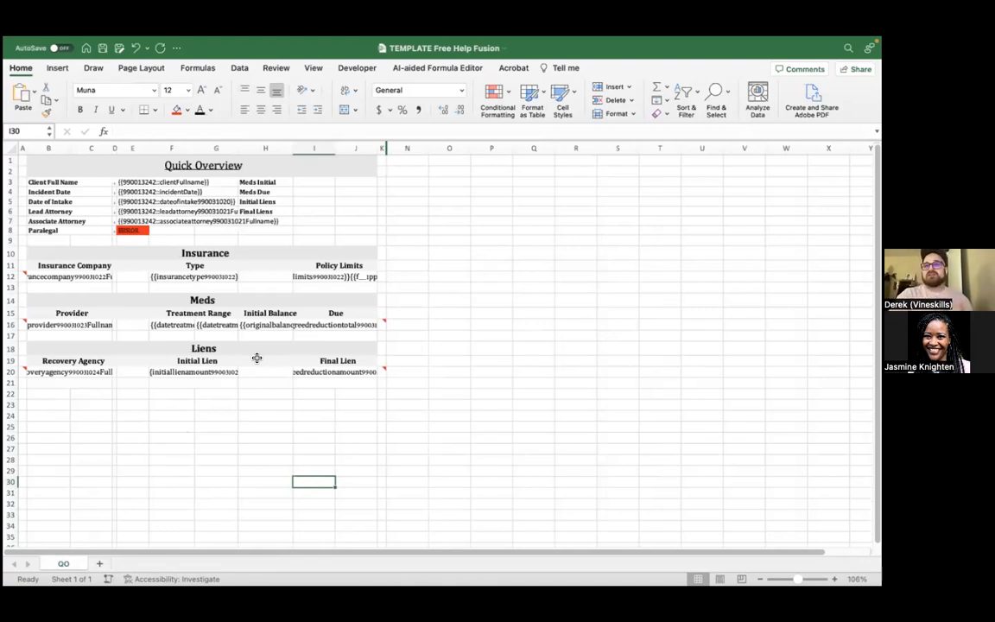
Enter the formula =SUM(H15:H16) in cell I3 for Meds Initial
click(329, 193)
click(315, 181)
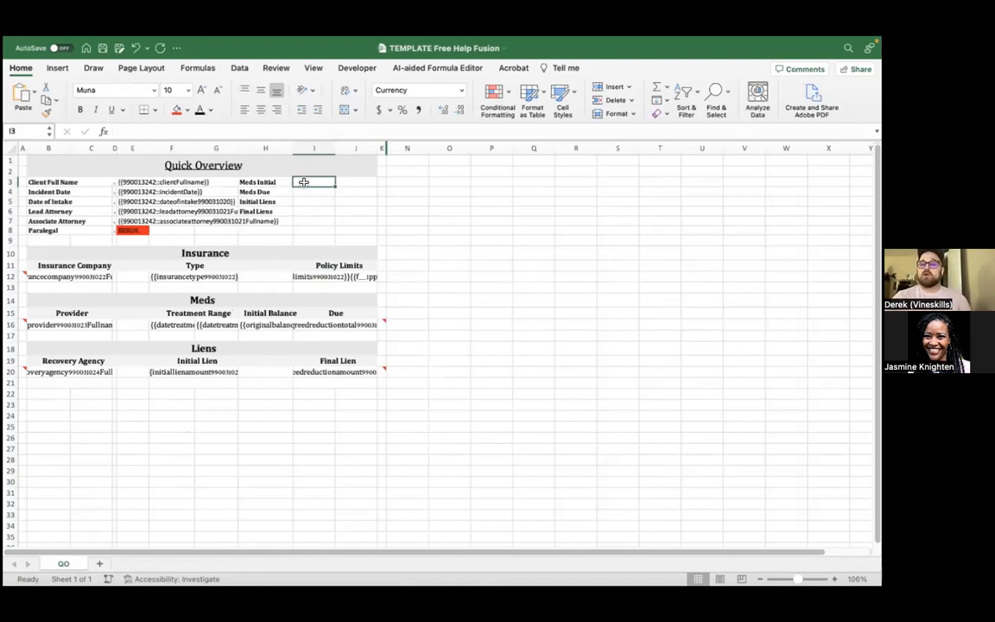
drag(308, 212, 320, 181)
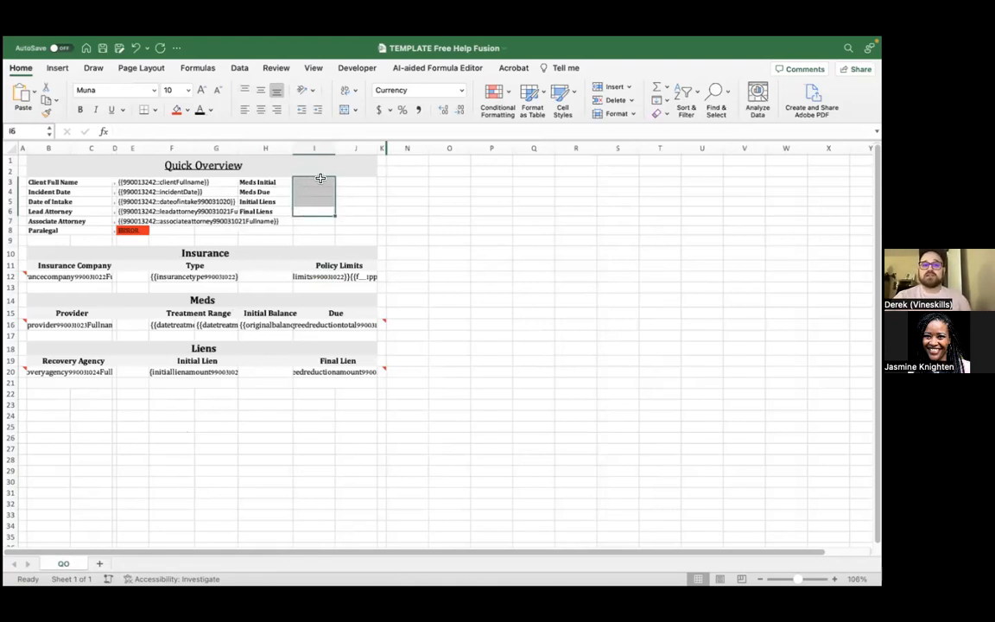
click(362, 203)
click(325, 179)
text(=)
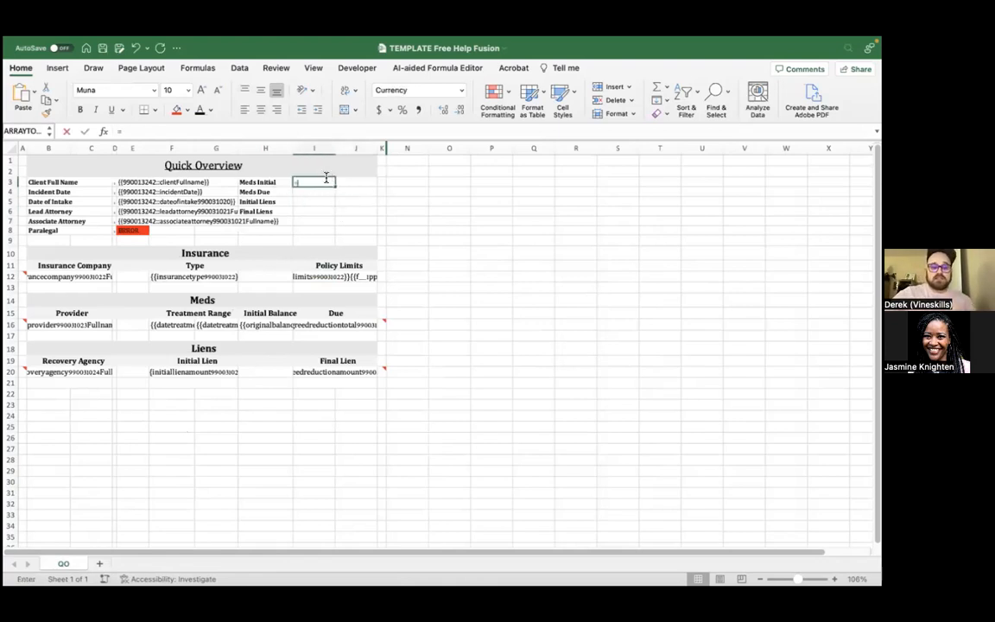
text(SUM()
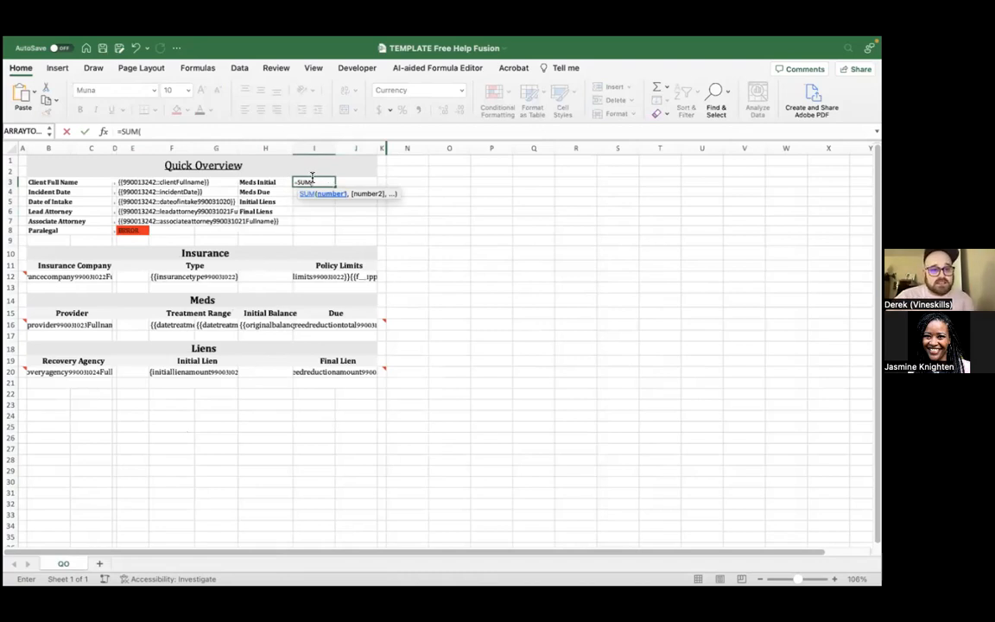
drag(273, 325, 272, 334)
click(263, 313)
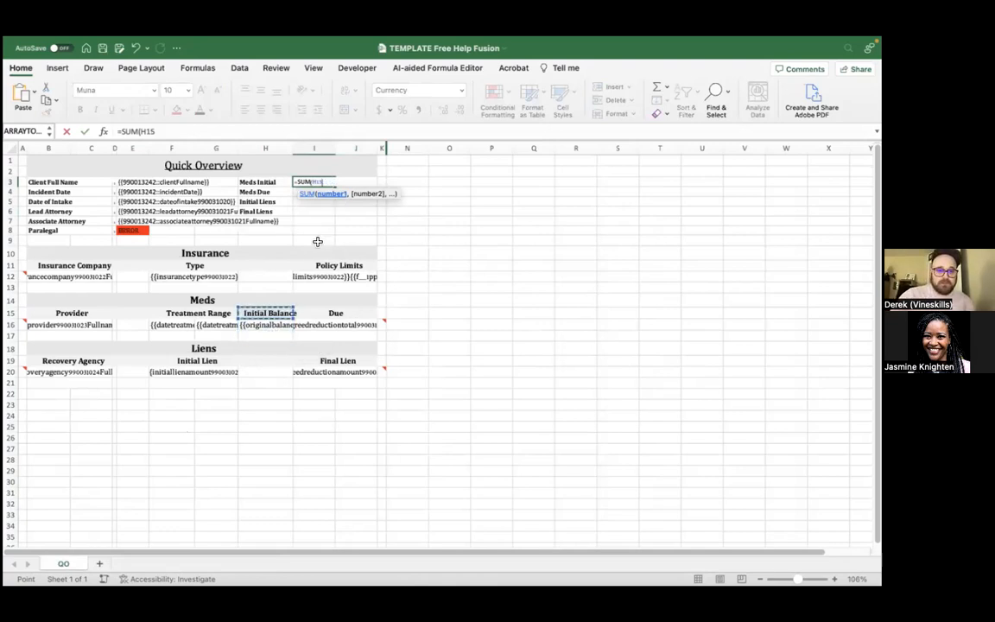
drag(282, 316, 276, 327)
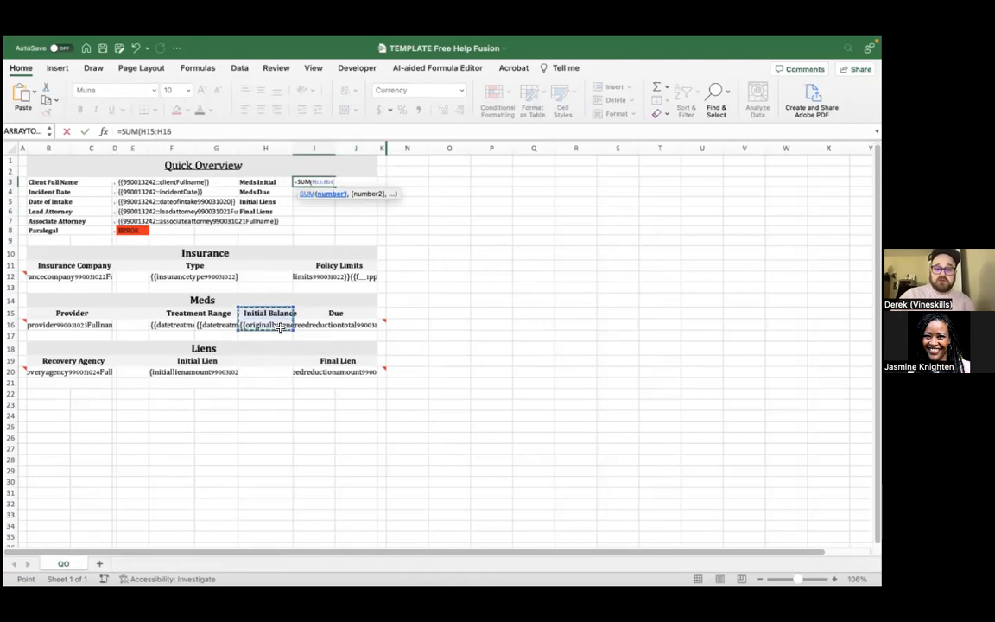
key(Return)
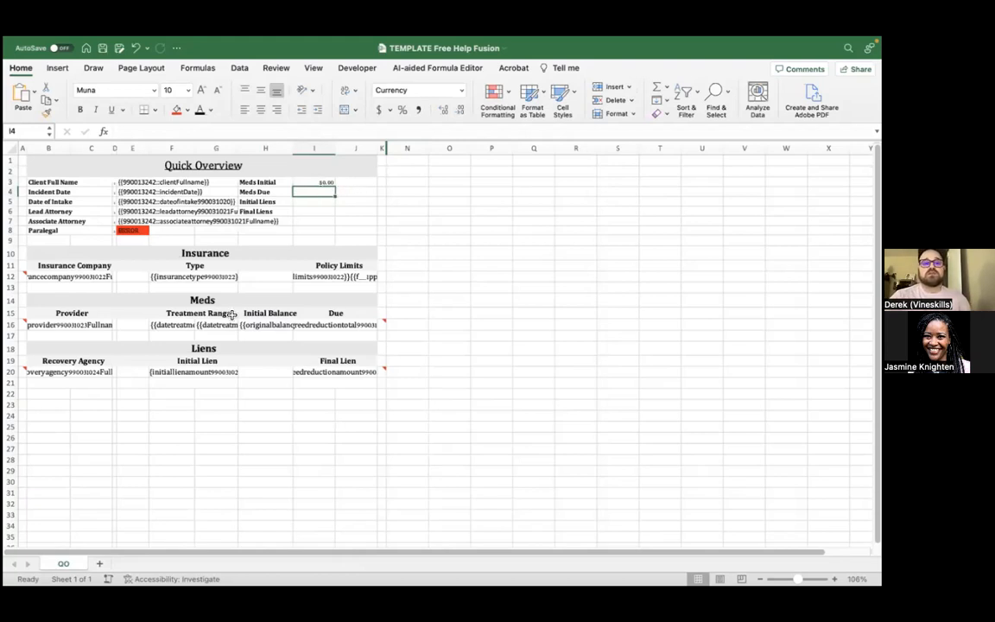
Change the Meds Initial formula in cell I3 to =SUM(H16:H17)
click(304, 182)
click(146, 130)
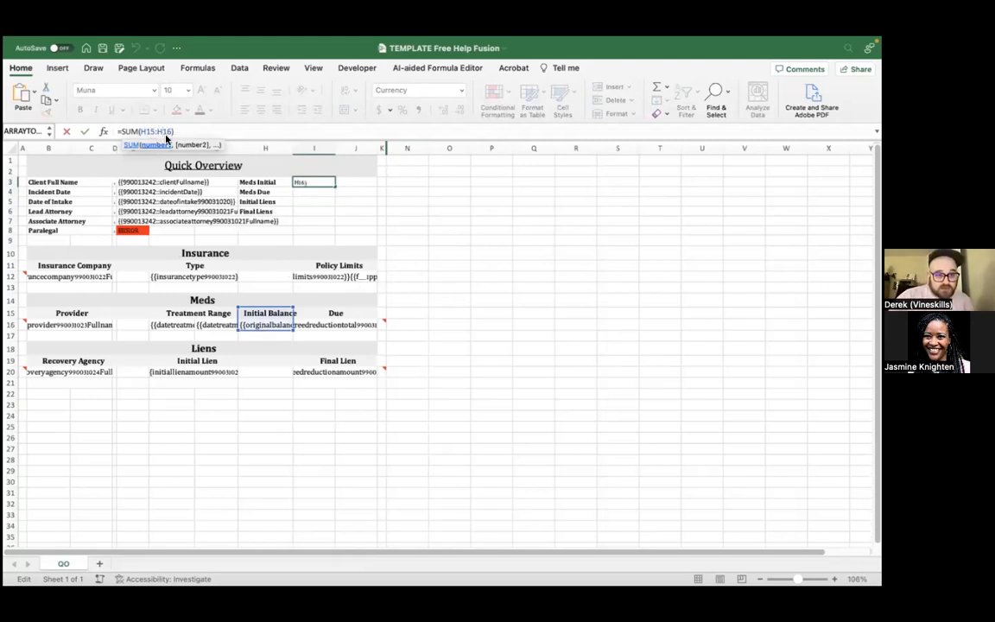
key(BackSpace)
text(6)
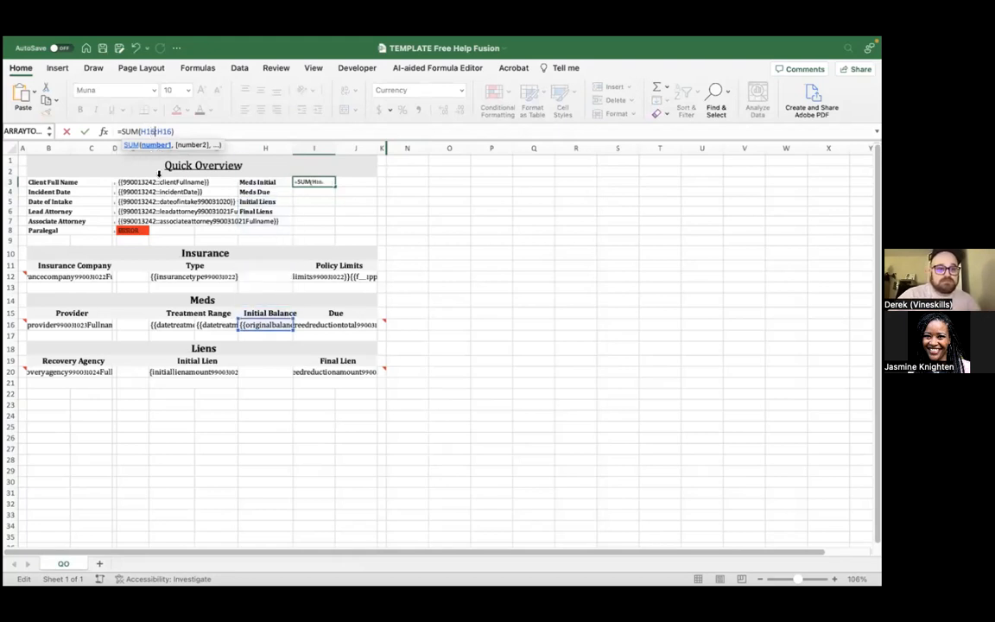
key(BackSpace)
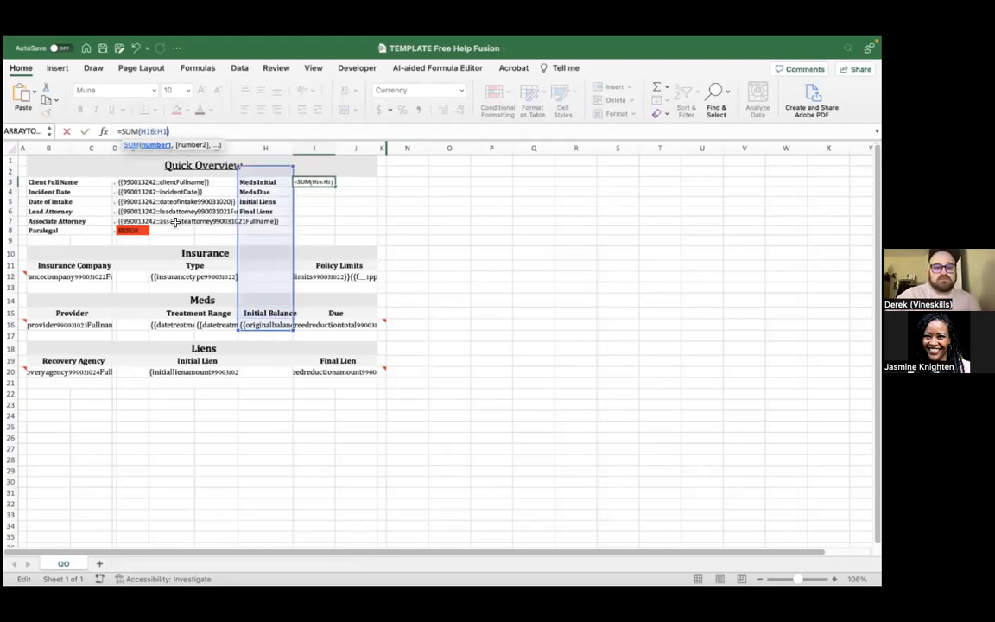
text(7)
key(Return)
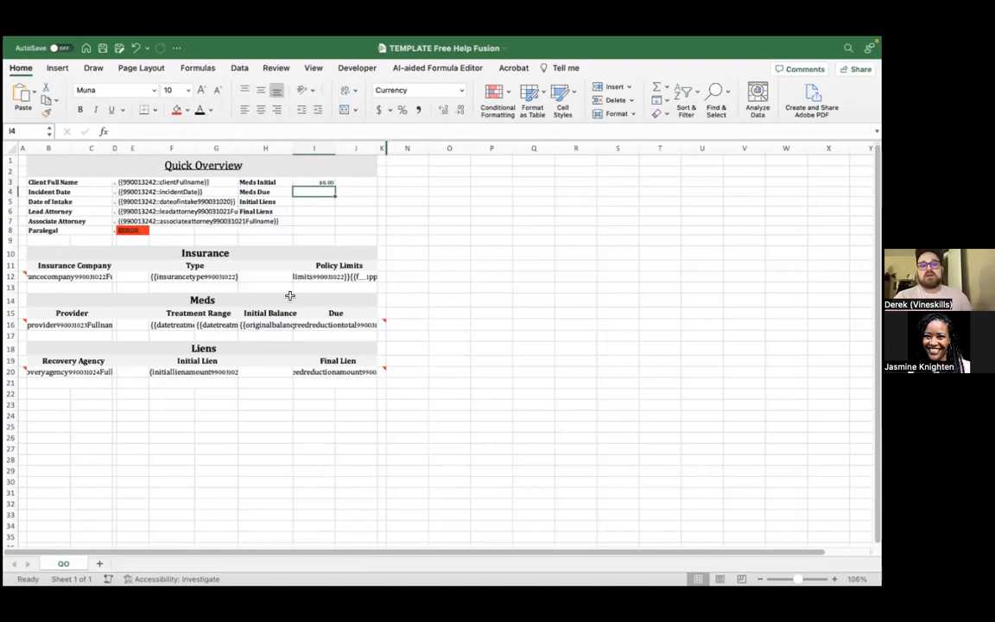
click(328, 181)
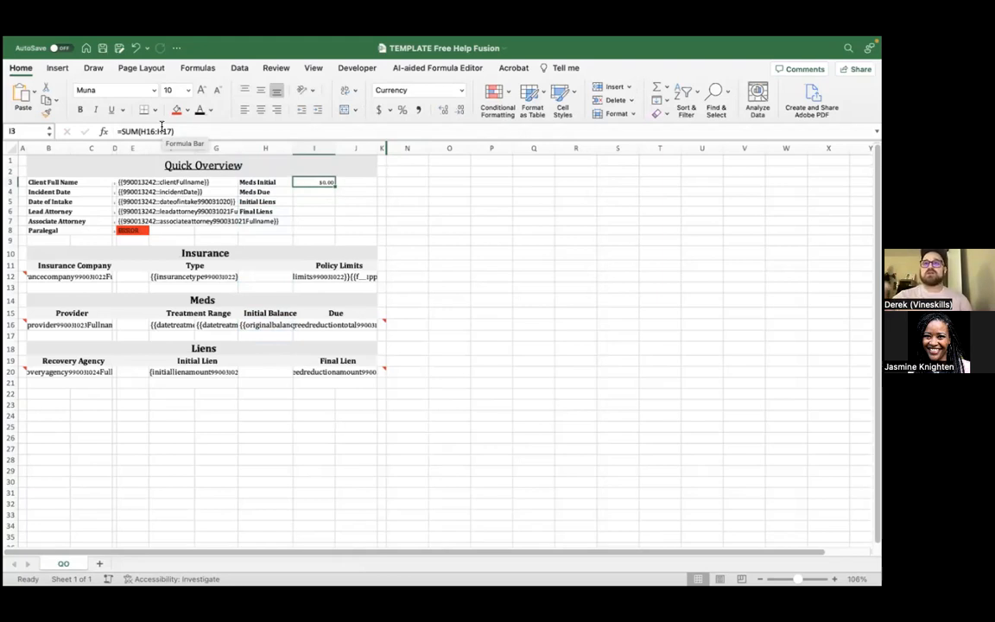
key(Return)
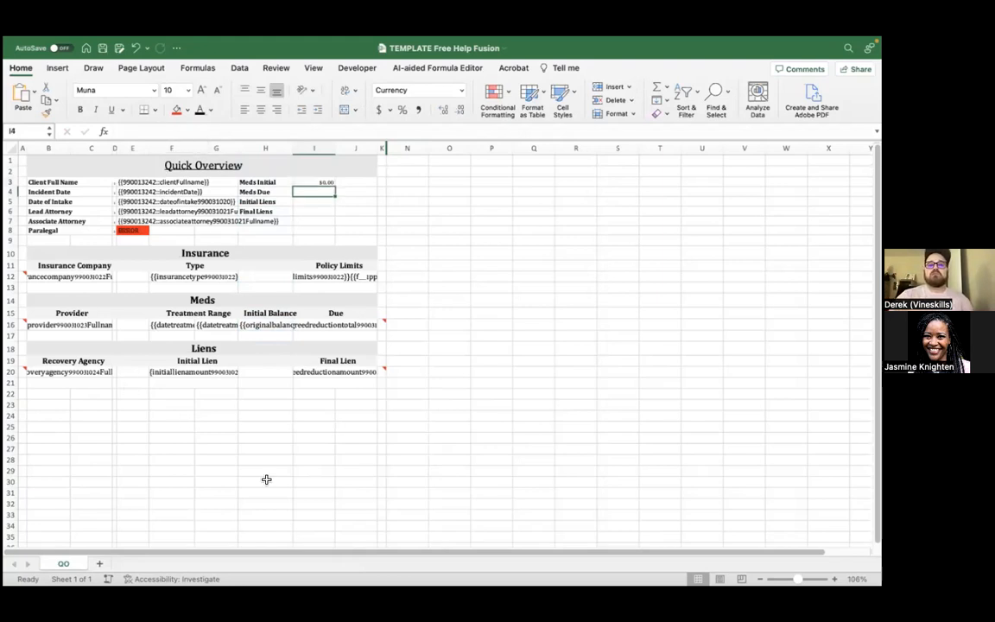
drag(81, 297, 314, 322)
click(257, 399)
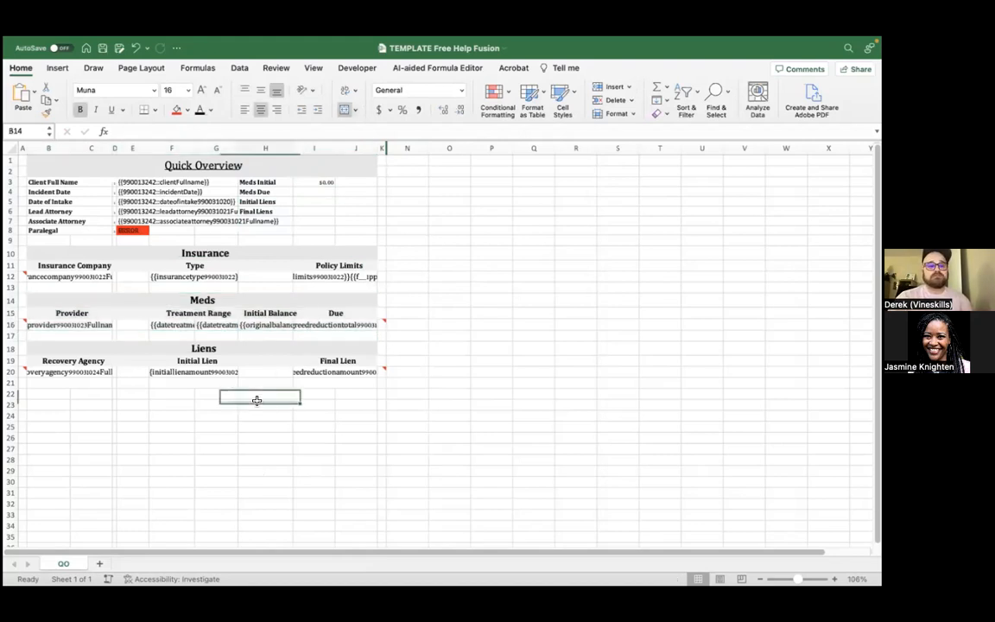
Enter a SUM formula for Meds Due in cell I4, covering the Due cells in rows 16 and 17
click(306, 197)
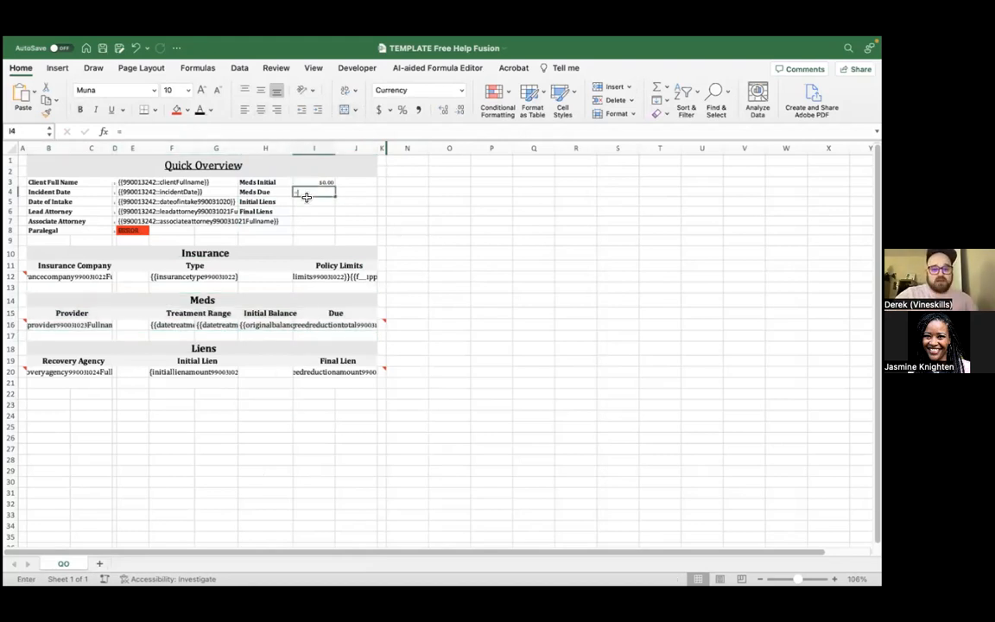
text(=SUM()
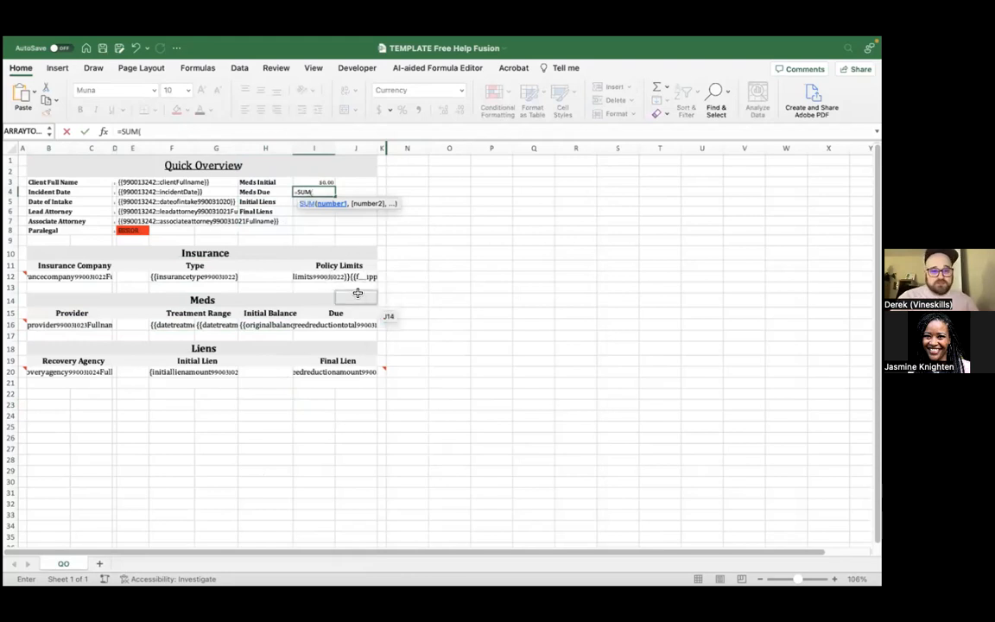
drag(350, 326, 354, 331)
key(Return)
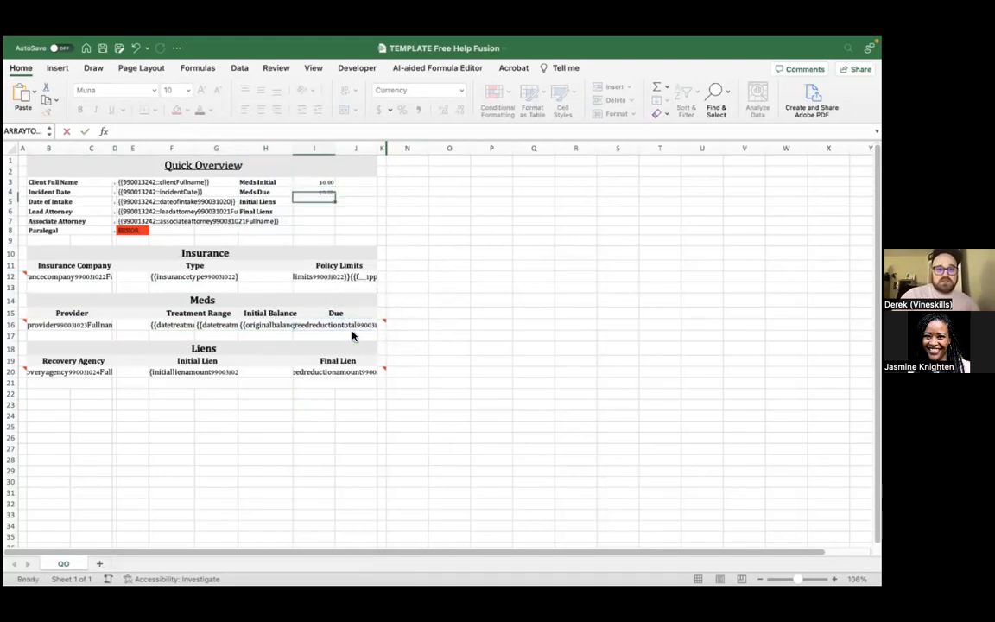
Enter the formula =SUM(F20:G21) in cell I5 for Initial Liens
text(=)
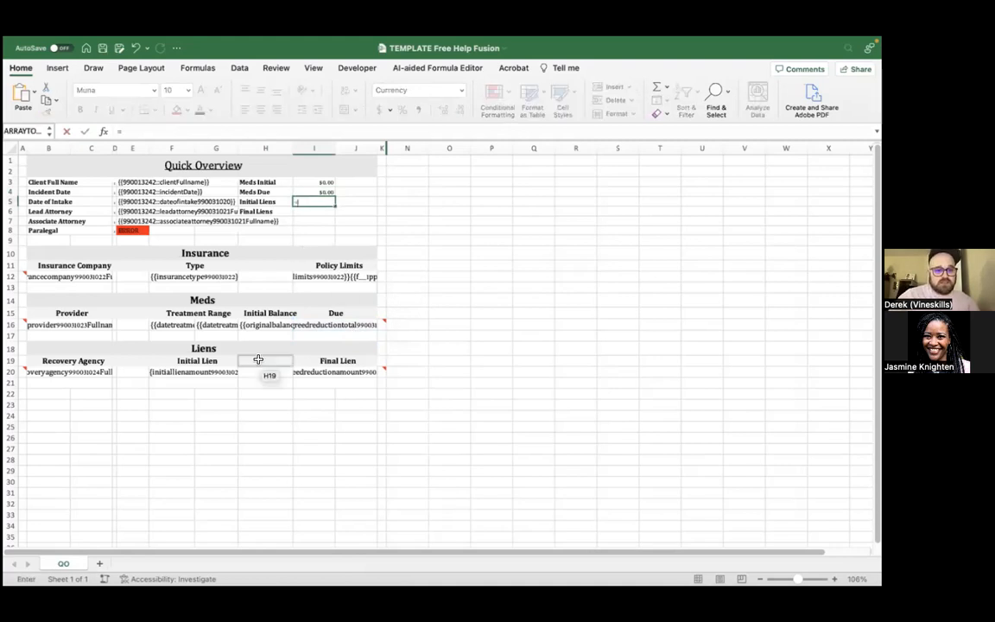
click(229, 372)
key(BackSpace)
key(BackSpace)
key(BackSpace)
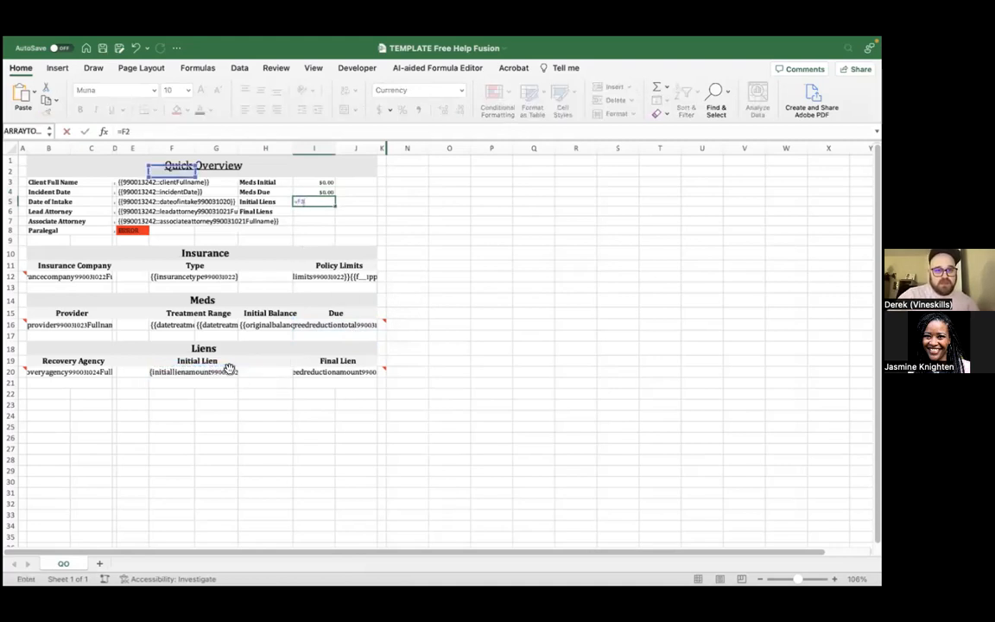
text(SUM()
drag(229, 369, 224, 384)
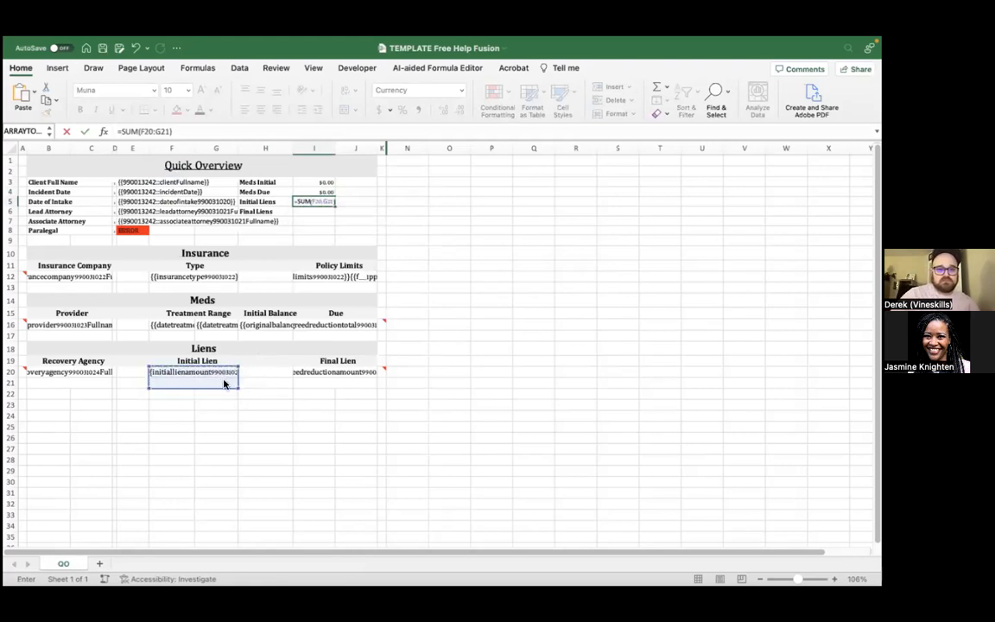
key(Return)
Enter a SUM formula for Final Liens in cell I6, covering the Final Lien cells from row 20
text(=)
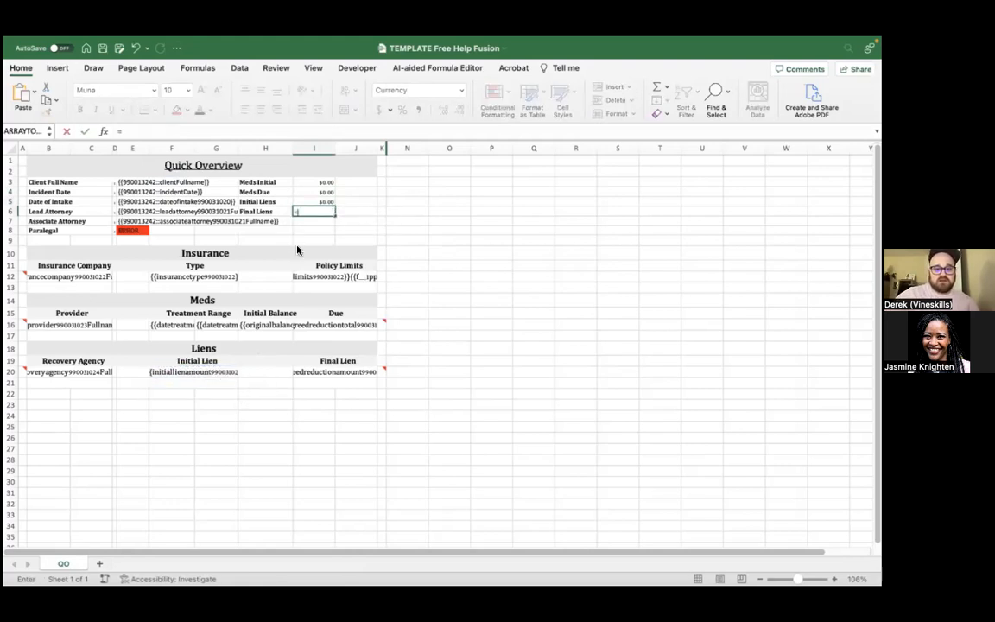
text(SUM()
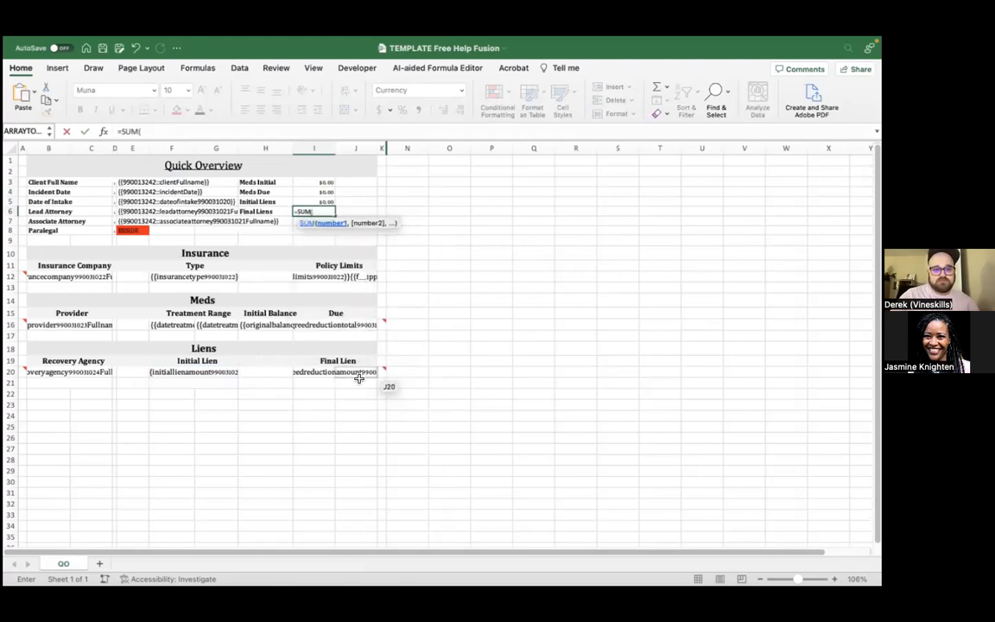
drag(358, 379, 355, 381)
key(Return)
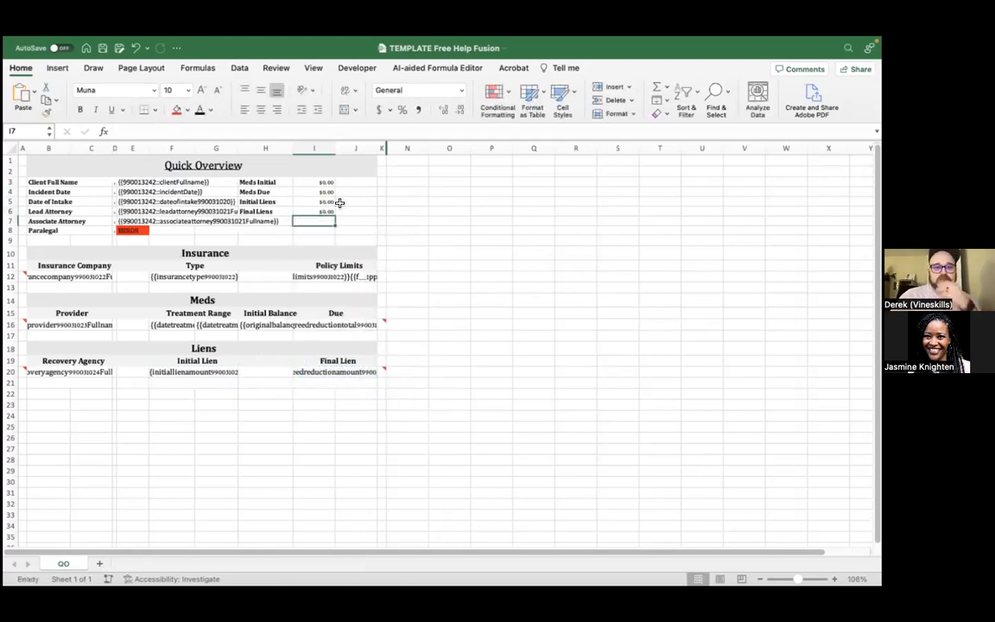
key(Up)
key(Up)
key(Up)
key(Up)
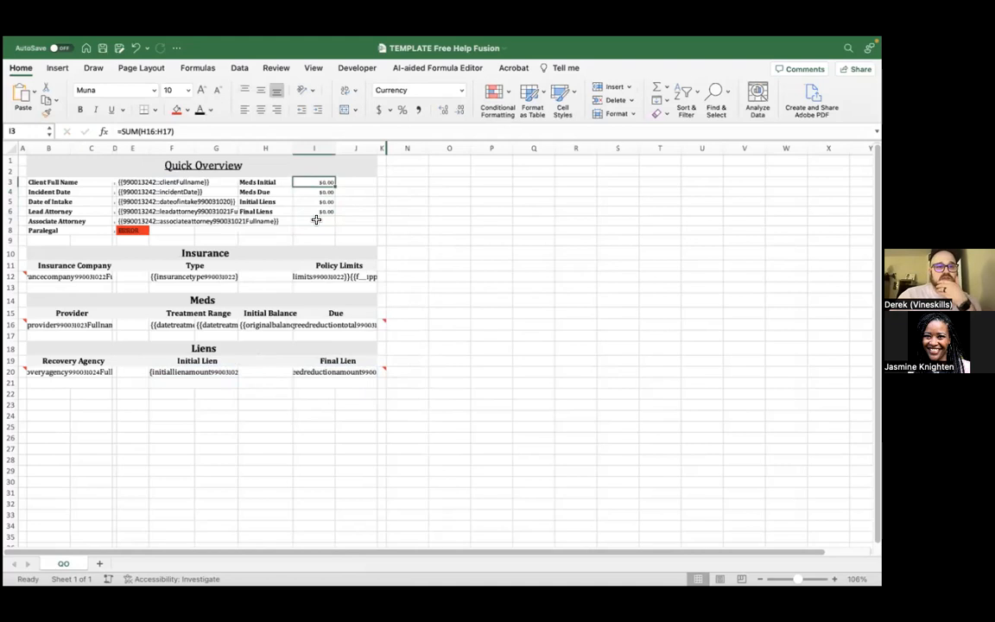
click(275, 458)
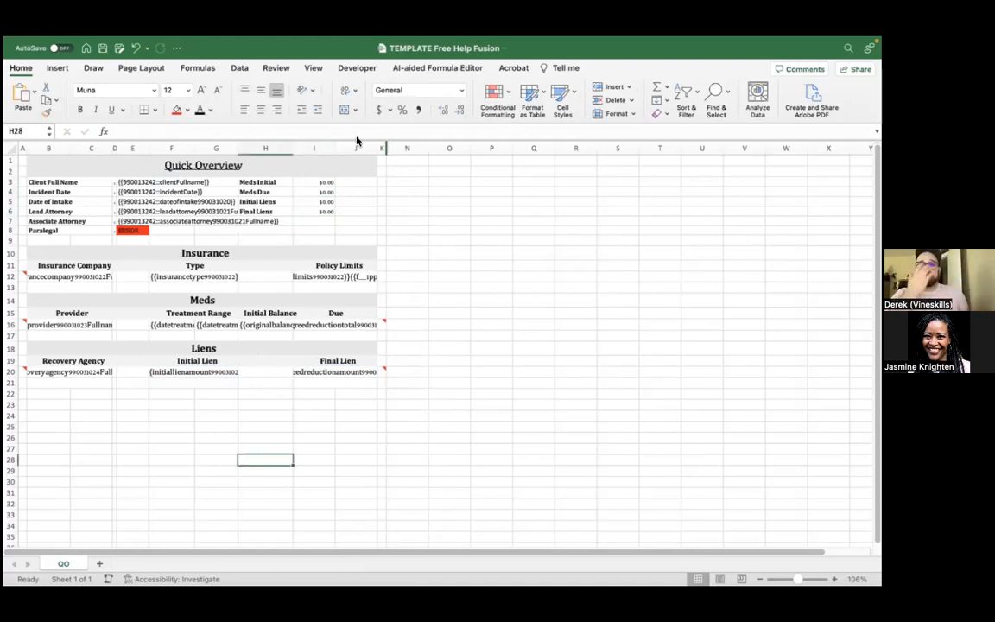
Switch the QO sheet to Page Layout view to check how the Quick Overview fits on the printed page
click(313, 67)
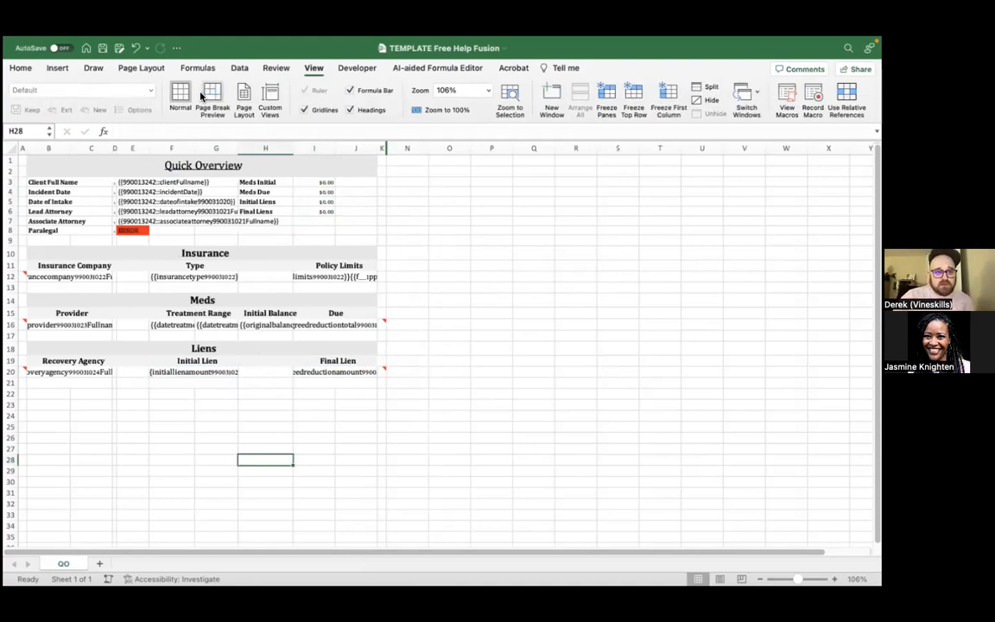
click(244, 97)
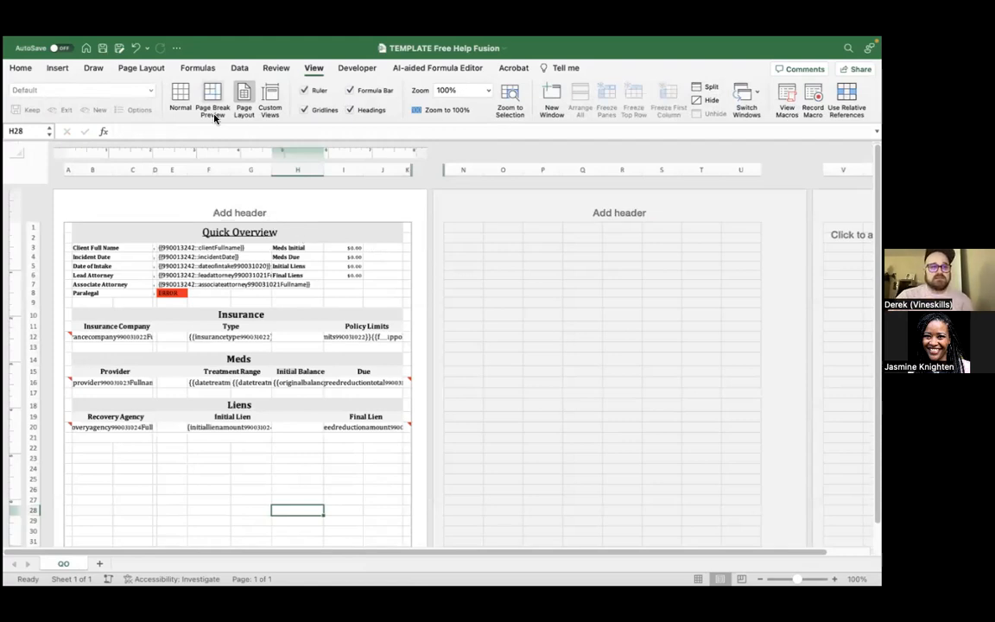
click(159, 69)
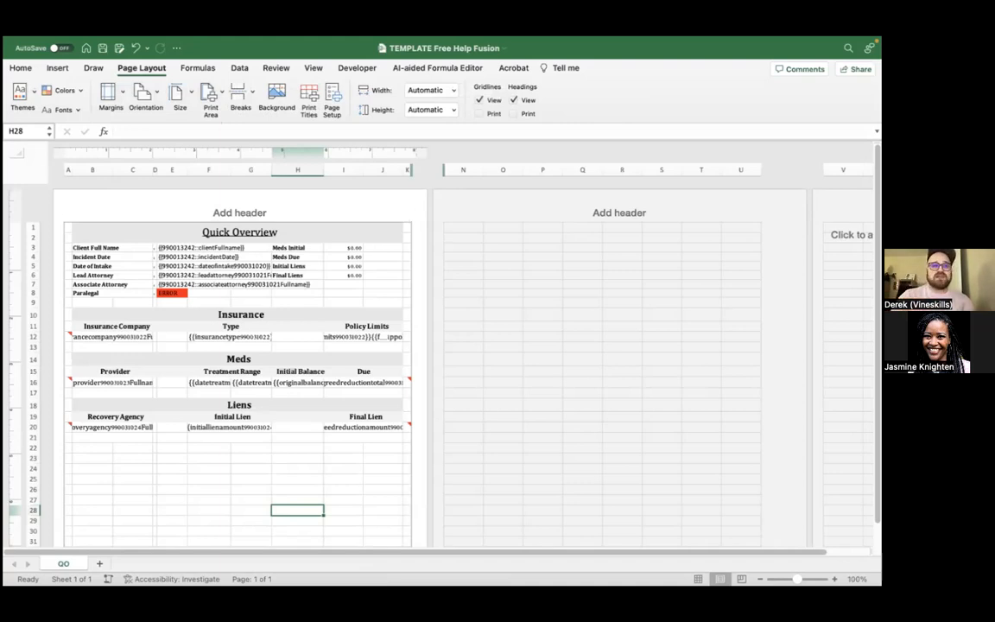
Save the template workbook and return to the Template section of the Free Help - Quick Summary ReportFusion in Filevine
click(103, 48)
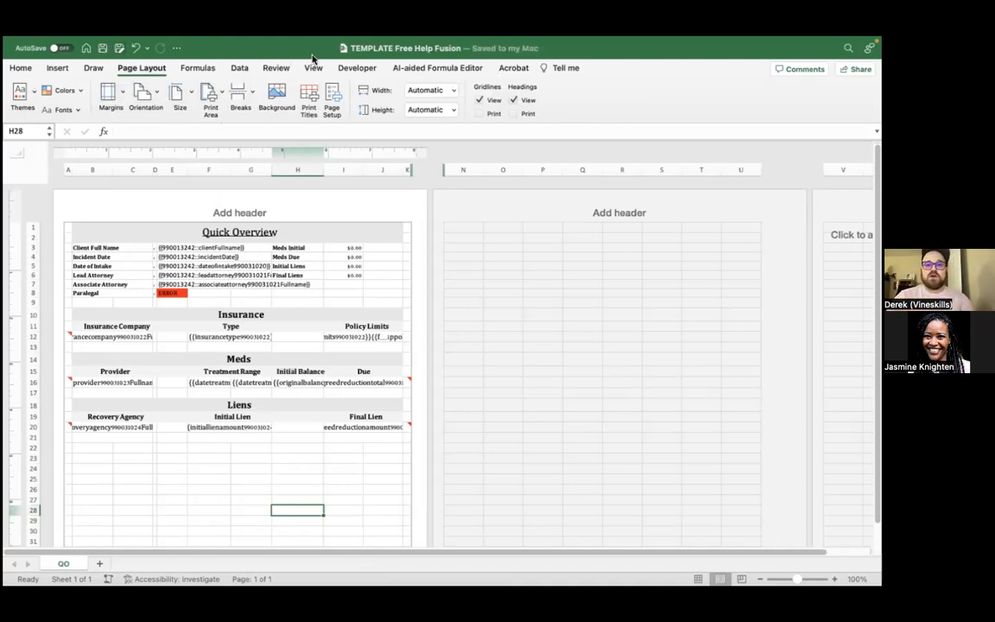
key(ctrl+Right)
click(302, 258)
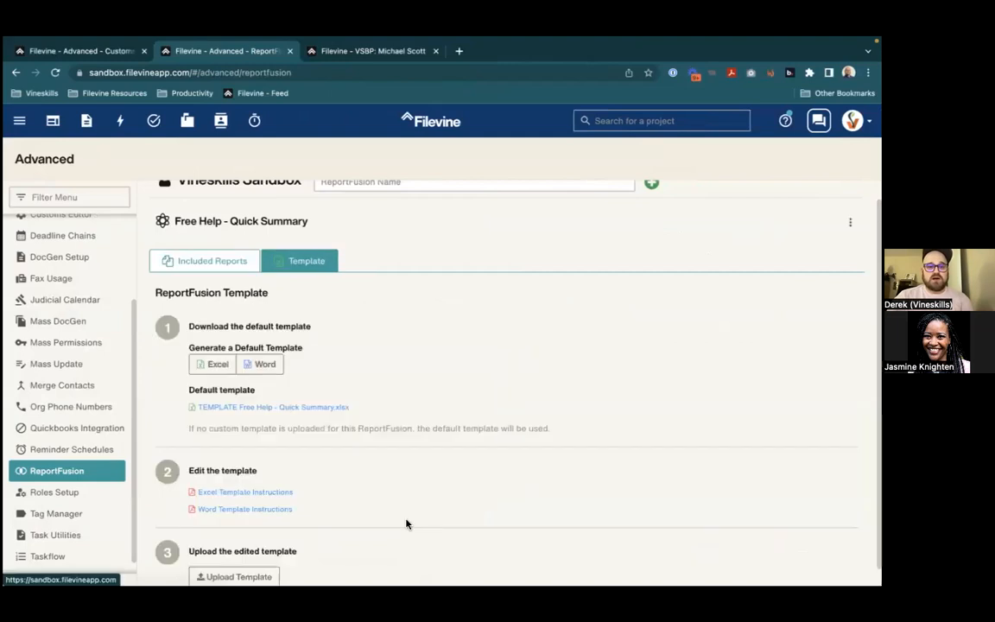
Upload TEMPLATE Free Help Fusion.xlsx from Downloads as the edited template for the Free Help - Quick Summary ReportFusion
click(242, 560)
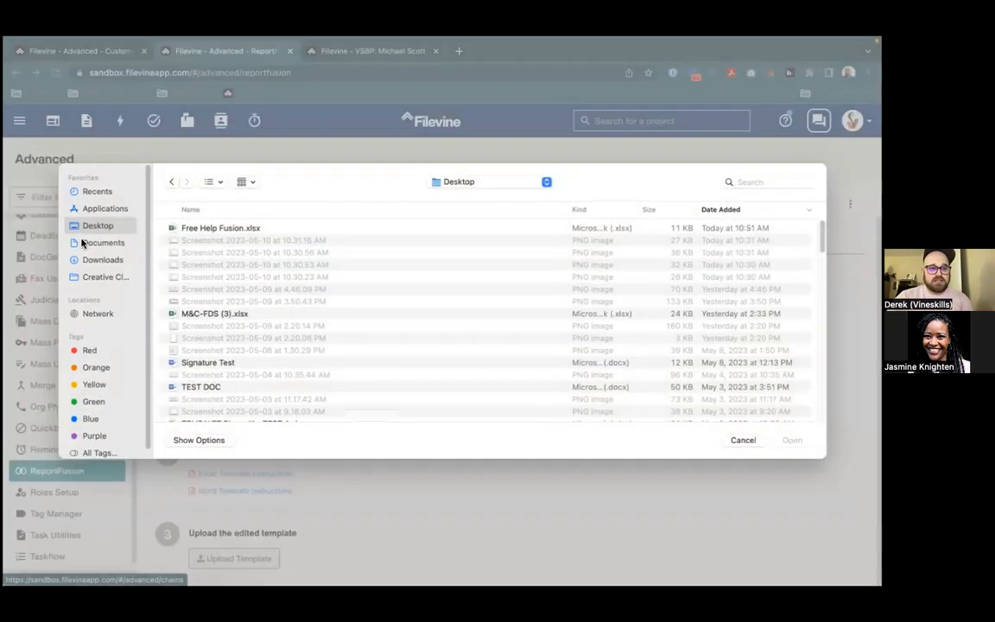
click(100, 260)
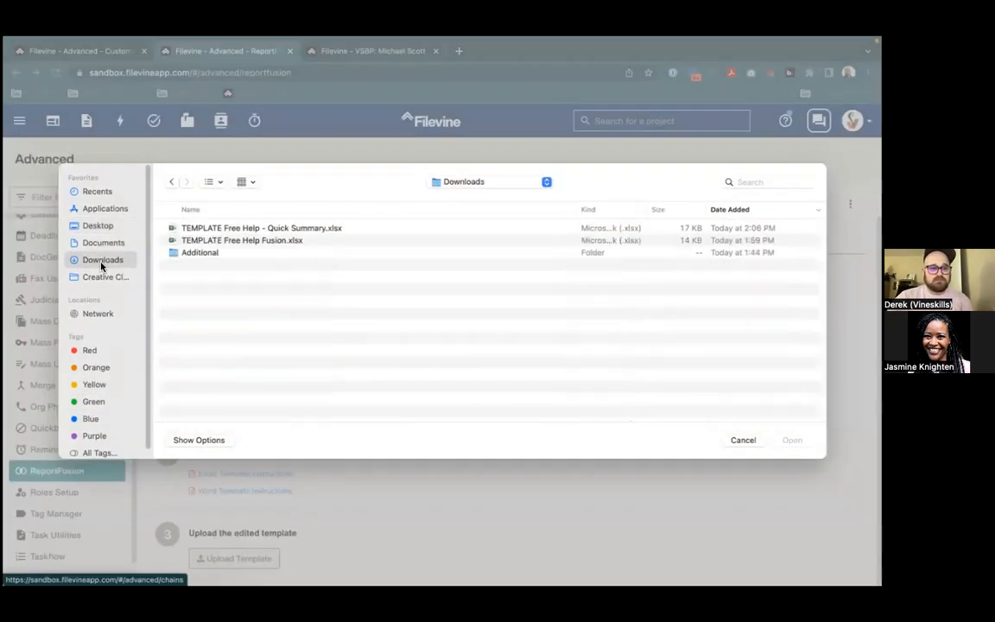
click(299, 230)
key(ctrl+Left)
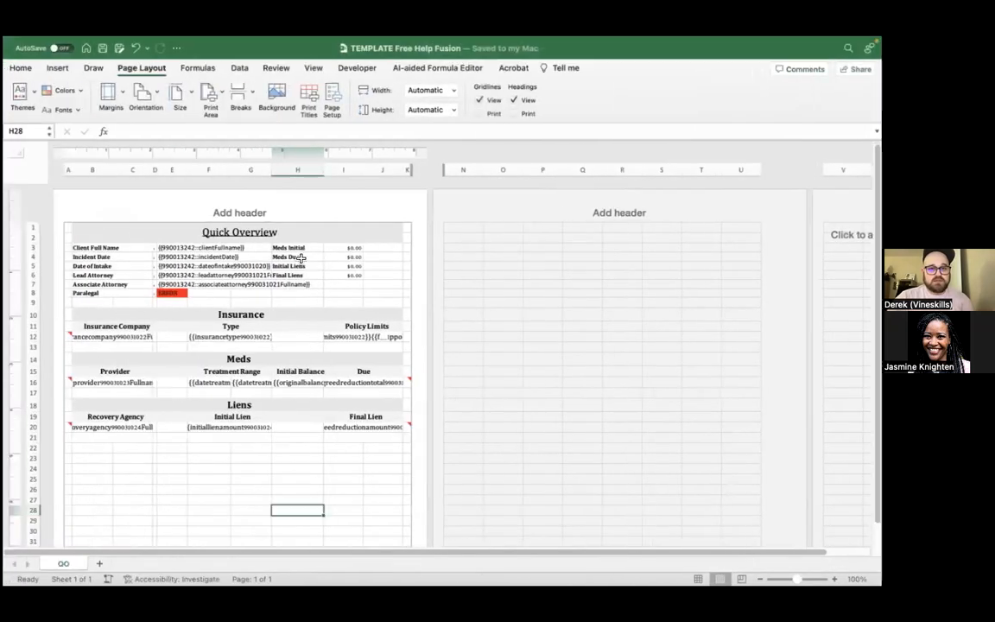
key(ctrl+Right)
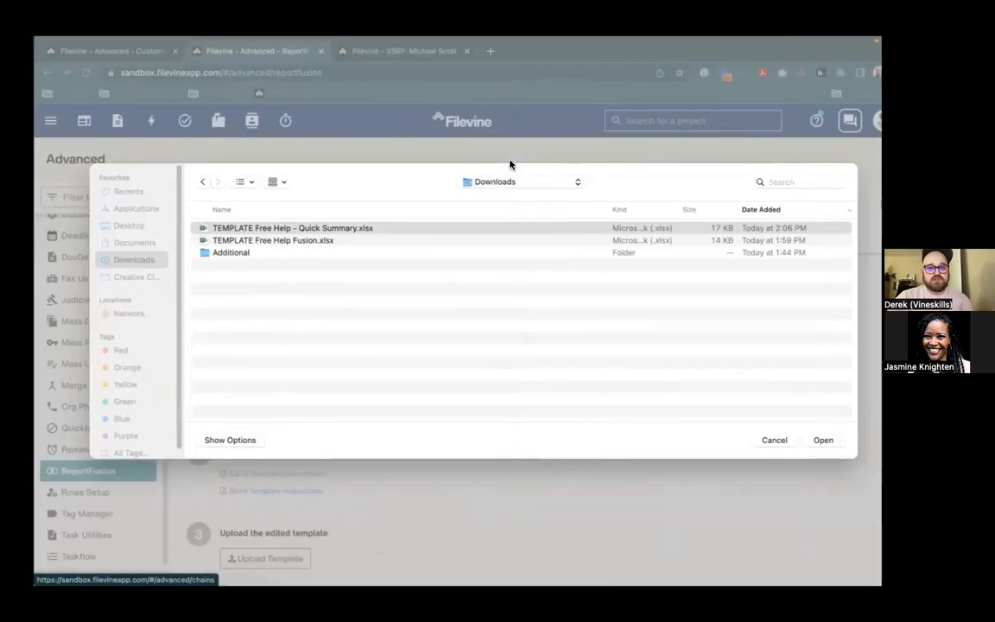
click(292, 242)
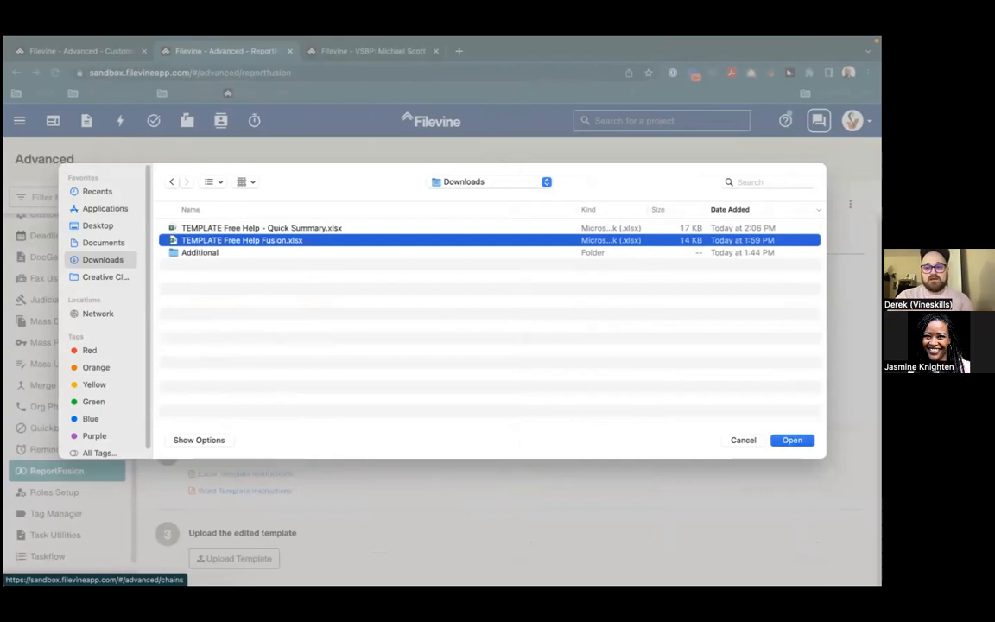
key(Return)
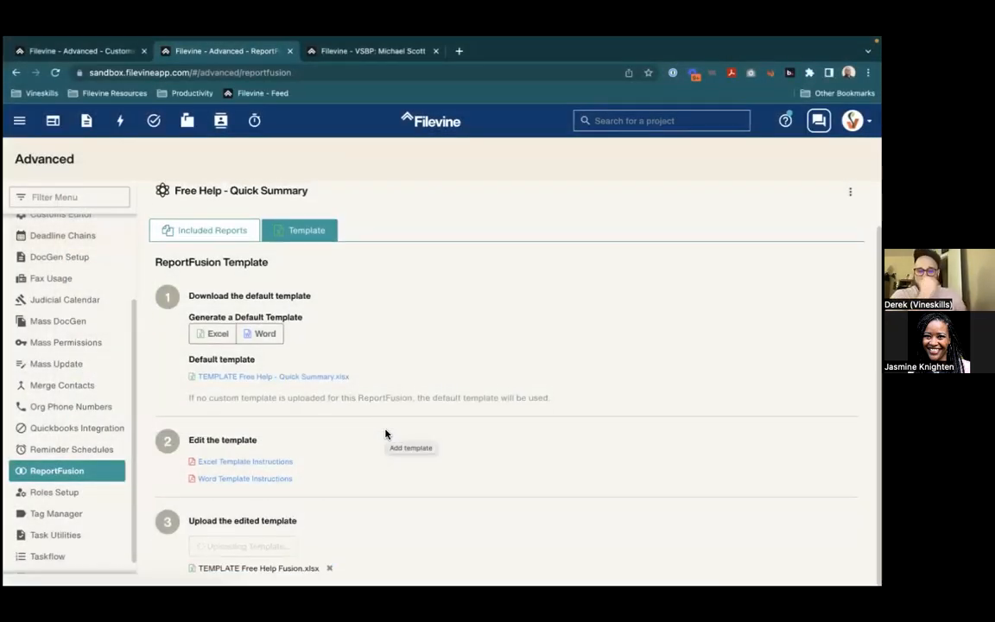
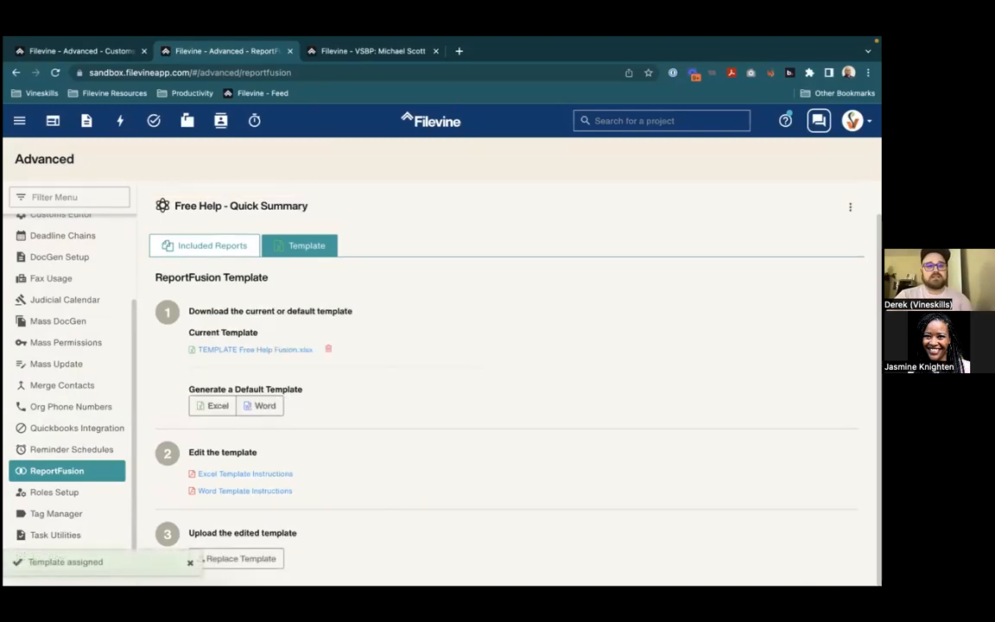
Reload the client project and generate the Free Help - Quick Summary fusion in its Case Summary section
click(393, 51)
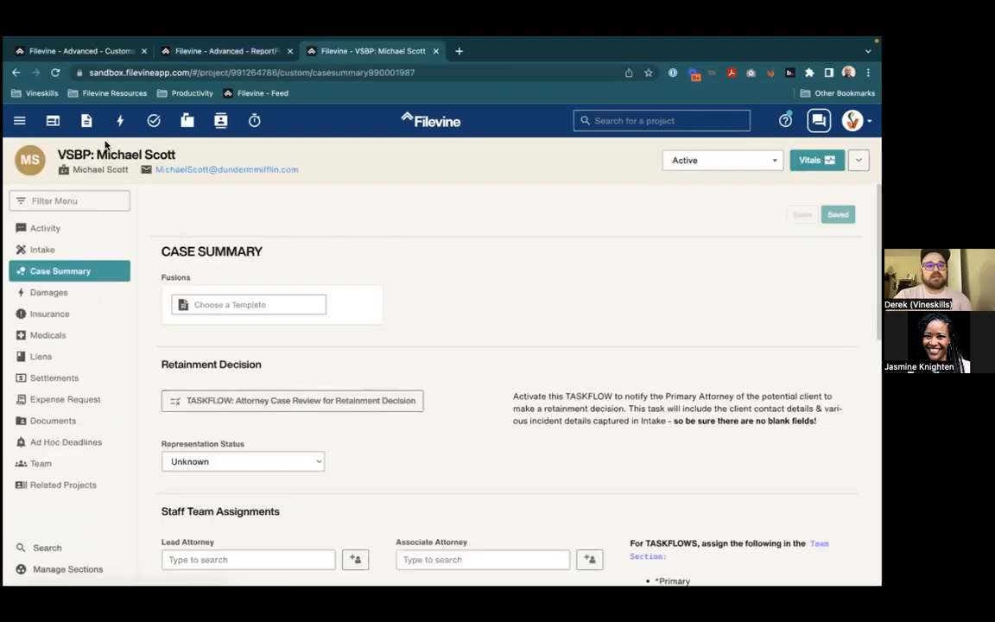
click(54, 73)
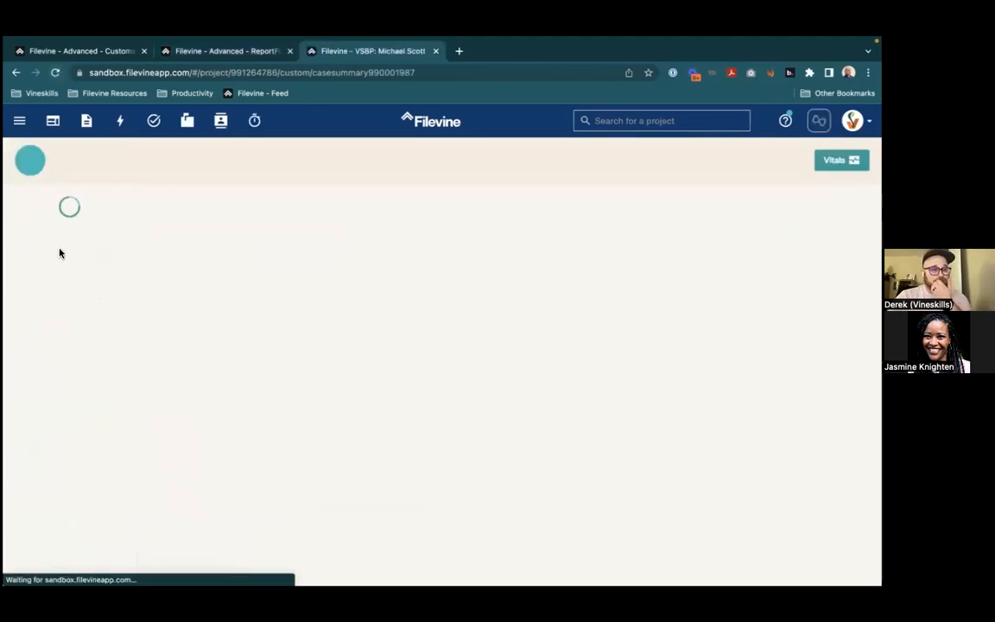
click(256, 305)
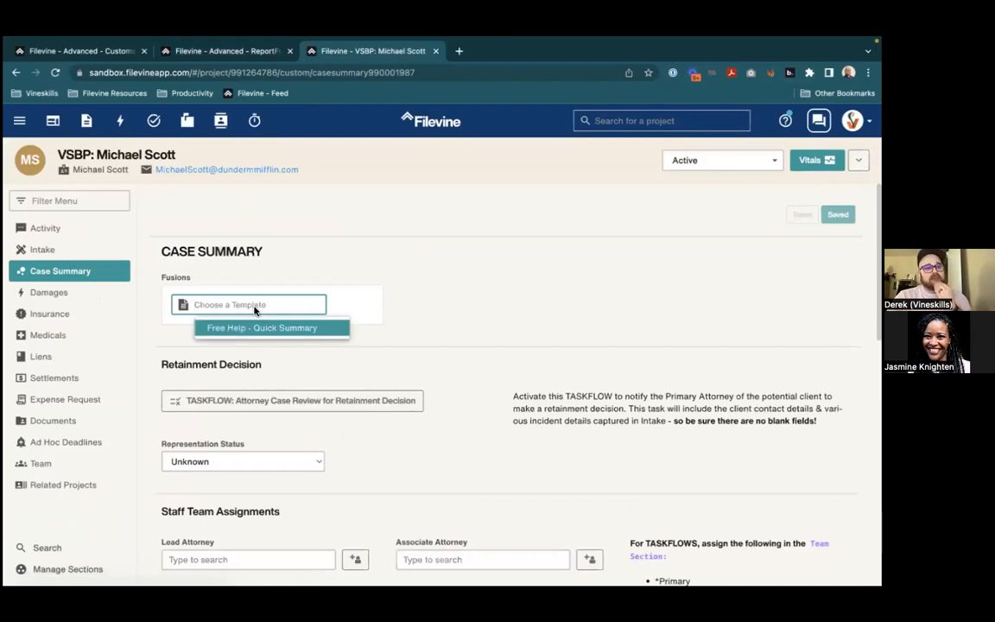
click(256, 327)
click(212, 347)
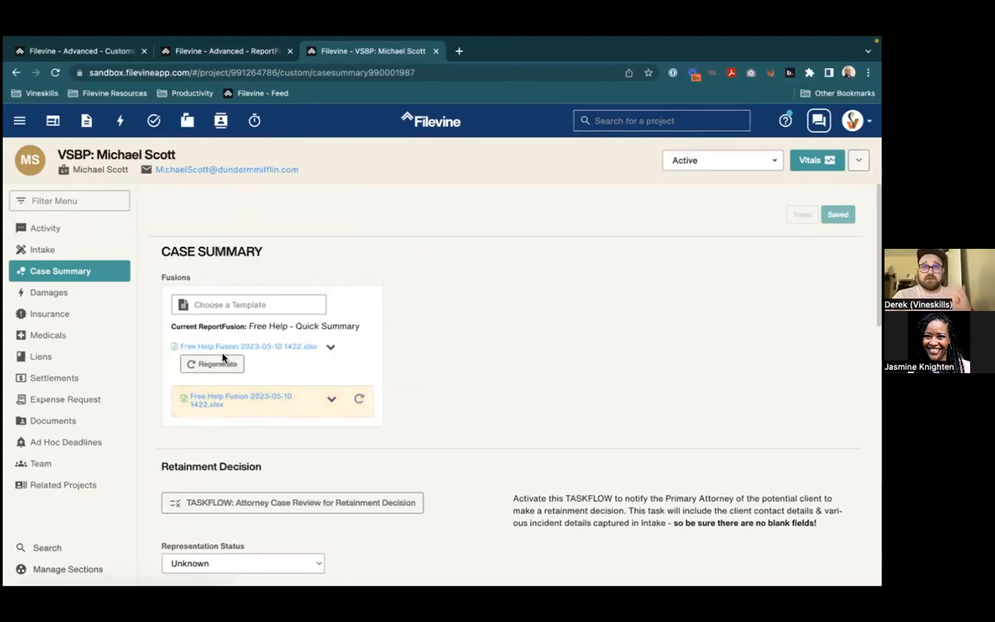
Review the reports included in the Free Help - Quick Summary ReportFusion, and return to the project's Case Summary
click(203, 51)
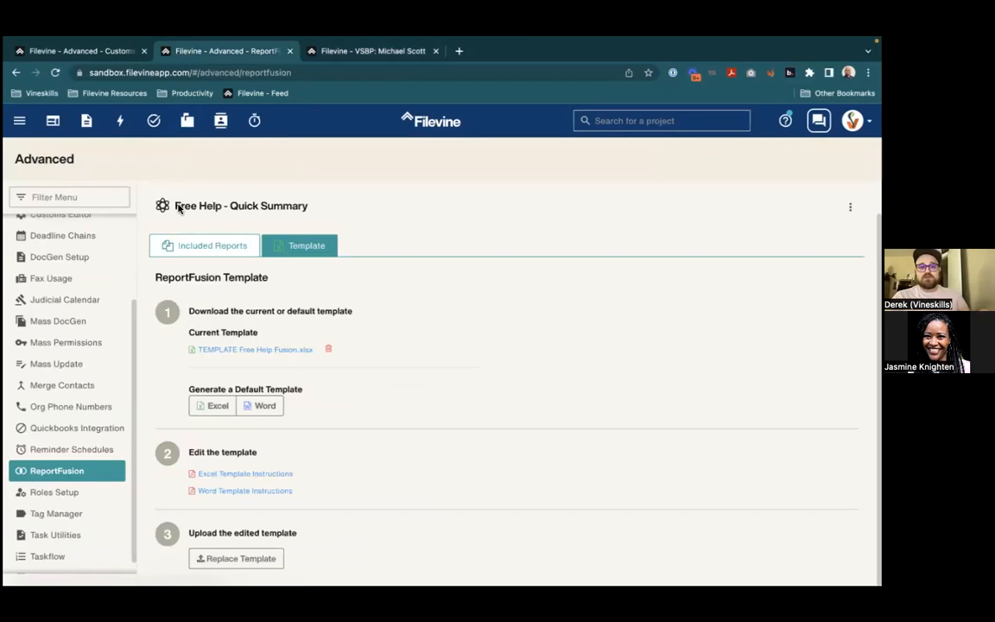
click(189, 247)
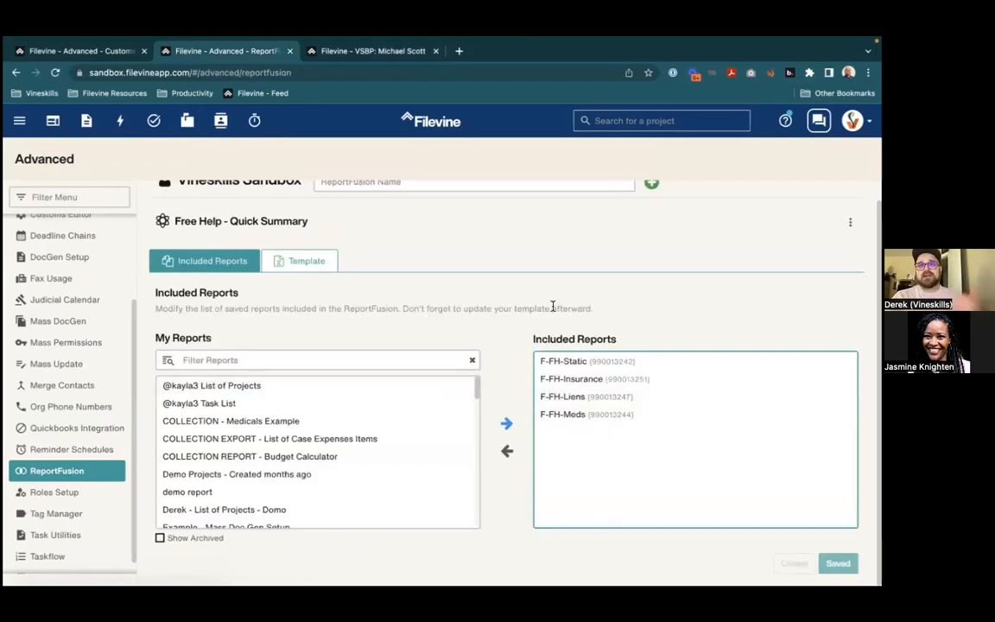
click(291, 259)
click(346, 52)
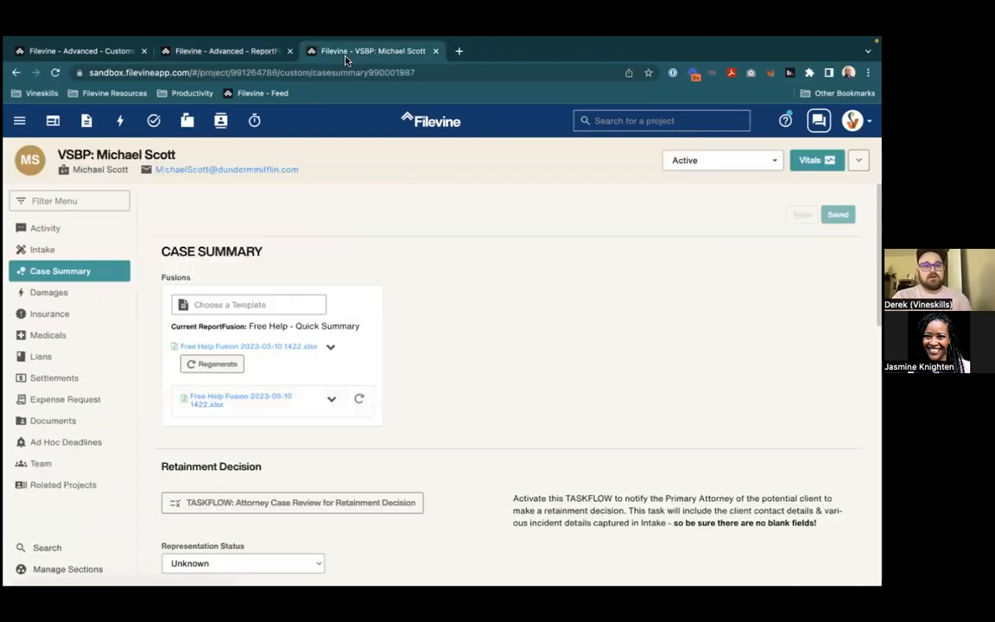
Open the generated Free Help Fusion 2023-05-10 1422.xlsx in Excel and examine the Quick Overview's Incident Date cell
click(235, 399)
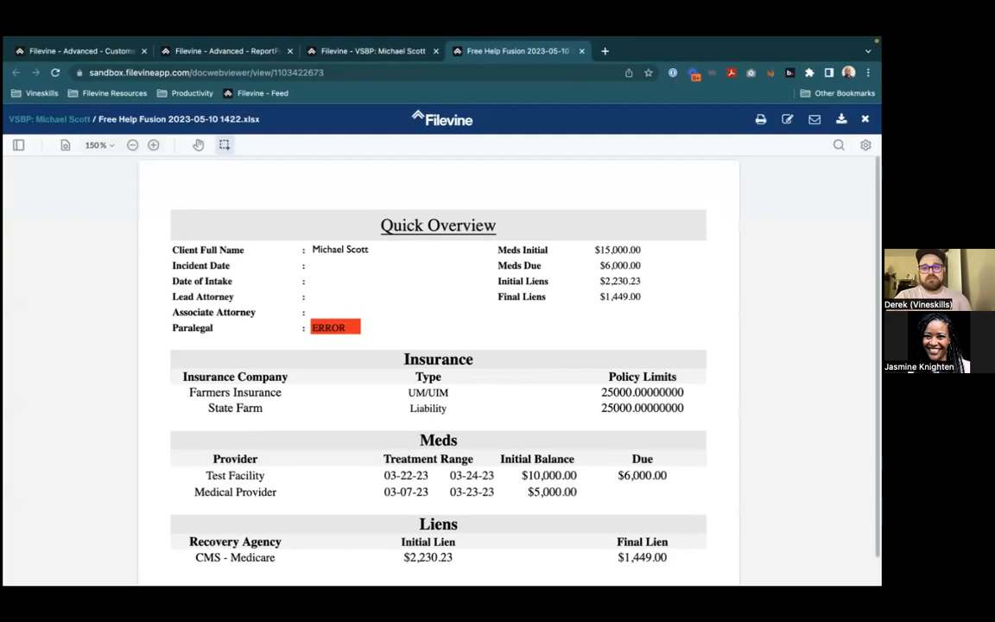
click(106, 571)
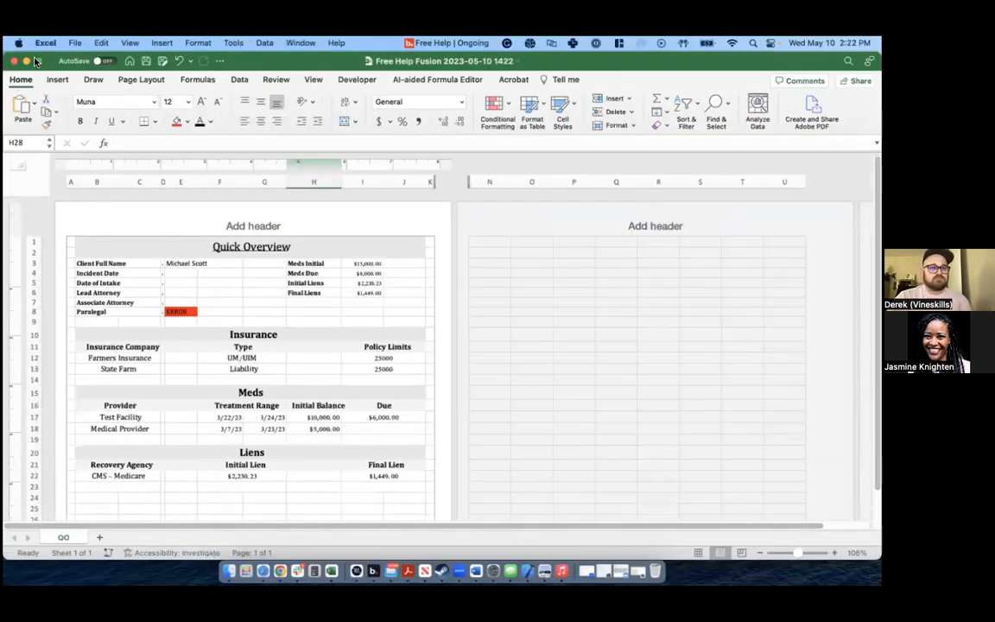
click(34, 60)
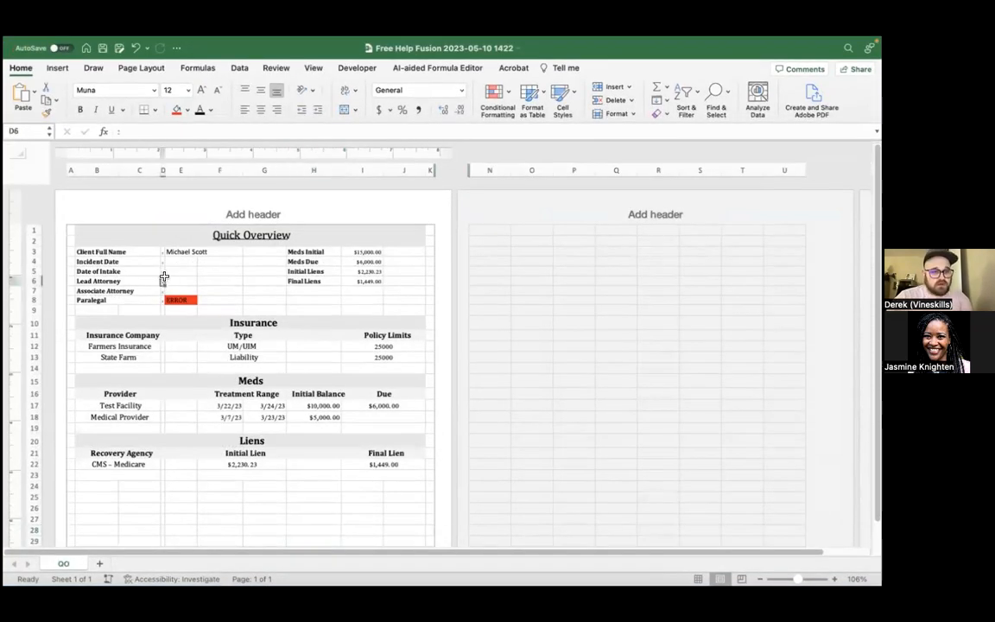
click(179, 263)
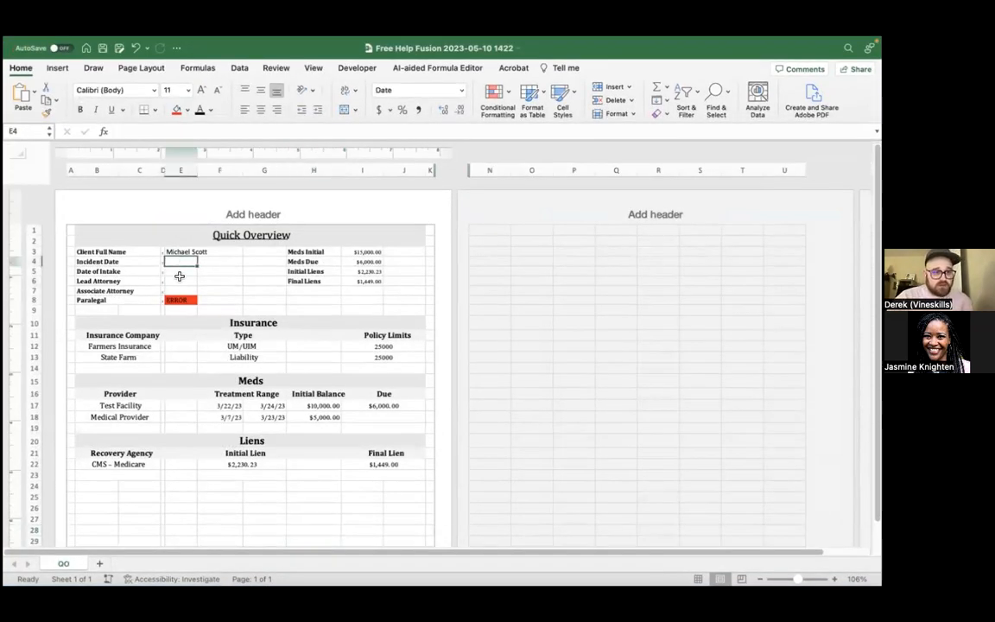
Return to the Filevine project and set the Date of Intake to 05/11/2023 in the Intake section
key(ctrl+Left)
click(378, 49)
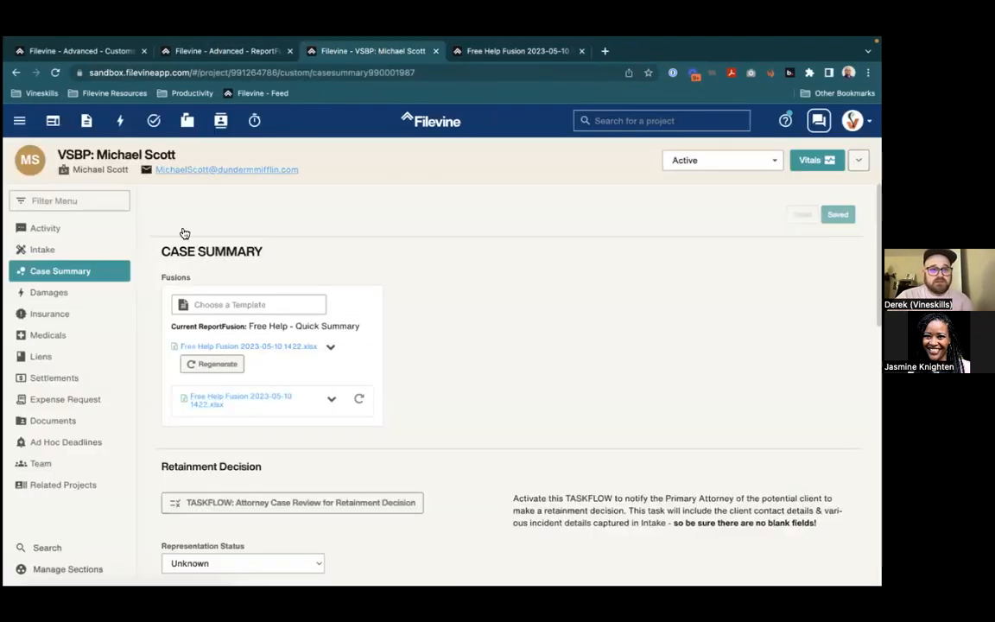
click(52, 250)
scroll(344, 391, down, 5)
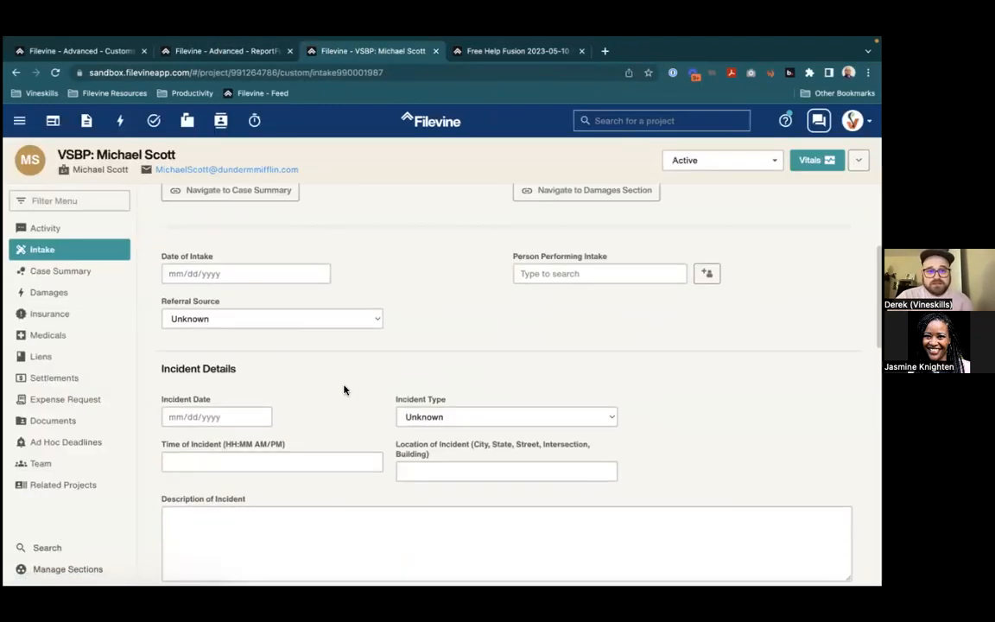
click(242, 268)
click(256, 358)
scroll(353, 346, down, 1)
scroll(353, 345, down, 10)
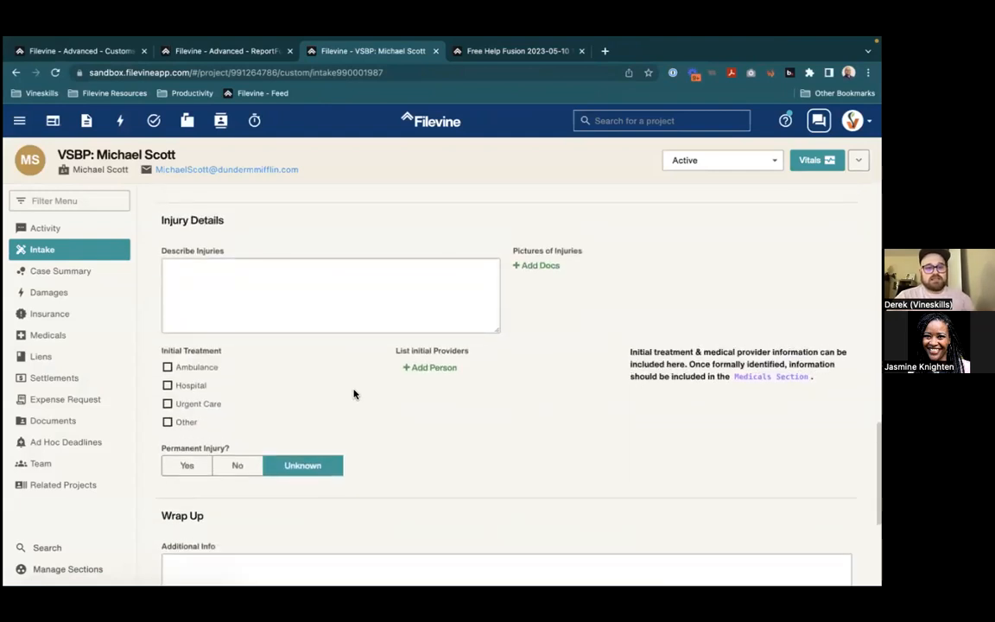
Assign the existing staff contact as Lead Attorney in the Case Summary's Staff Team Assignments
click(99, 271)
scroll(226, 336, down, 5)
scroll(226, 336, up, 1)
click(223, 315)
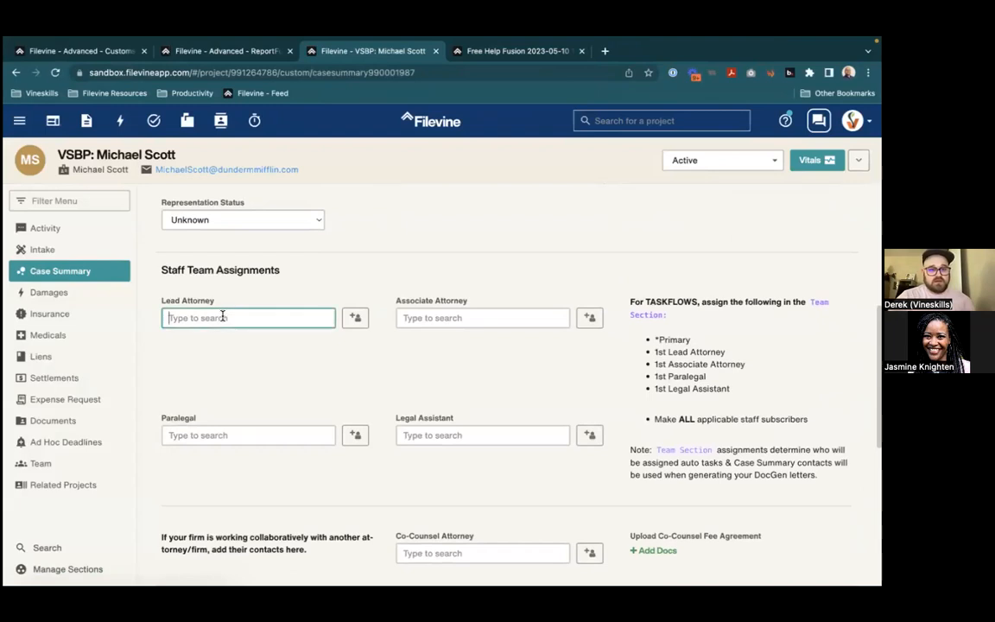
text(DEREK)
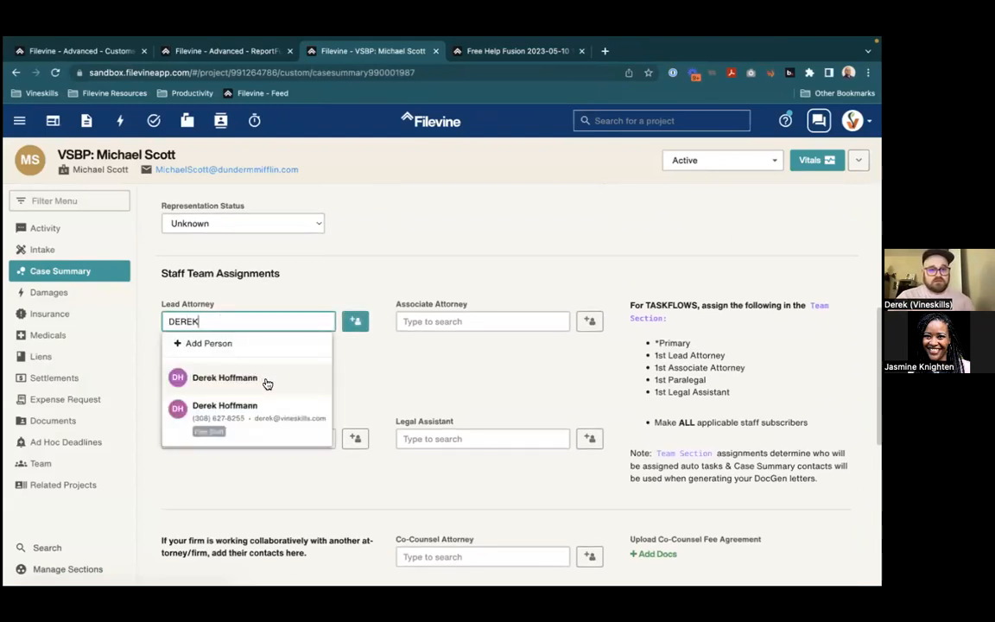
click(266, 382)
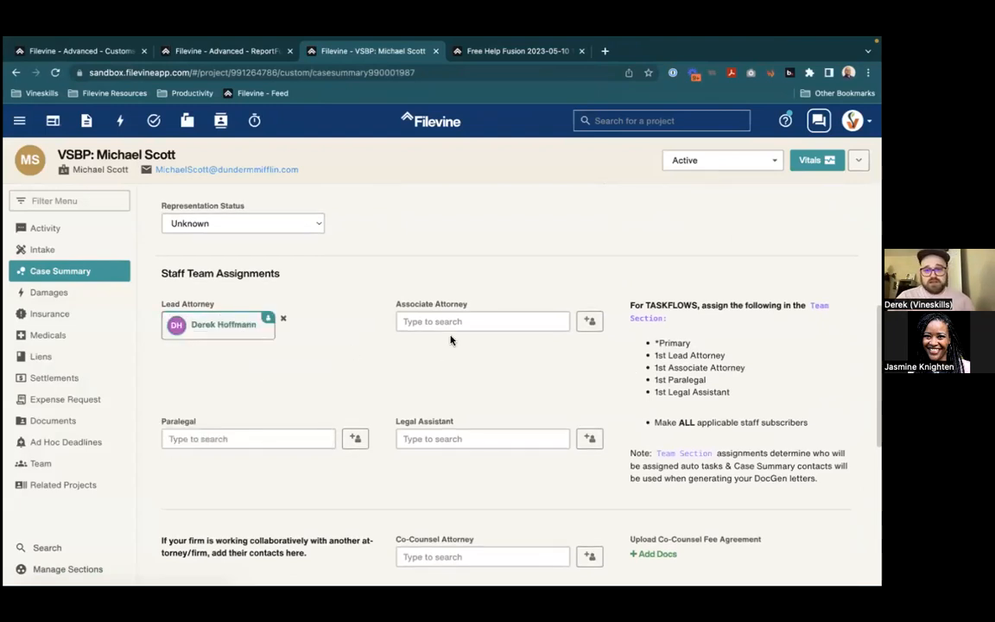
click(289, 443)
text(JAS)
click(435, 392)
Assign a test contact as Associate Attorney by searching the contacts for TEST
click(484, 321)
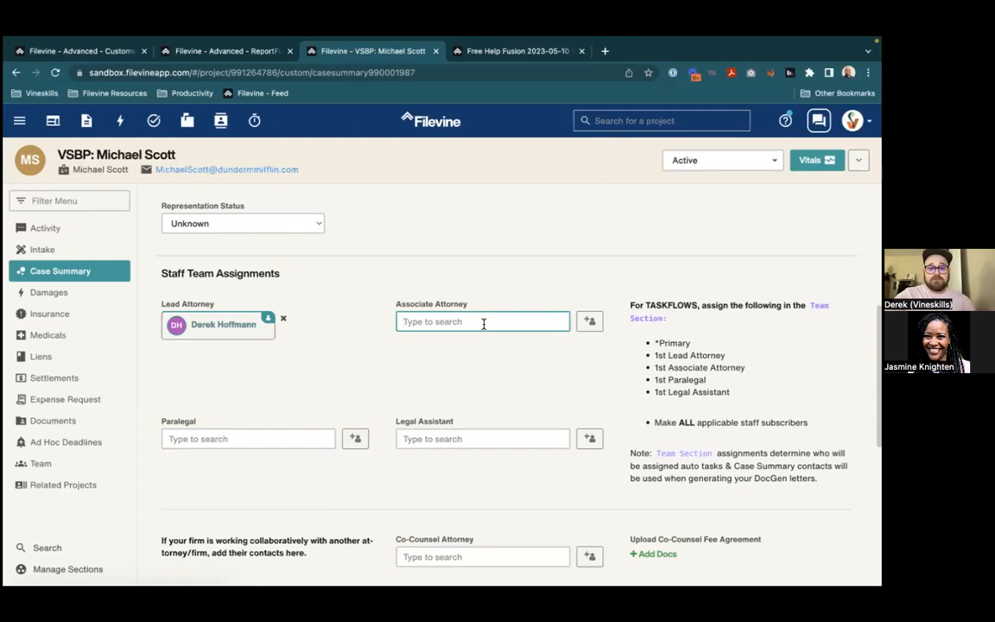
text(JAS)
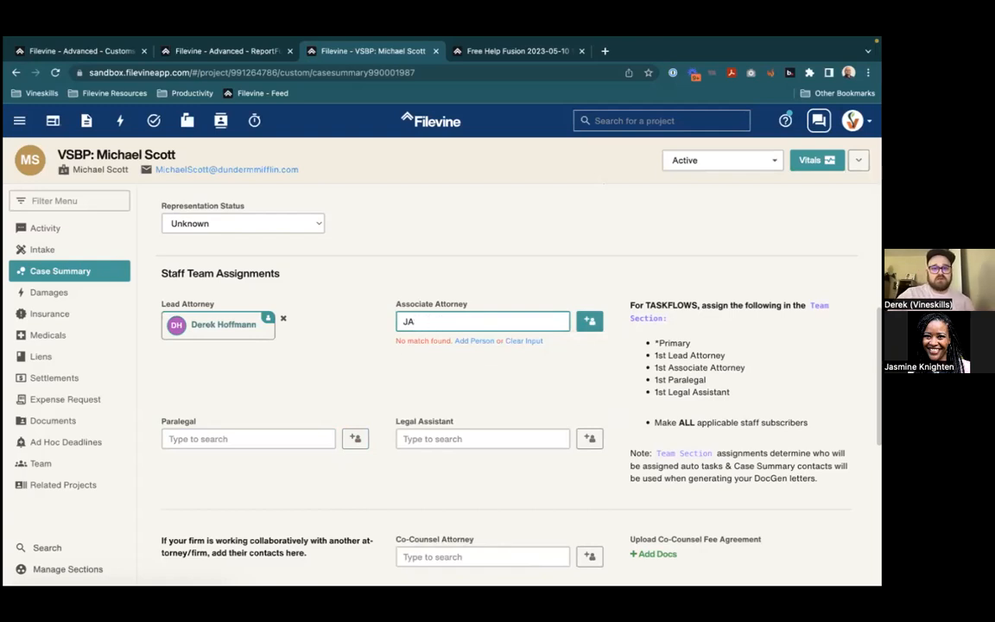
key(BackSpace)
key(BackSpace)
text(TEST)
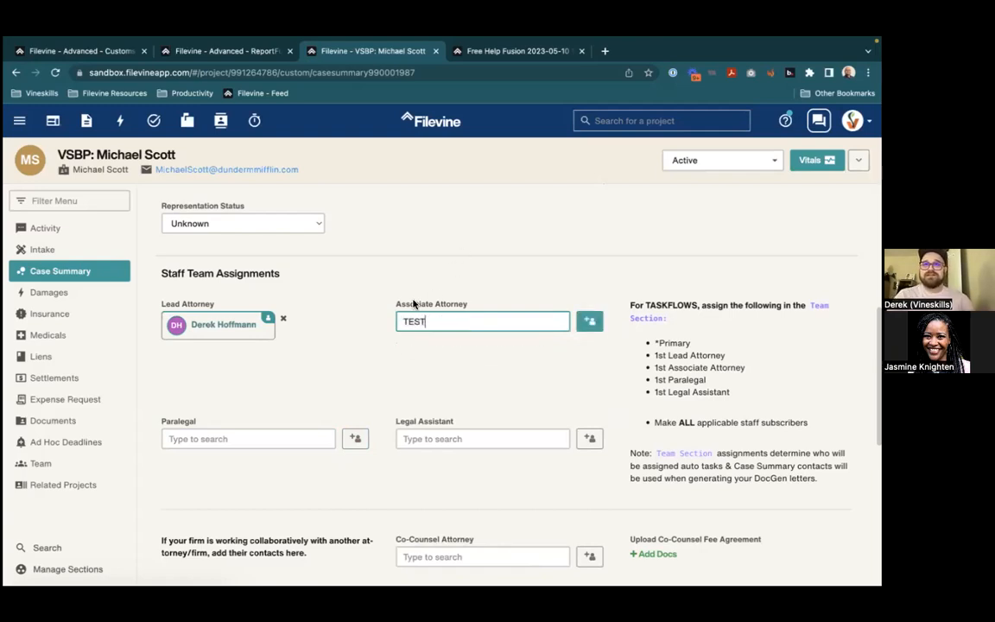
click(528, 381)
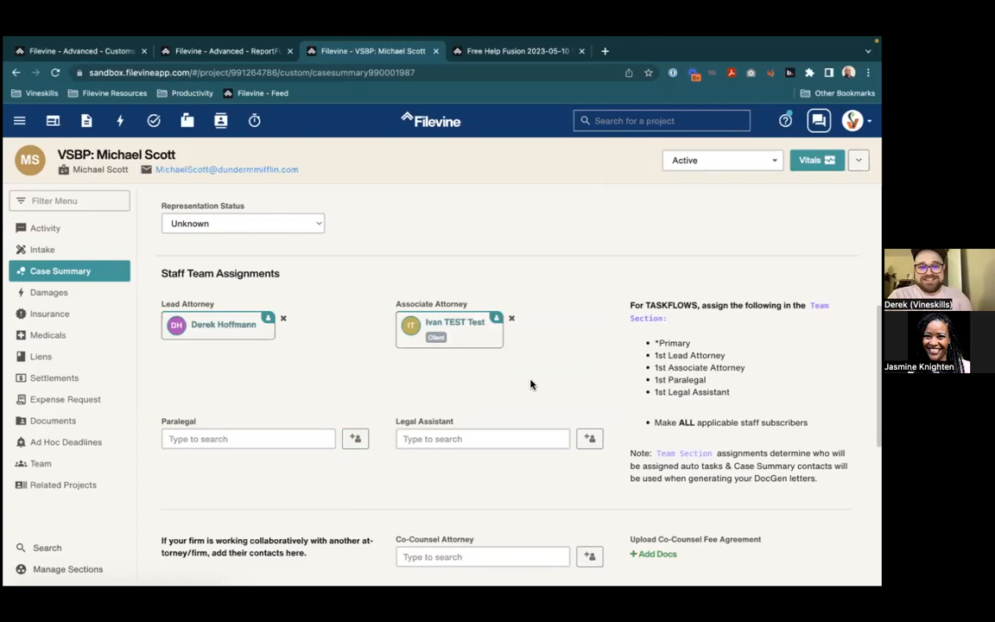
Check which fields the generated summary needs, and set the Incident Date to 05/10/2023 in the project's Intake section
scroll(376, 387, down, 3)
scroll(374, 389, up, 2)
scroll(371, 380, down, 3)
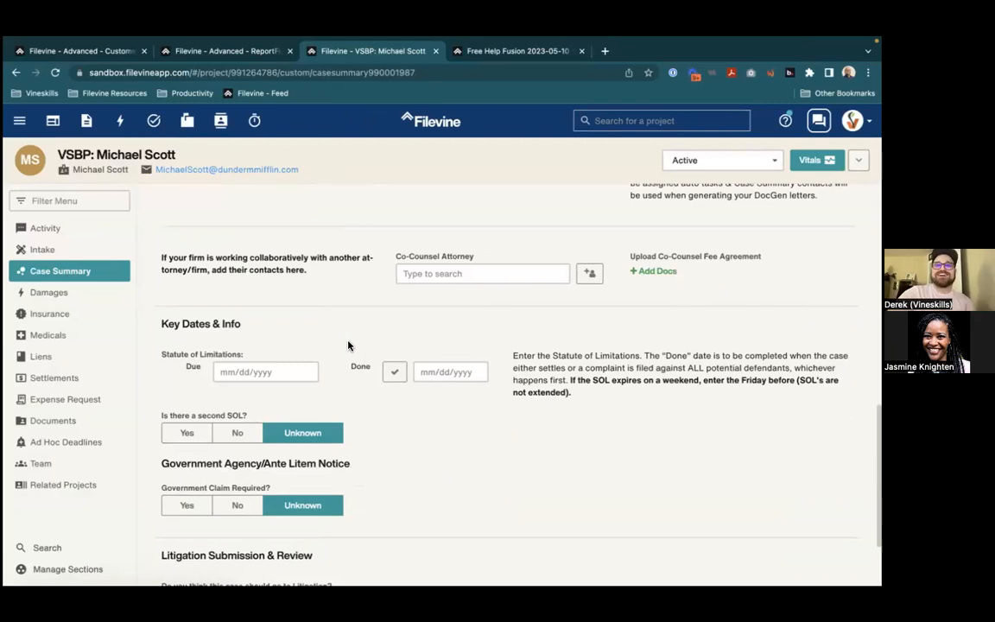
key(ctrl+Left)
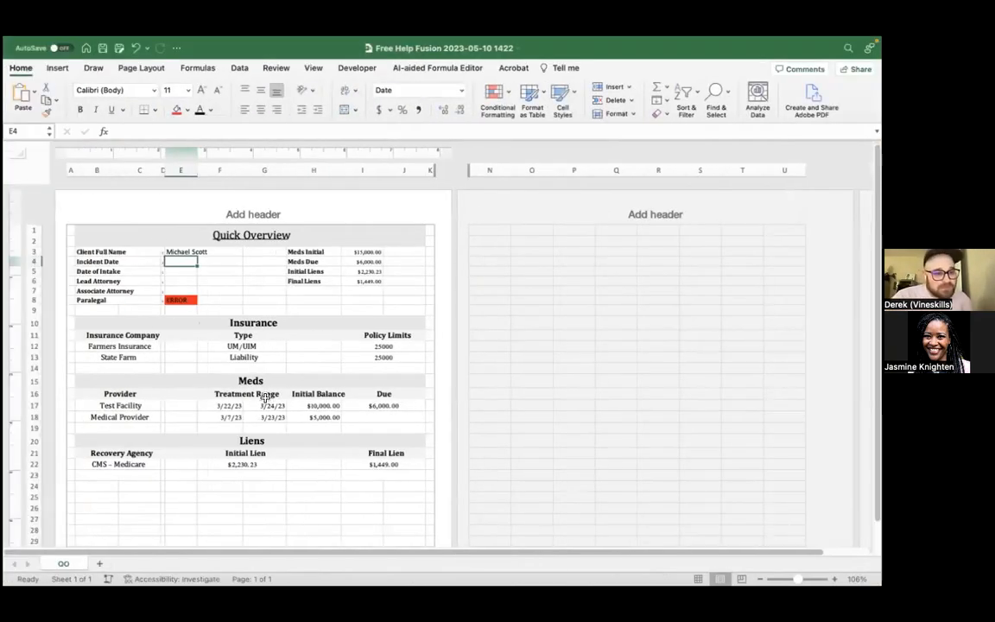
key(ctrl+Right)
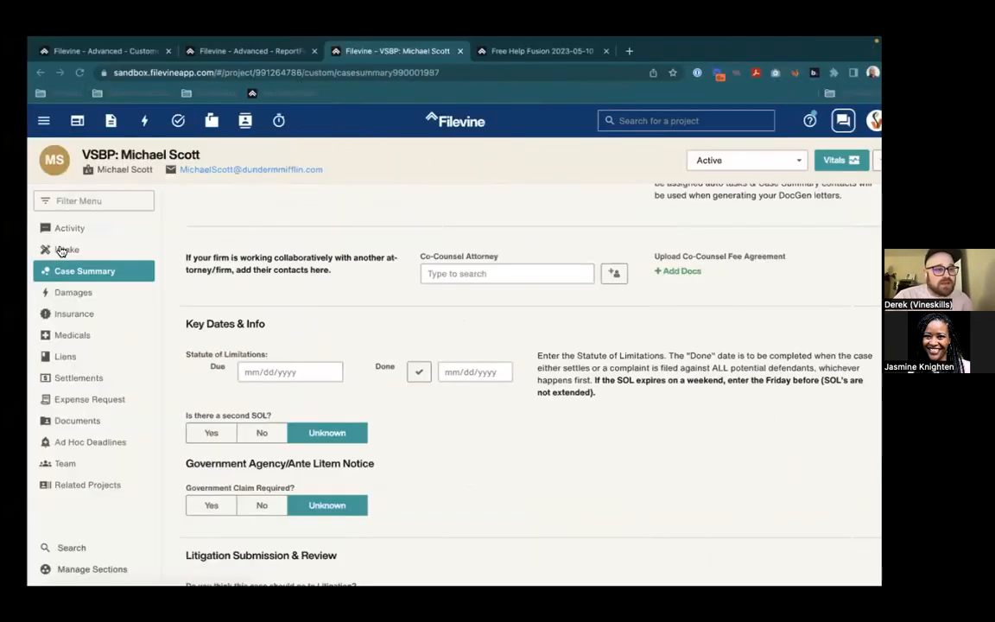
click(58, 252)
scroll(338, 430, down, 5)
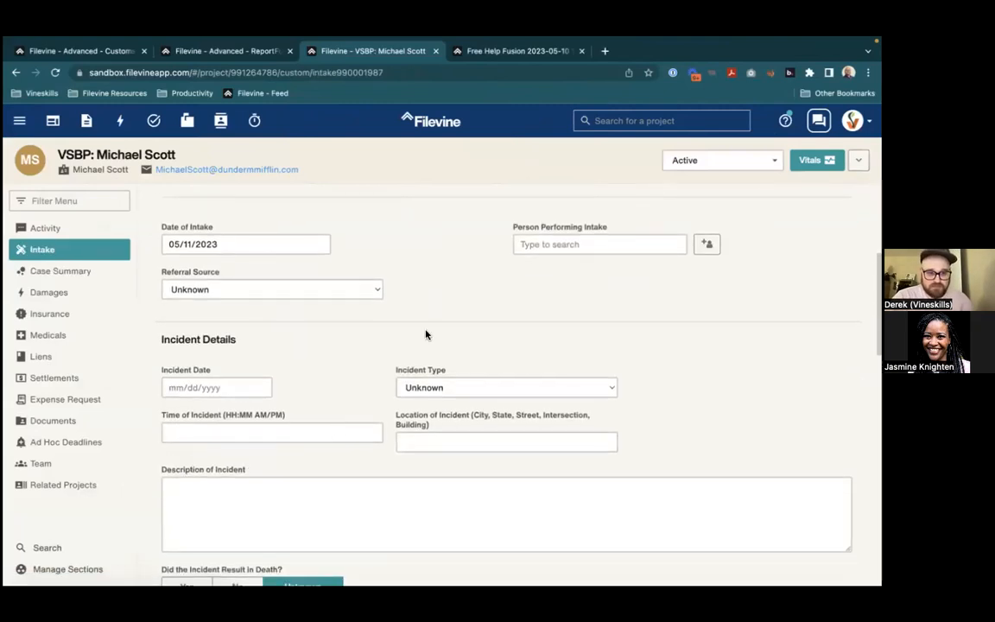
click(218, 387)
click(235, 275)
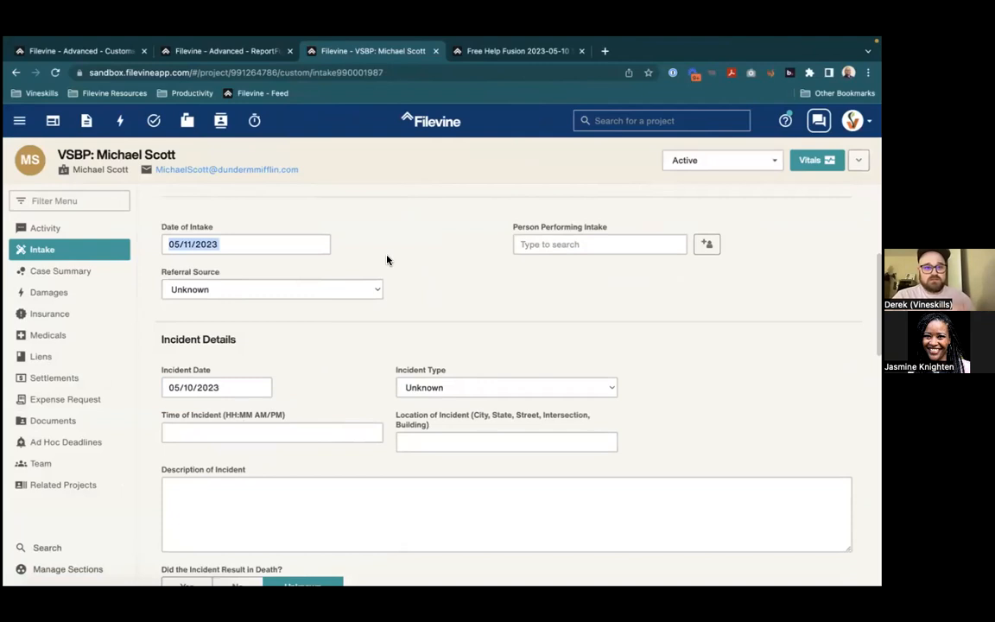
Switch to the generated workbook in Excel and inspect the Policy Limits formula of the Farmers Insurance row
key(ctrl+Left)
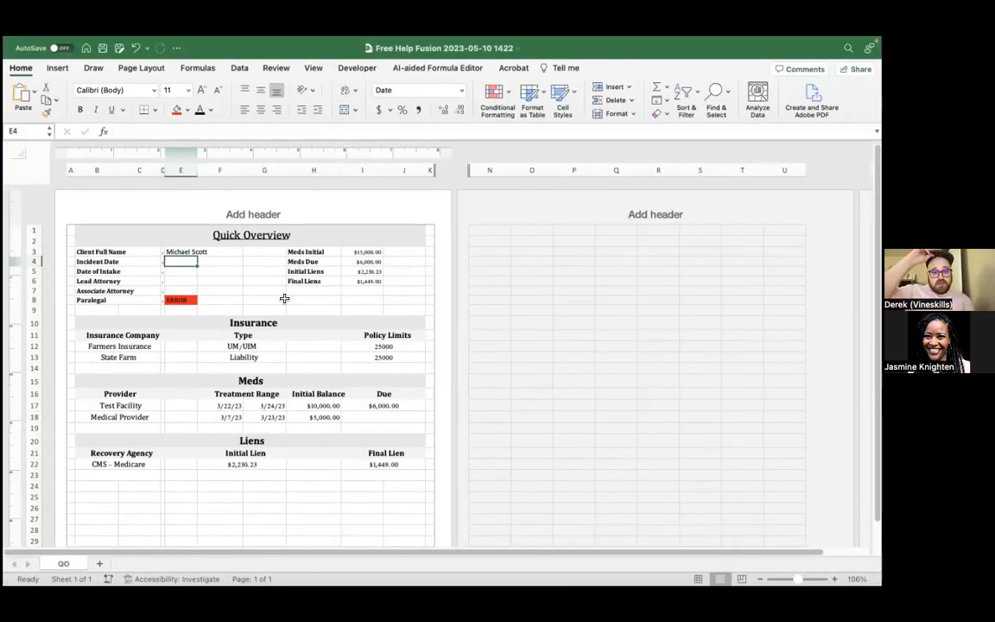
click(378, 347)
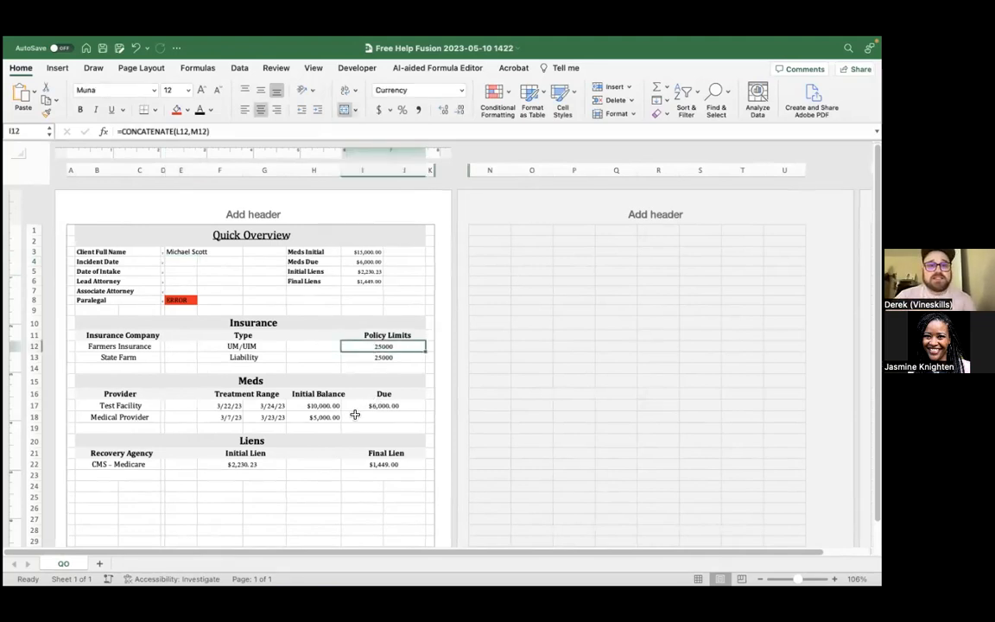
Apply the Accounting number format to the State Farm row's Policy Limits cell and re-enter its CONCATENATE formula
click(369, 415)
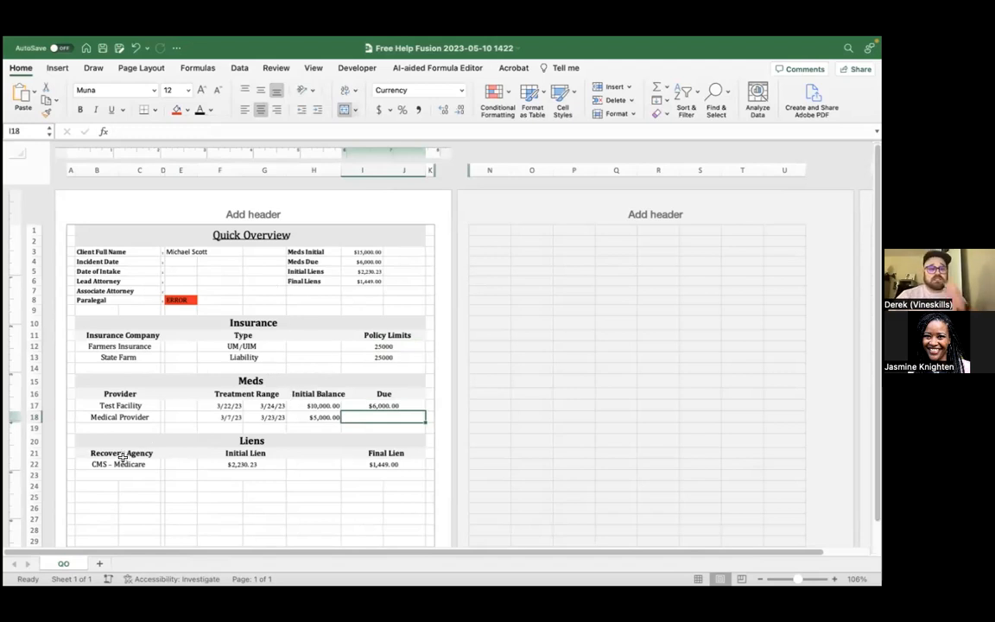
click(397, 358)
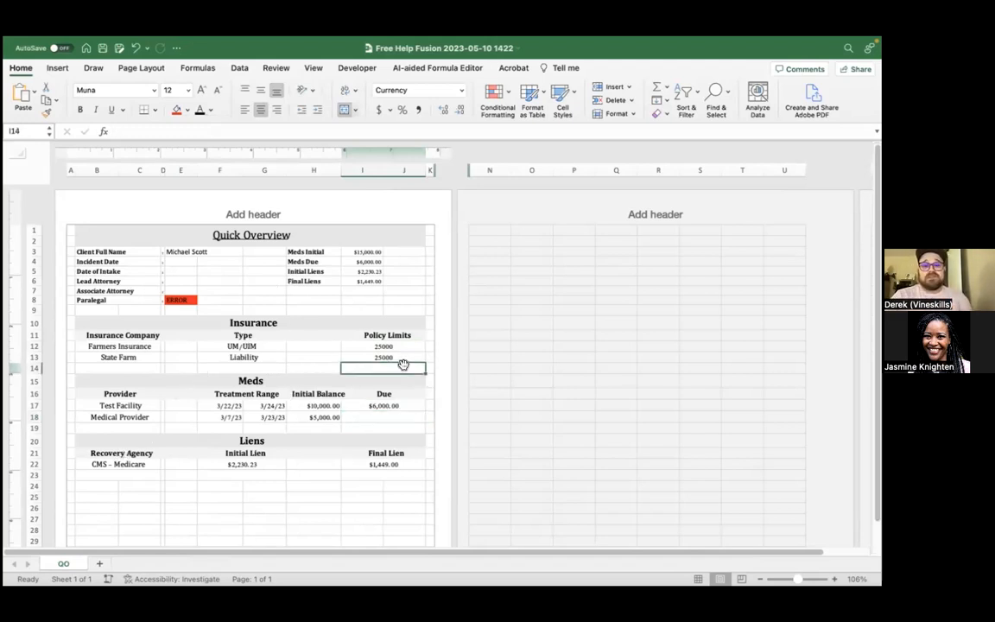
click(461, 90)
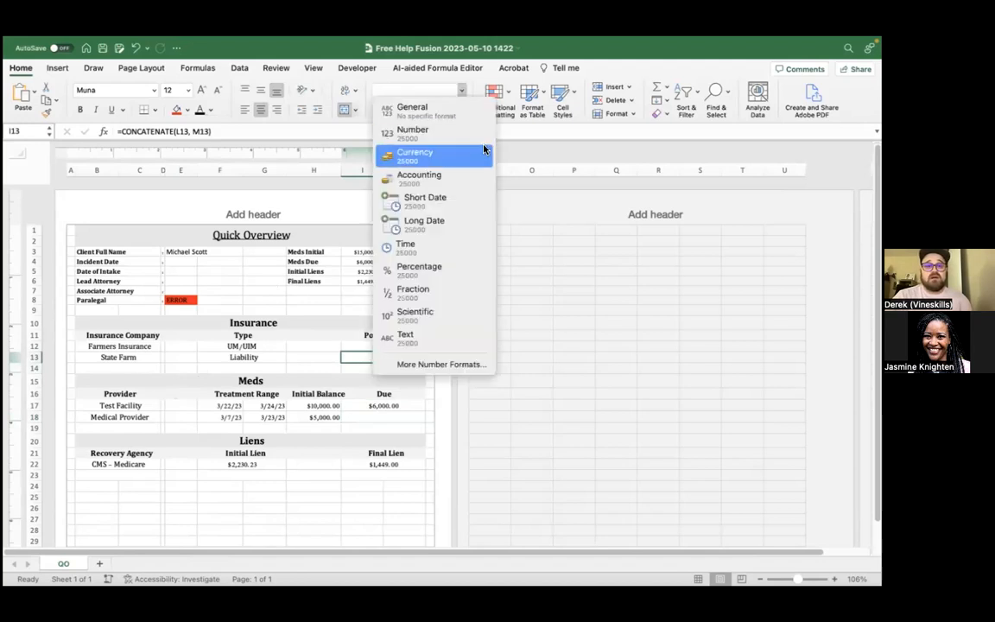
click(440, 177)
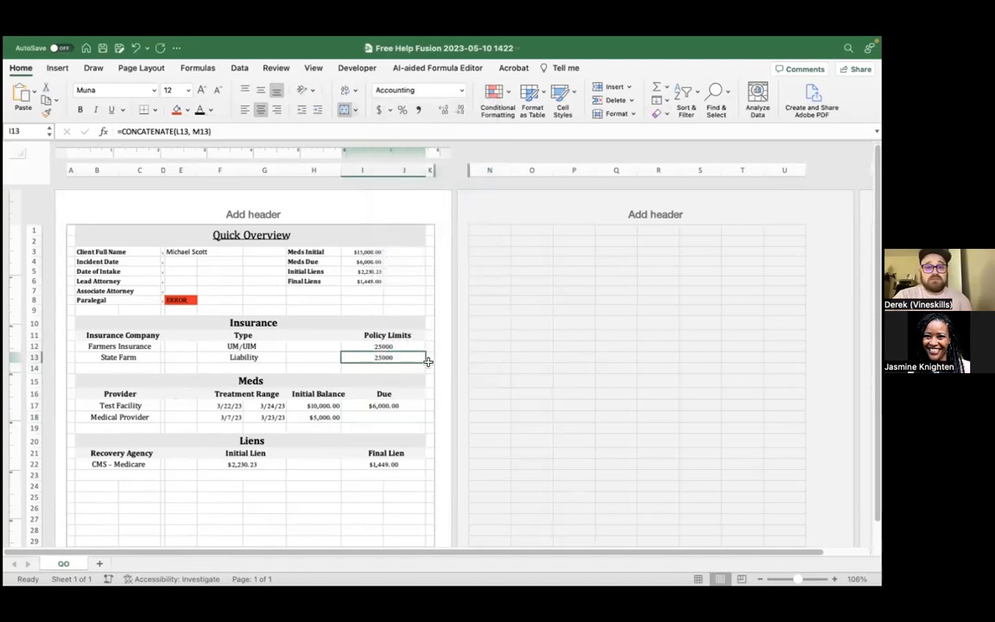
click(136, 132)
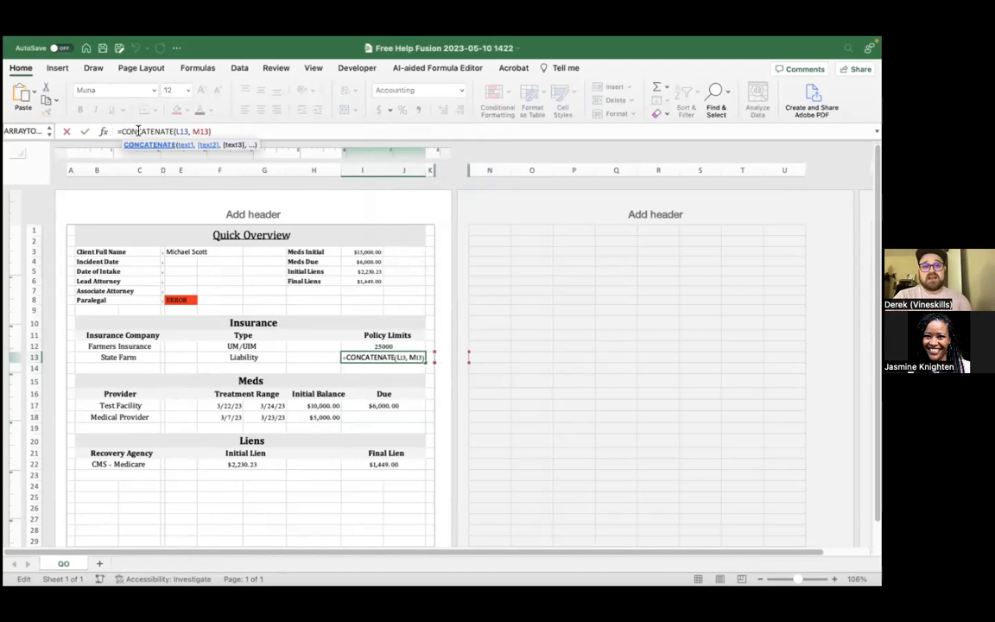
click(223, 134)
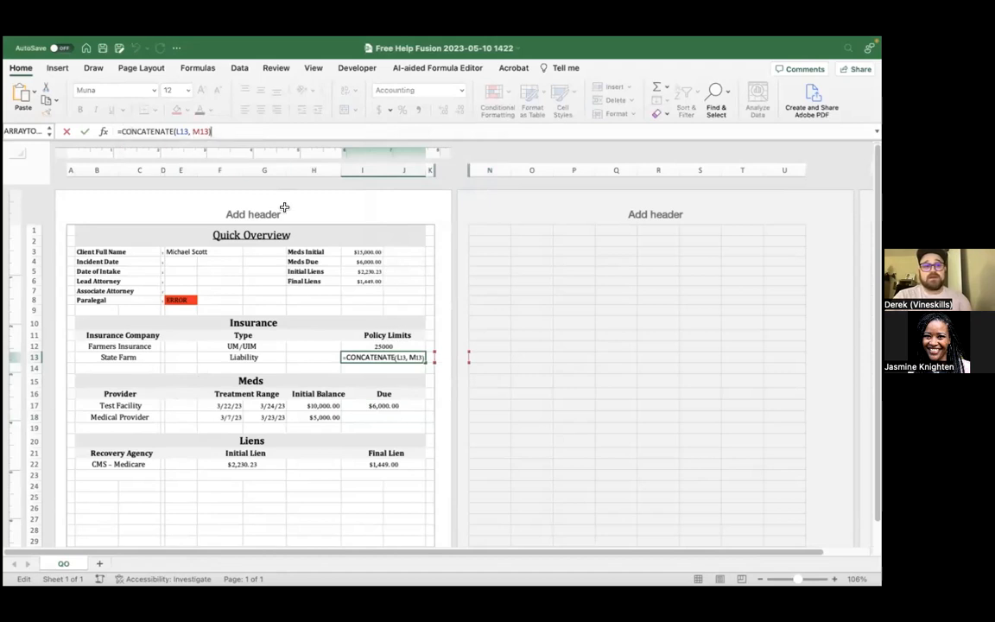
key(Return)
Compare the Policy Limits cells of the Farmers Insurance and State Farm rows
click(380, 346)
click(373, 358)
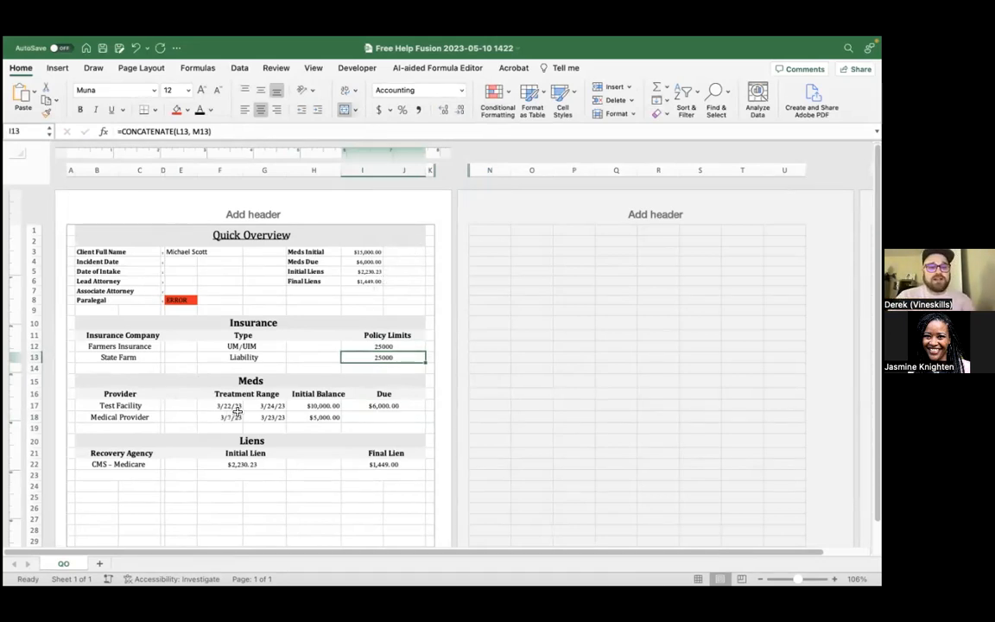
click(384, 346)
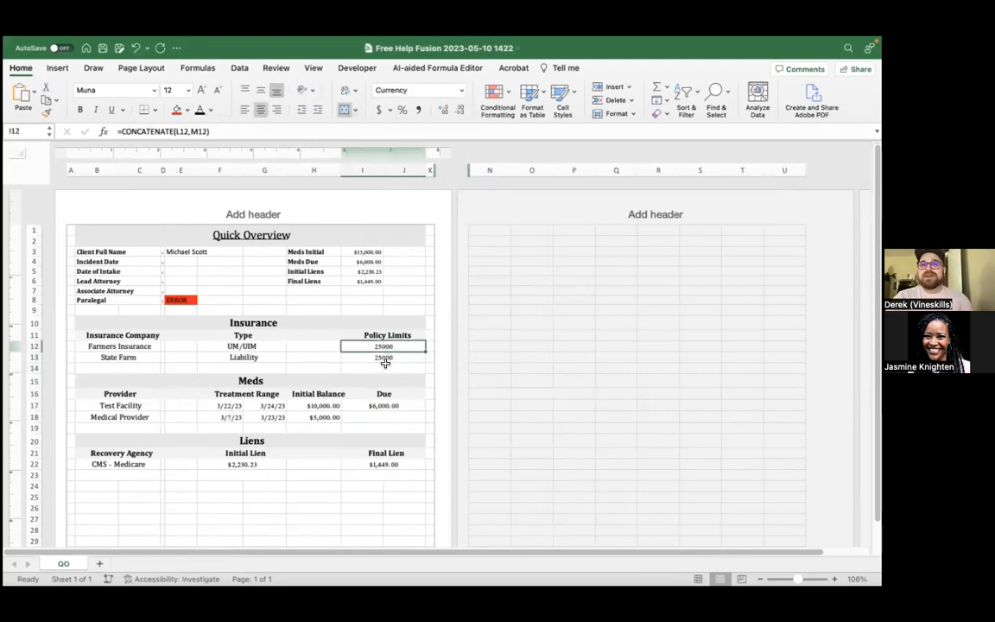
click(196, 368)
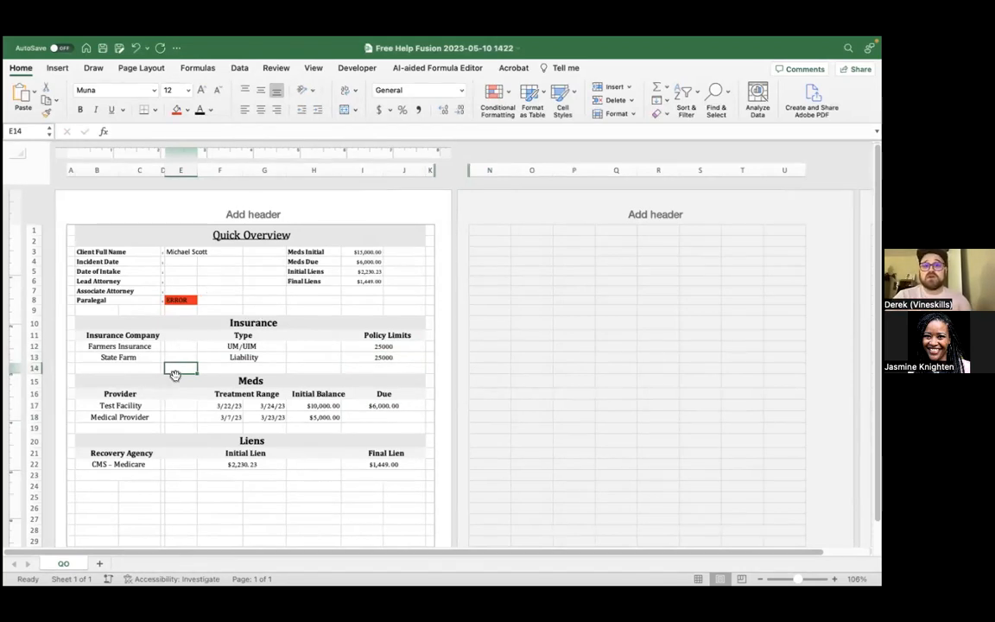
Inspect the Meds Initial and Final Liens formulas and the Medical Provider row's Due cell
click(322, 299)
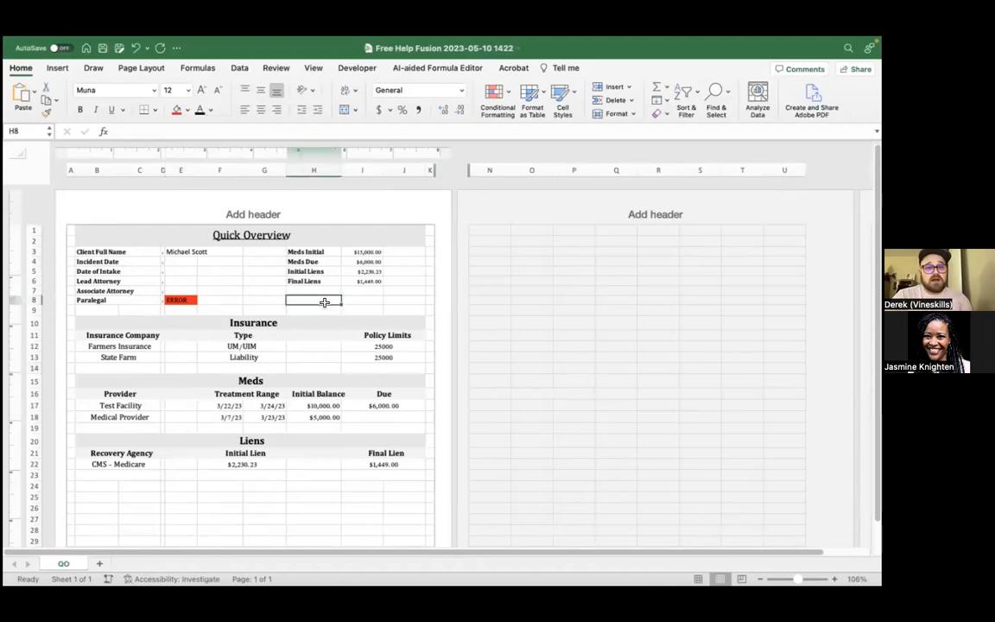
click(366, 251)
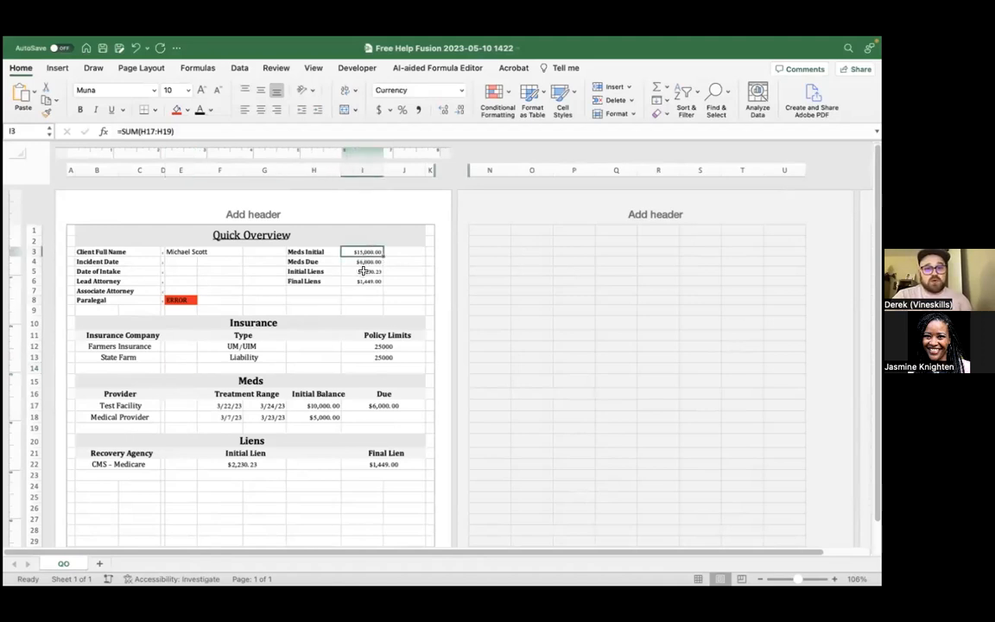
click(369, 281)
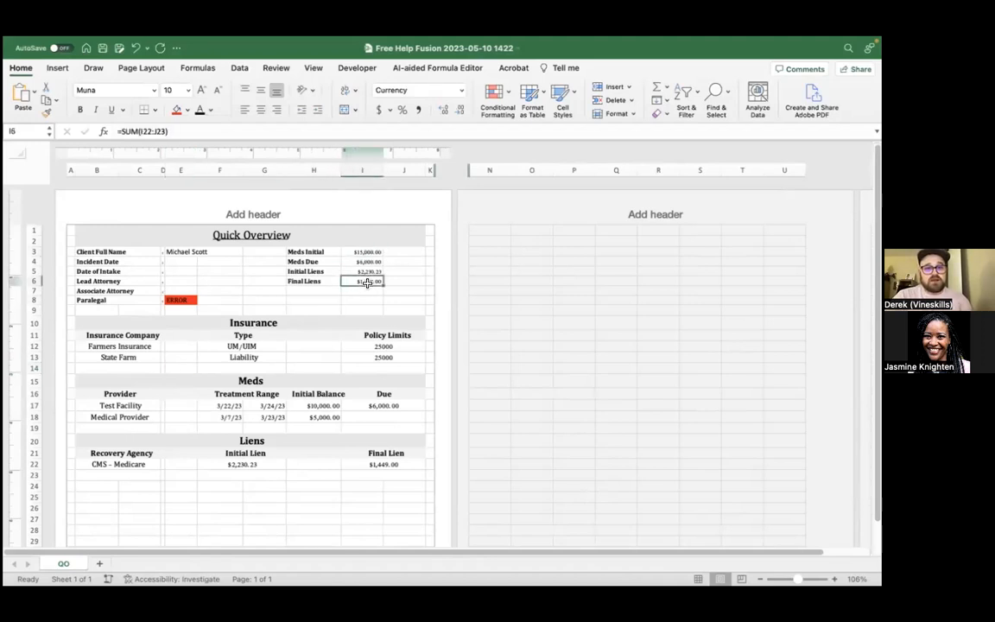
click(379, 417)
drag(130, 417, 375, 427)
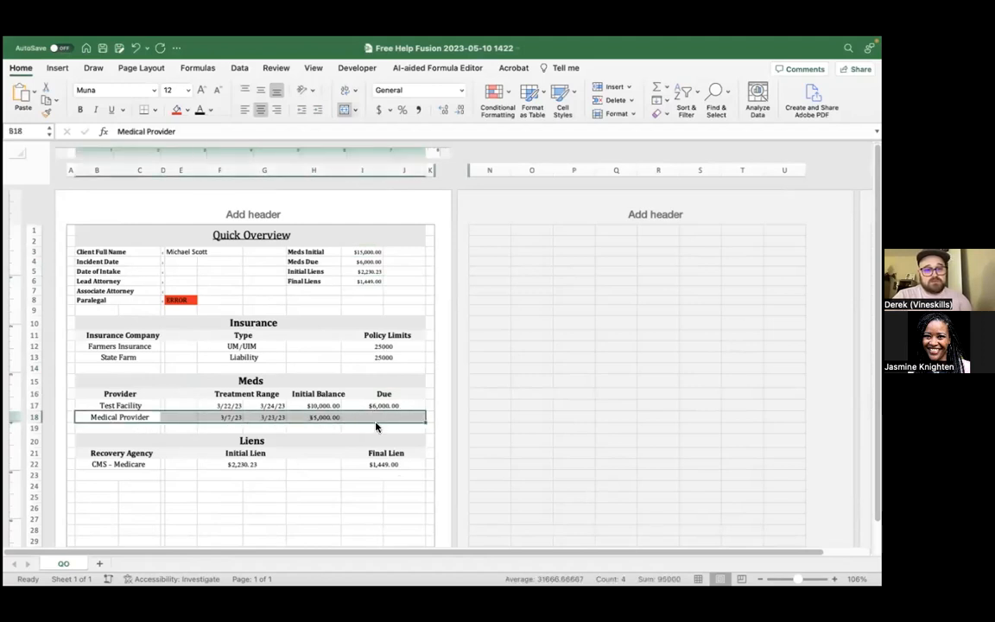
click(380, 417)
Switch to Filevine and set the Agreed Reduction Total of the project's Medical Provider item in Medicals to 200.00
key(ctrl+Right)
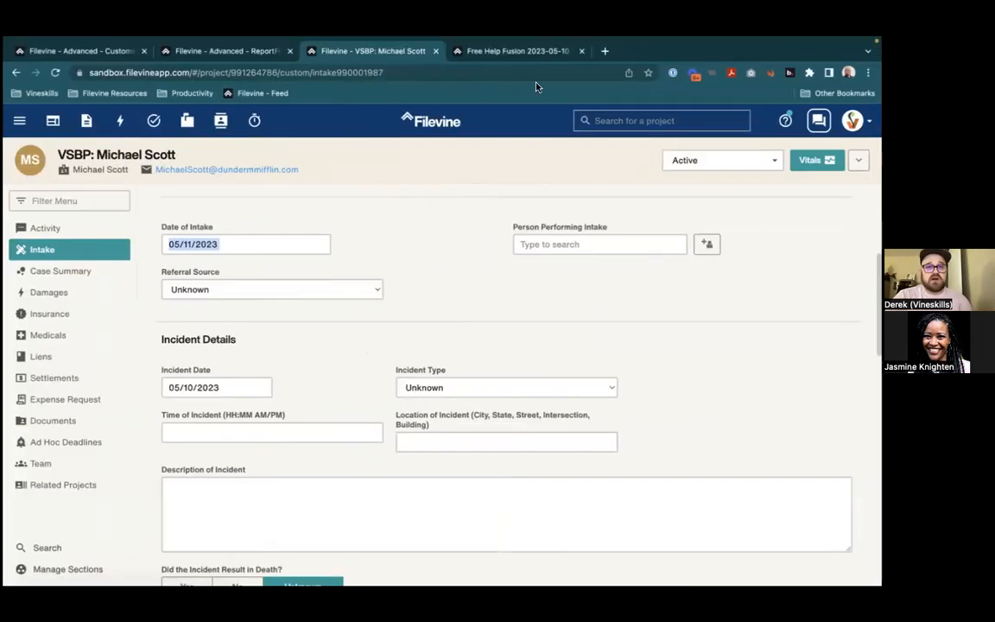
click(50, 338)
scroll(526, 333, down, 1)
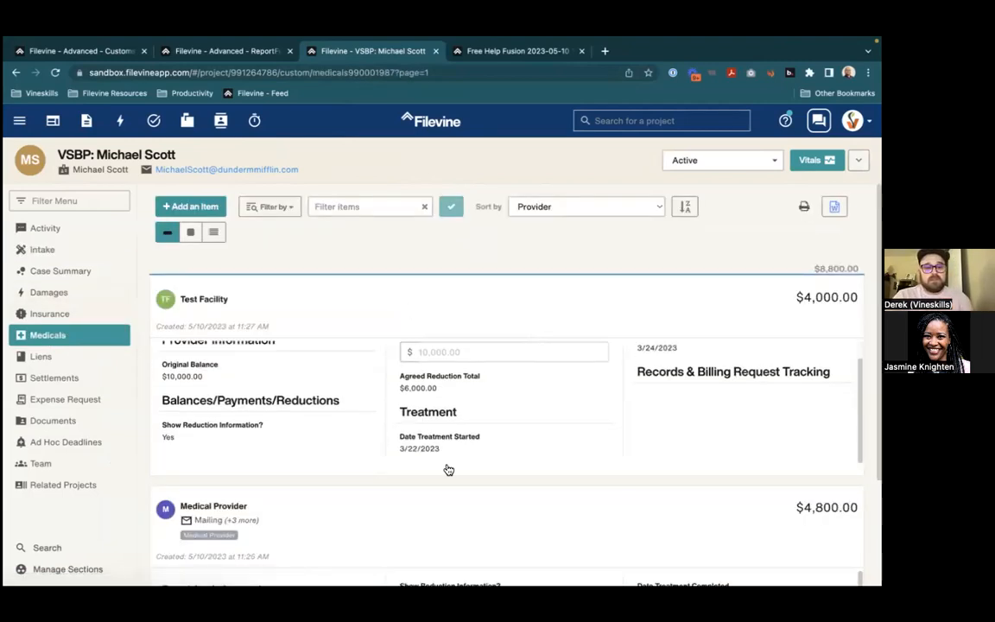
click(412, 517)
scroll(682, 339, down, 10)
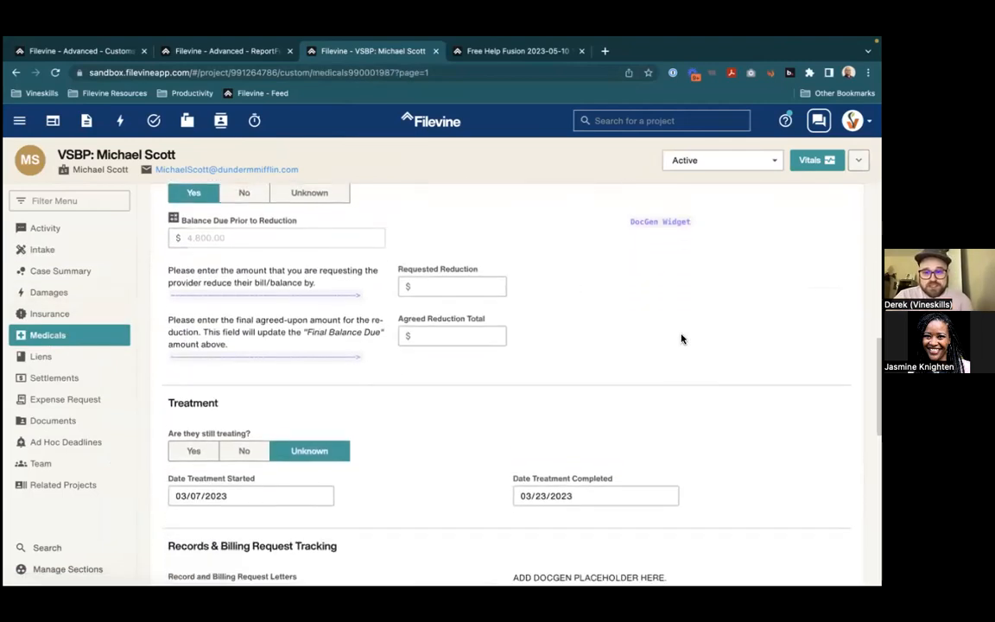
scroll(590, 315, up, 3)
scroll(513, 500, down, 1)
scroll(493, 526, up, 3)
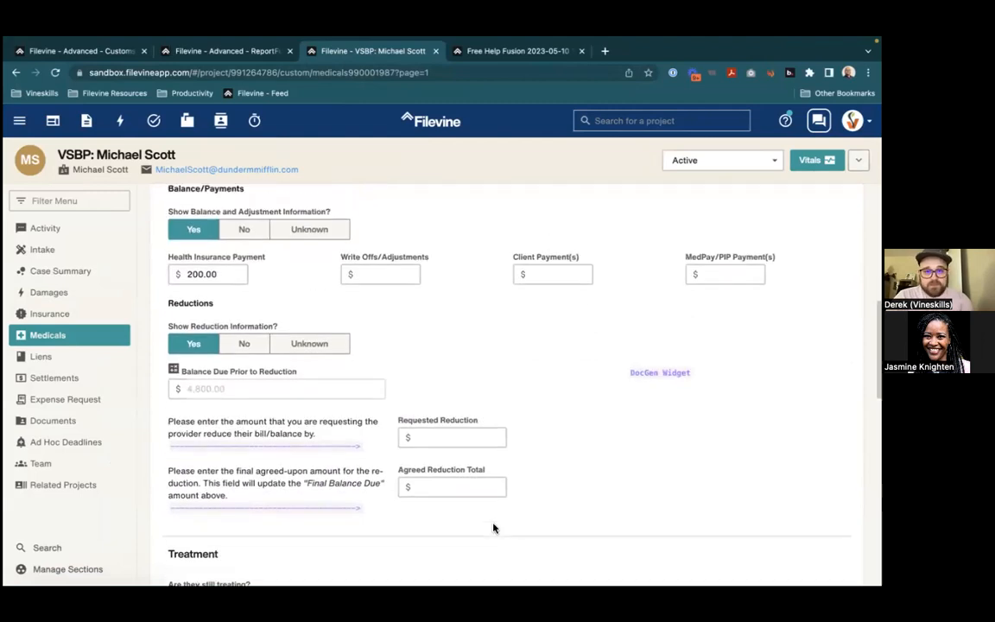
scroll(434, 423, down, 3)
click(421, 511)
text(200.00)
Clear the Health Insurance Payment amount of the Medical Provider item
scroll(444, 505, up, 3)
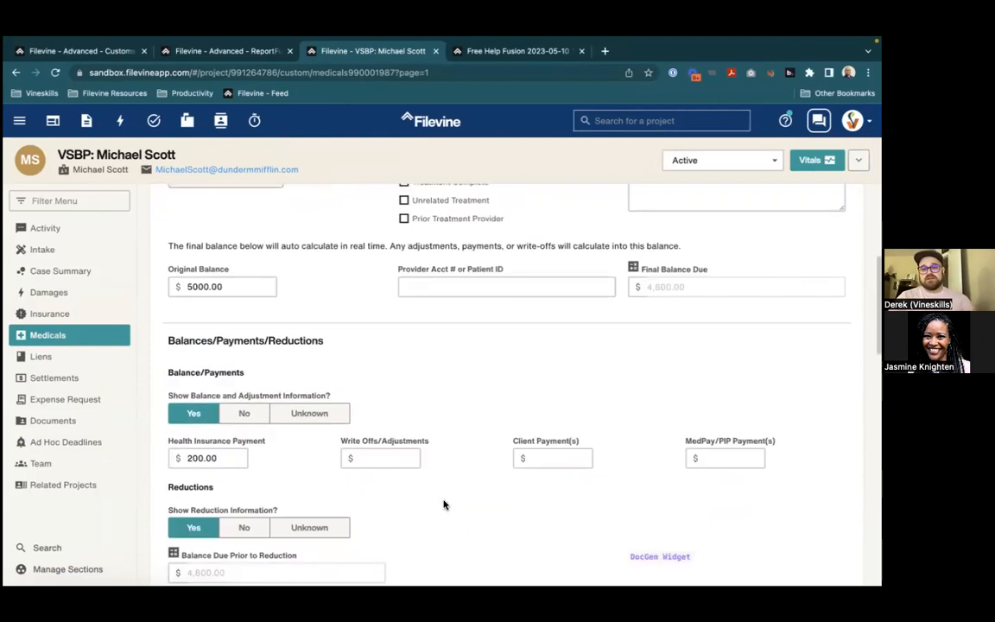
scroll(444, 505, down, 3)
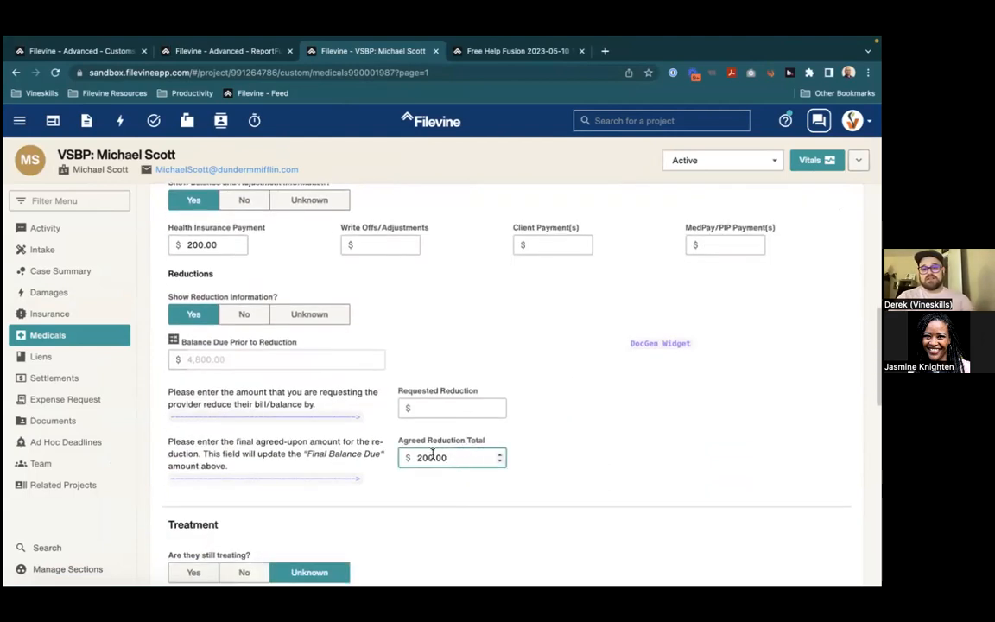
drag(224, 248, 131, 251)
key(BackSpace)
click(583, 291)
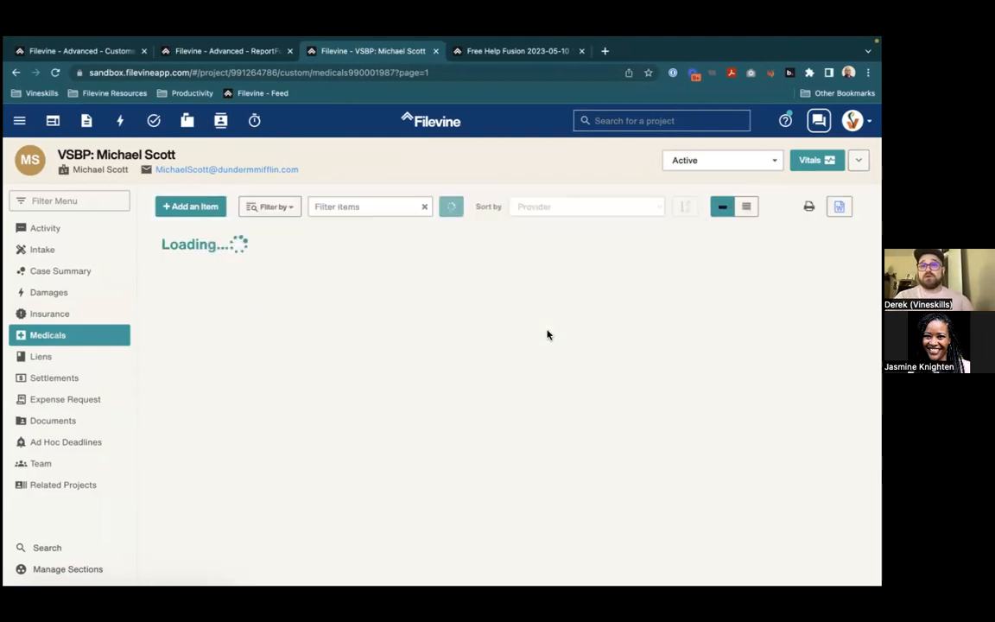
Reopen the Medical Provider item and review its final balance, payments and Agreed Reduction Total
scroll(549, 335, up, 3)
click(455, 411)
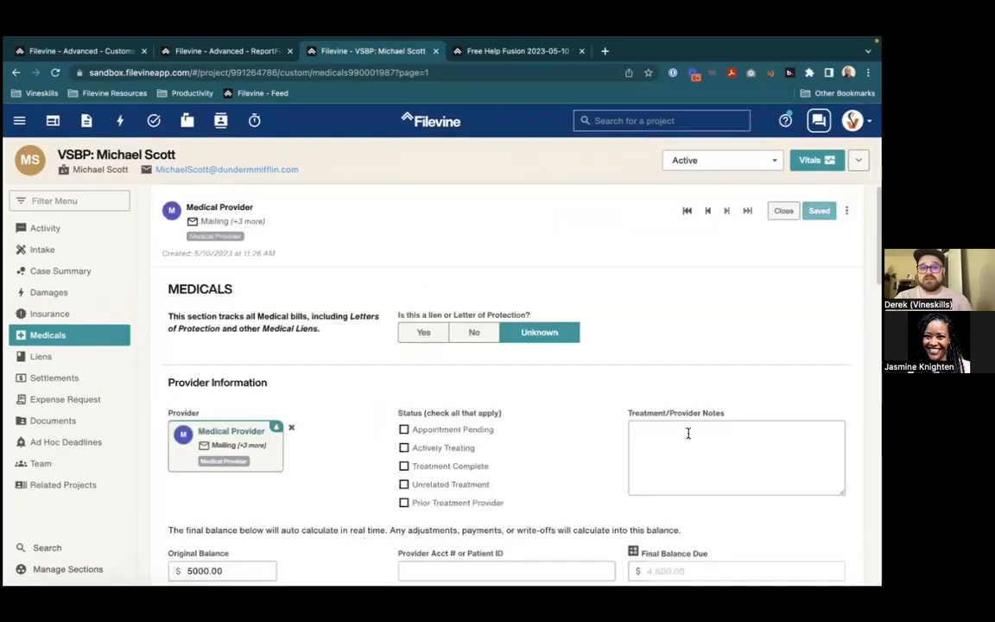
scroll(688, 433, down, 3)
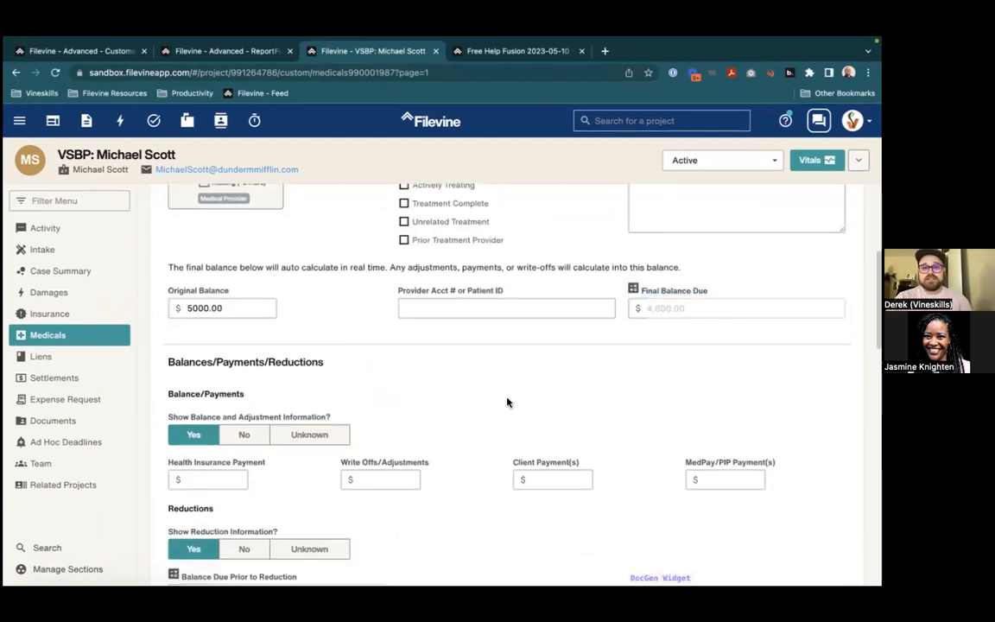
scroll(467, 371, down, 2)
scroll(478, 515, down, 1)
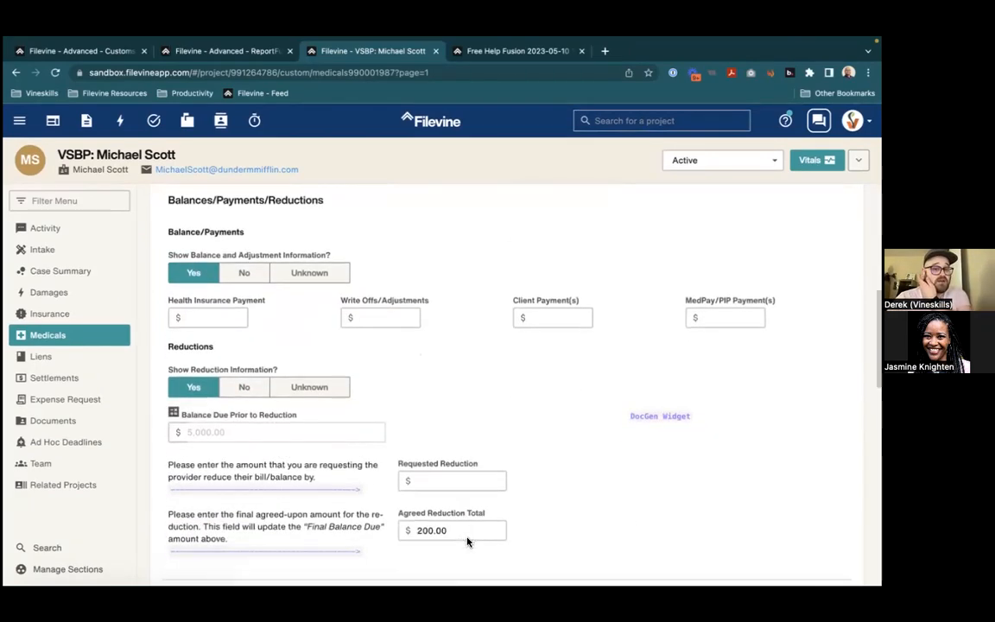
drag(481, 511, 373, 501)
click(550, 469)
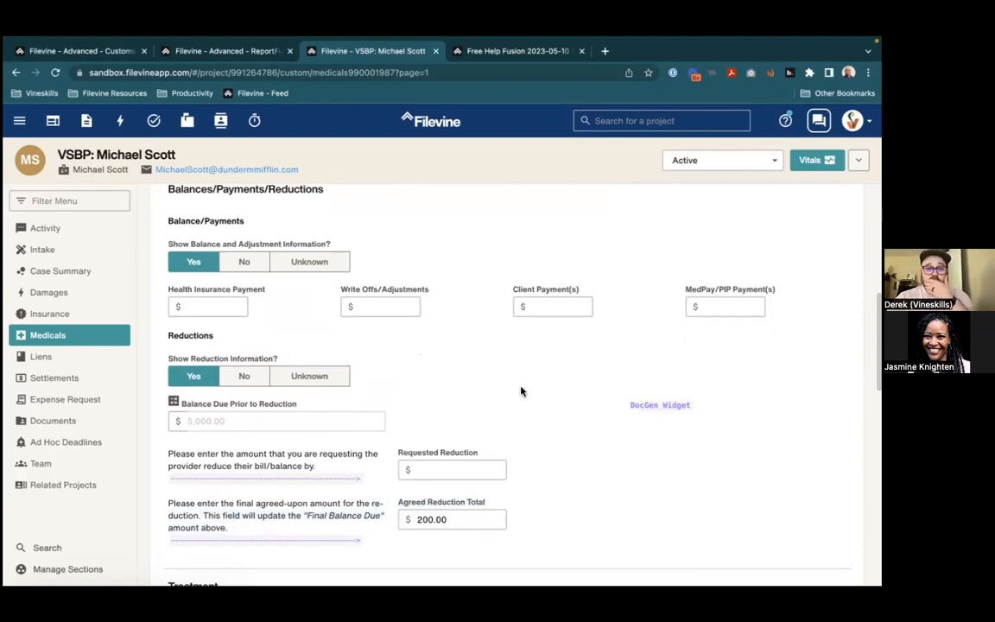
Check the Test Facility row's Due cell in the Excel workbook, return to Filevine and close the Medical Provider item
key(ctrl+Left)
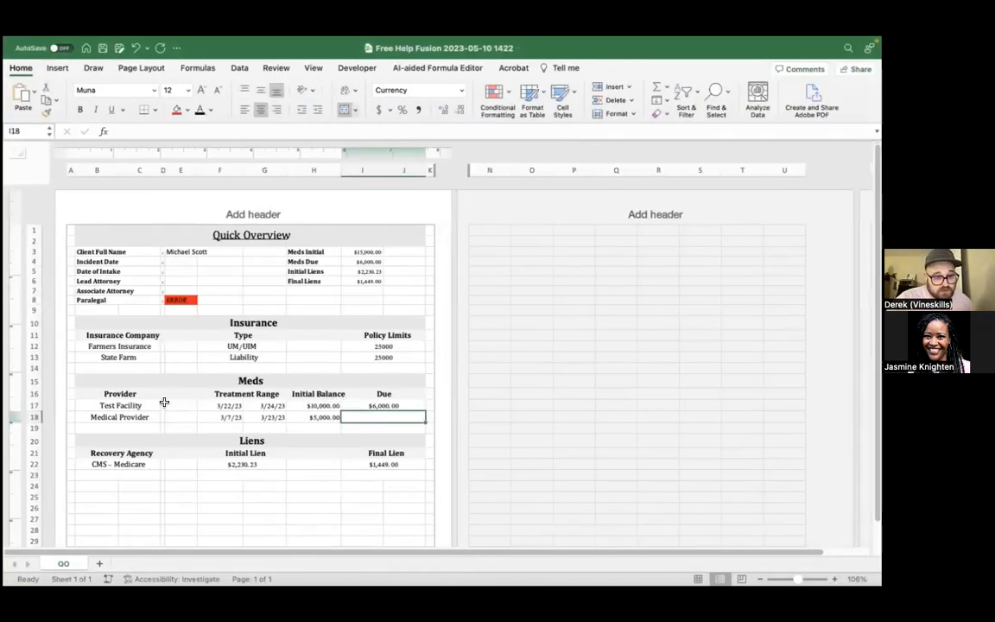
click(403, 406)
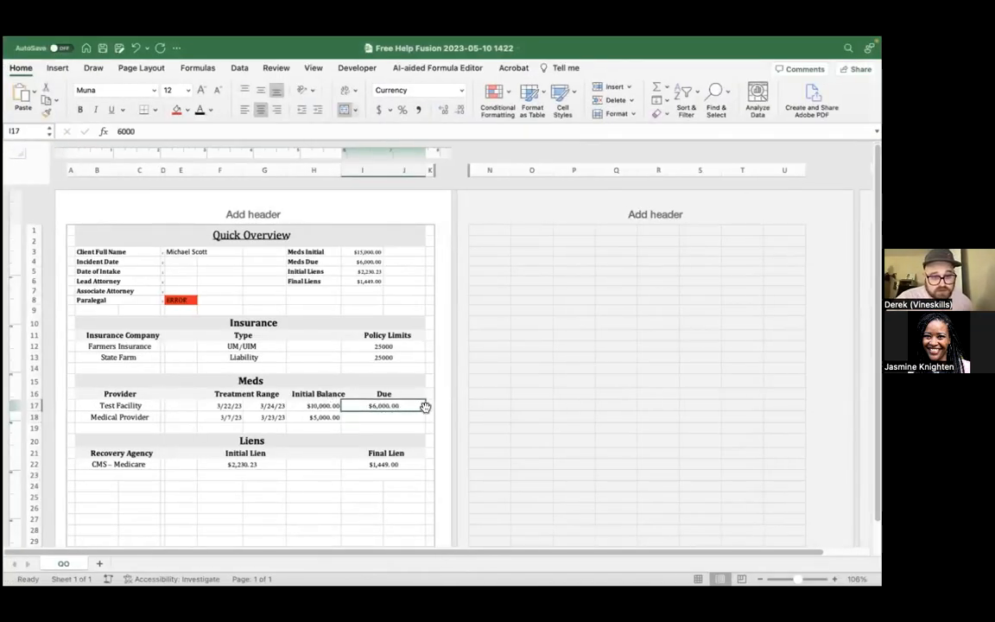
key(ctrl+Right)
scroll(402, 269, up, 6)
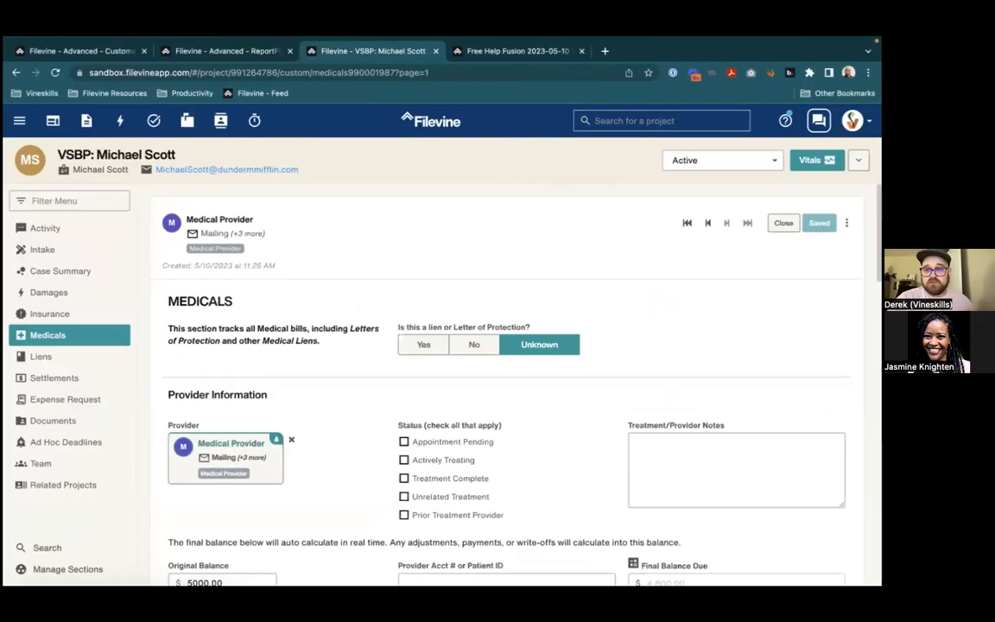
click(782, 223)
scroll(315, 342, up, 2)
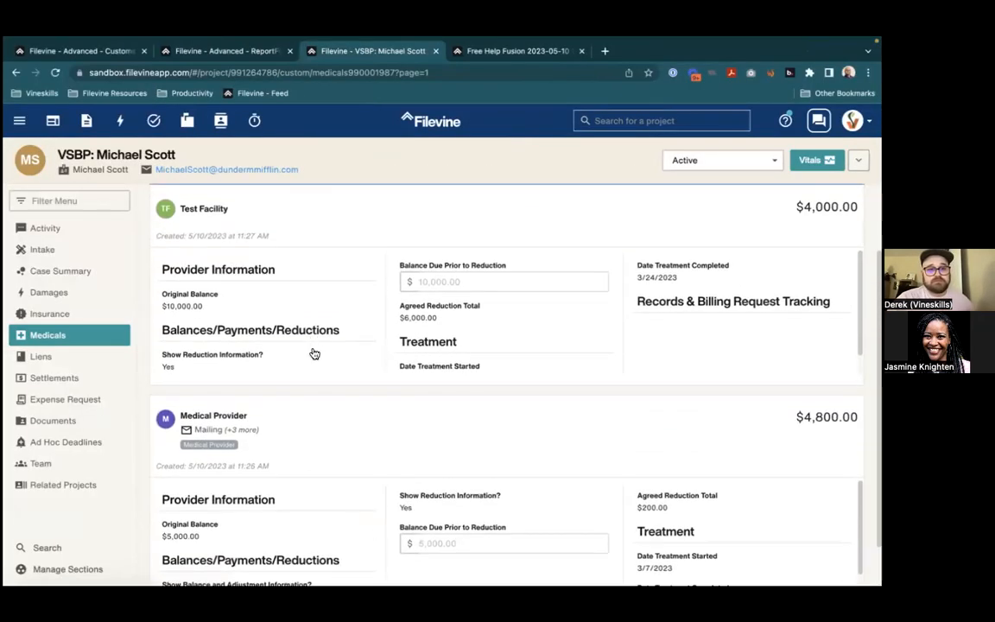
Open the Test Facility item in Medicals and compare its Agreed Reduction Total with the workbook's Due value
click(304, 460)
click(783, 192)
click(341, 260)
scroll(553, 369, down, 10)
click(474, 331)
drag(473, 334, 362, 296)
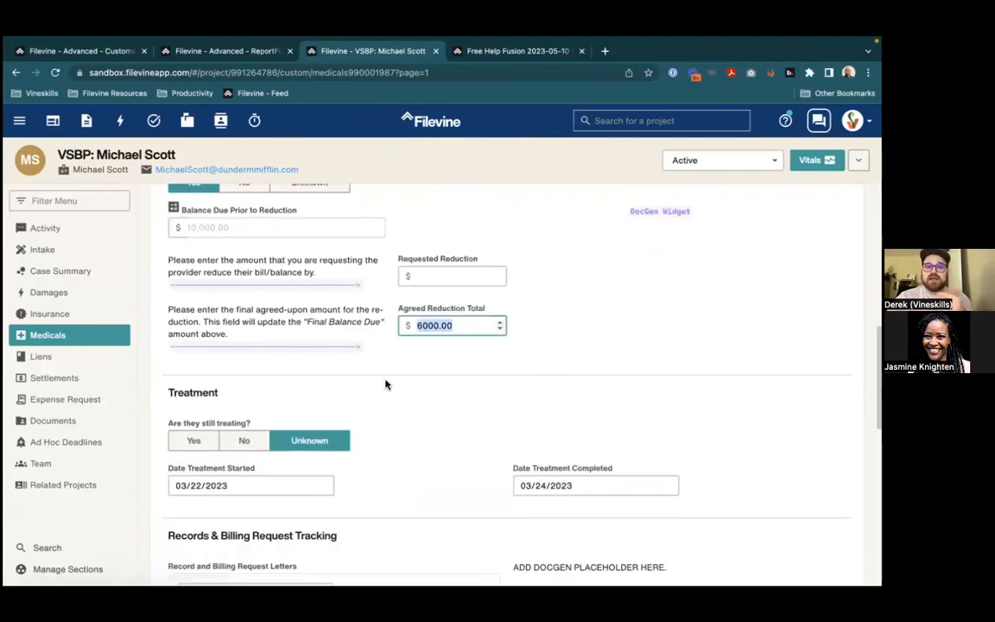
key(ctrl+Left)
key(ctrl+Right)
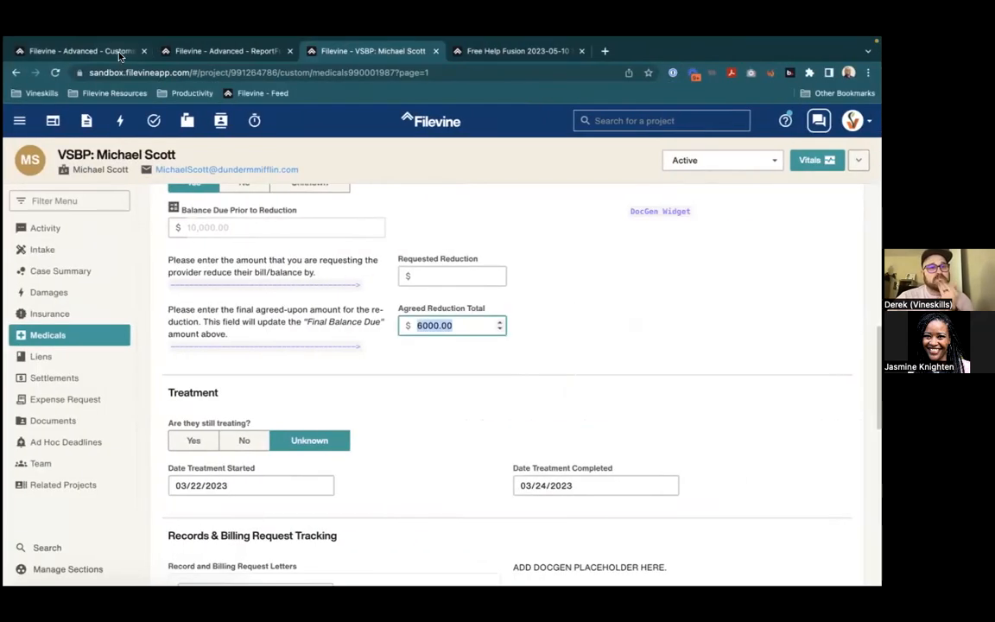
Download the current template of the Free Help - Quick Summary ReportFusion and generate its default Excel template
click(119, 55)
click(196, 60)
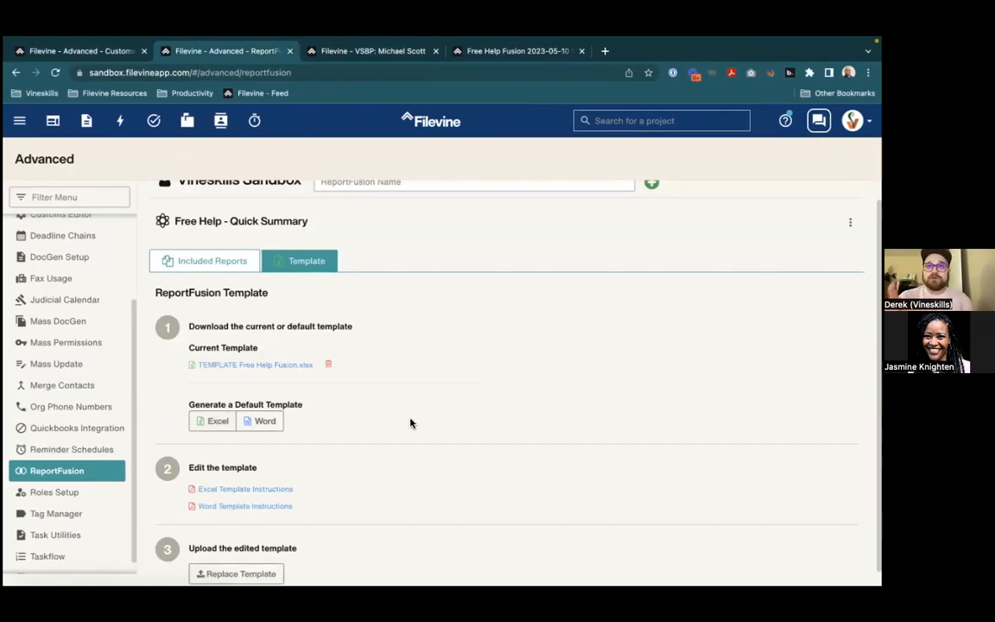
click(271, 365)
click(212, 420)
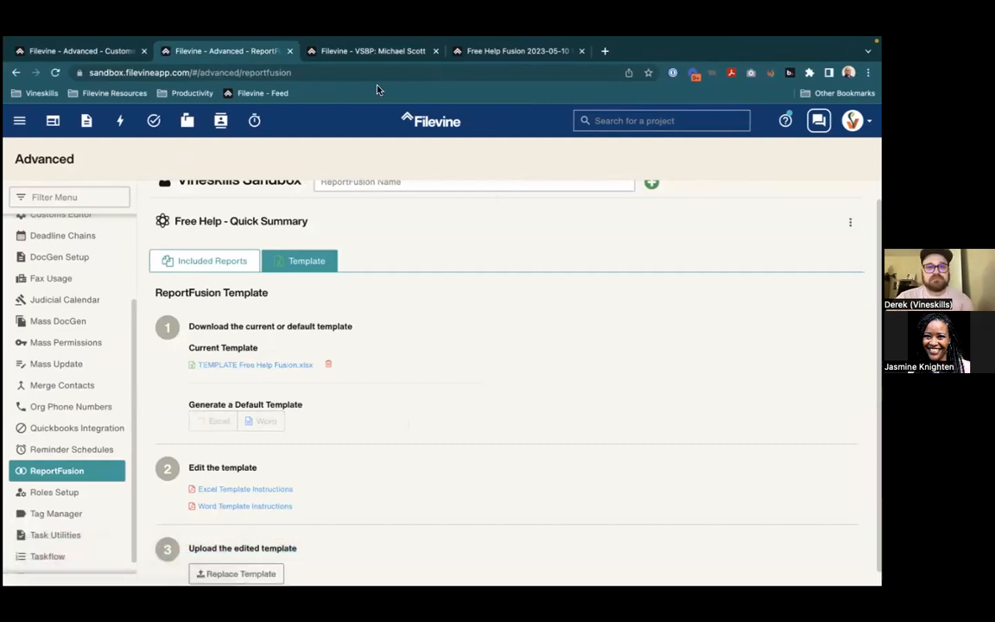
Return to the generated Excel workbook and examine its Insurance and Meds rows and the Paralegal cell
click(373, 58)
key(ctrl+Left)
click(250, 485)
scroll(249, 482, down, 3)
scroll(218, 397, up, 3)
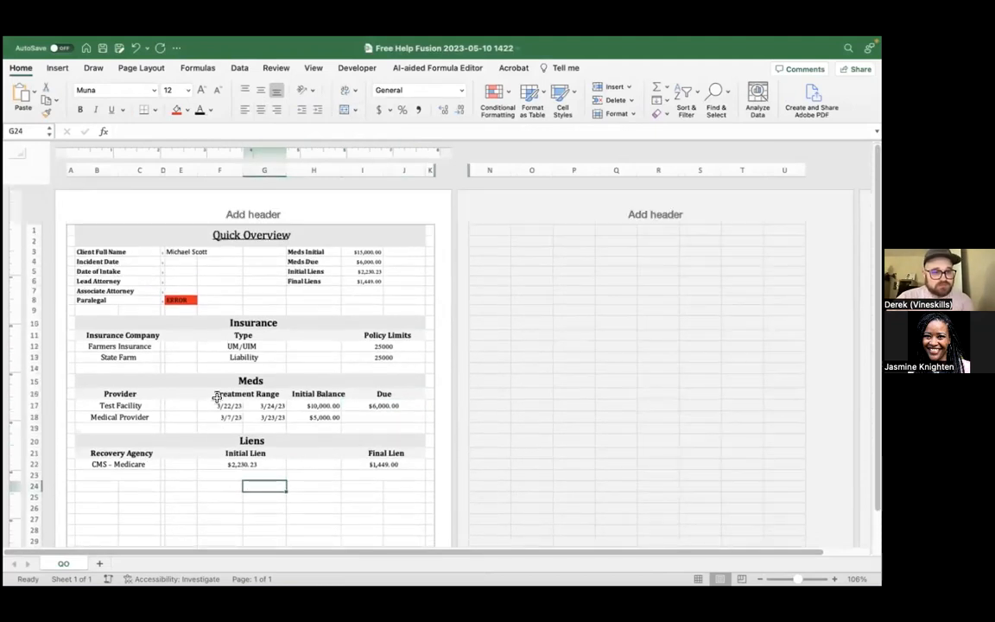
scroll(172, 380, down, 1)
click(139, 359)
click(397, 350)
click(176, 410)
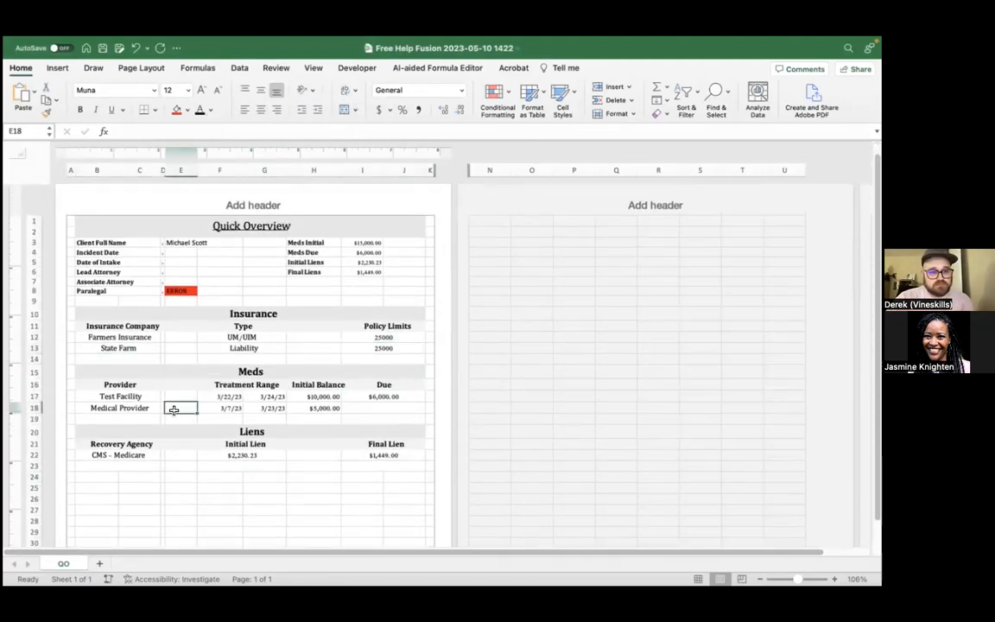
click(184, 289)
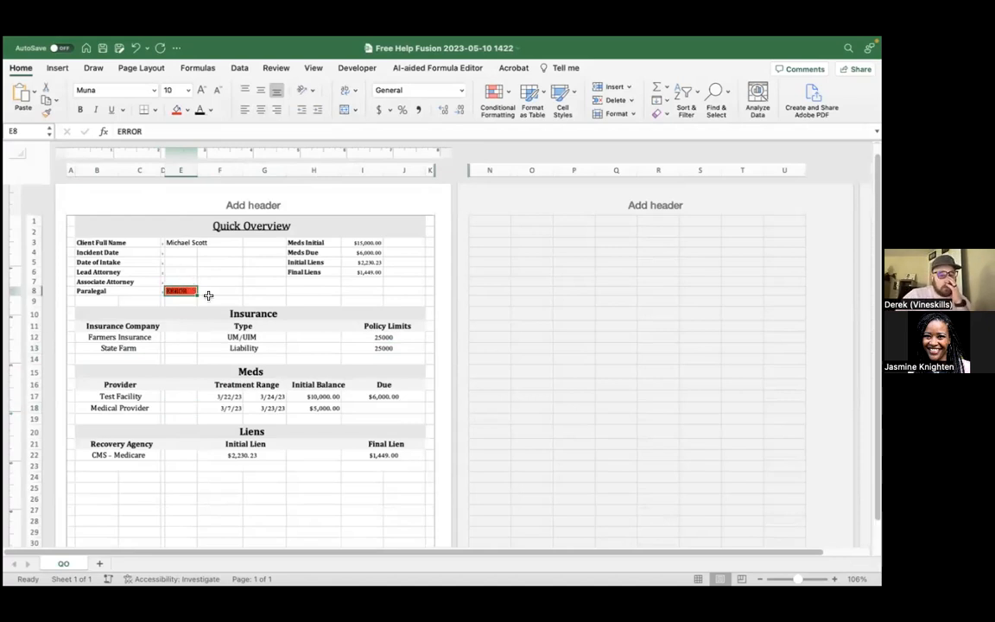
Examine the formulas behind the Meds Initial, Meds Due and Initial Liens totals, along with the Initial Balance and Final Lien cells
click(377, 244)
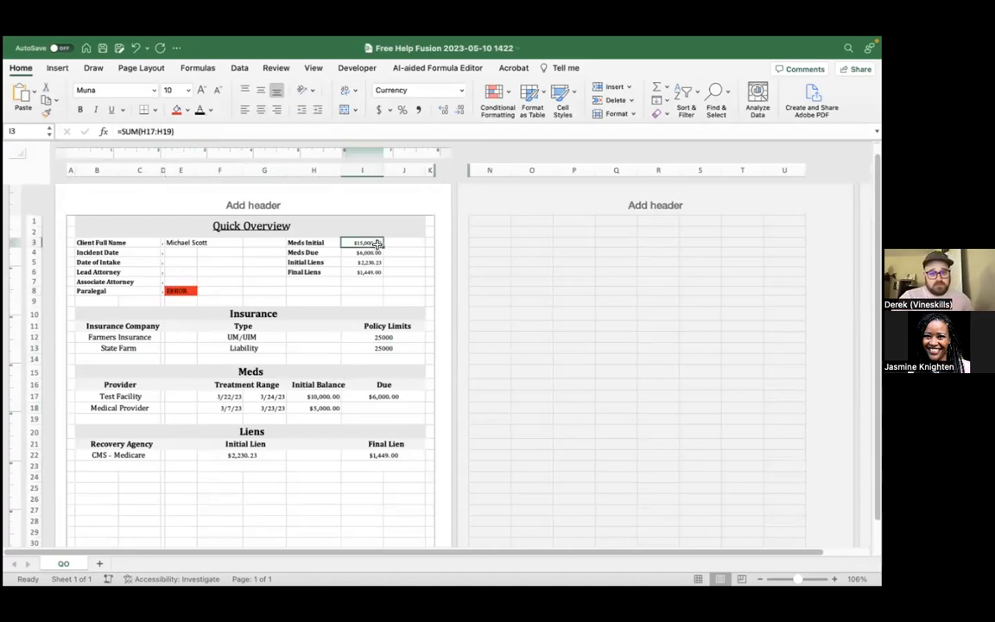
drag(327, 407, 326, 396)
double_click(360, 247)
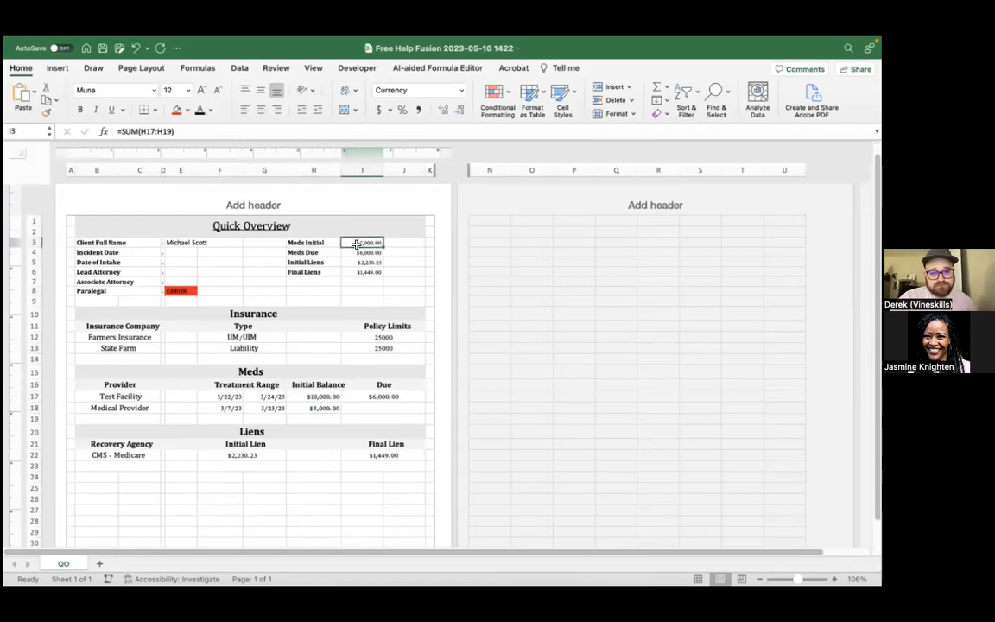
click(185, 131)
key(Return)
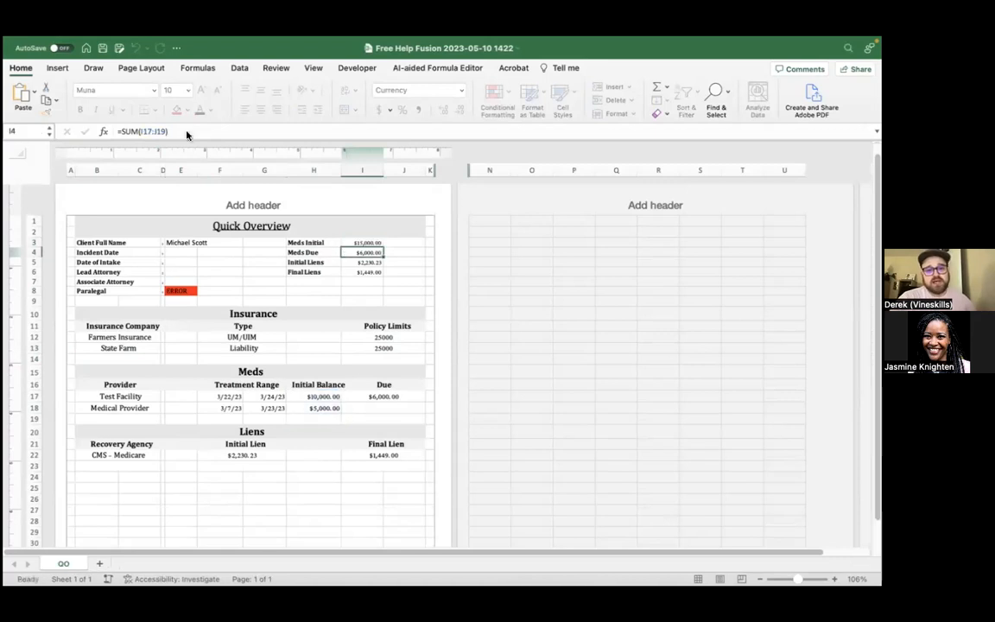
click(265, 130)
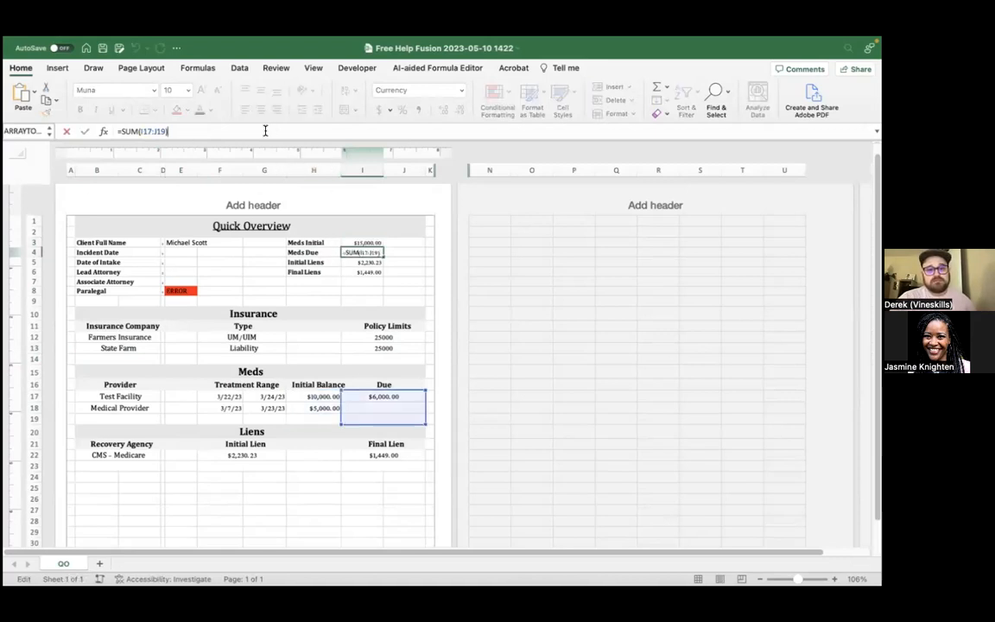
key(Return)
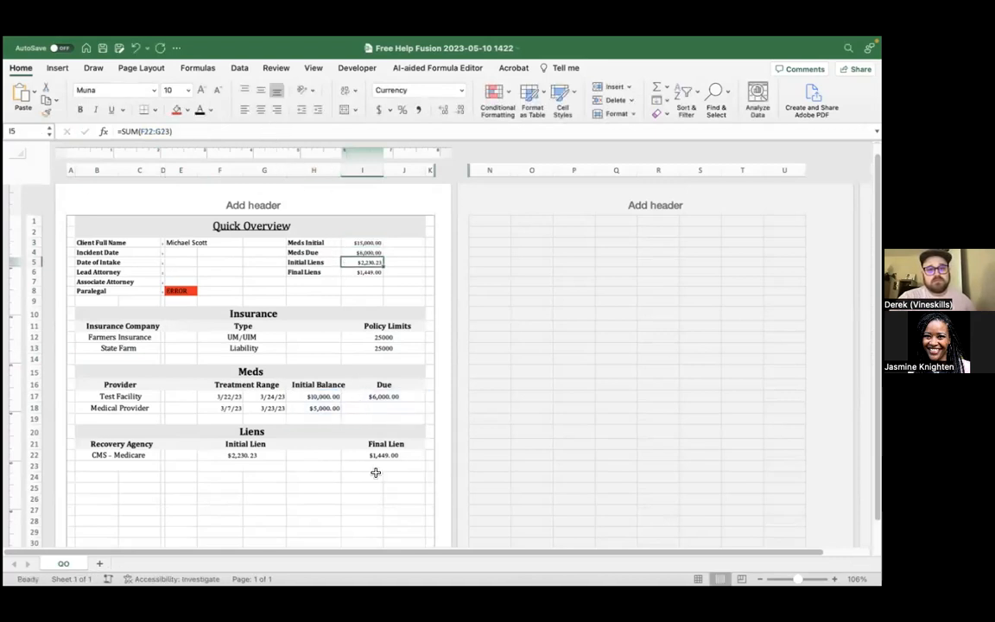
click(378, 458)
drag(378, 460, 375, 469)
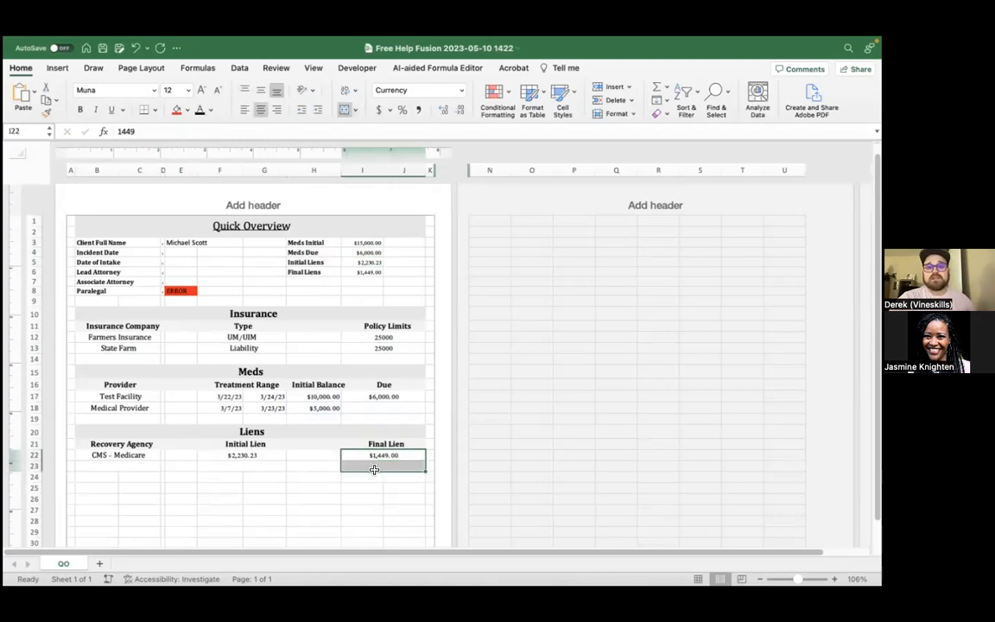
Switch to Filevine's ReportFusion page, download the Free Help - Quick Summary default template, and open its F-FH-Meds sheet in Excel
key(ctrl+Right)
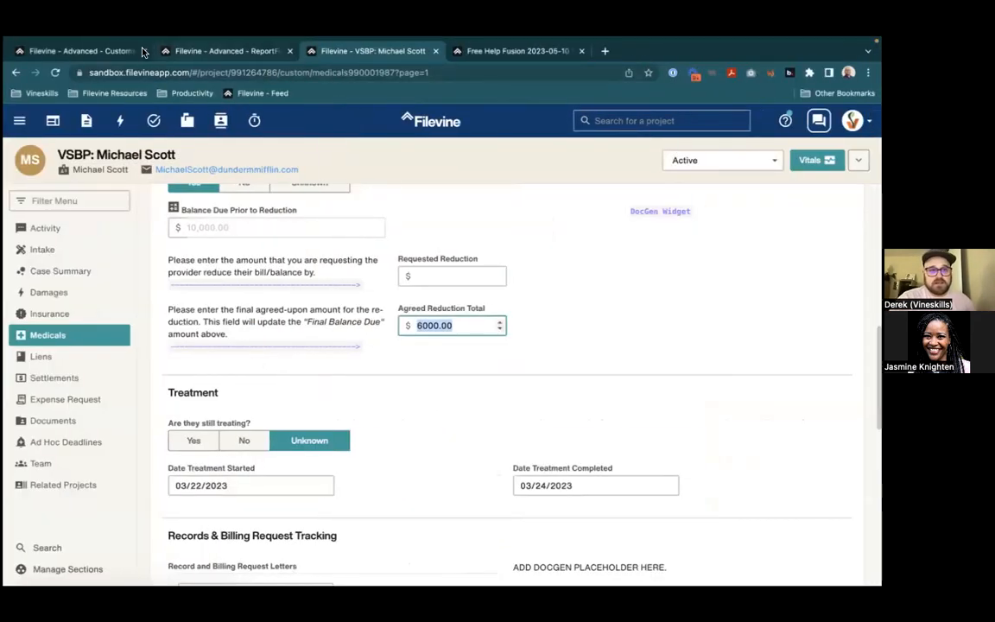
click(120, 47)
click(192, 47)
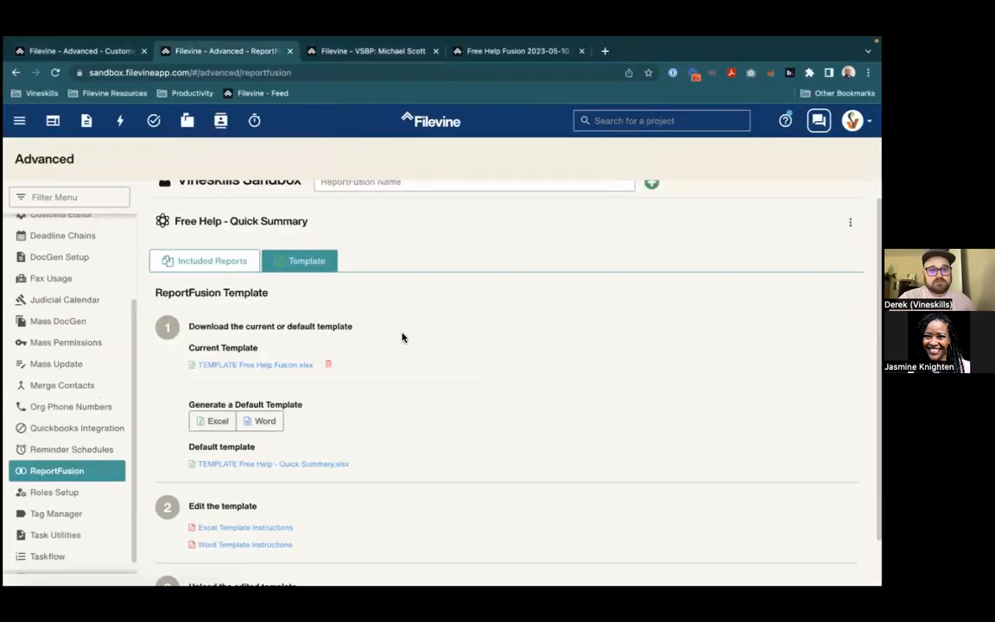
click(268, 466)
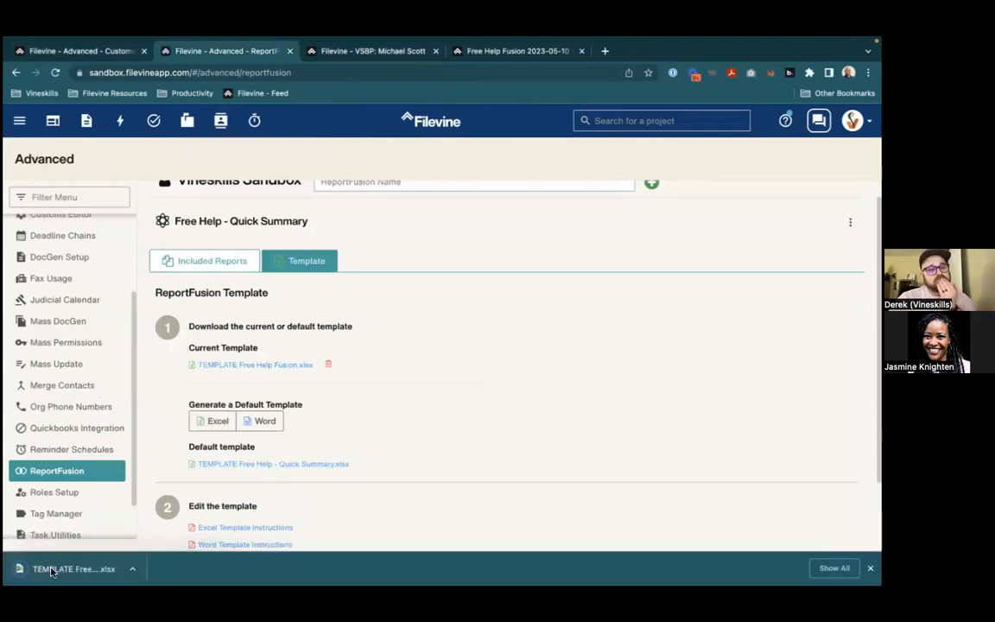
click(44, 569)
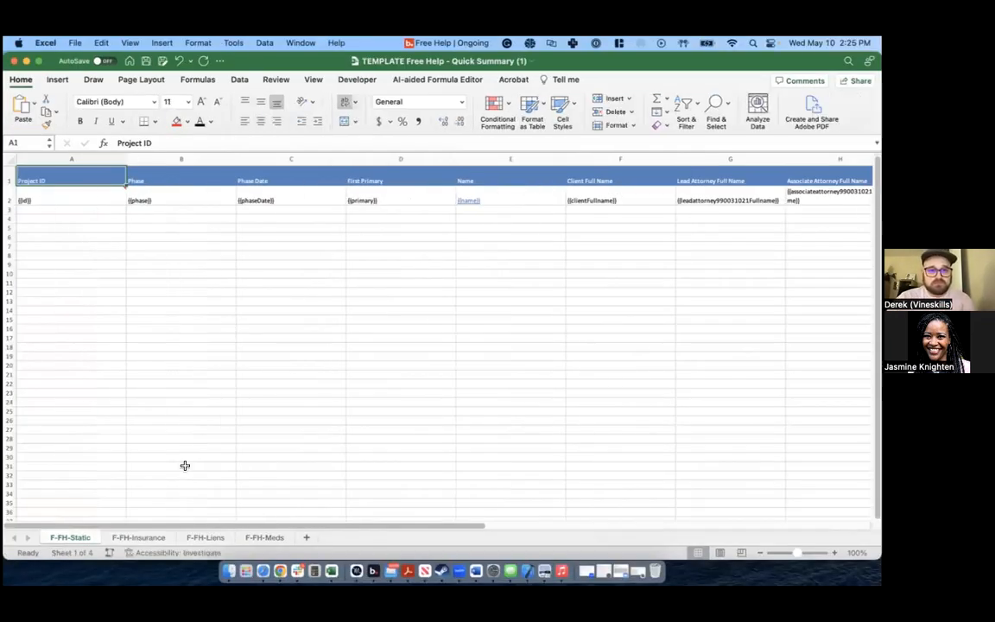
click(257, 537)
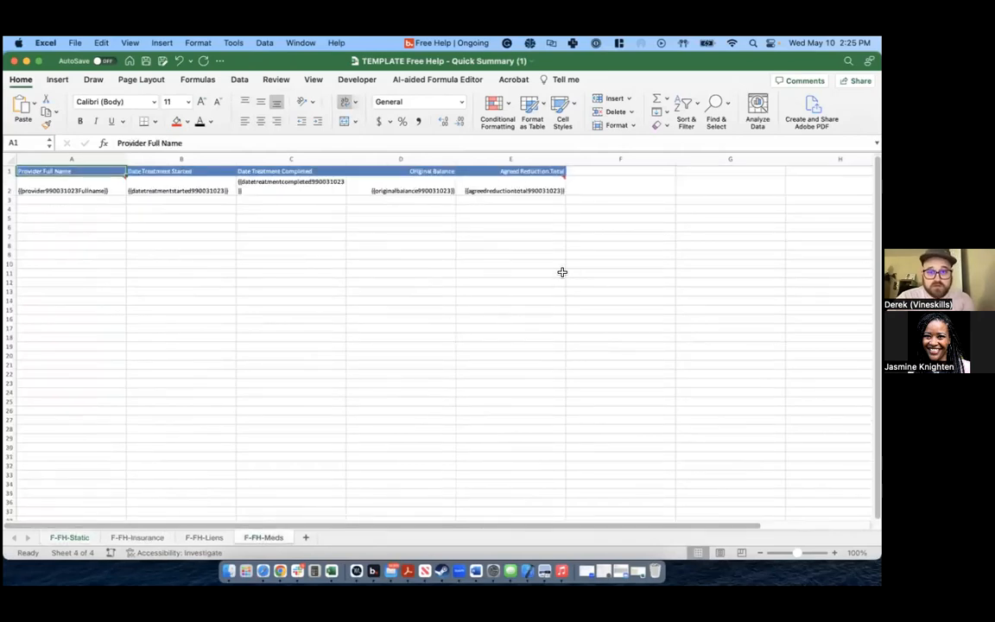
click(283, 240)
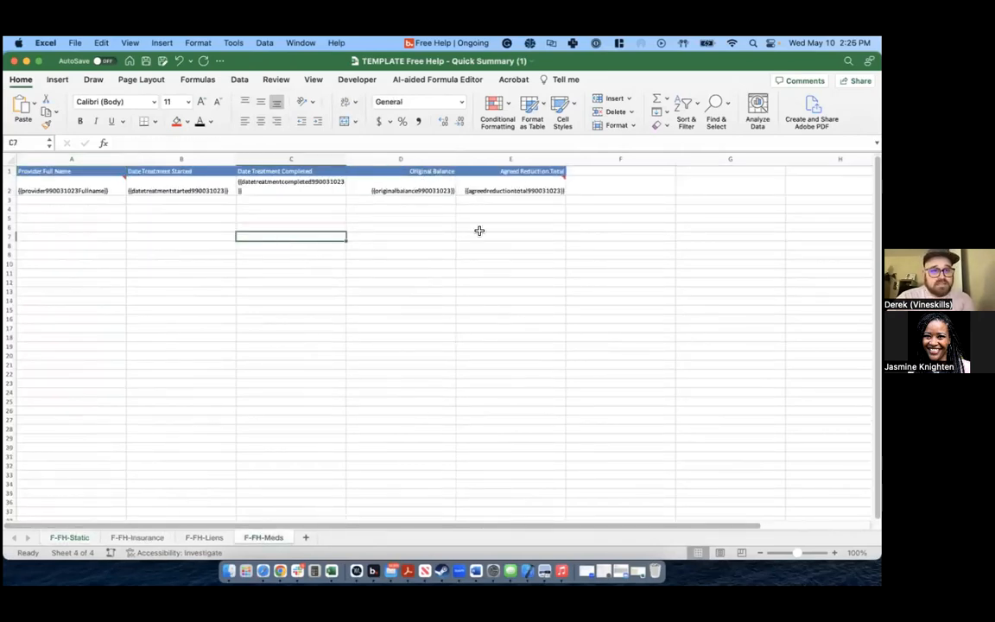
Return to Filevine and open the F-FH-Meds report in the Report Builder
key(ctrl+Right)
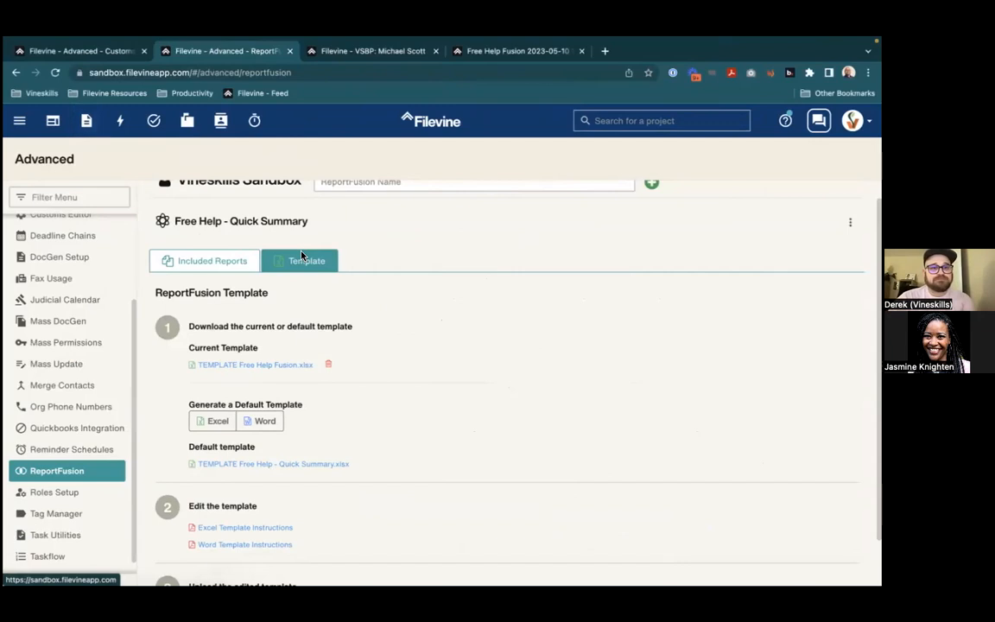
click(95, 52)
click(352, 53)
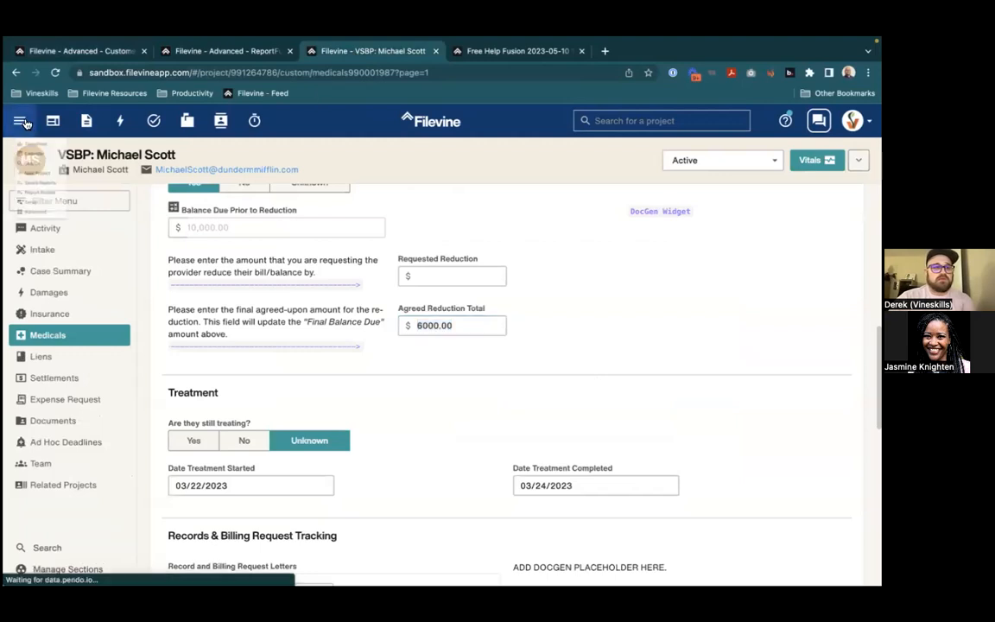
click(19, 121)
click(59, 240)
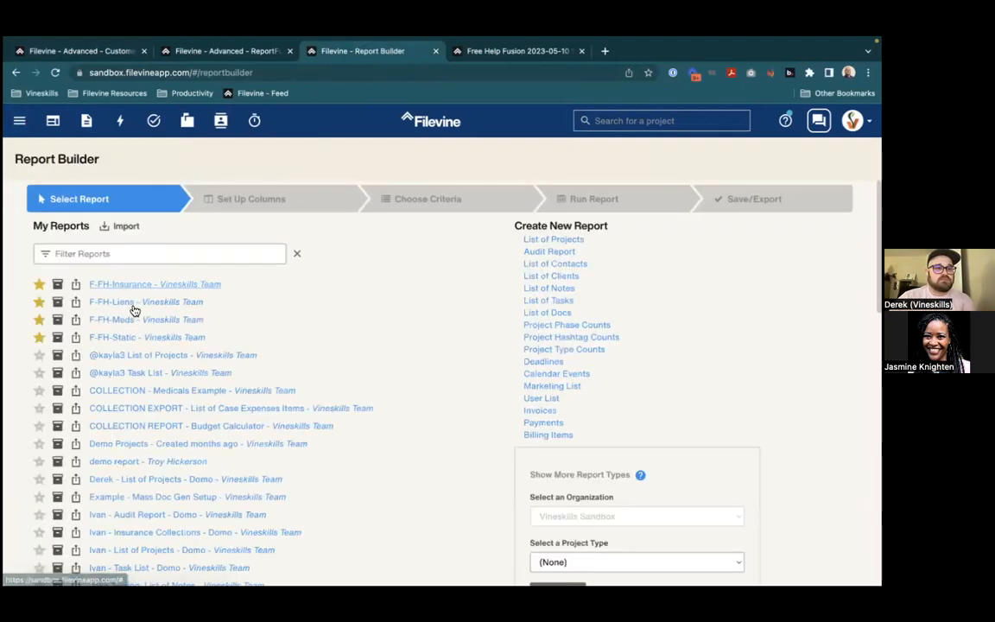
click(130, 322)
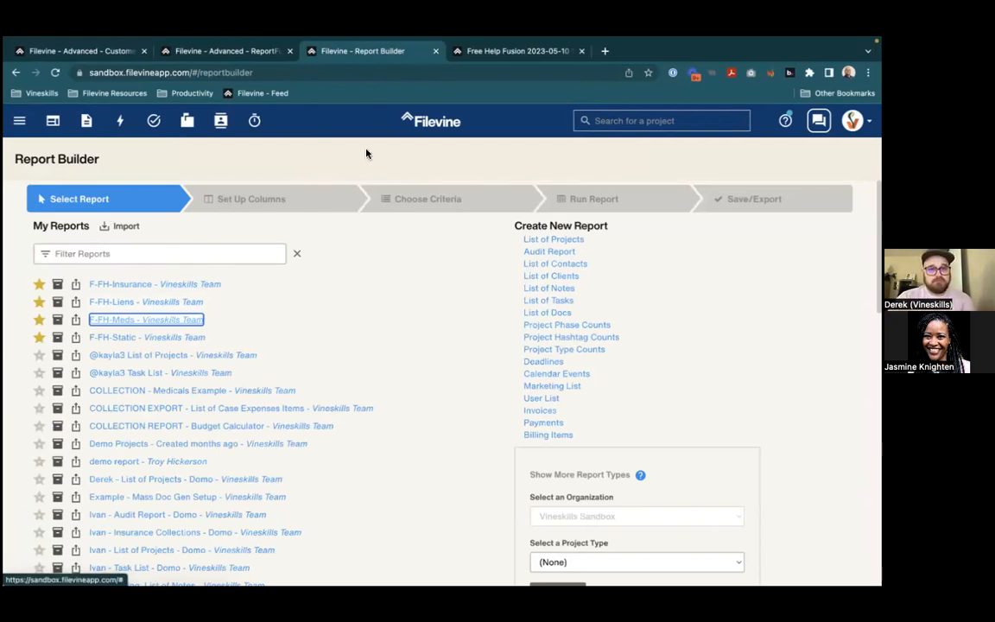
Switch to the default template workbook in Excel and expand its window to full screen
key(ctrl+Left)
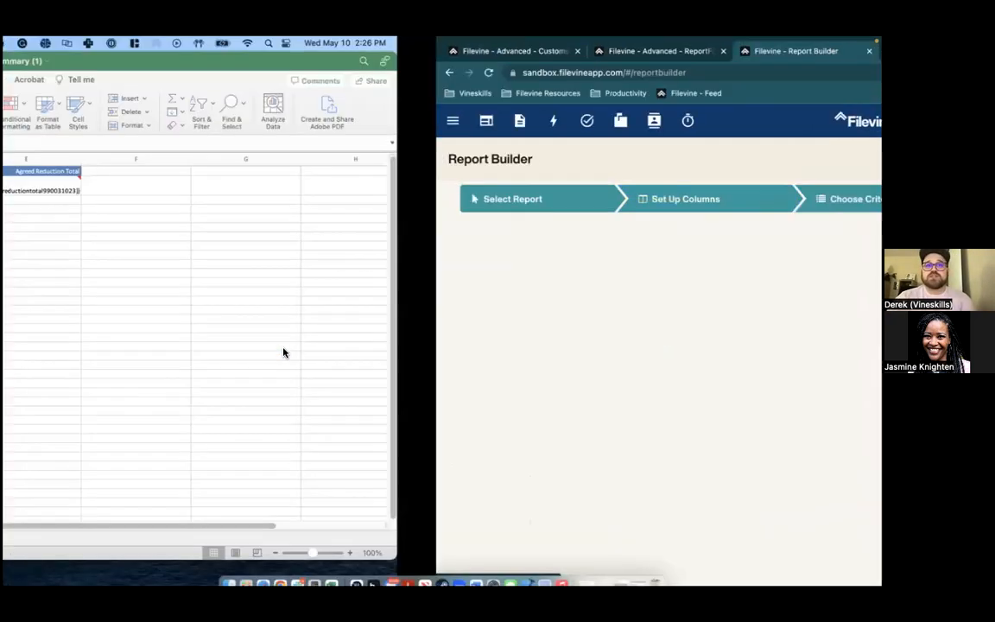
key(ctrl+Right)
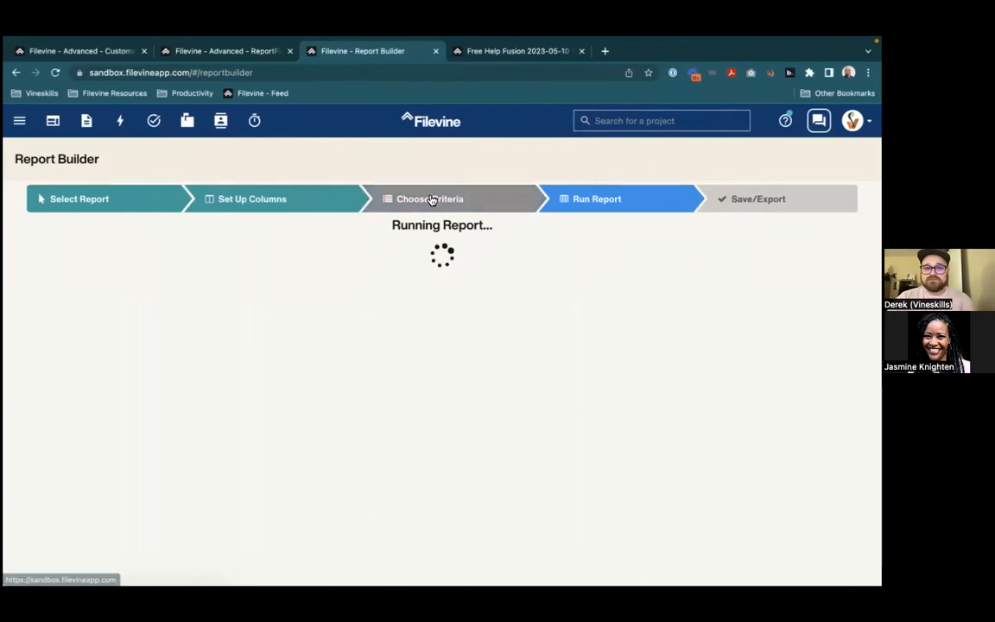
key(ctrl+Left)
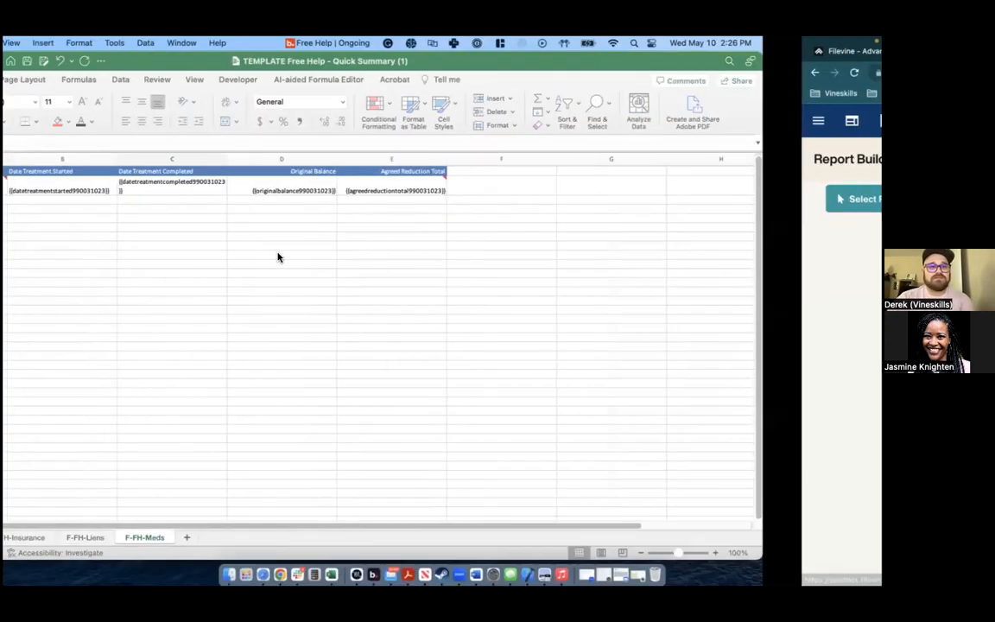
click(37, 61)
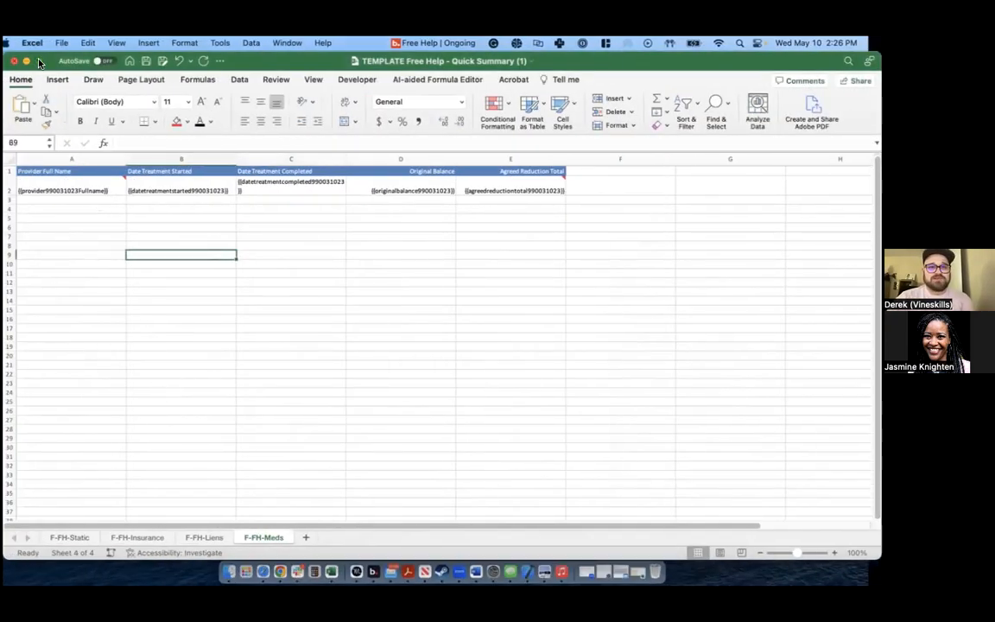
key(ctrl+Left)
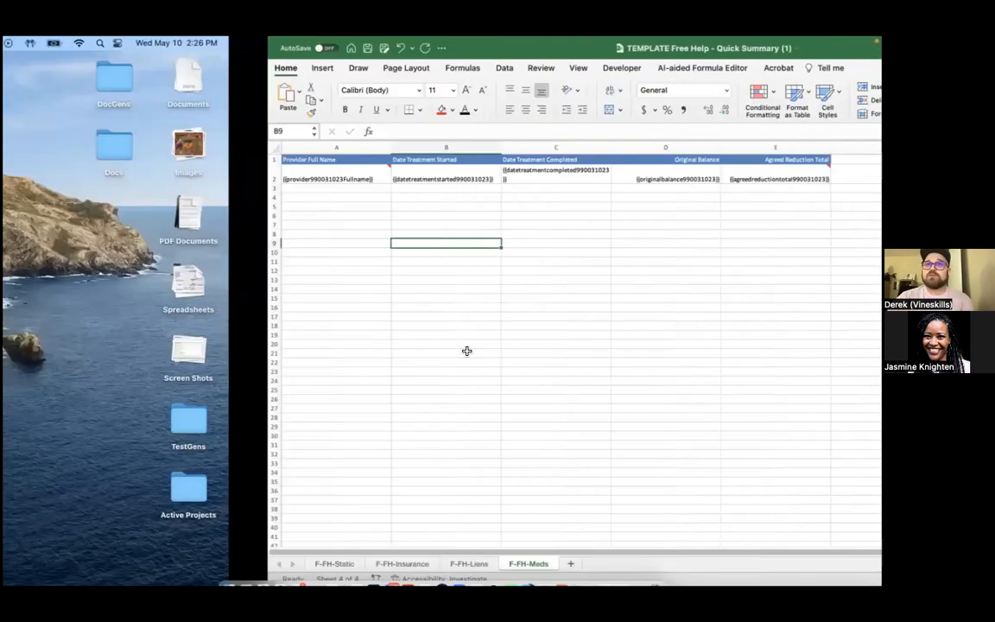
Bring up Filevine's Customs Editor page and return to the generated Free Help Fusion workbook in Excel
key(ctrl+Right)
click(105, 53)
key(ctrl+Right)
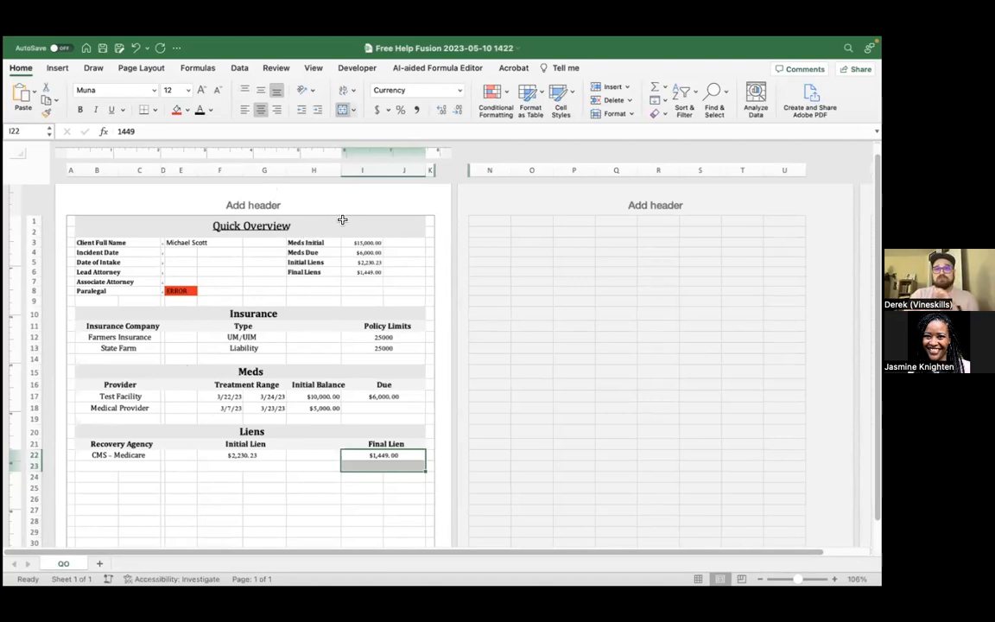
click(269, 170)
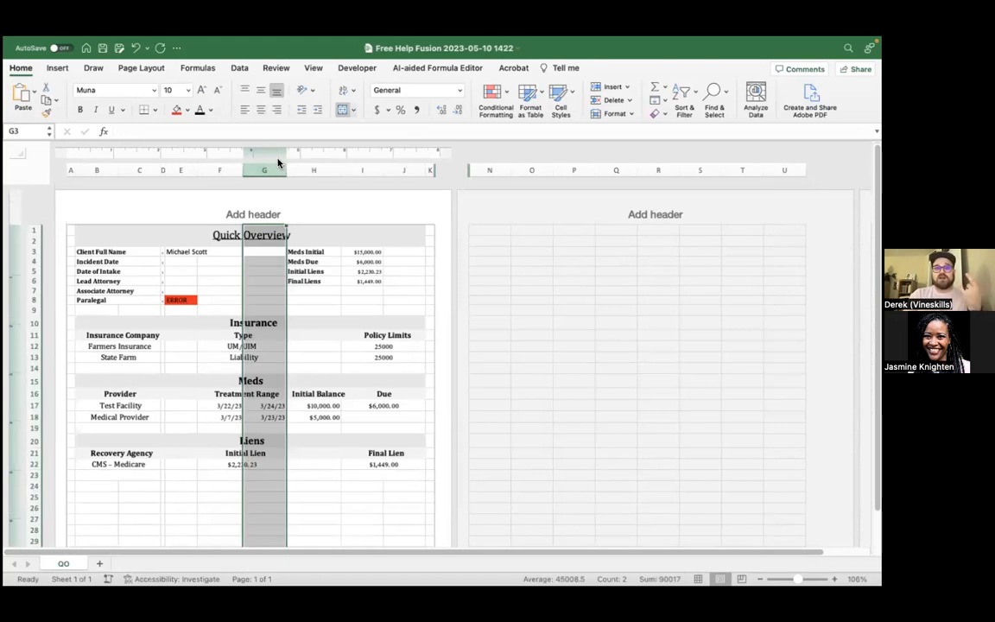
key(super+f)
click(754, 49)
click(779, 94)
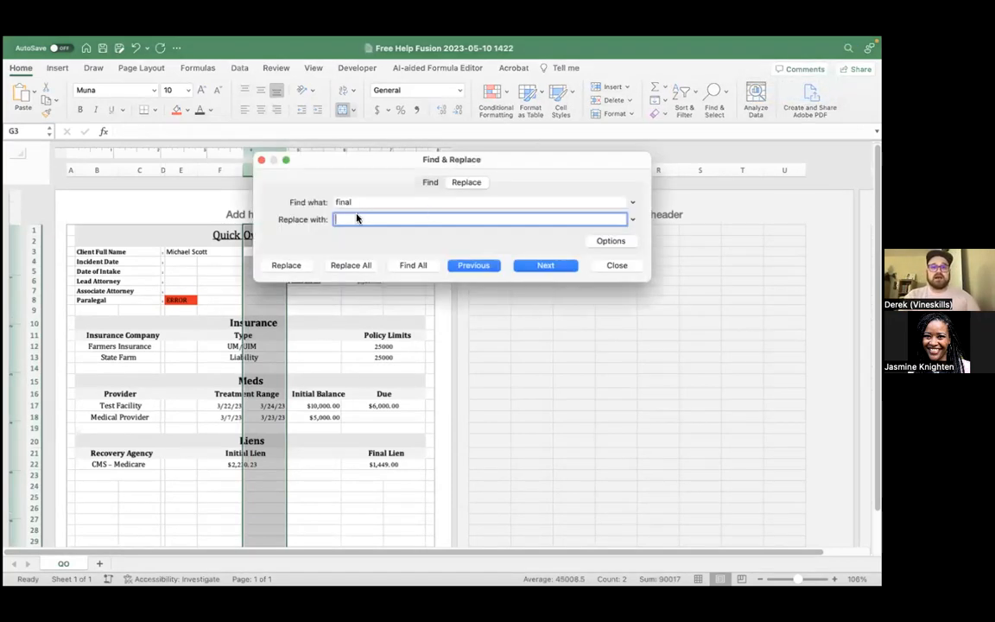
drag(356, 202, 298, 203)
key(BackSpace)
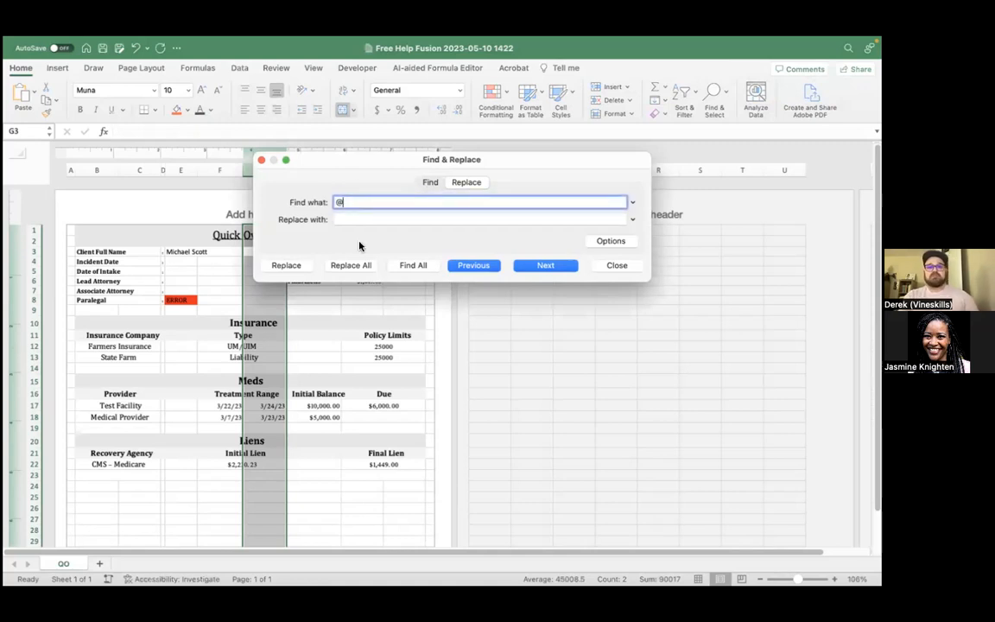
click(341, 219)
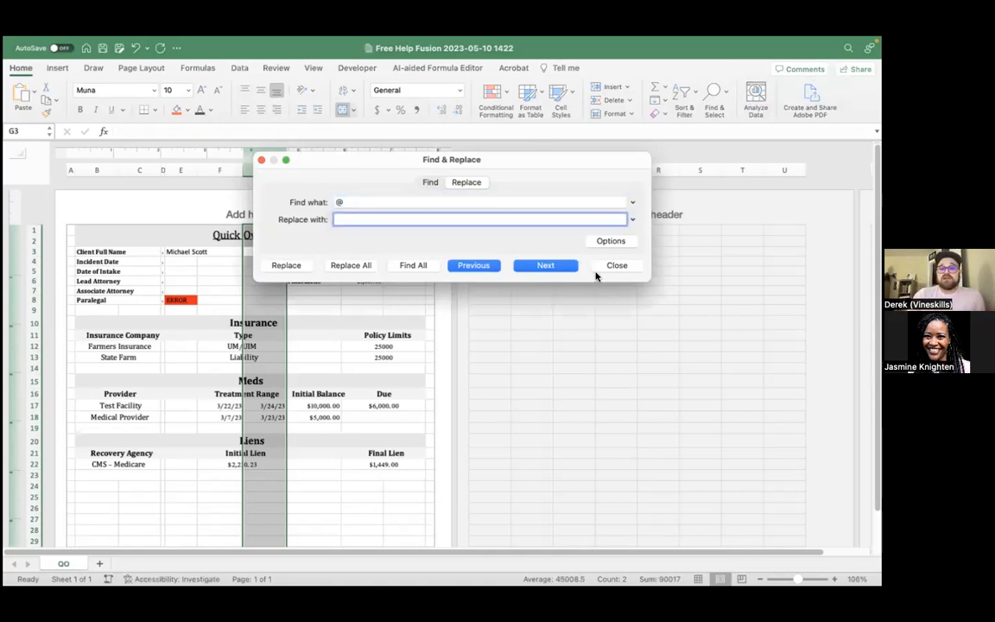
click(616, 266)
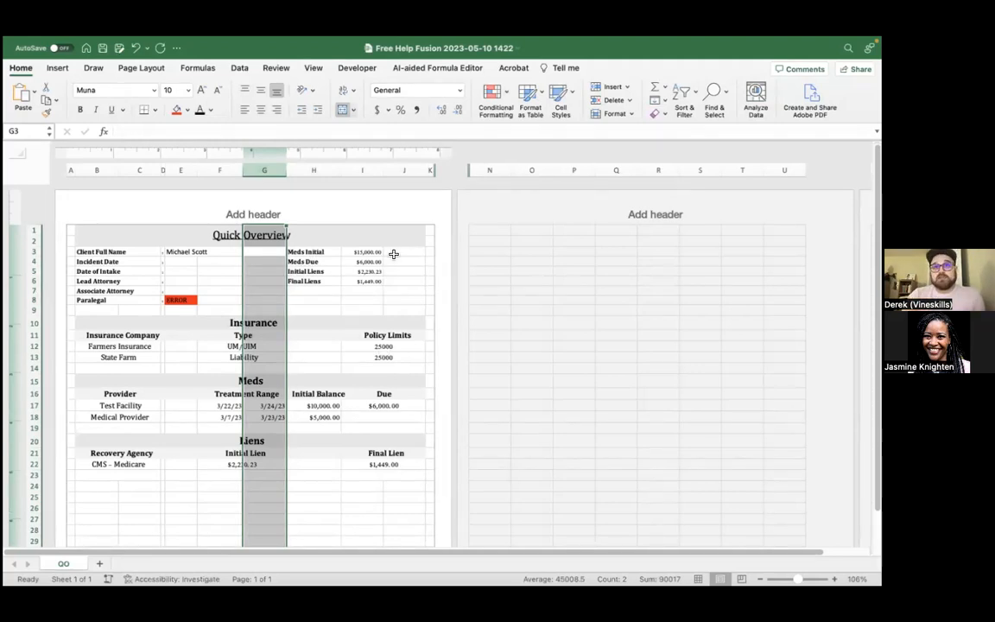
Look over the placeholders in the TEMPLATE Free Help Fusion workbook, then return to Filevine
key(ctrl+Right)
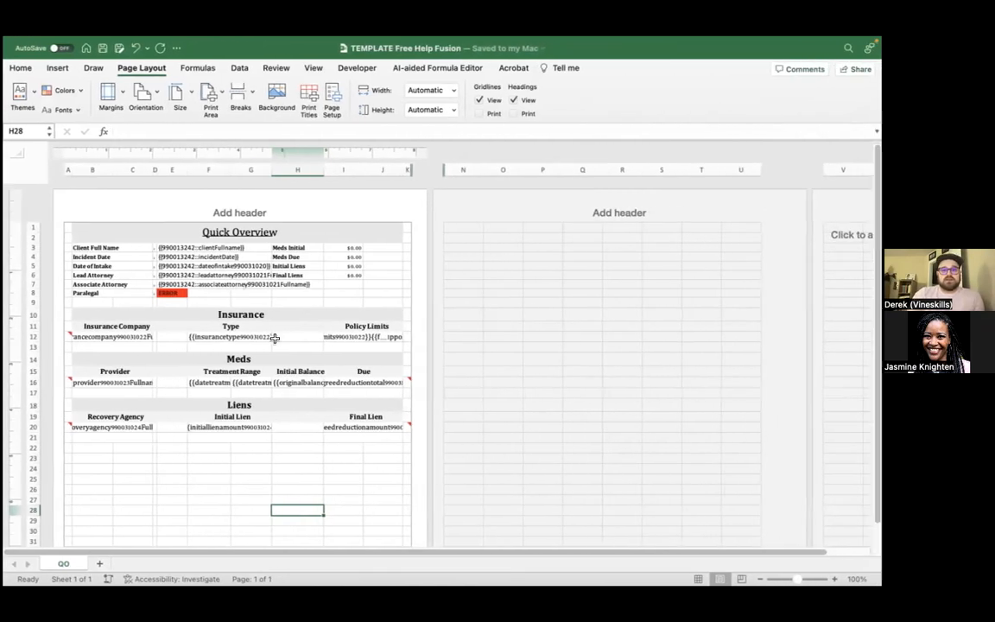
key(ctrl+Left)
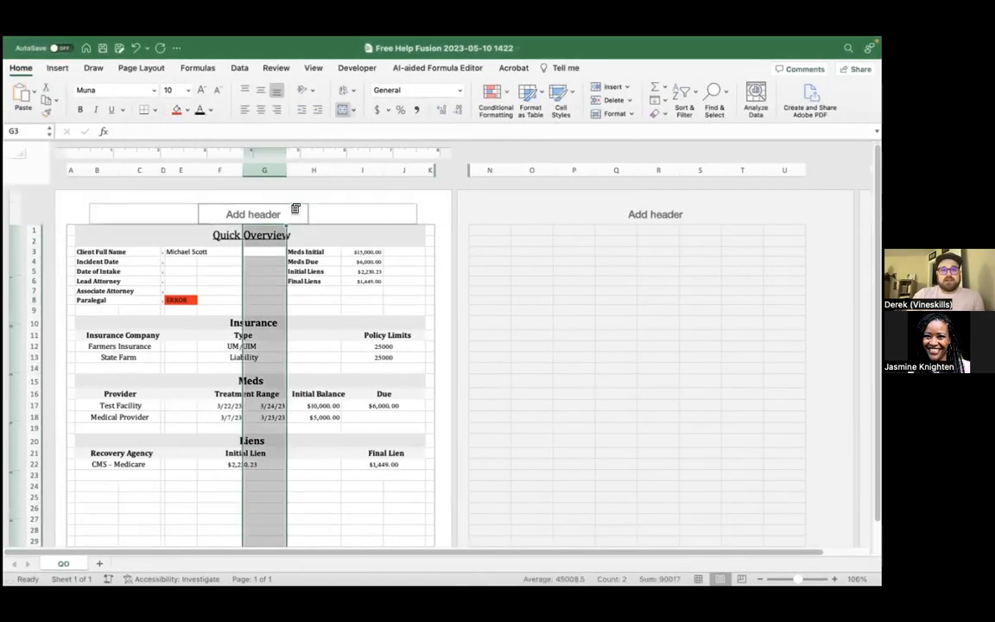
key(ctrl+Left)
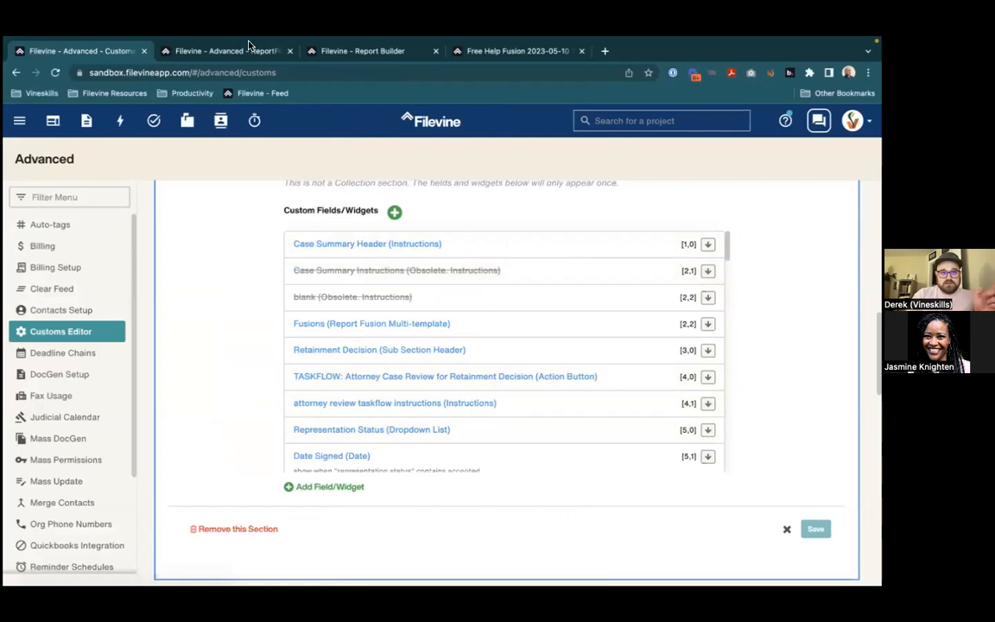
Replace the Free Help - Quick Summary ReportFusion's current template with the edited file TEMPLATE Free Help Fusion.xlsx from Downloads
click(242, 53)
scroll(336, 354, down, 2)
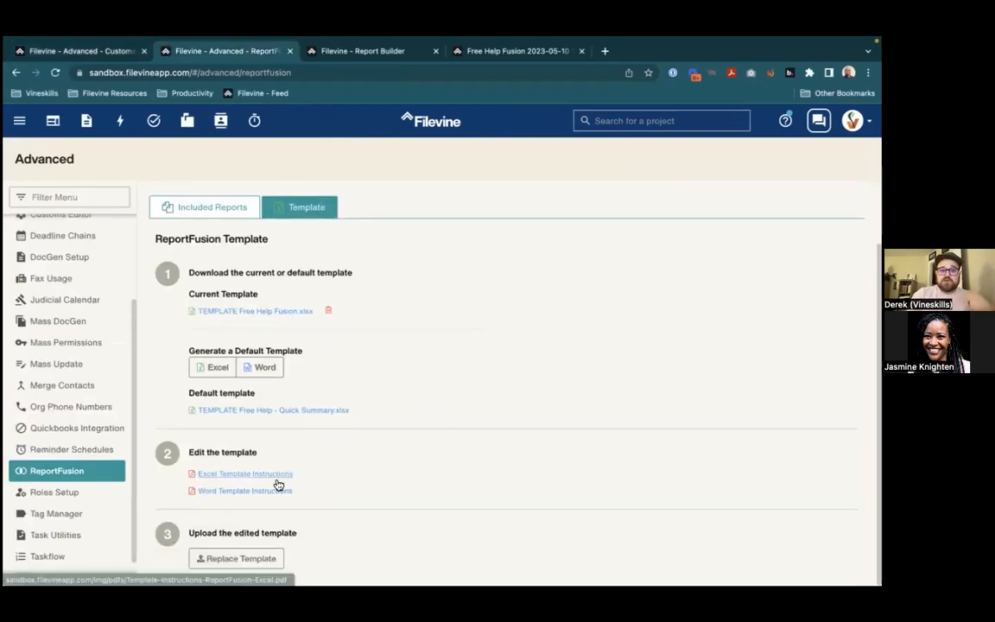
click(231, 560)
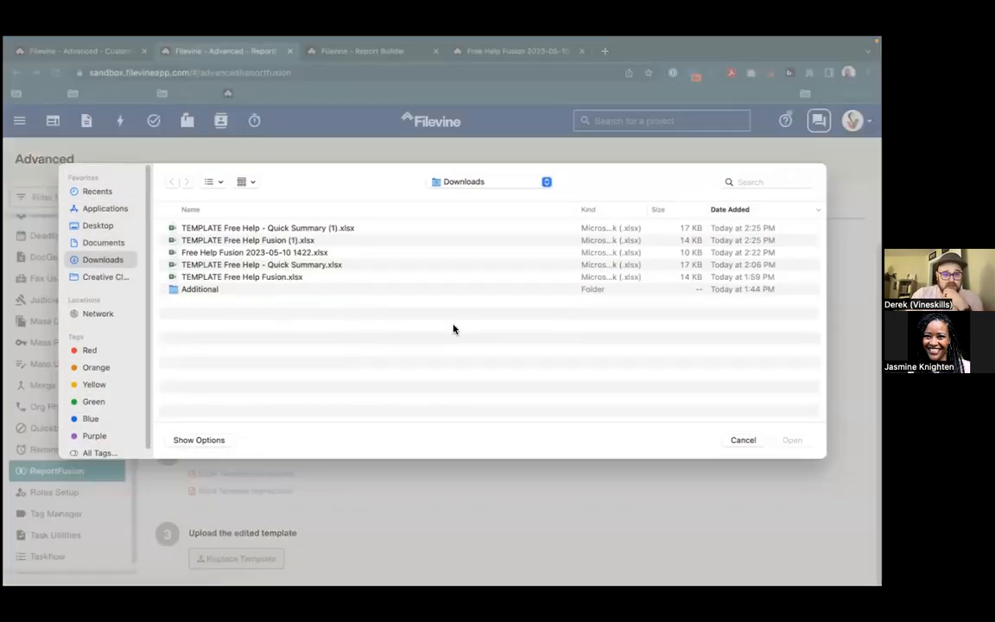
key(ctrl+Right)
key(ctrl+Right)
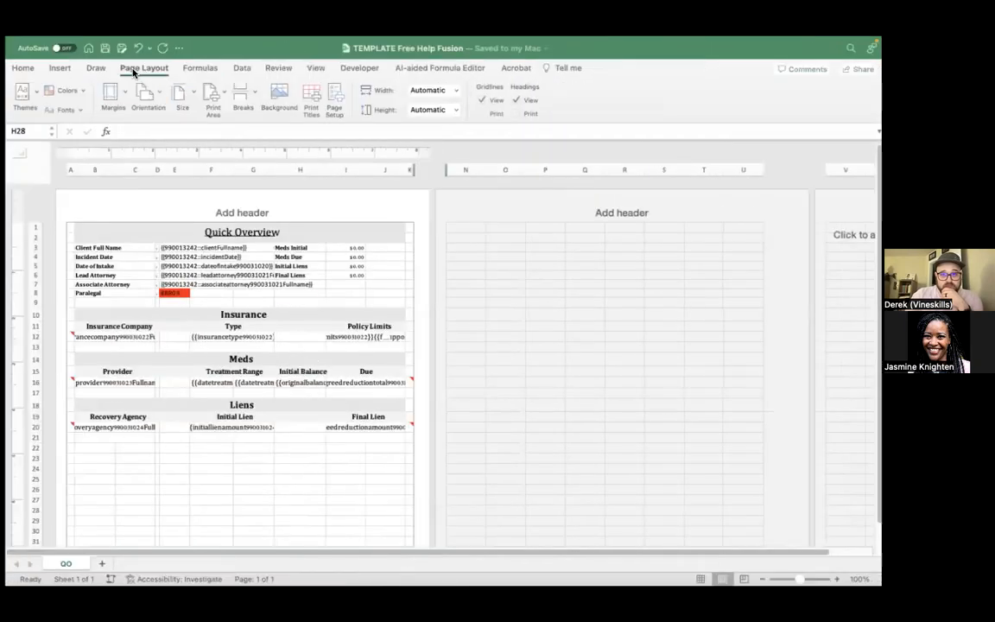
key(ctrl+Left)
key(ctrl+Left)
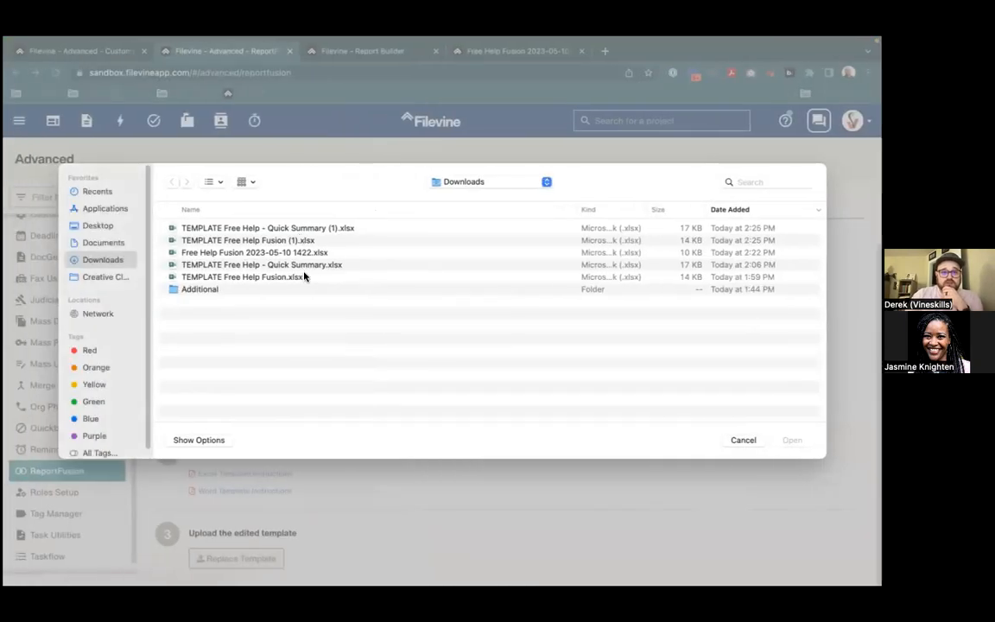
click(345, 277)
key(Return)
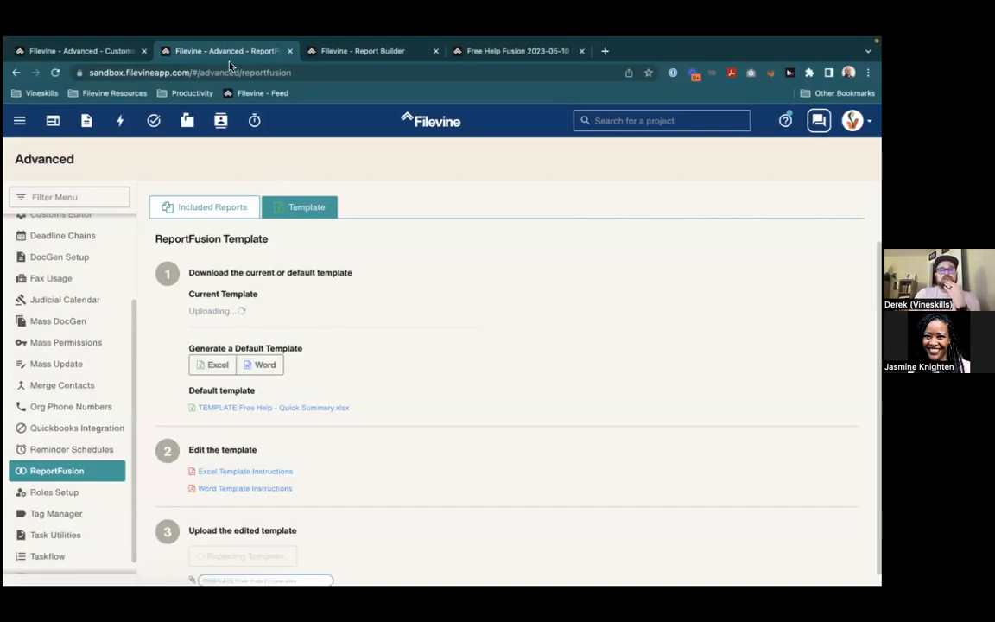
Close the browser tabs holding the Customs Editor and the generated Free Help Fusion document, leaving Report Builder in front
click(144, 51)
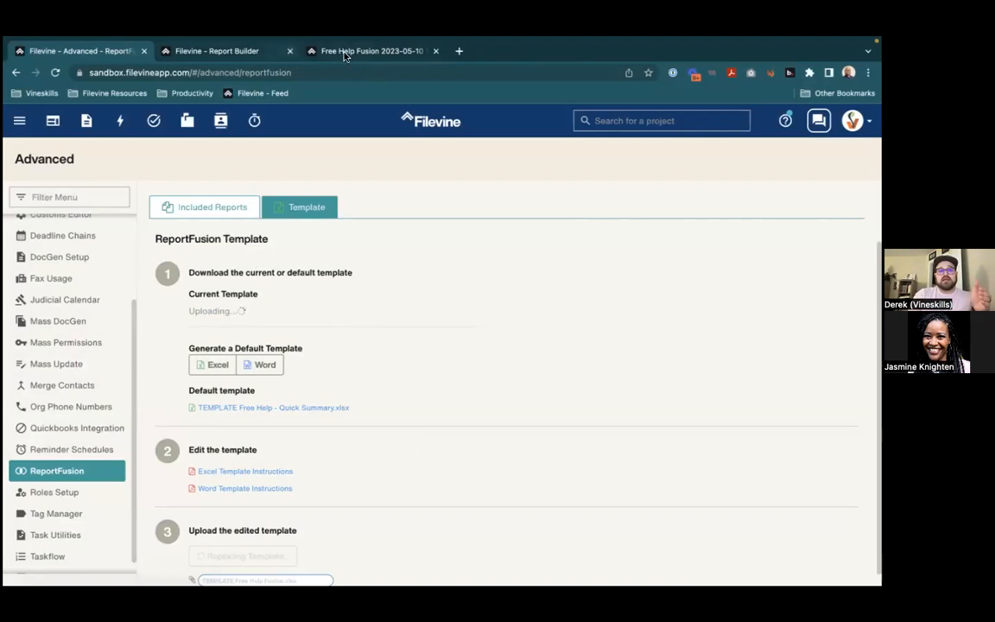
click(311, 50)
click(259, 50)
click(438, 51)
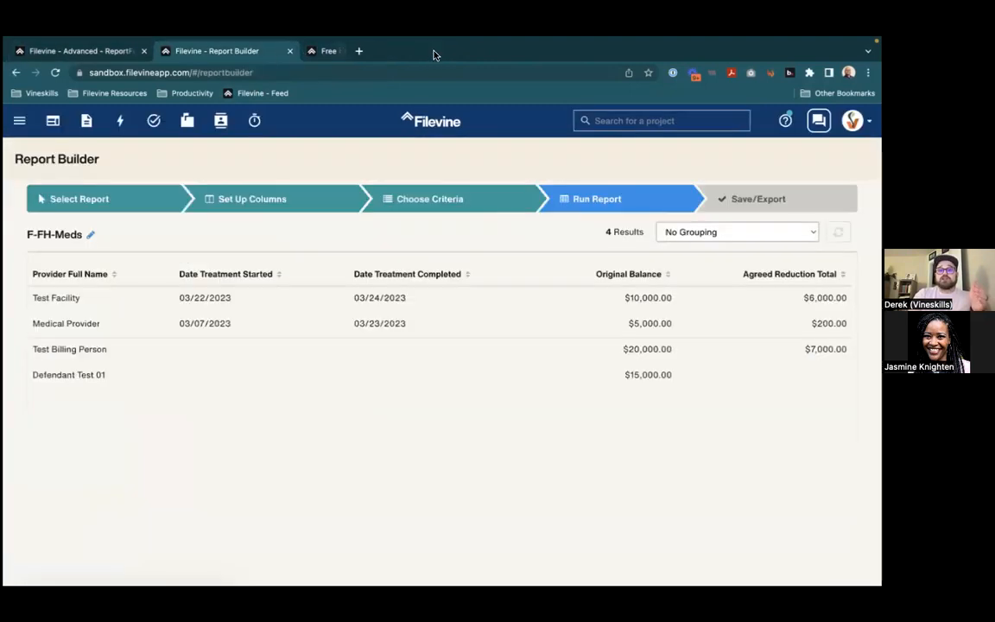
click(693, 120)
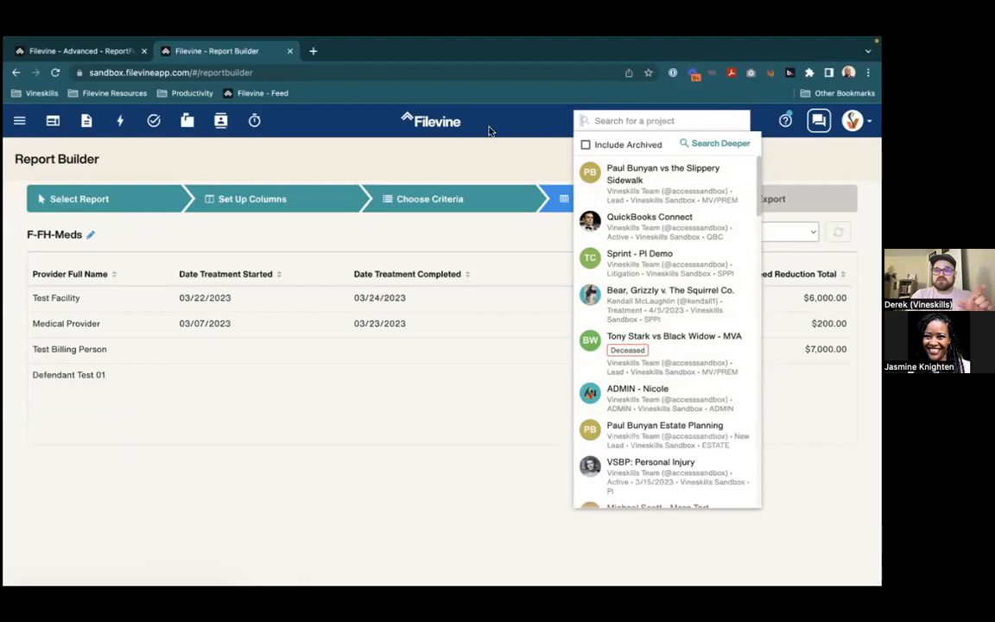
click(472, 223)
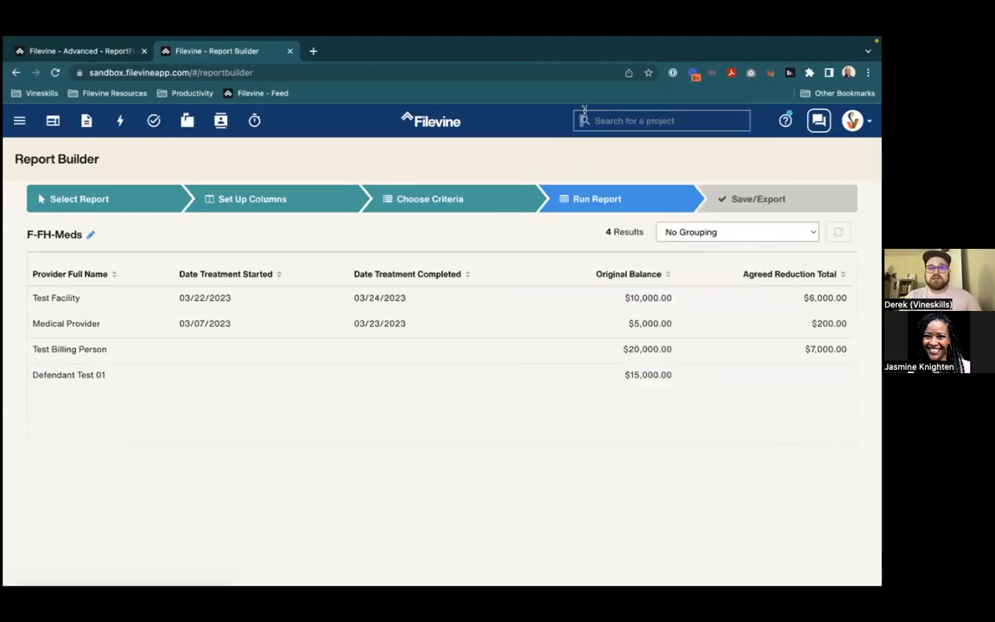
Search the Project Hub for the client's full name and open the Case Summary of the client's VSBP project
click(52, 123)
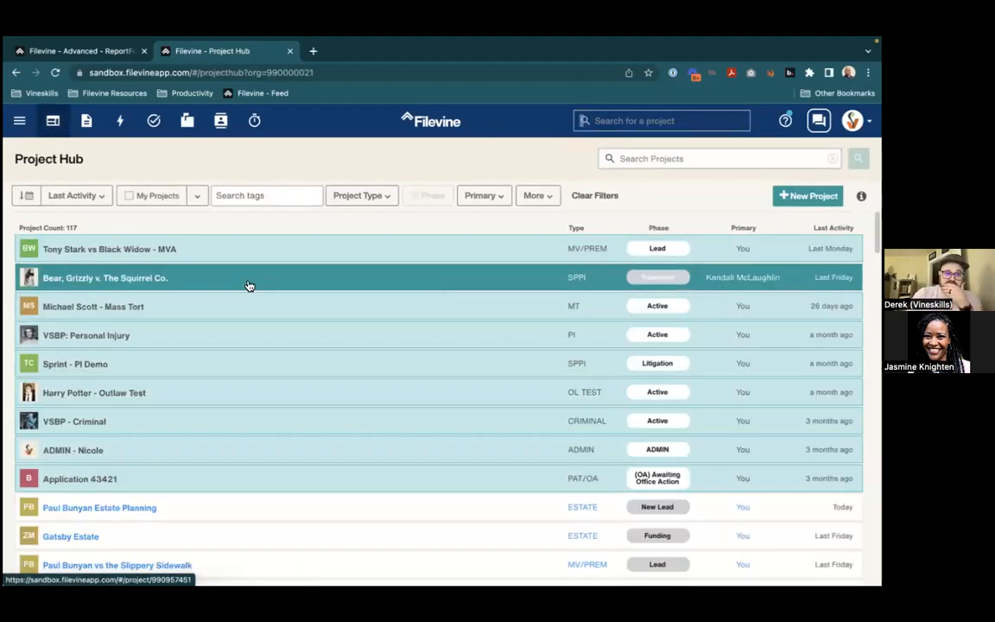
click(716, 158)
text(MICHAEL SCOTT)
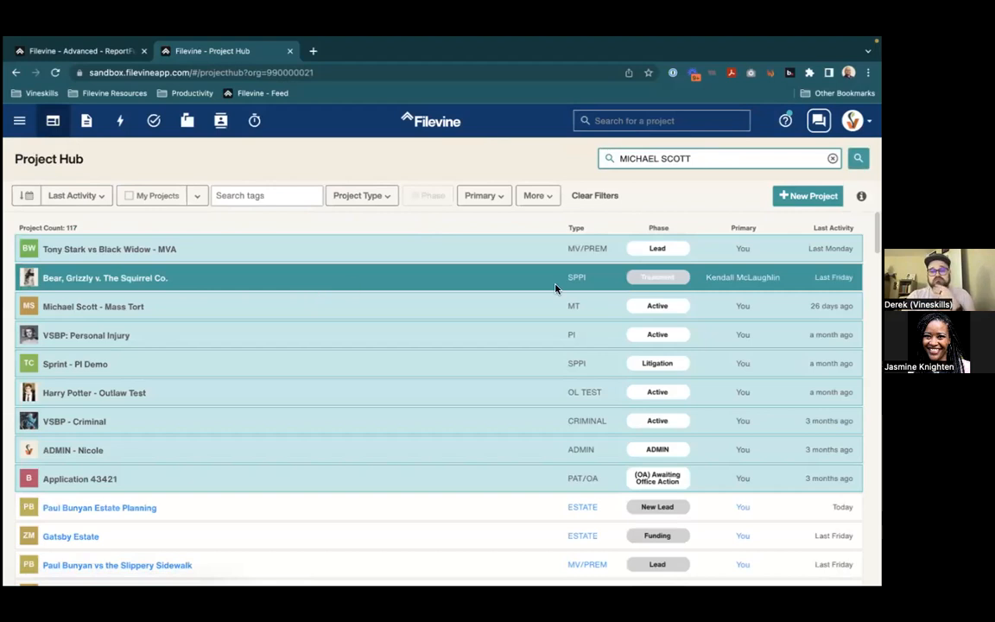
key(Return)
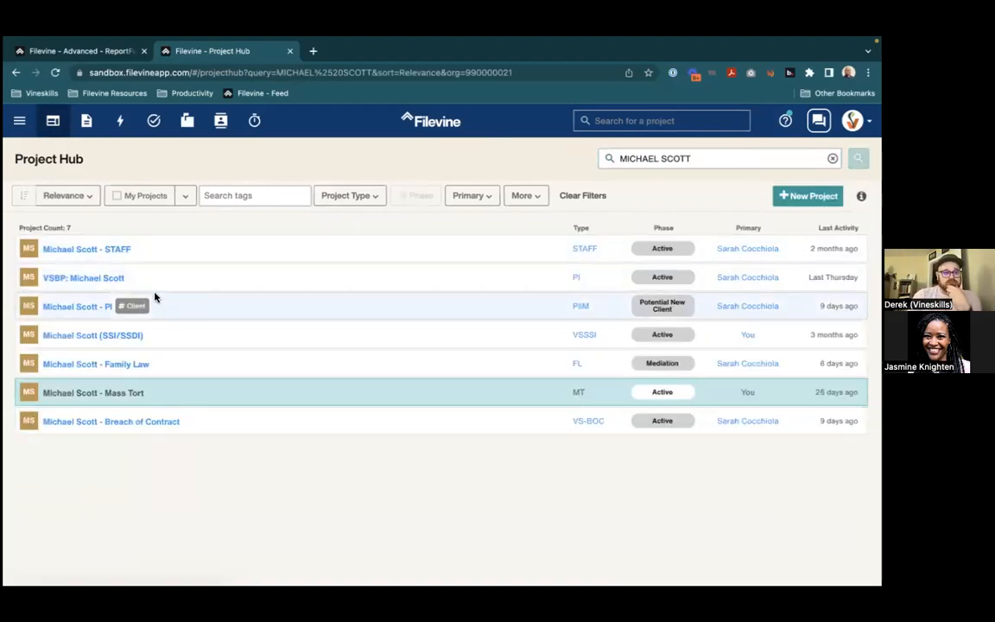
click(75, 279)
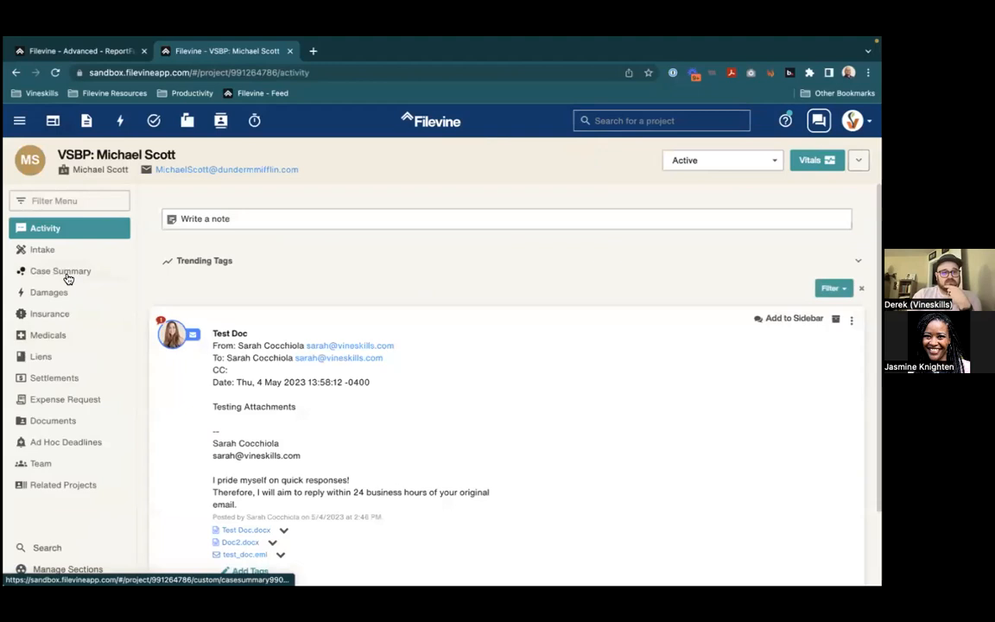
click(68, 275)
Reload the ReportFusion page, find the Free Help - Quick Summary fusion by searching "help", and open its template settings
click(130, 51)
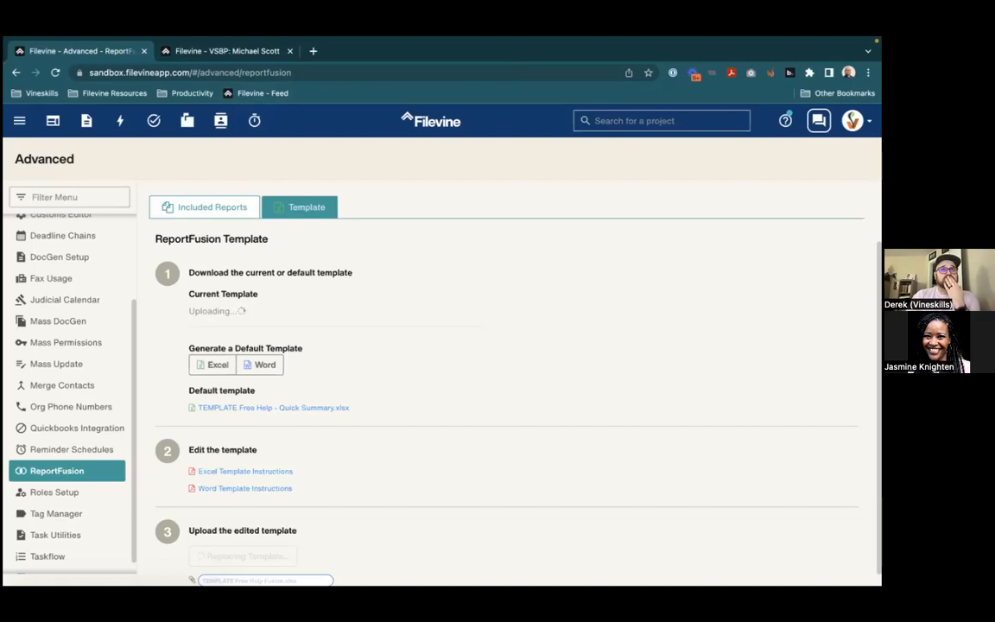
click(58, 73)
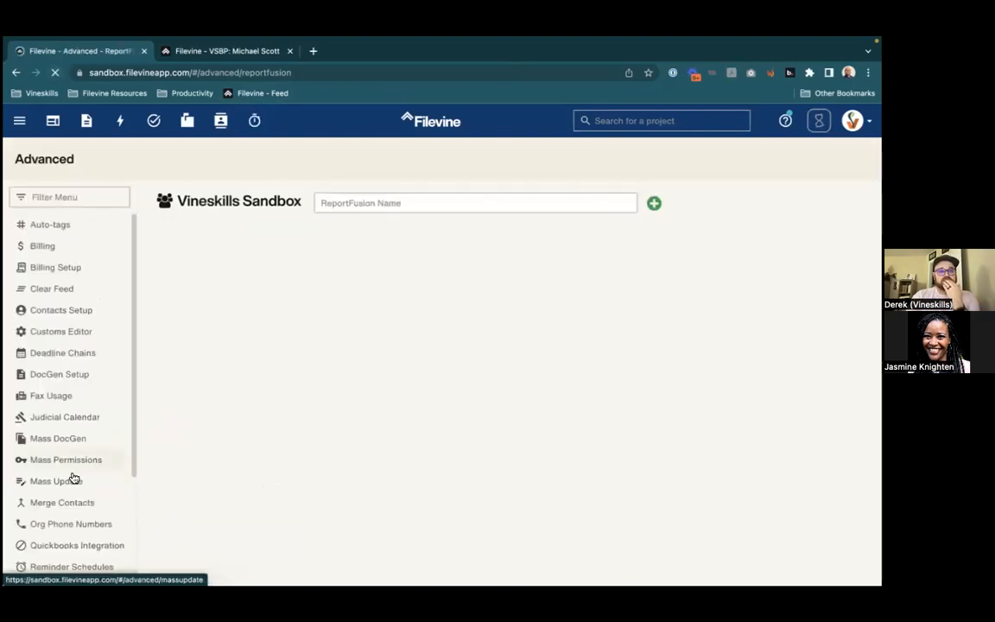
scroll(64, 503, down, 3)
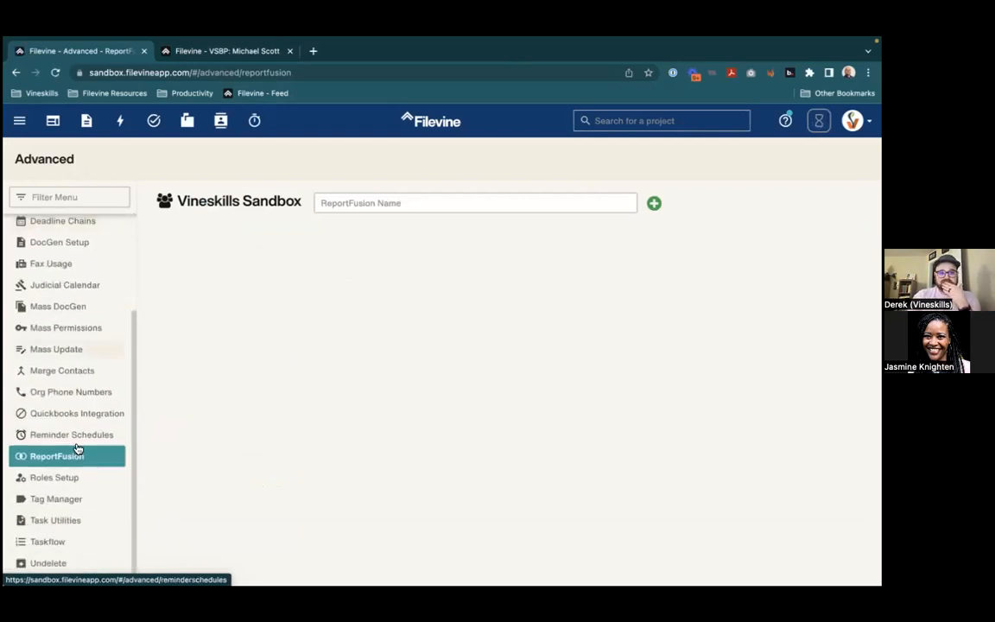
click(348, 204)
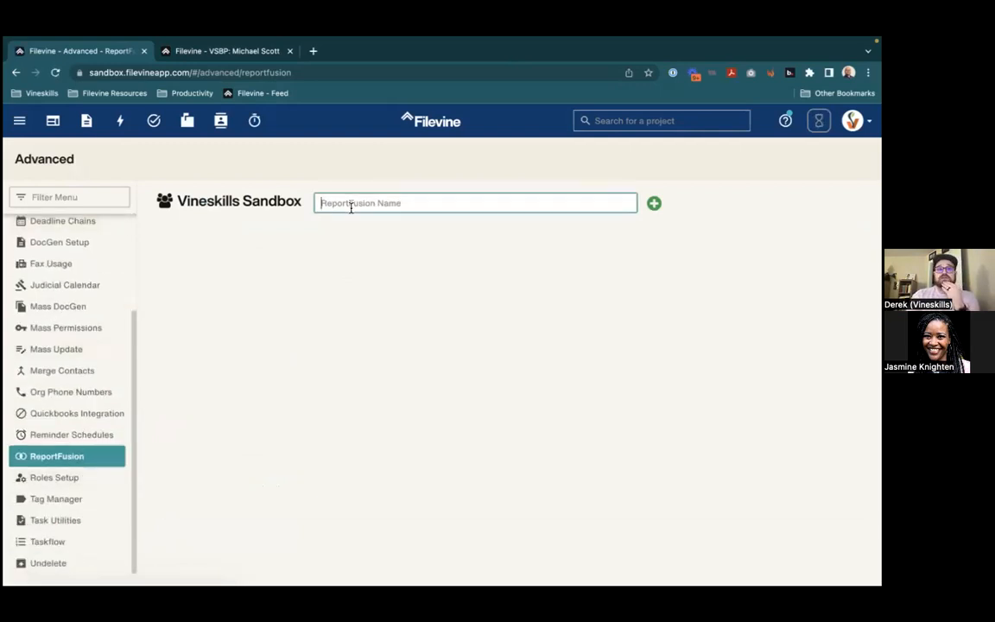
scroll(360, 373, down, 5)
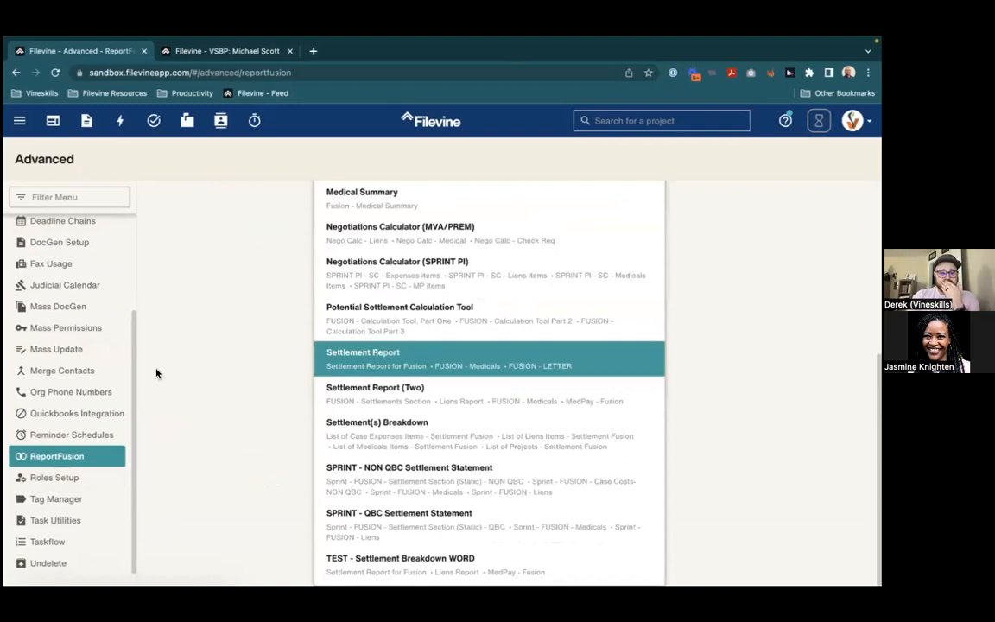
scroll(447, 316, up, 5)
text(help)
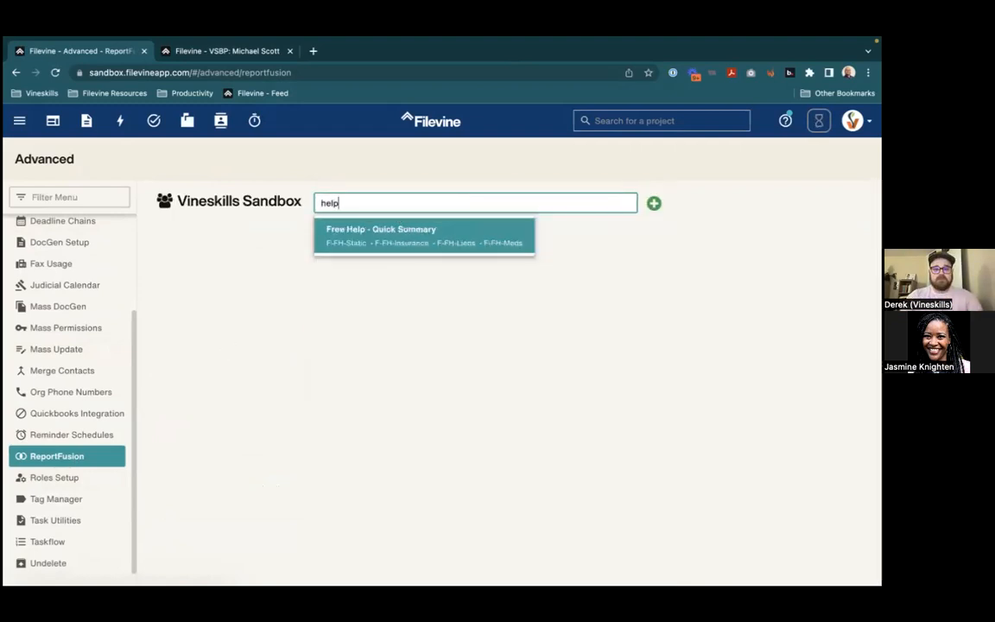
click(391, 242)
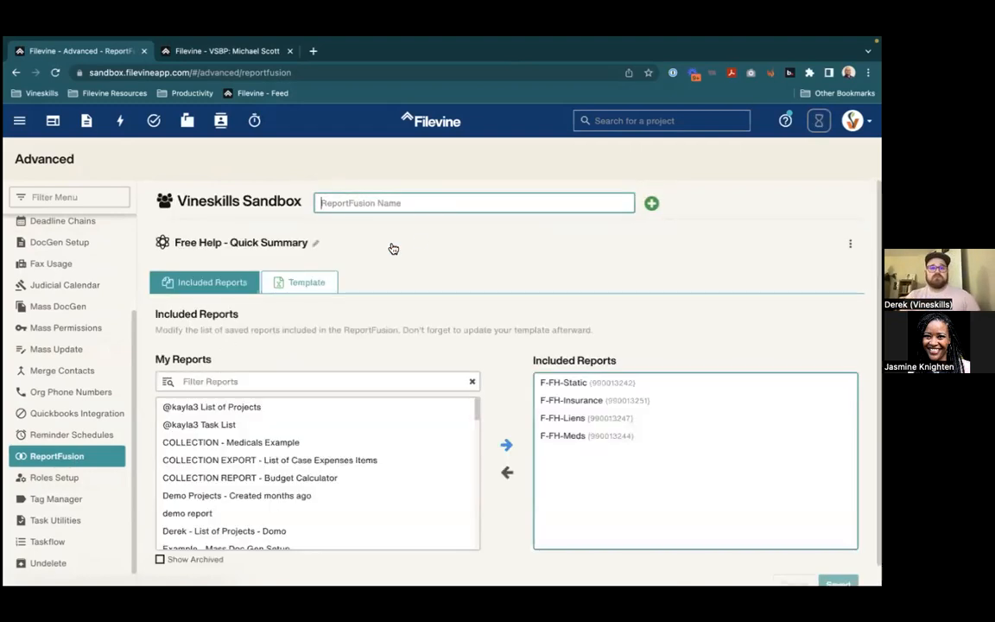
click(298, 283)
scroll(333, 412, down, 2)
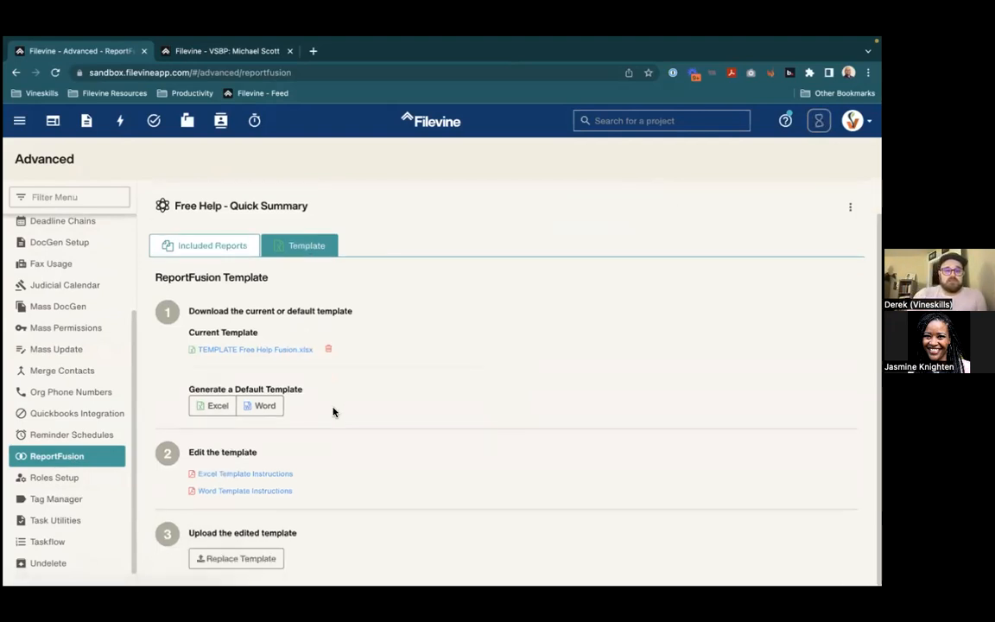
Replace the fusion's current template with TEMPLATE Free Help Fusion.xlsx from the Downloads folder
click(236, 558)
click(259, 277)
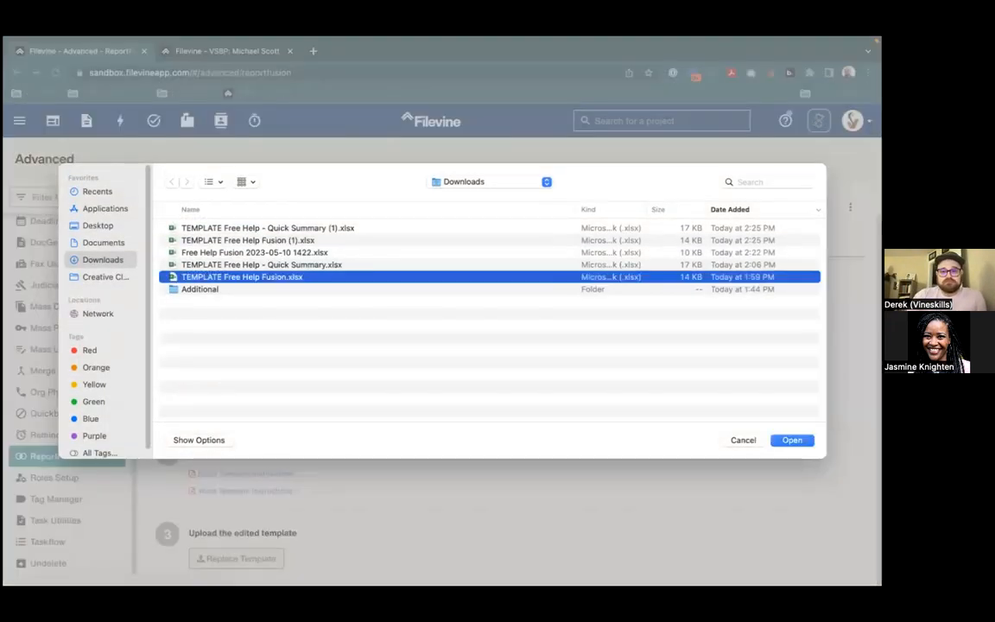
click(792, 441)
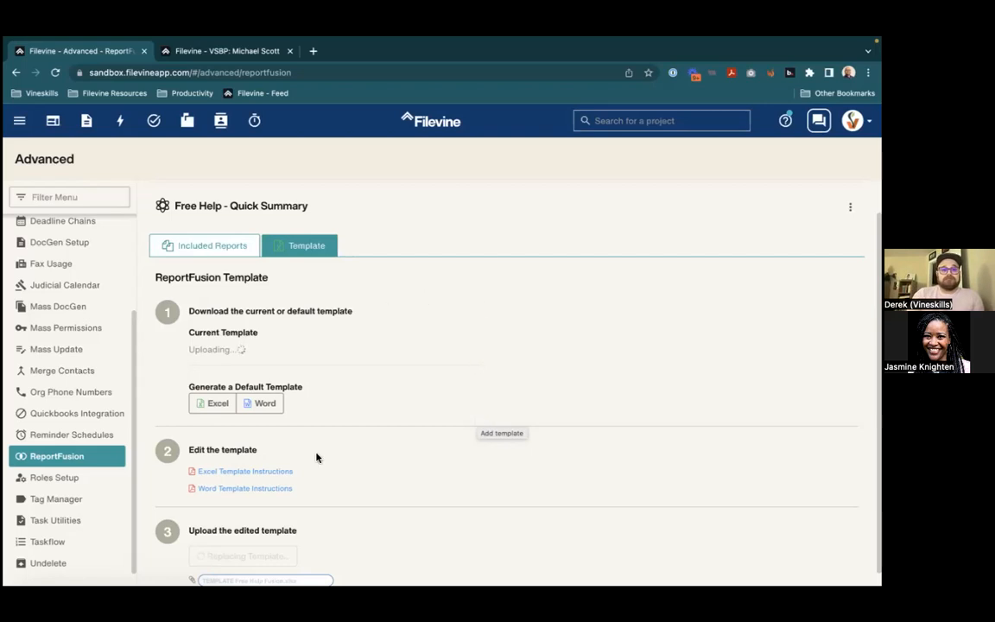
scroll(415, 465, down, 1)
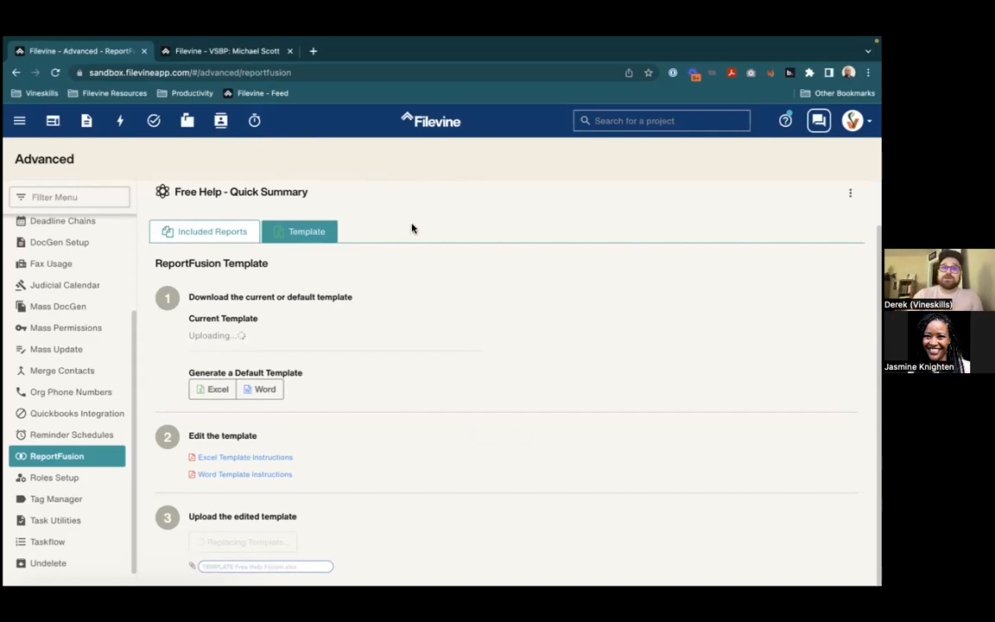
Regenerate the Free Help - Quick Summary fusion in the project's Case Summary, checking the template upload meanwhile
click(216, 49)
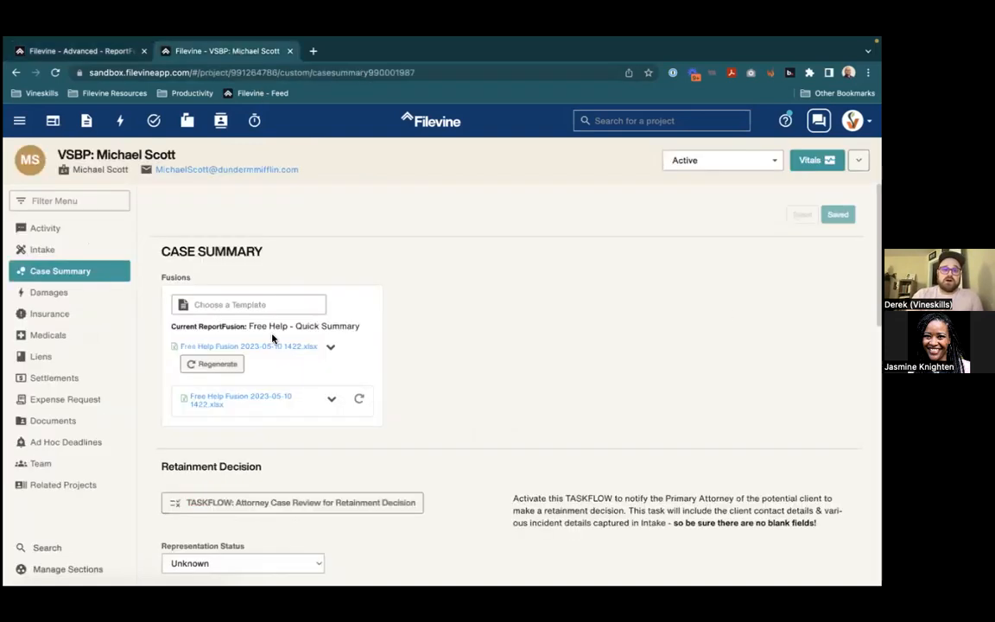
click(212, 364)
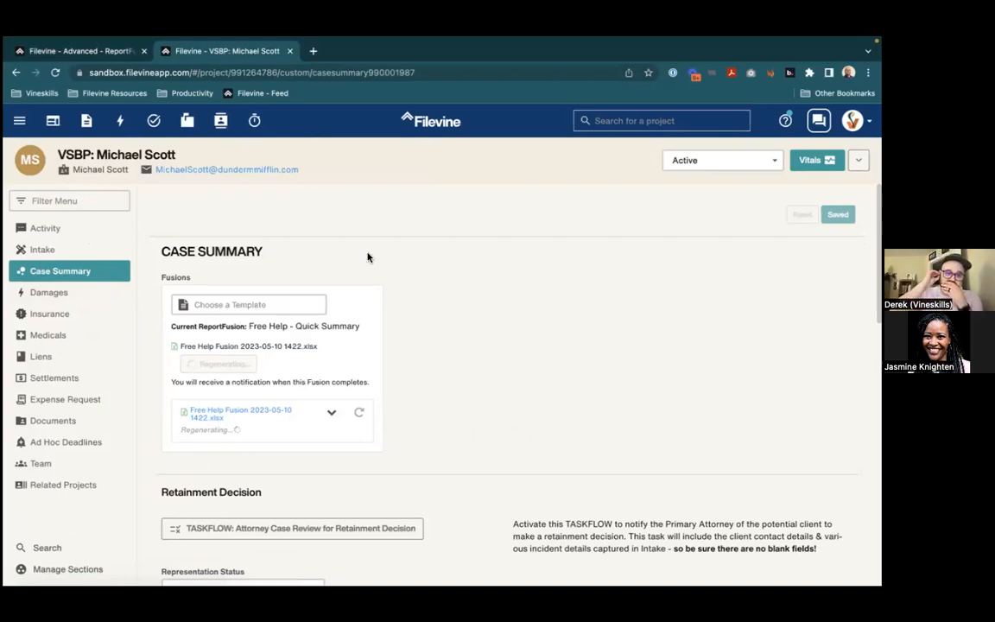
click(115, 54)
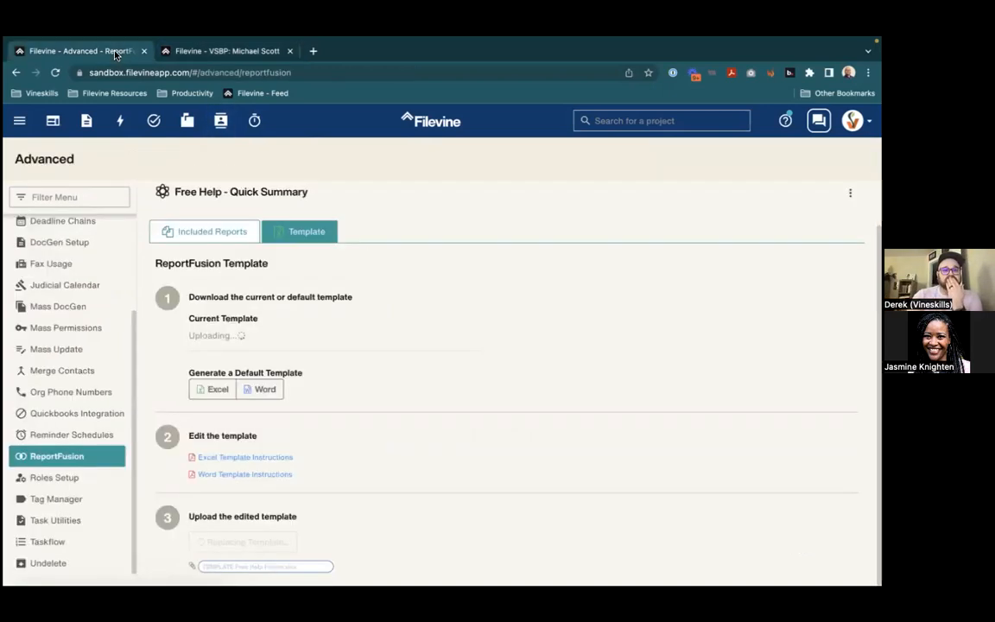
click(181, 51)
click(108, 57)
click(221, 51)
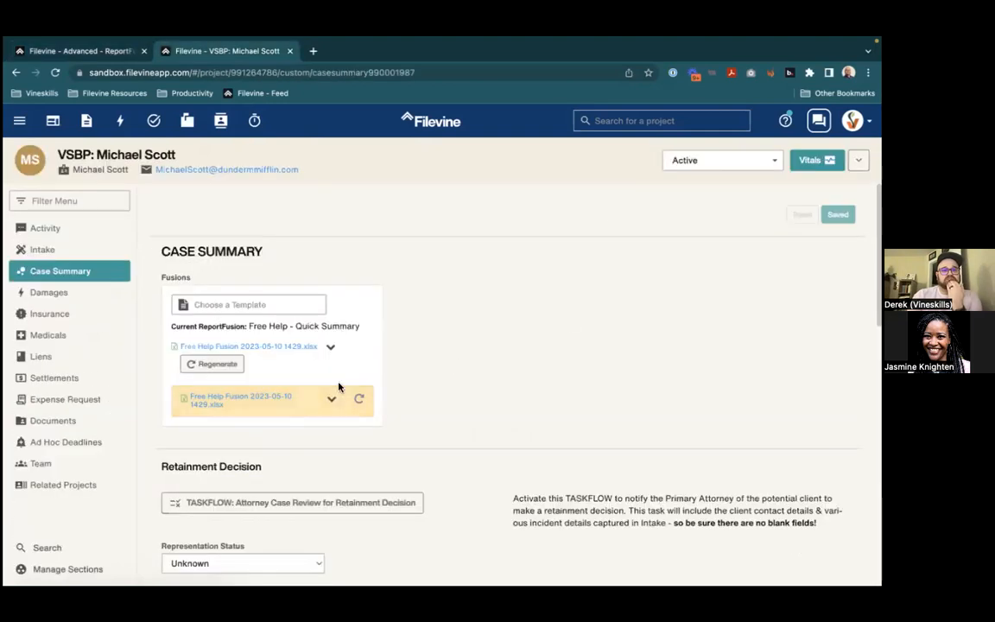
Open the regenerated Free Help Fusion document, examine its Meds amounts and Paralegal field, and close it
click(235, 401)
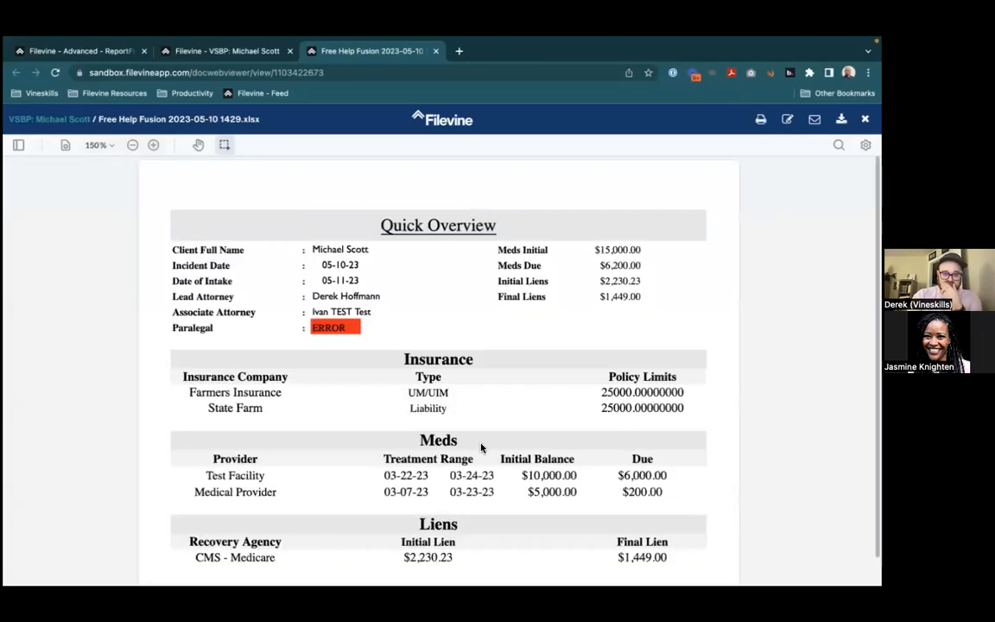
scroll(410, 526, down, 1)
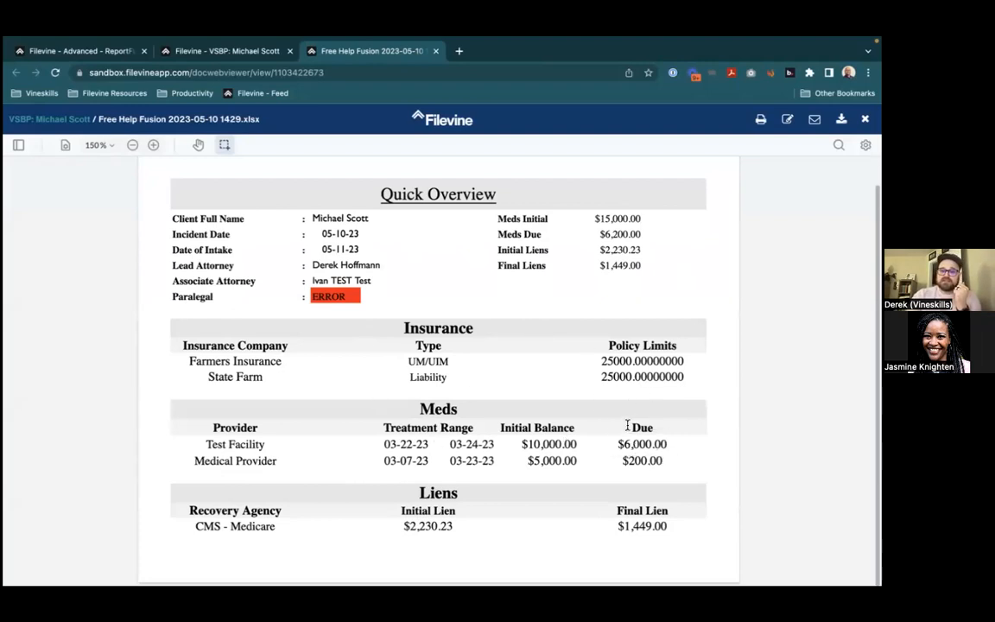
drag(627, 425, 662, 465)
drag(358, 299, 312, 301)
click(506, 355)
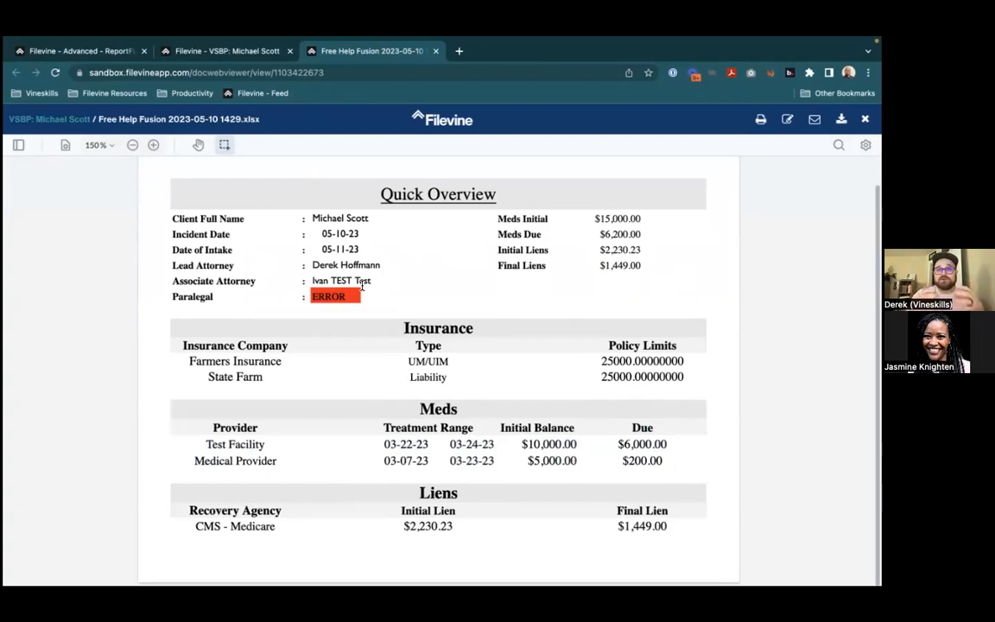
click(435, 53)
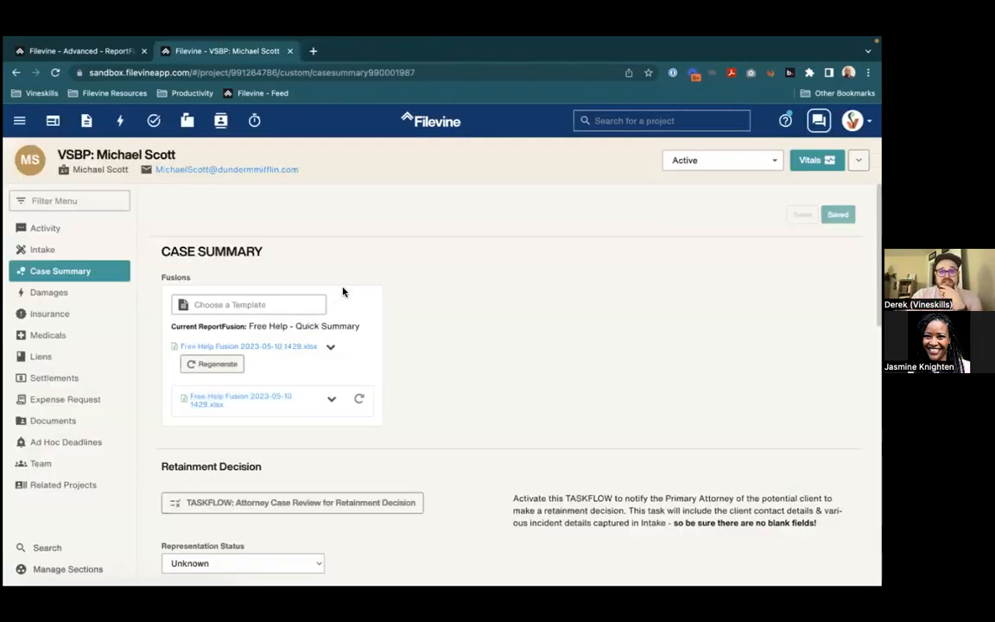
key(ctrl+Left)
key(ctrl+Left)
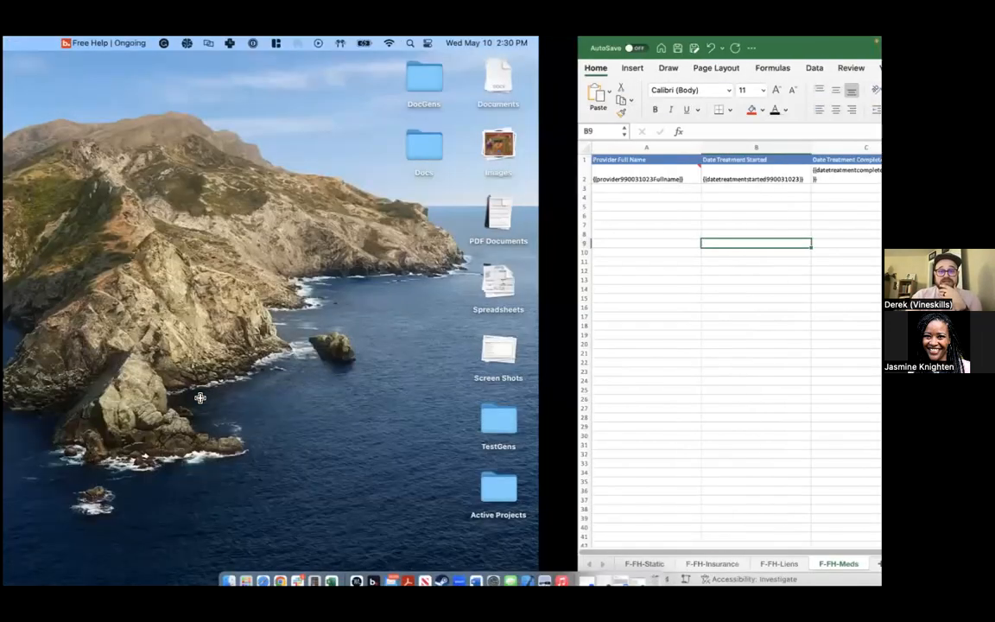
key(ctrl+Right)
key(ctrl+Right)
Check the included reports and the template upload of the Free Help - Quick Summary ReportFusion
click(93, 52)
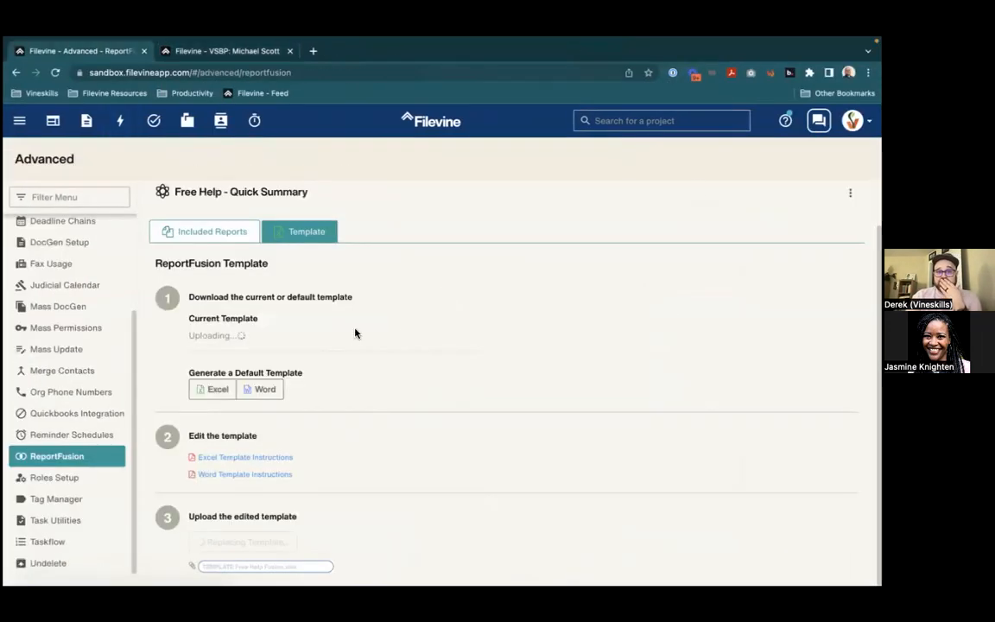
click(210, 232)
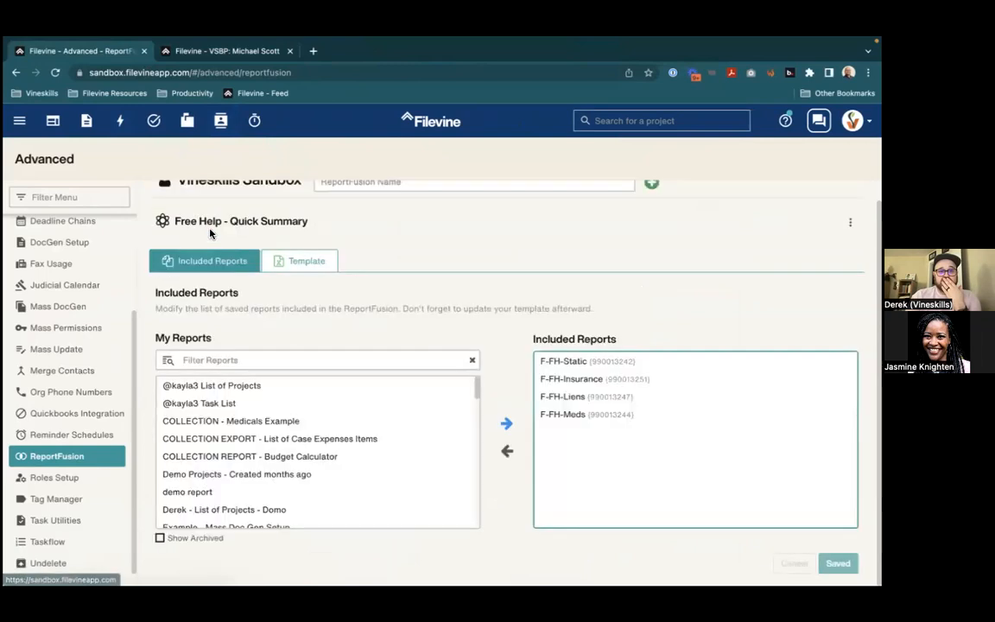
click(326, 260)
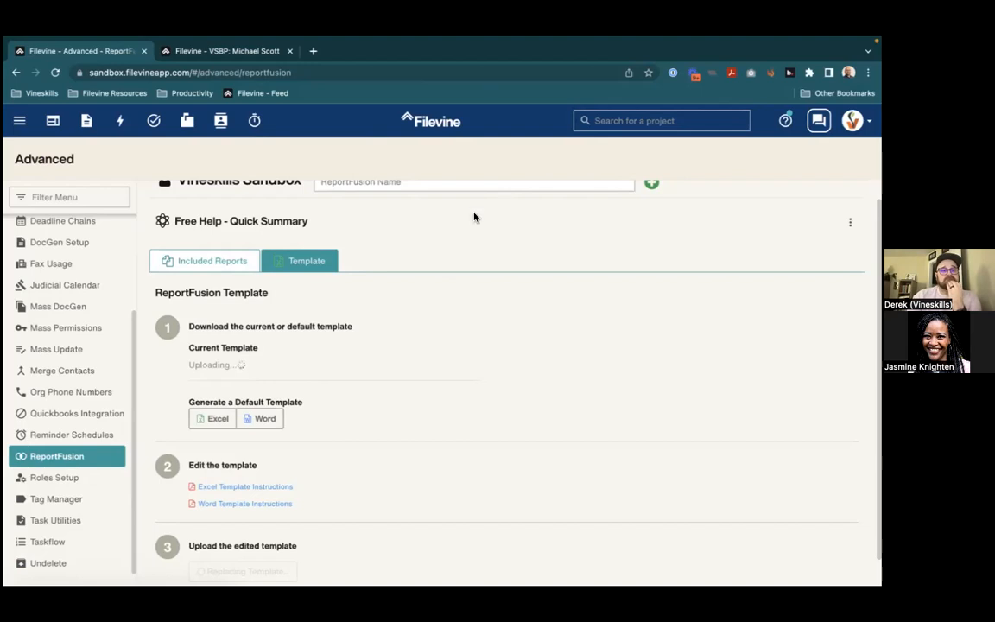
Reload the ReportFusion page and reopen the Free Help - Quick Summary fusion by searching "help"
click(55, 71)
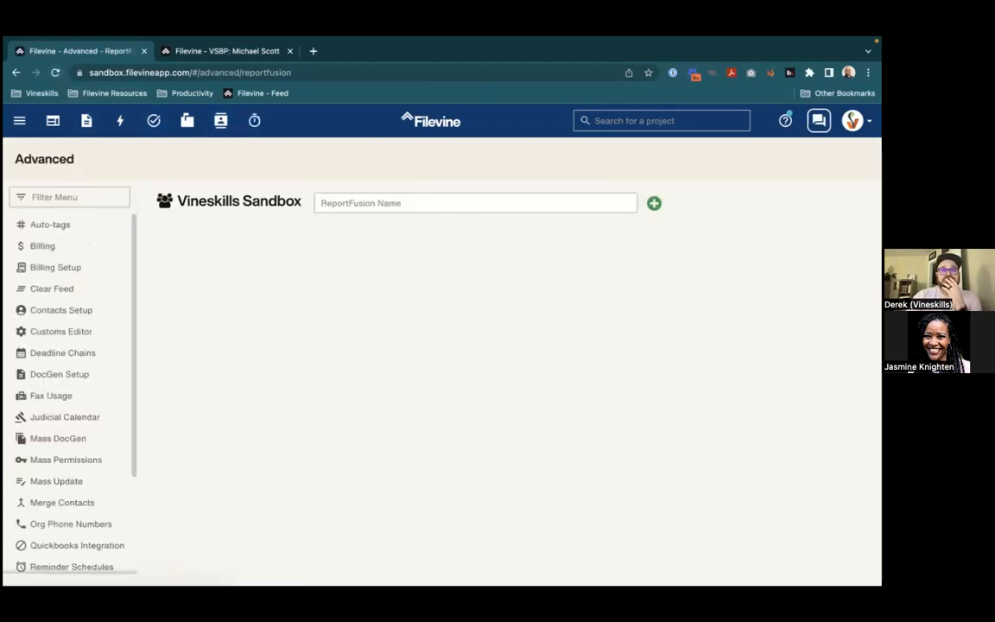
click(258, 52)
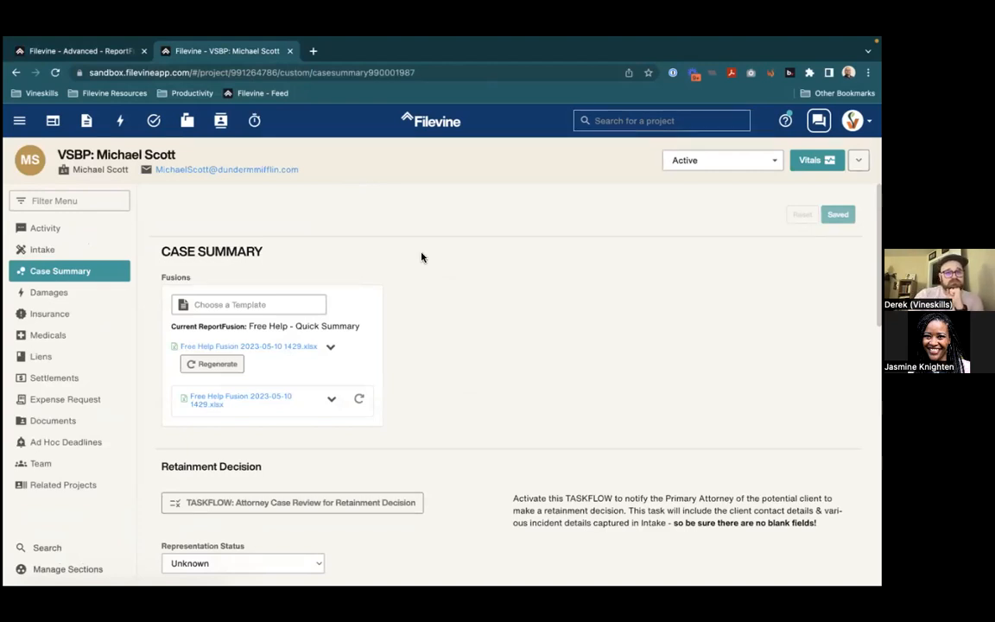
click(114, 51)
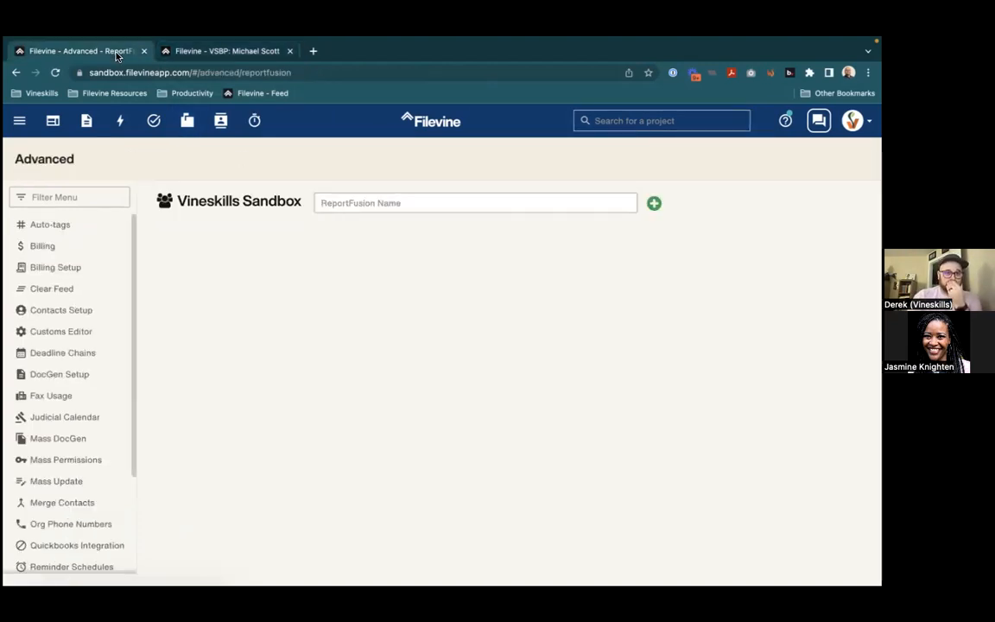
click(381, 205)
text(help)
click(413, 244)
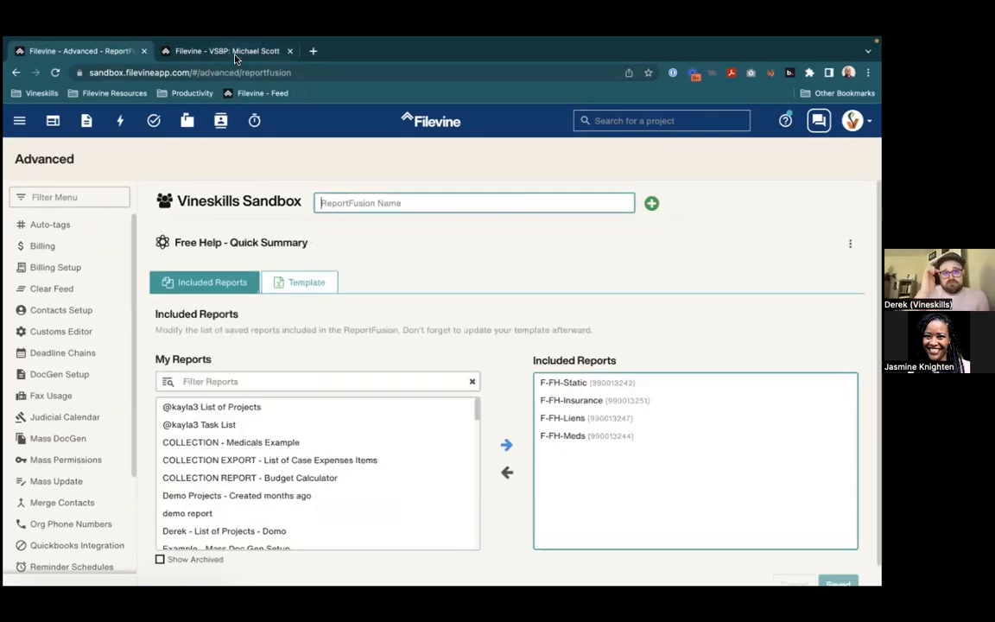
Open the regenerated Free Help Fusion document for editing from the project's Case Summary
click(21, 124)
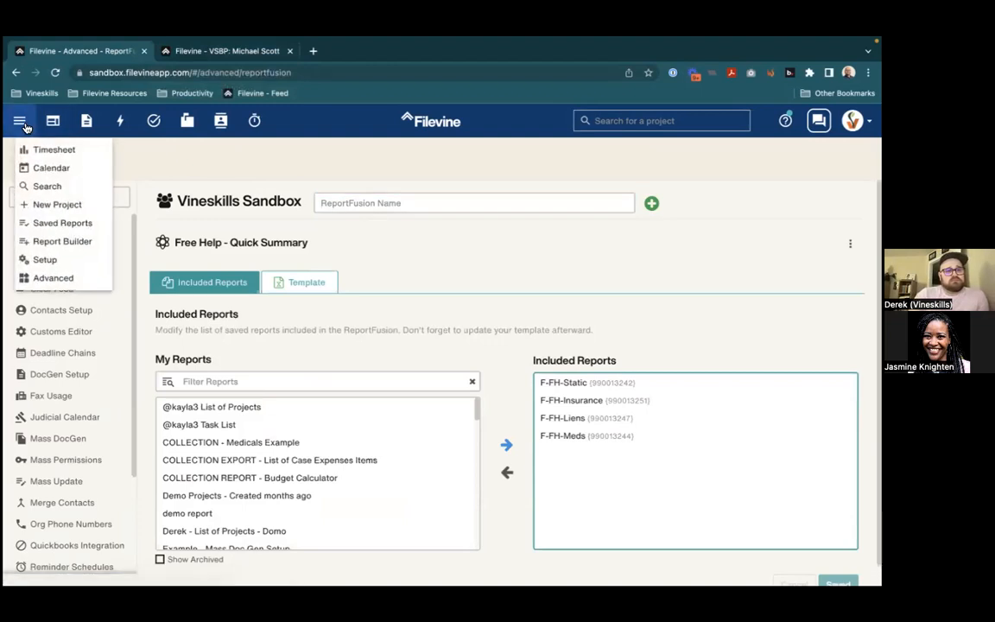
click(194, 50)
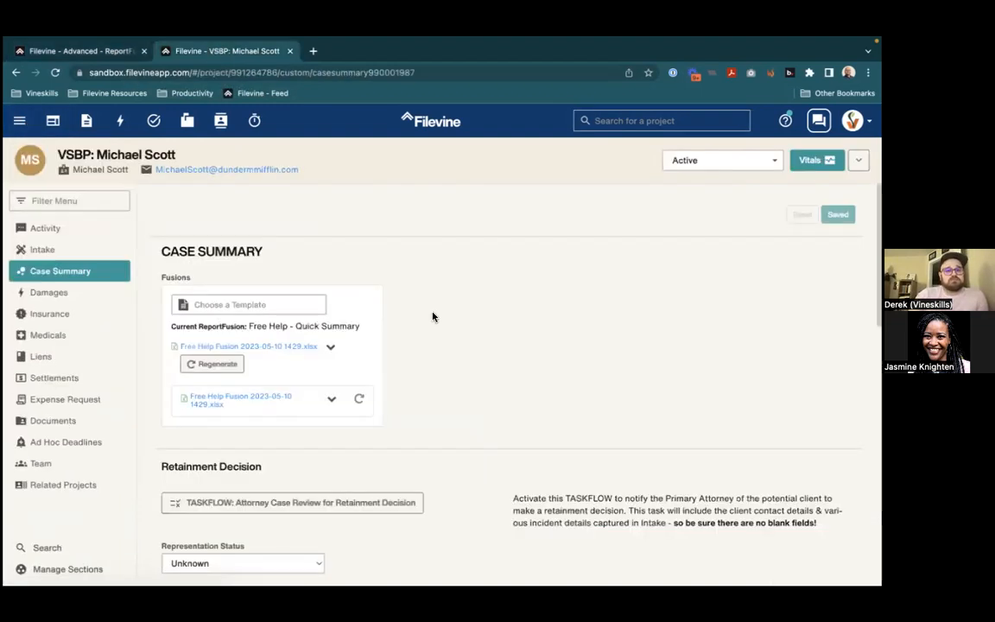
click(332, 348)
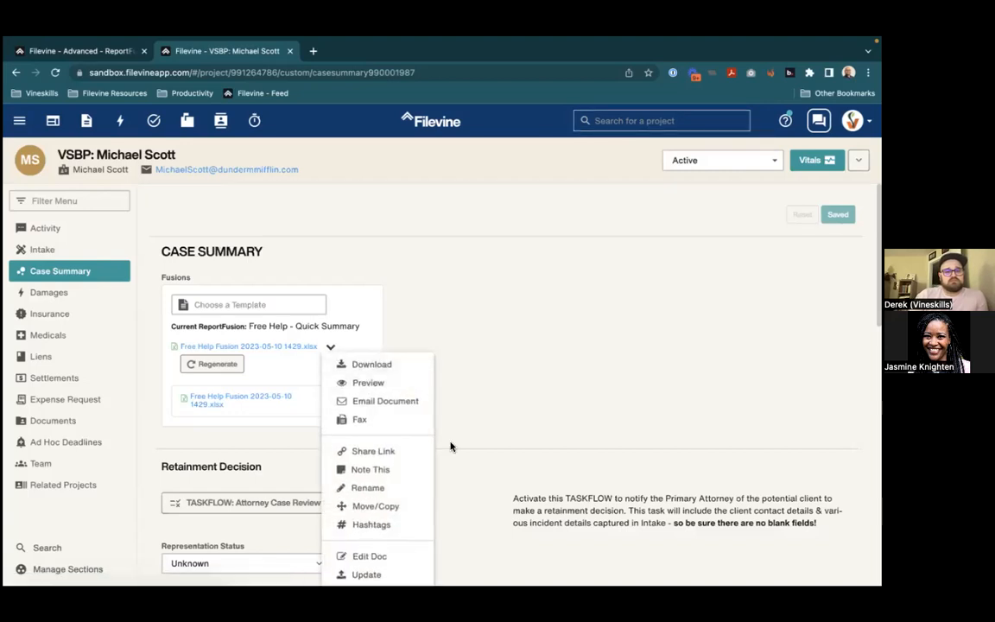
scroll(405, 480, down, 2)
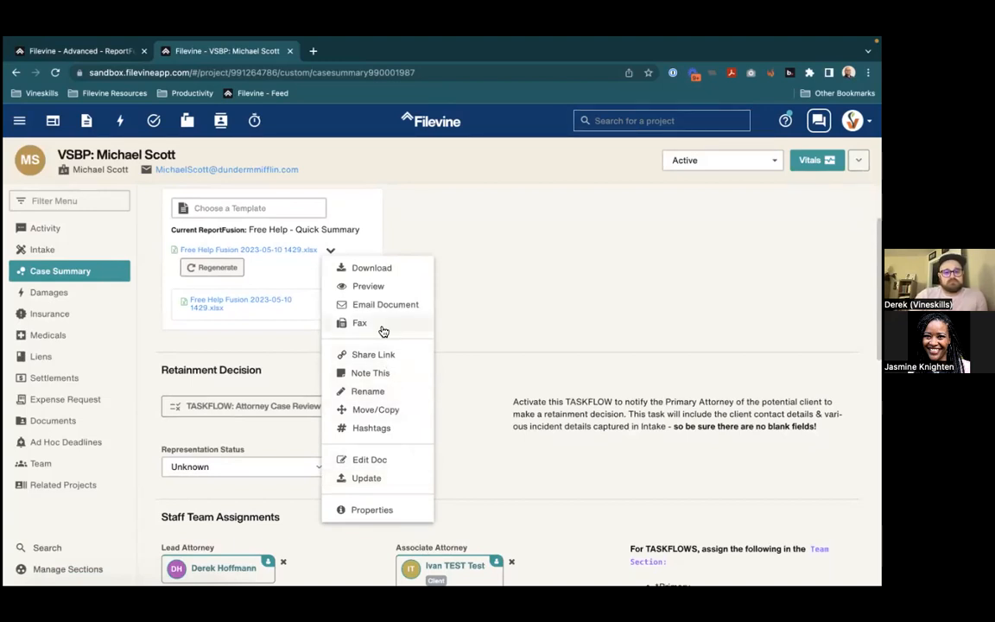
click(373, 462)
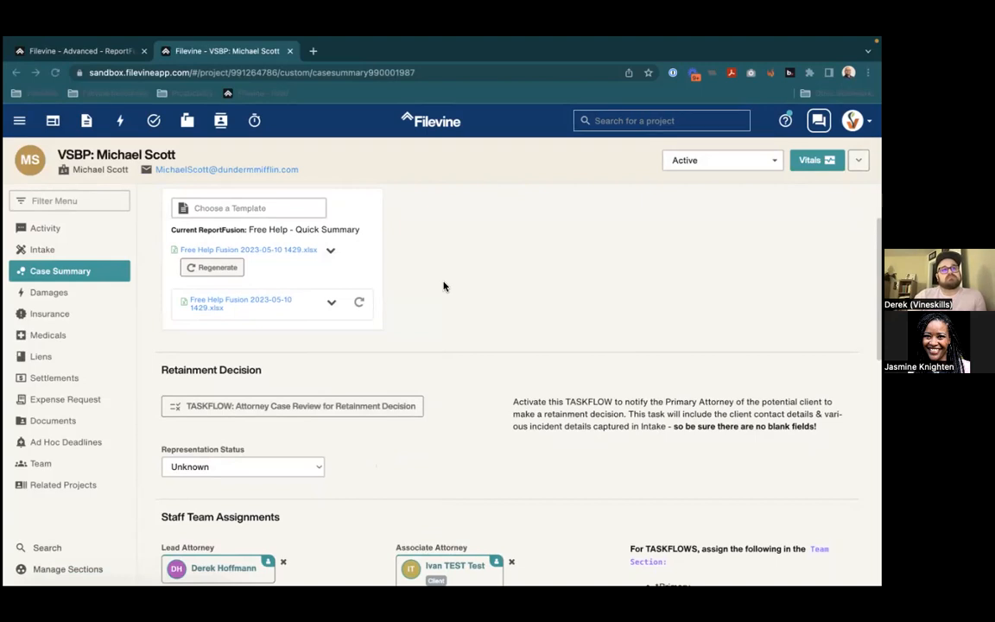
Examine the Quick Overview sheet of the generated workbook, including its Insurance, Meds and Liens sections
scroll(321, 442, down, 1)
scroll(319, 442, down, 5)
scroll(318, 440, up, 6)
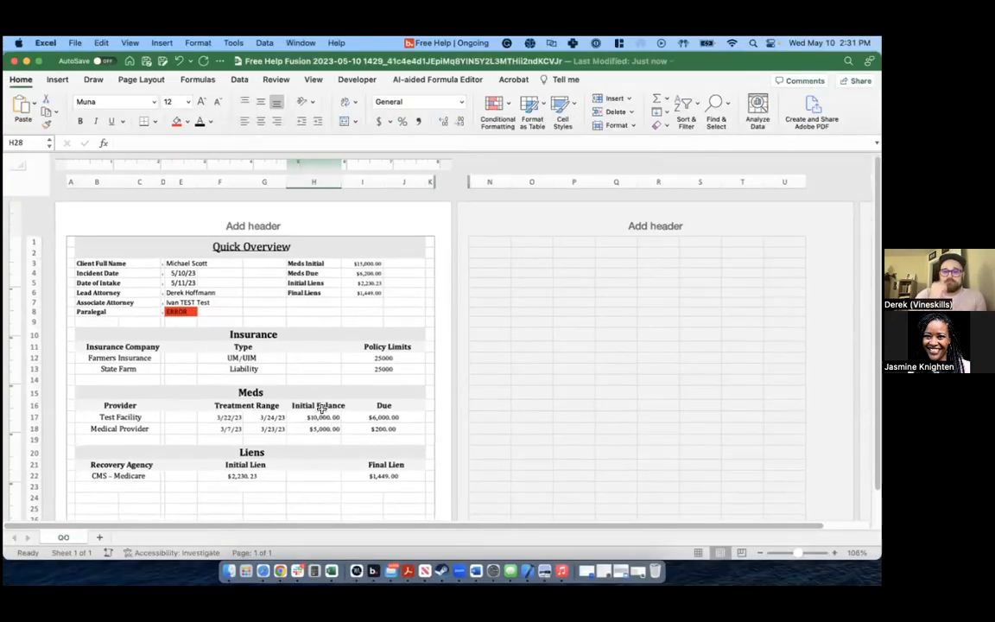
scroll(331, 361, down, 3)
scroll(331, 361, up, 4)
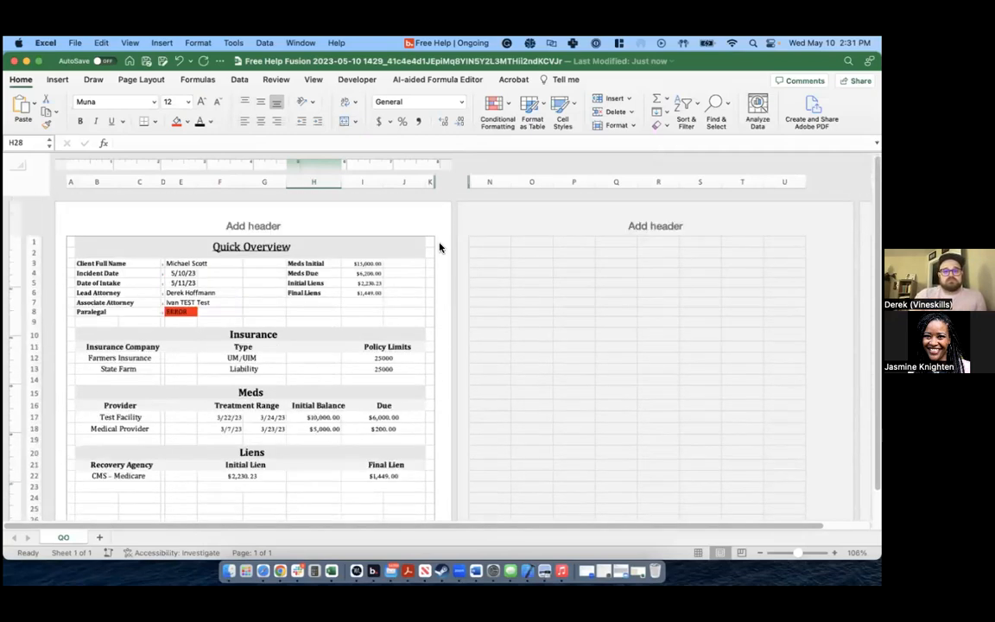
key(ctrl+Right)
scroll(372, 314, up, 3)
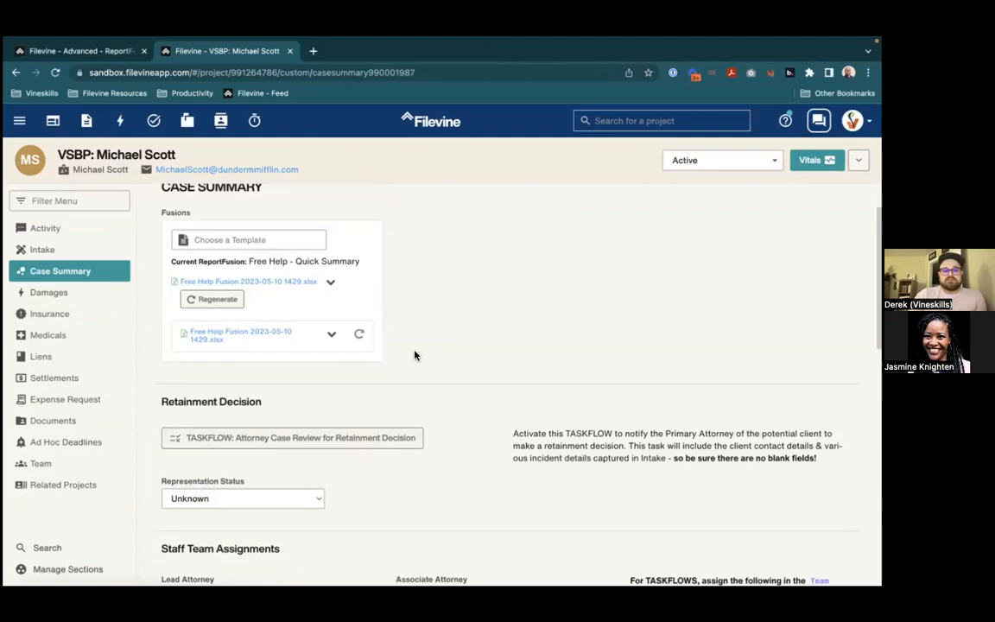
key(ctrl+Left)
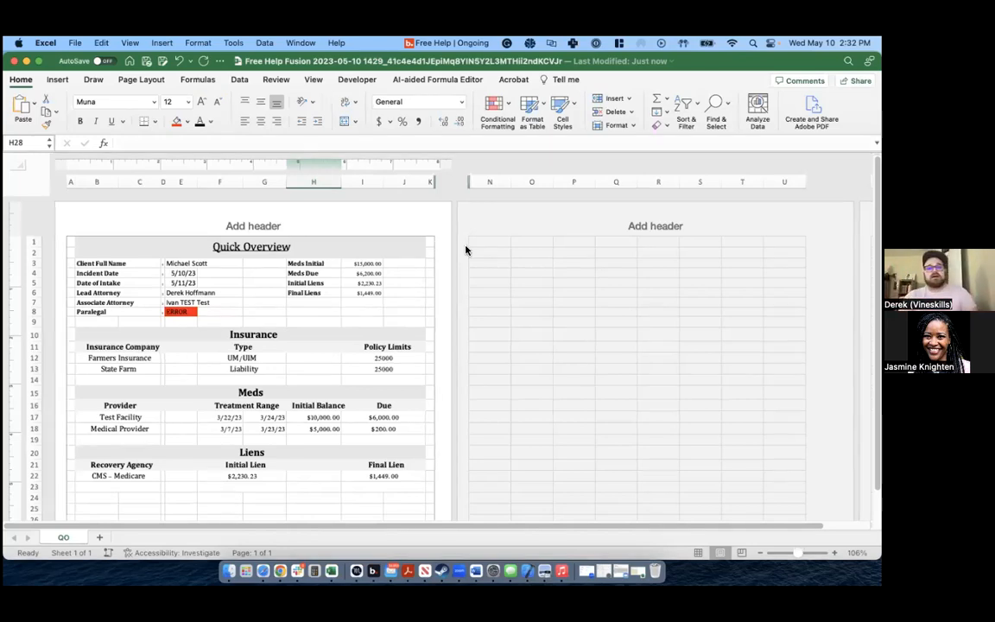
Switch back to Filevine and generate a default Word template for the Free Help - Quick Summary ReportFusion
key(super+Tab)
click(78, 51)
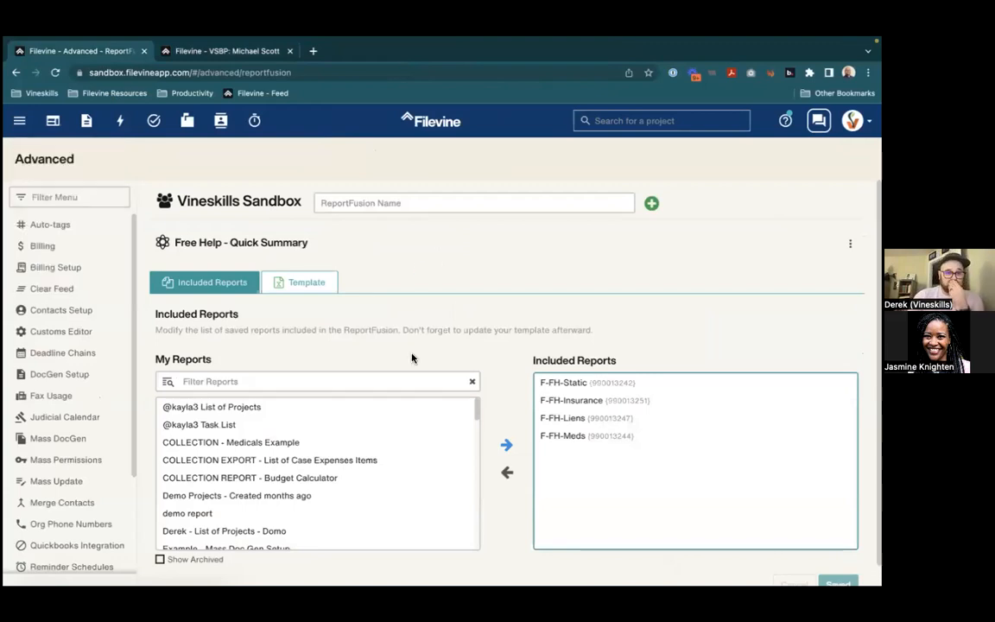
scroll(412, 354, down, 1)
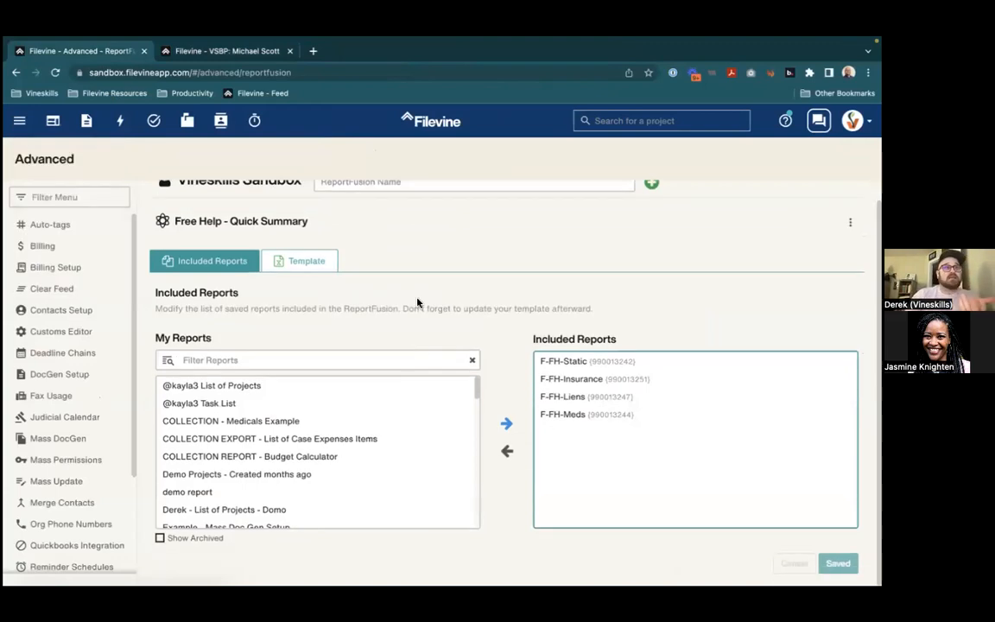
click(304, 261)
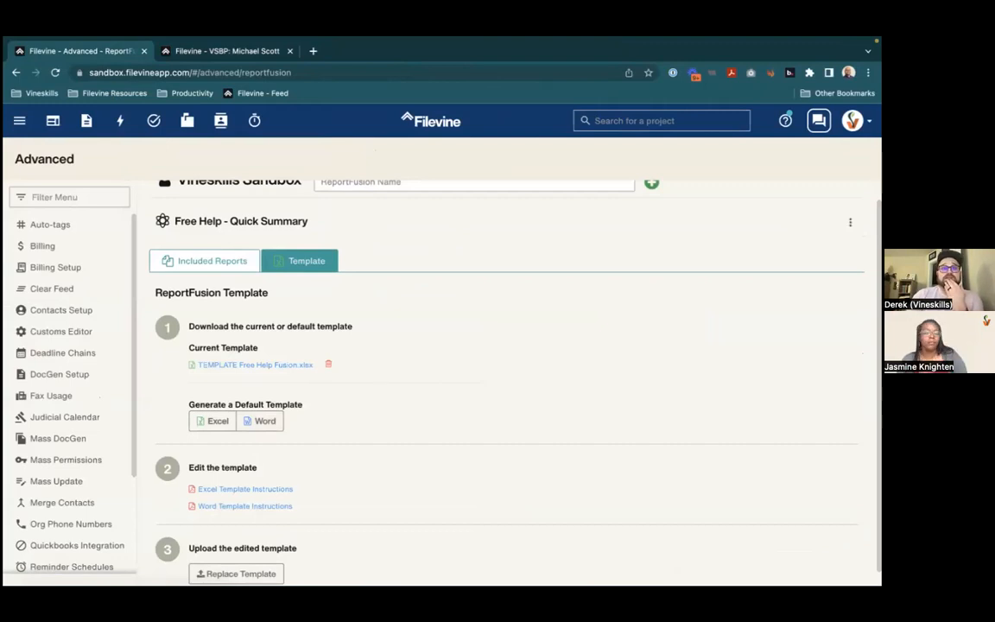
click(277, 422)
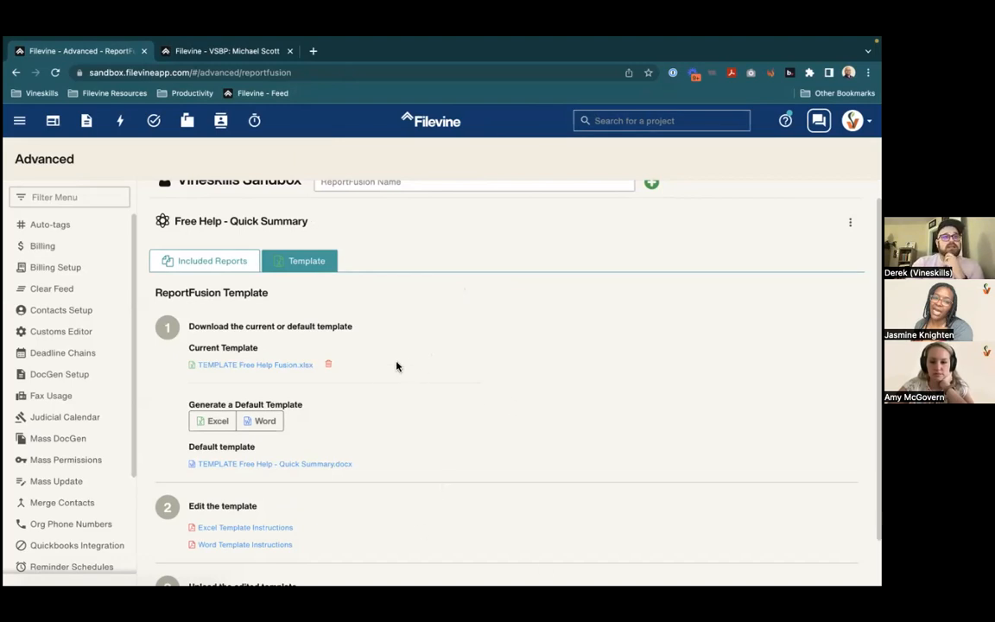
Download the default template TEMPLATE Free Help - Quick Summary.docx and open it in Word
scroll(314, 311, up, 1)
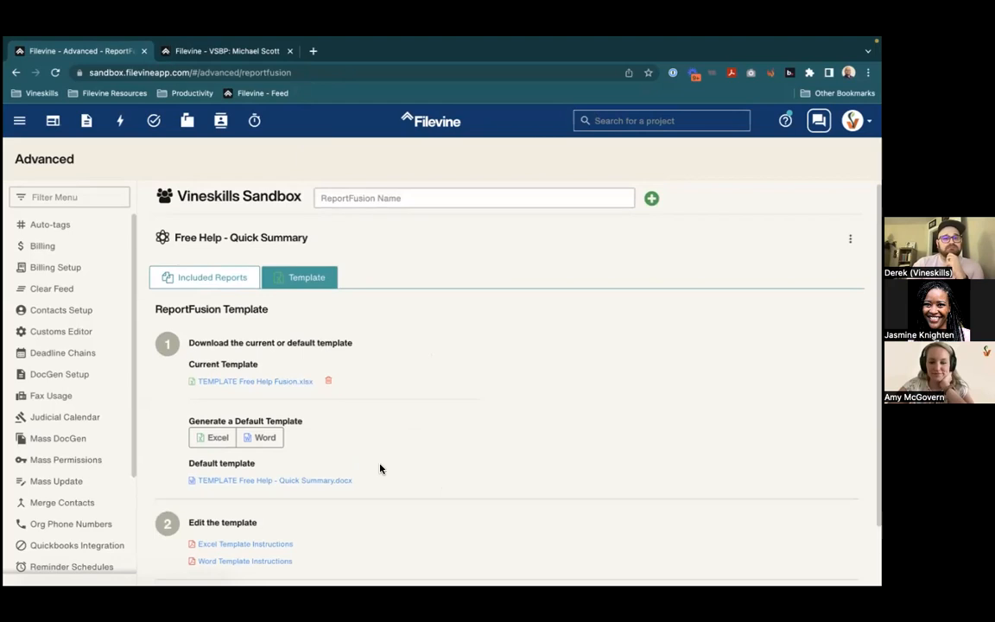
scroll(380, 468, down, 2)
scroll(567, 298, up, 1)
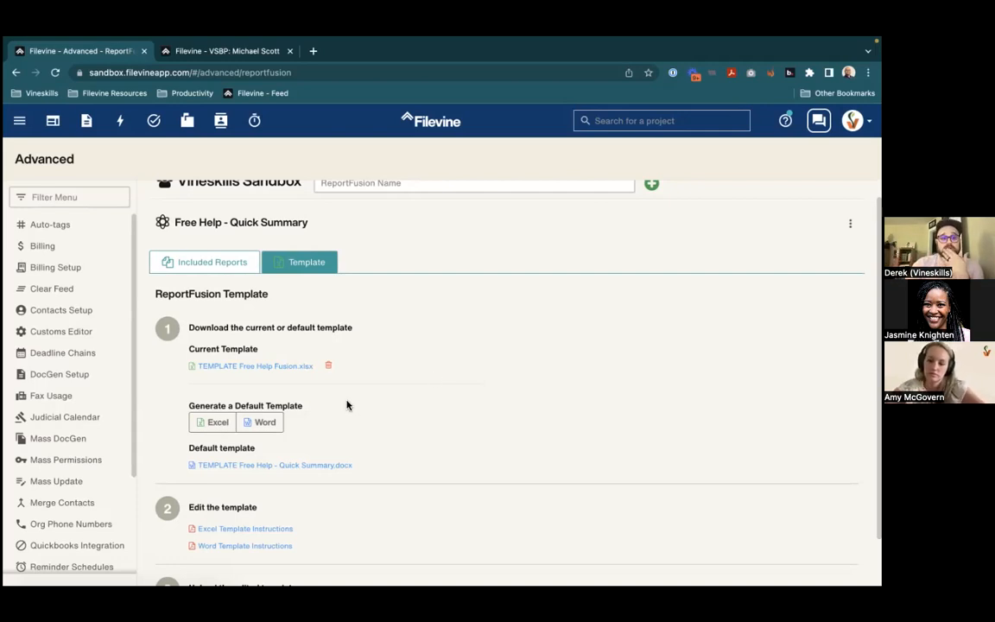
click(278, 468)
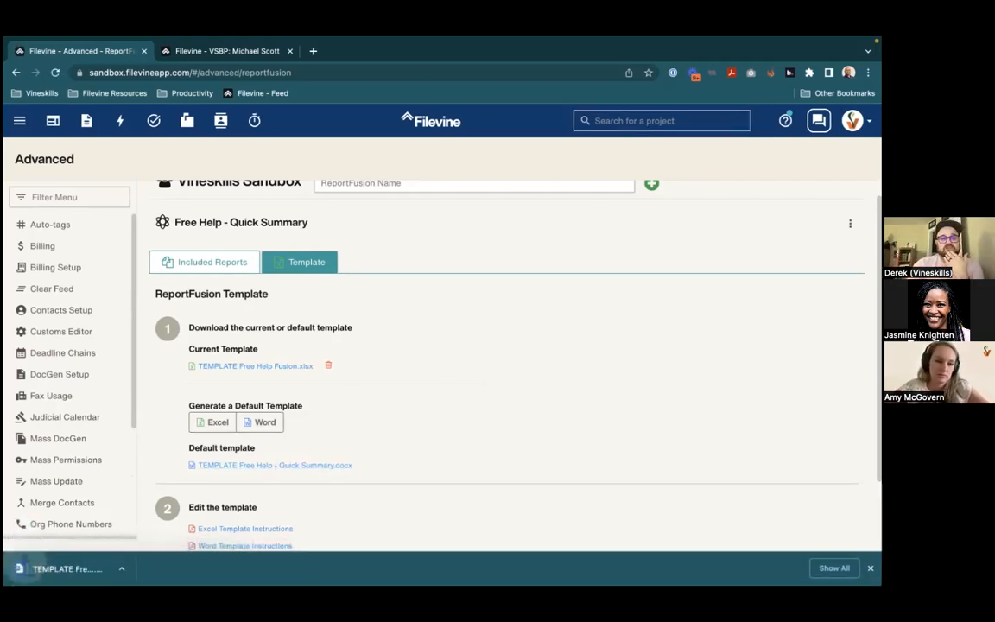
click(97, 566)
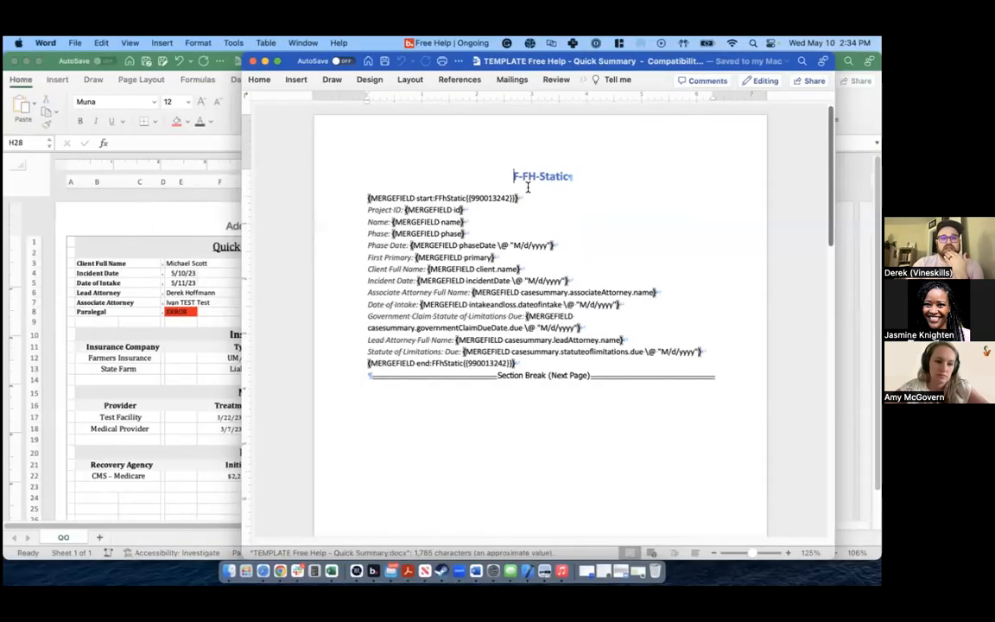
Show the template document full screen and hide its paragraph marks and other formatting symbols
click(275, 60)
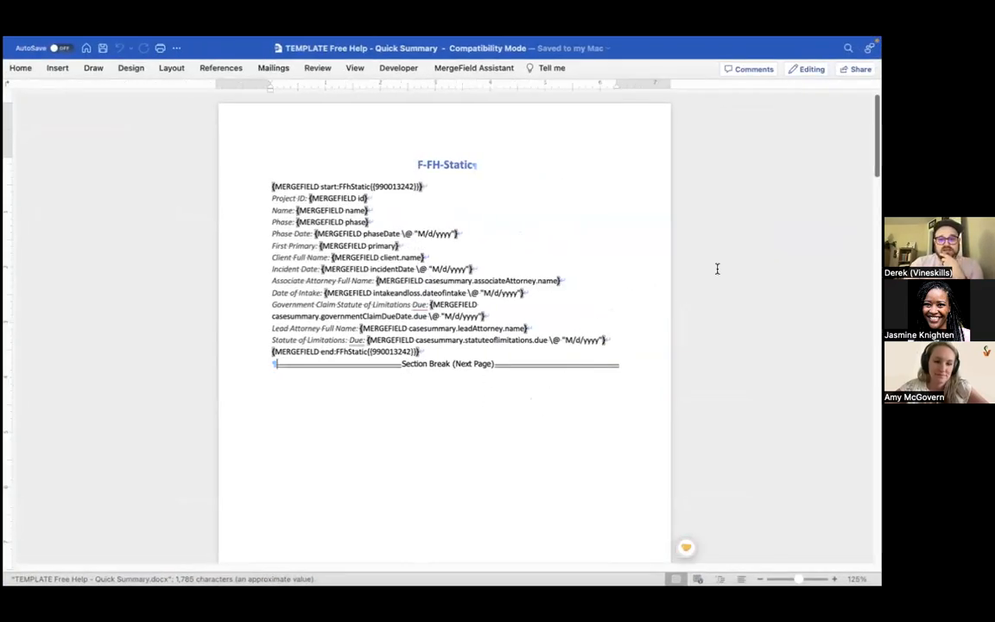
click(19, 67)
click(414, 93)
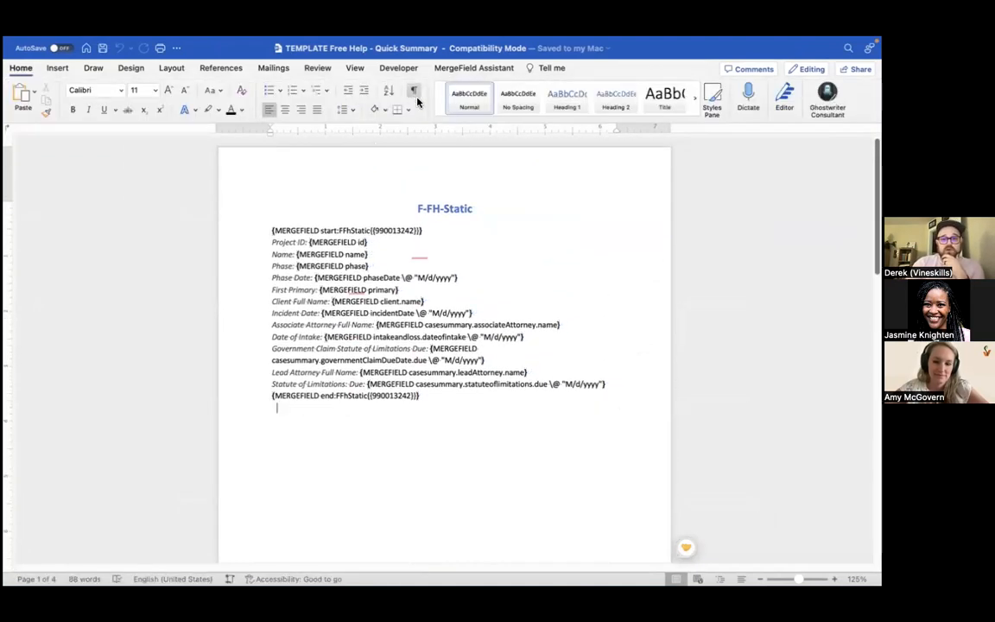
Look through the default template's report pages, examining the merge fields on the F-FH-Meds page
scroll(391, 358, down, 20)
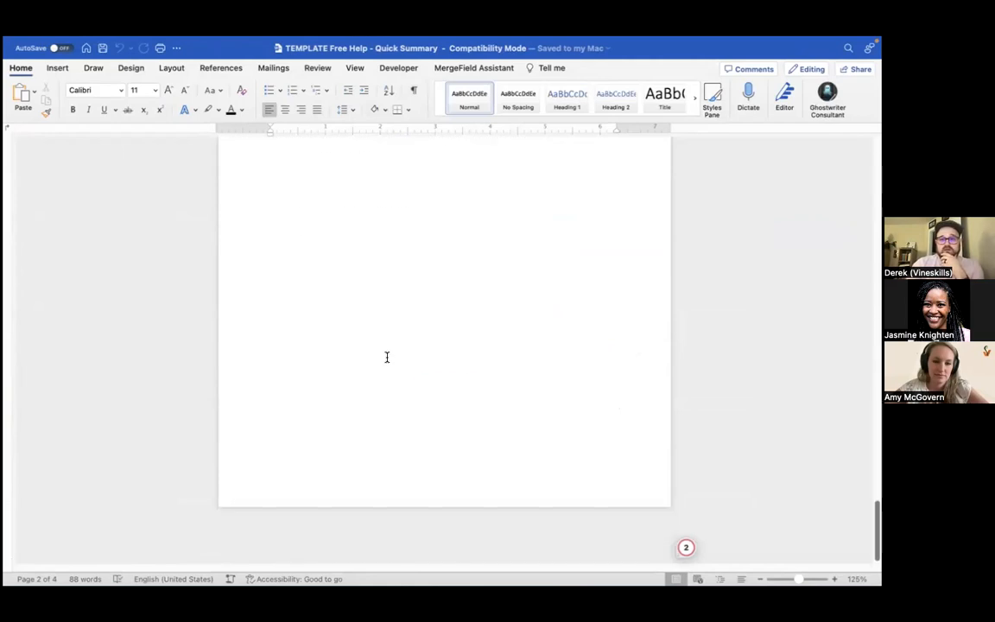
scroll(387, 357, up, 3)
drag(406, 309, 495, 413)
click(490, 440)
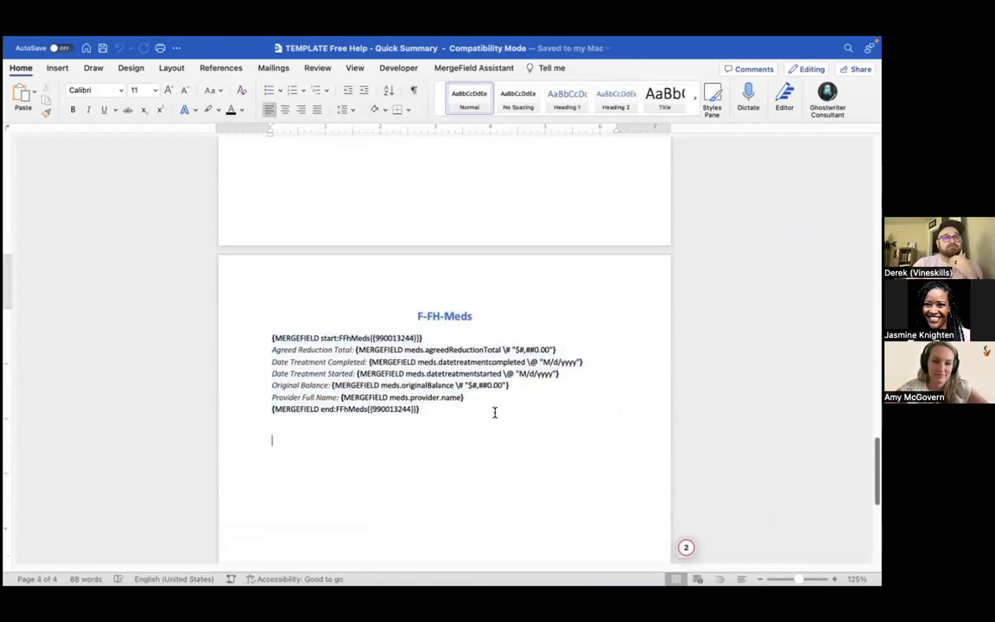
scroll(485, 413, up, 20)
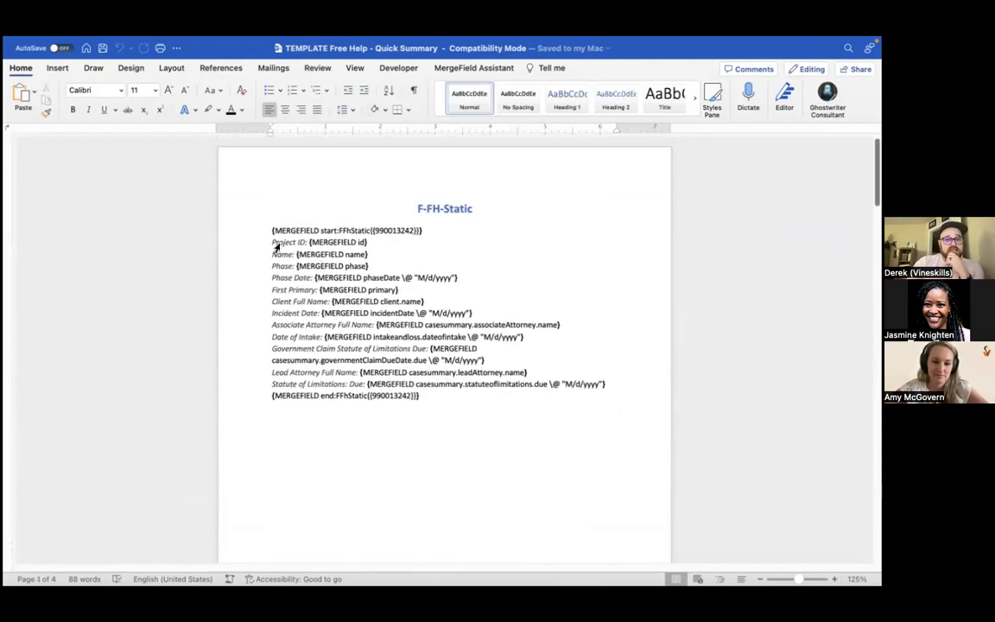
Examine the start and end merge fields and the fields between them on the F-FH-Static and F-FH-Insurance pages
click(271, 231)
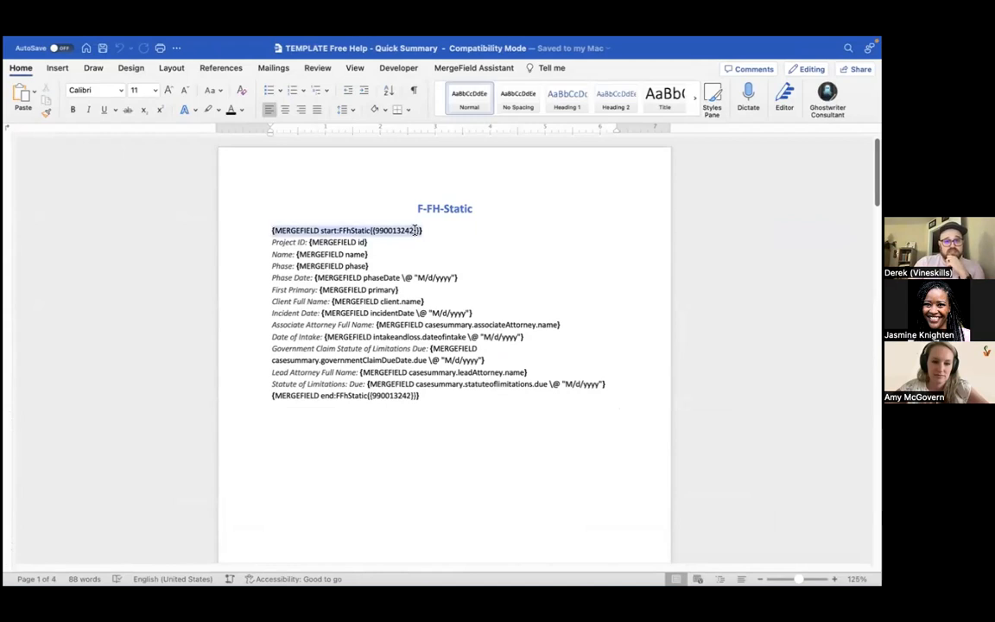
click(298, 396)
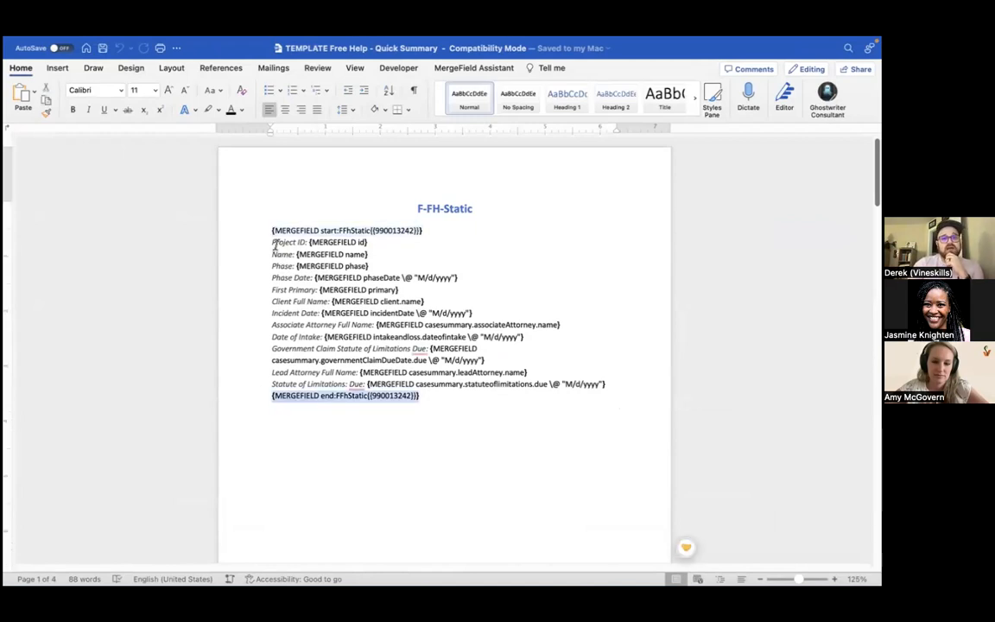
drag(275, 246, 489, 355)
scroll(554, 448, down, 3)
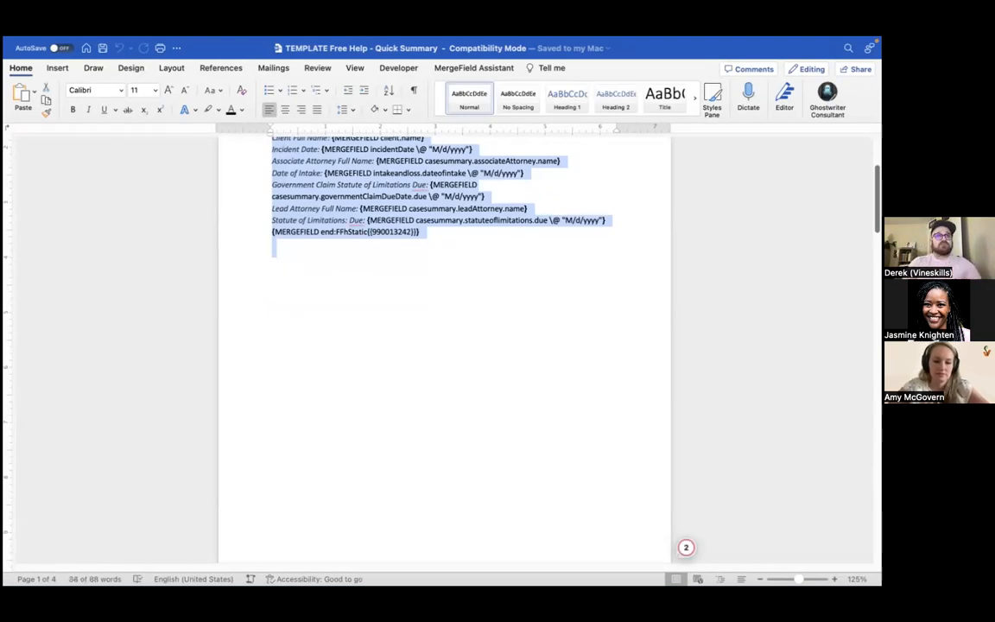
click(375, 271)
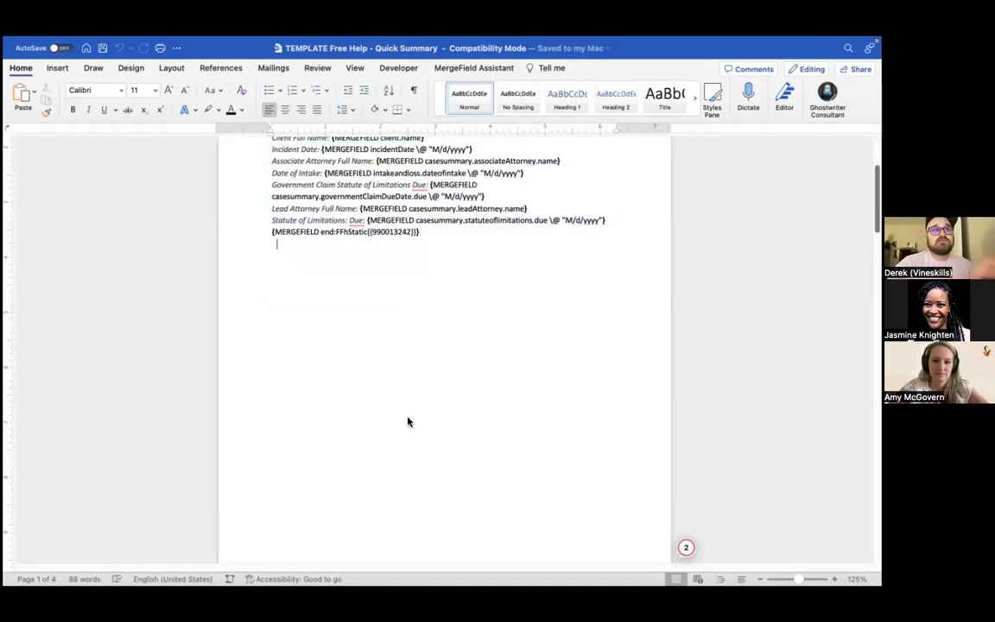
scroll(441, 325, up, 3)
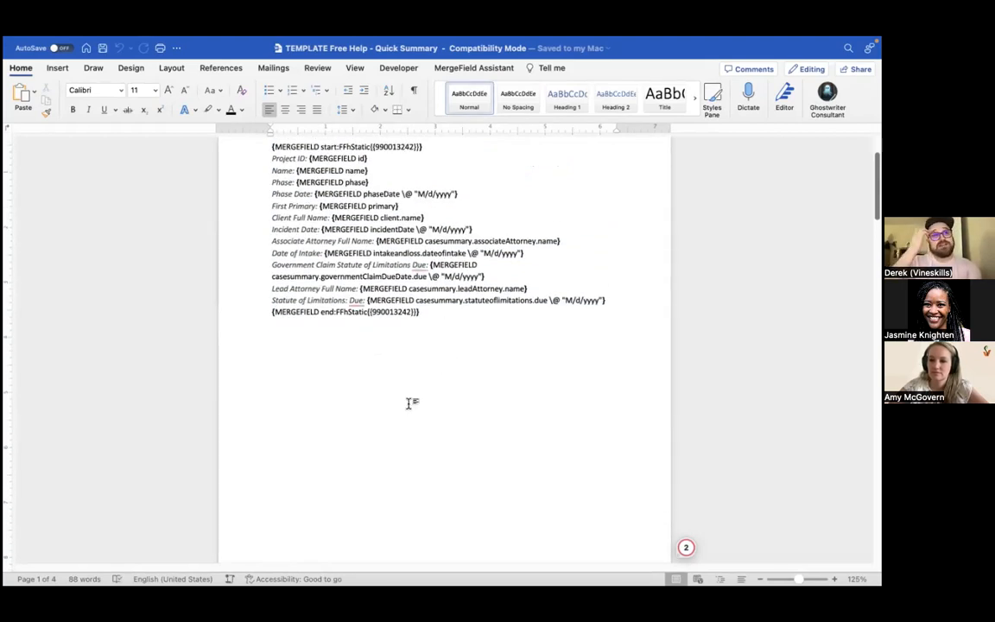
scroll(478, 360, up, 3)
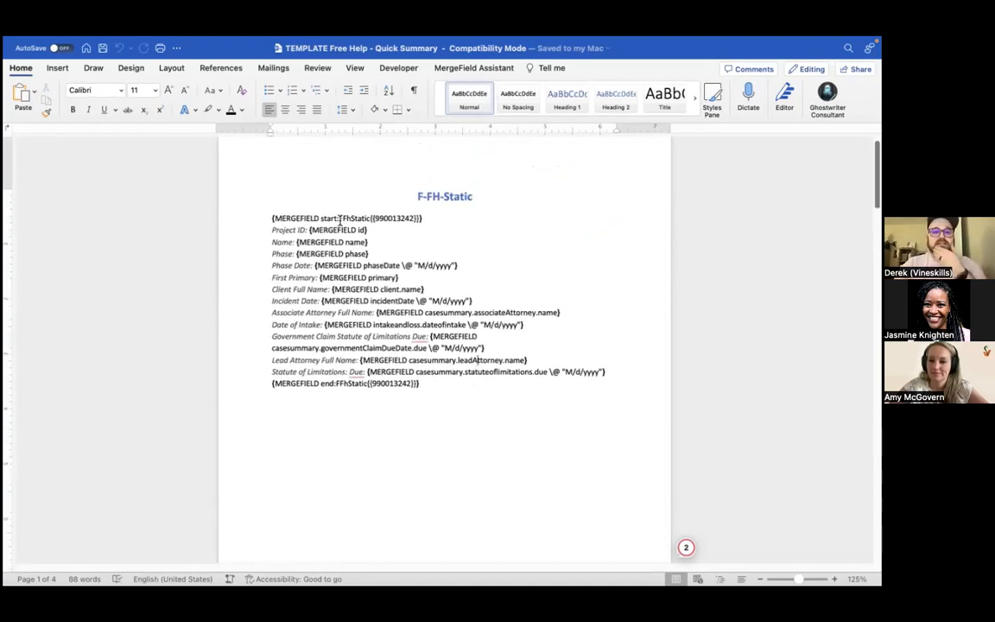
scroll(426, 395, down, 3)
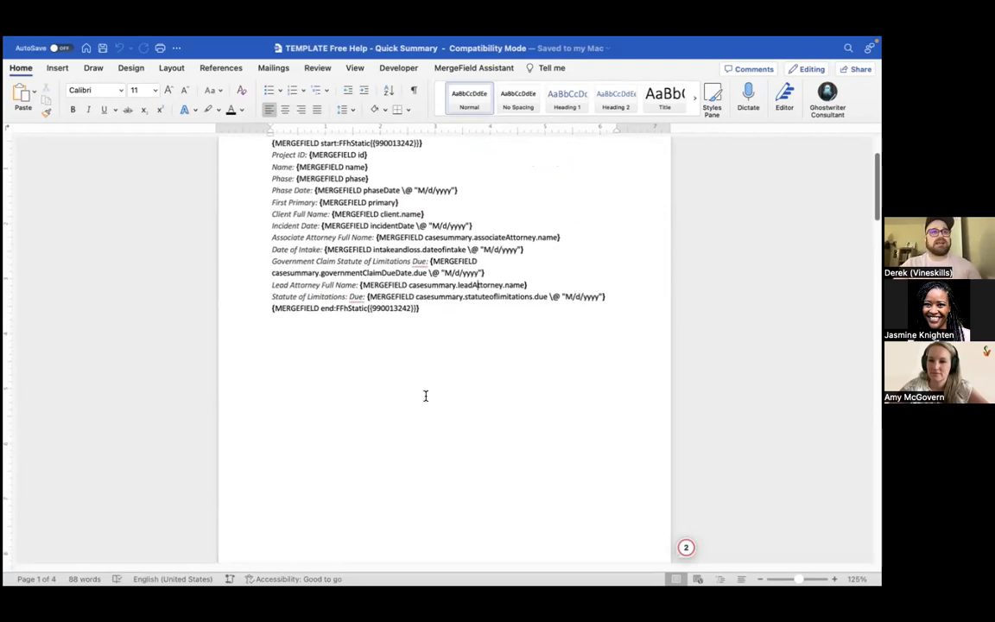
scroll(448, 433, down, 5)
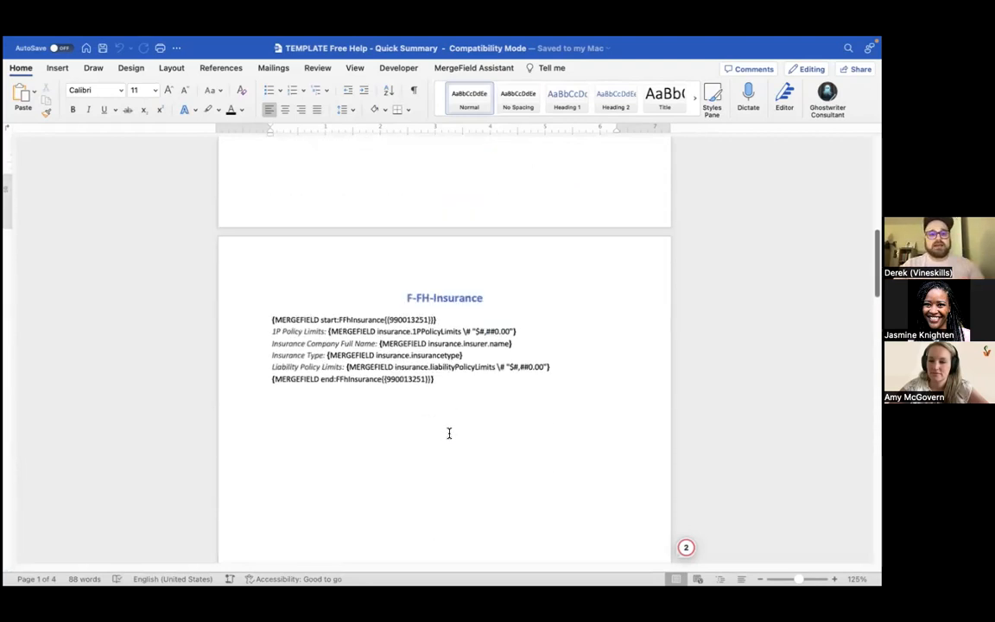
scroll(448, 433, up, 5)
scroll(448, 433, up, 4)
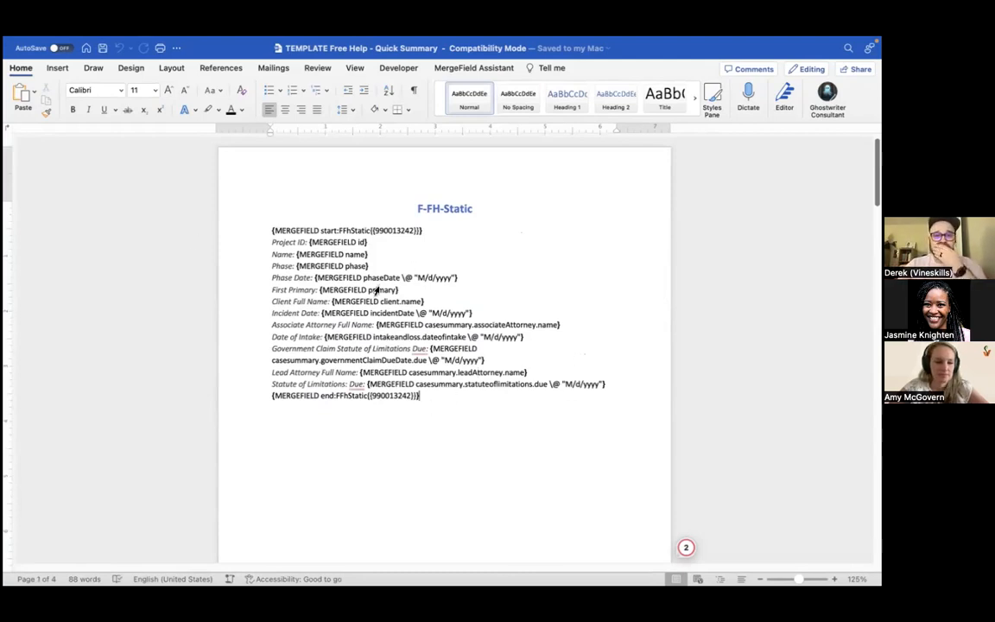
Create a blank Word document and arrange it side by side with the Quick Summary template
click(84, 47)
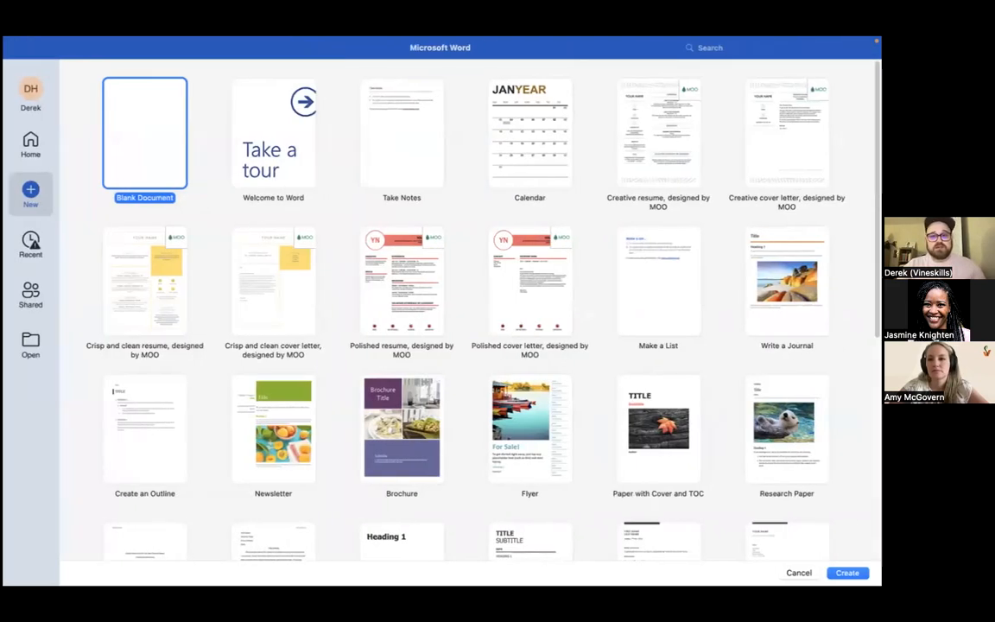
click(848, 572)
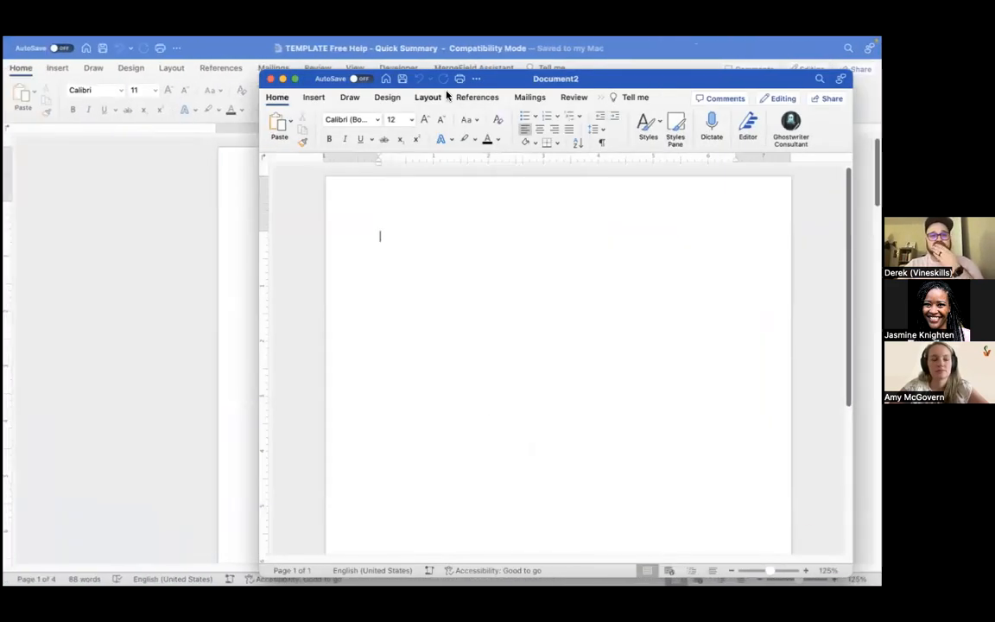
drag(494, 90, 880, 216)
click(341, 211)
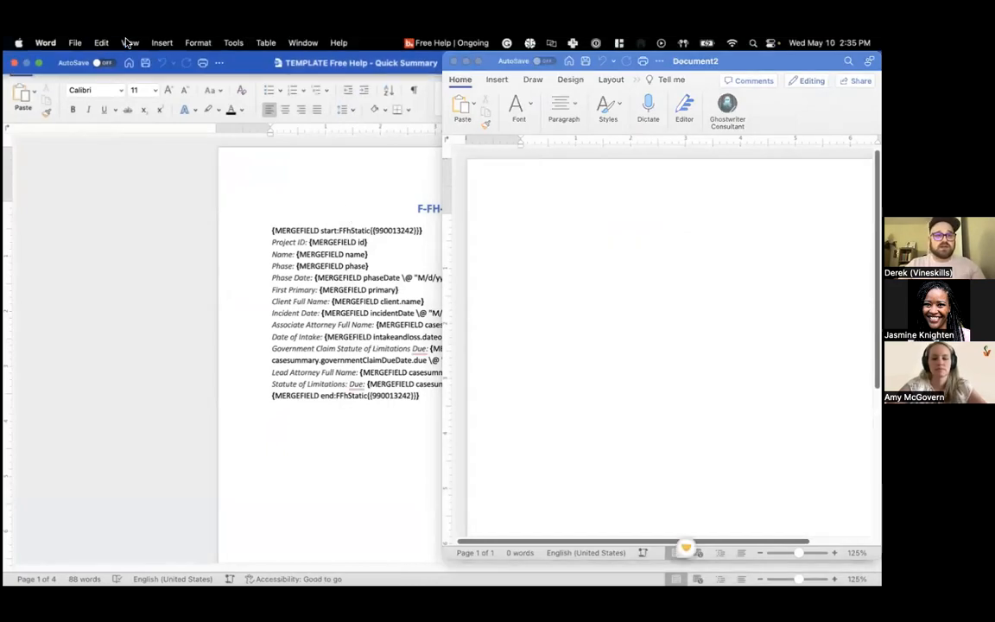
click(39, 62)
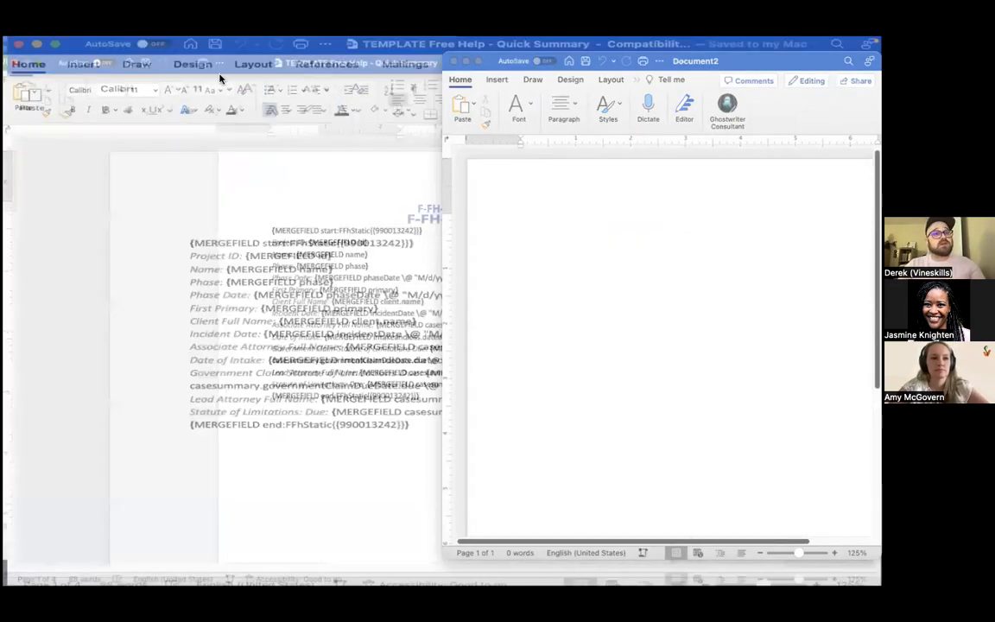
drag(594, 69, 4, 151)
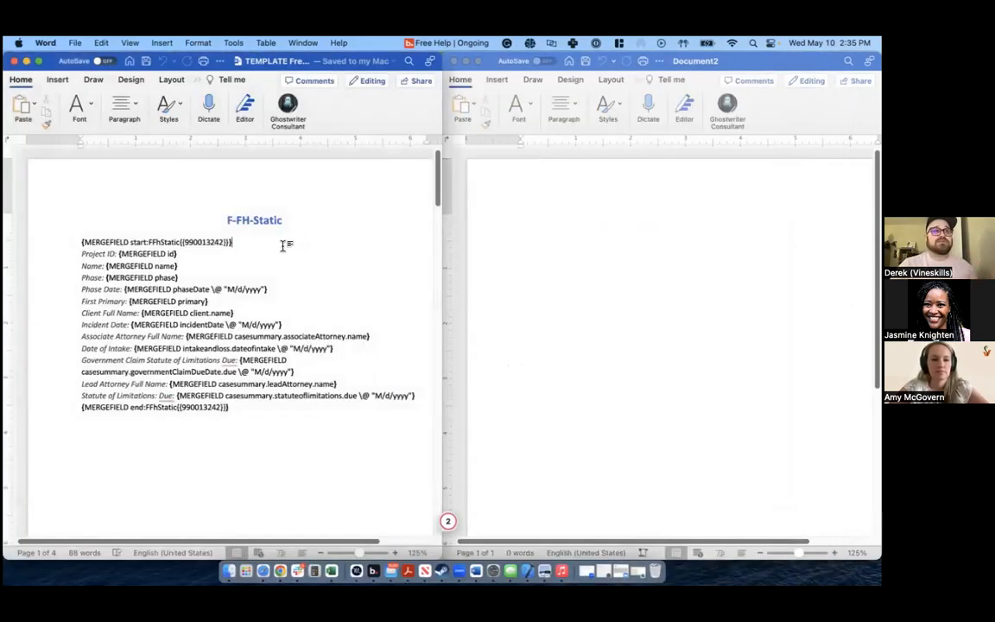
Copy the FFhStatic start merge field from the template's F-FH-Static page into the blank document
drag(282, 245, 82, 239)
key(super+c)
click(460, 199)
key(super+v)
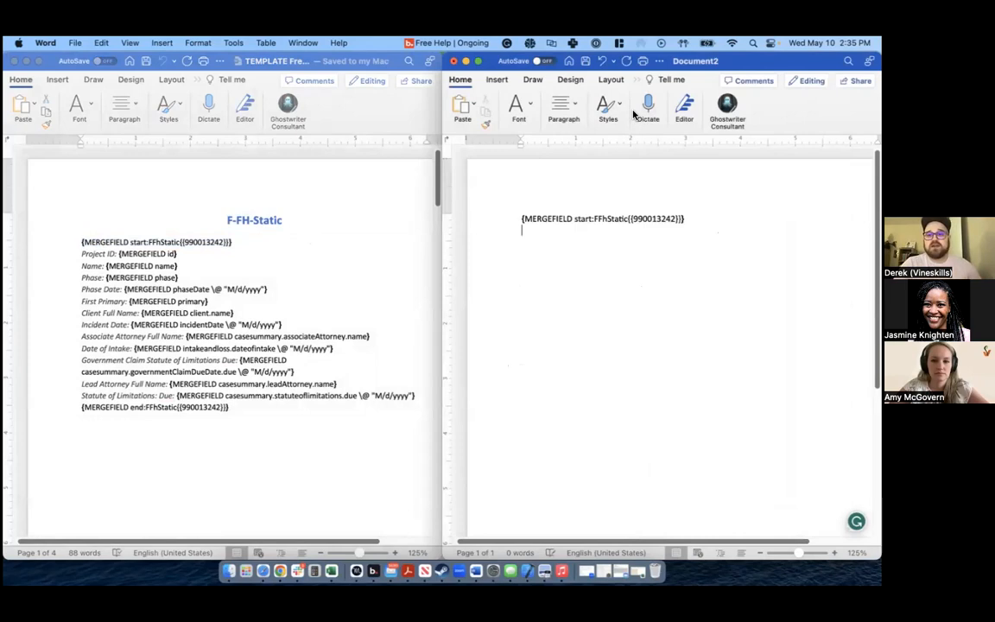
Check the pasted start field full screen by updating fields and switching field visibility with MergeField Assistant, then restore the side-by-side view
click(478, 61)
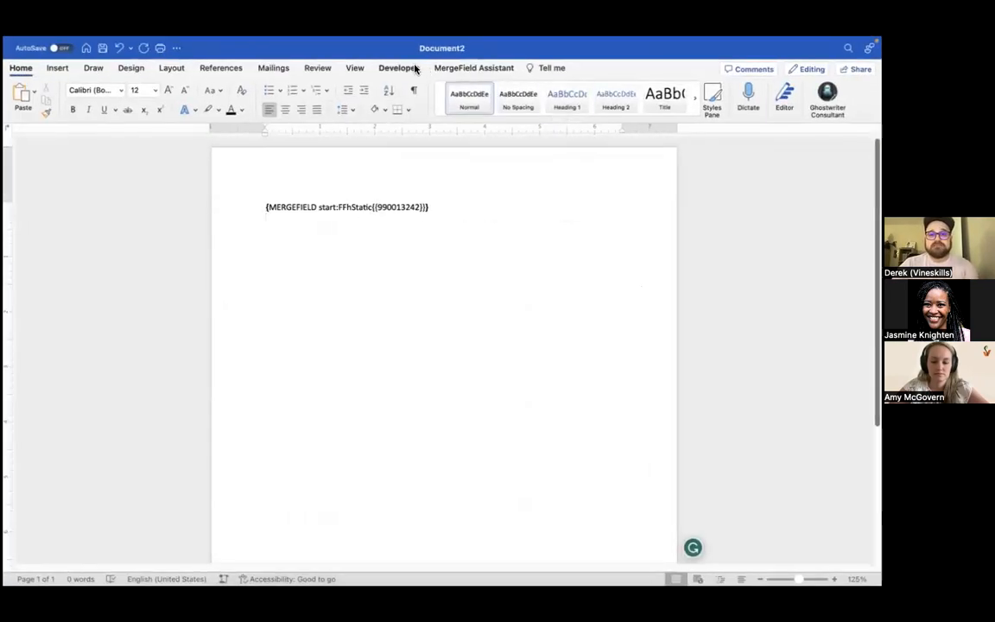
click(105, 96)
click(105, 96)
click(105, 96)
click(79, 97)
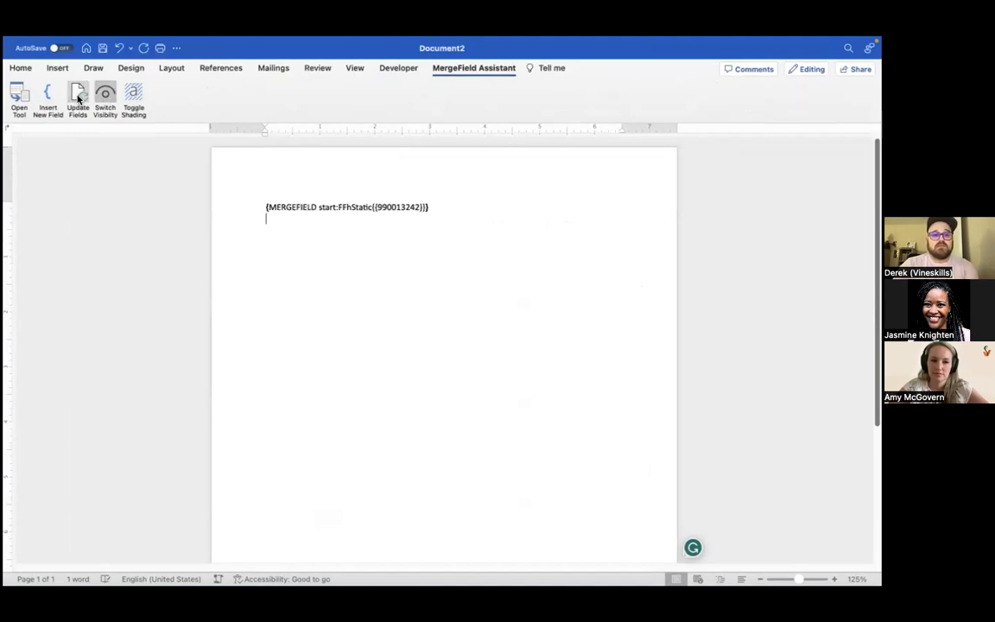
click(104, 95)
click(103, 95)
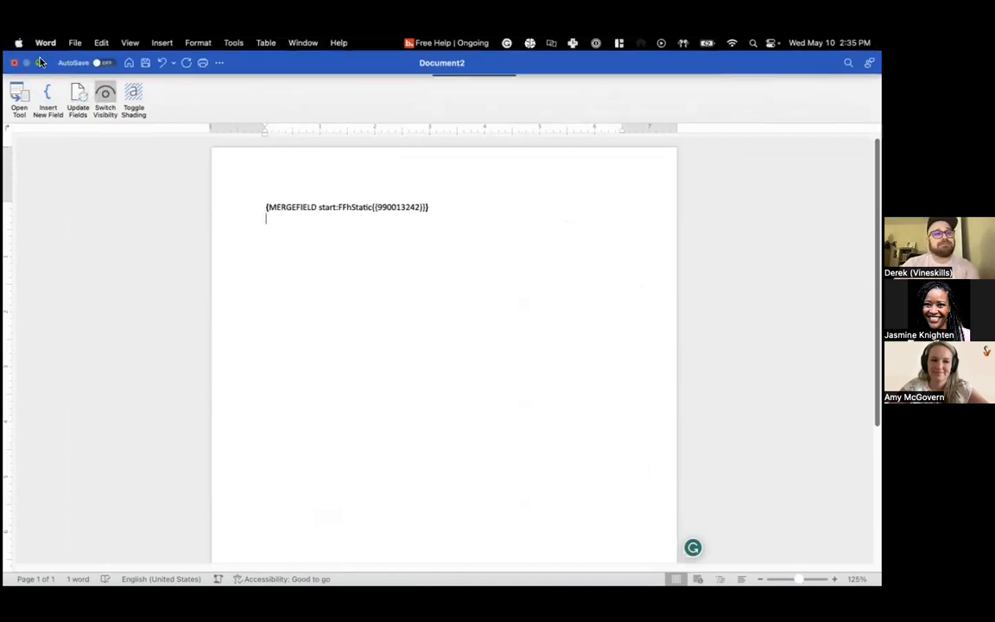
click(36, 52)
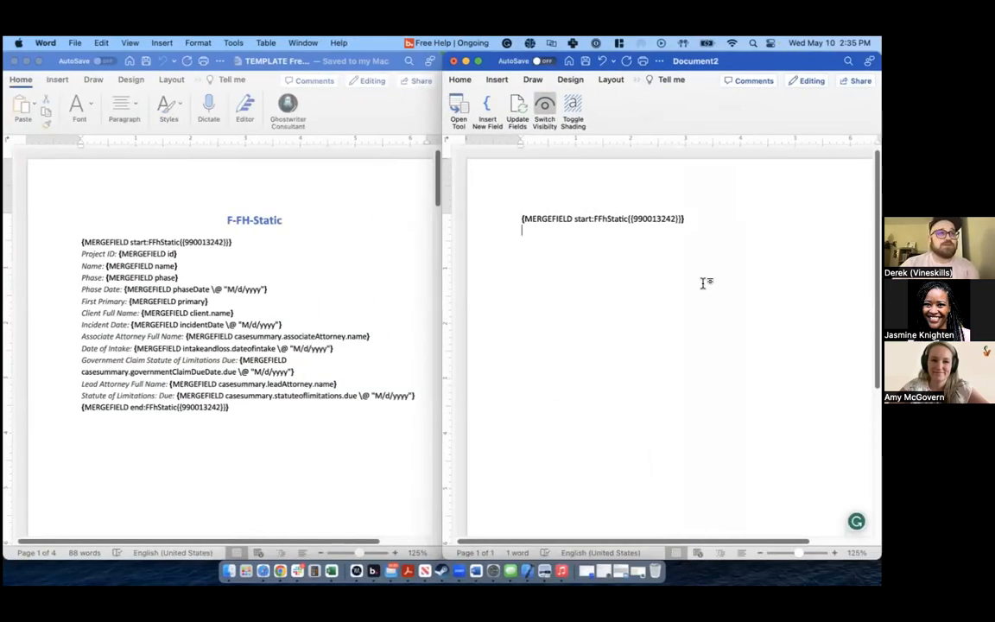
click(599, 219)
click(518, 218)
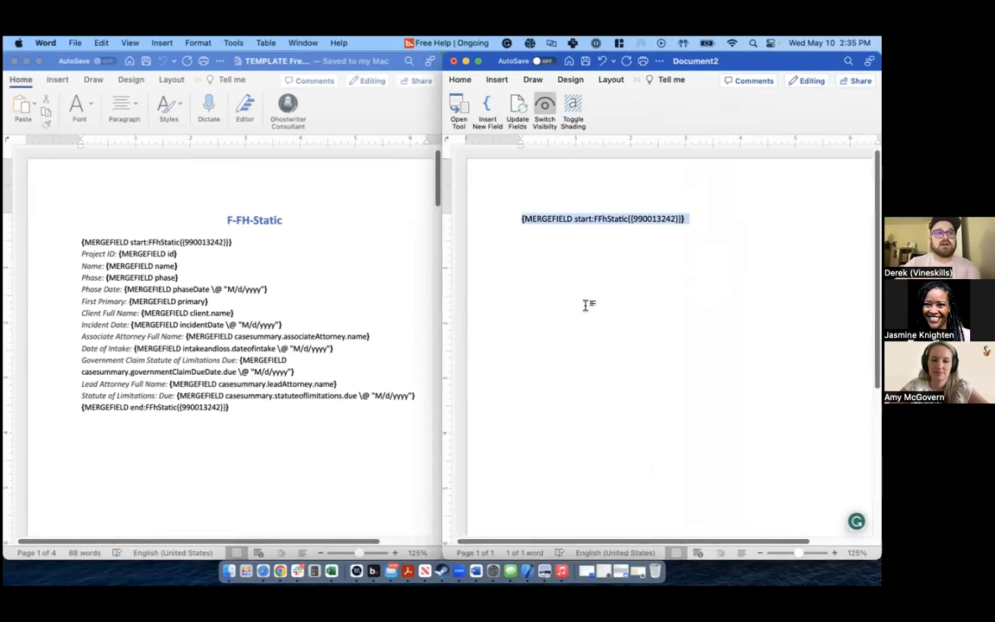
click(587, 305)
drag(697, 216, 507, 217)
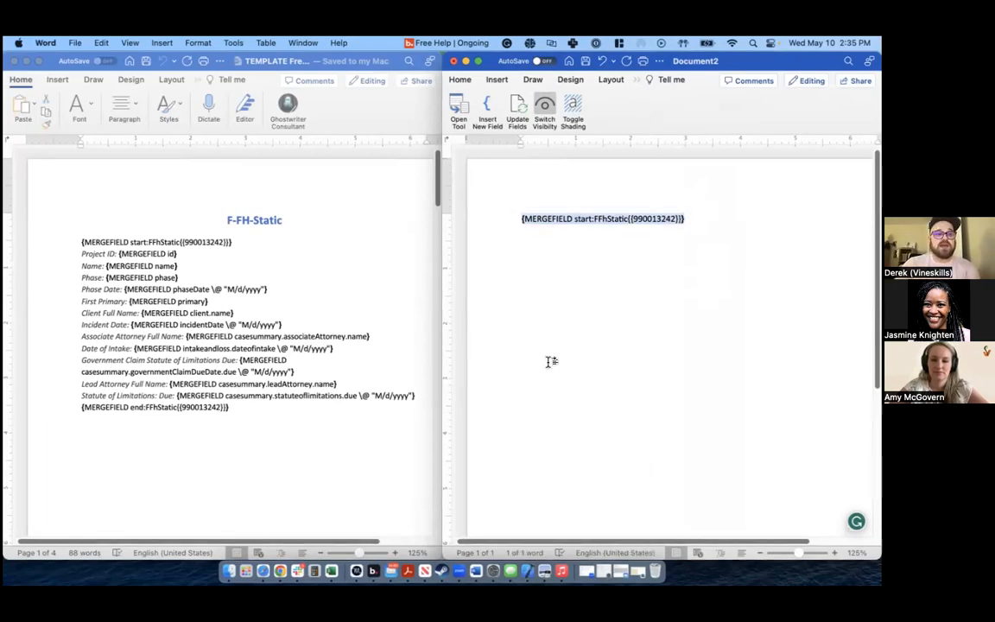
click(497, 326)
Copy the Client Full Name label and its client.name merge field into the new document below the start field
click(188, 244)
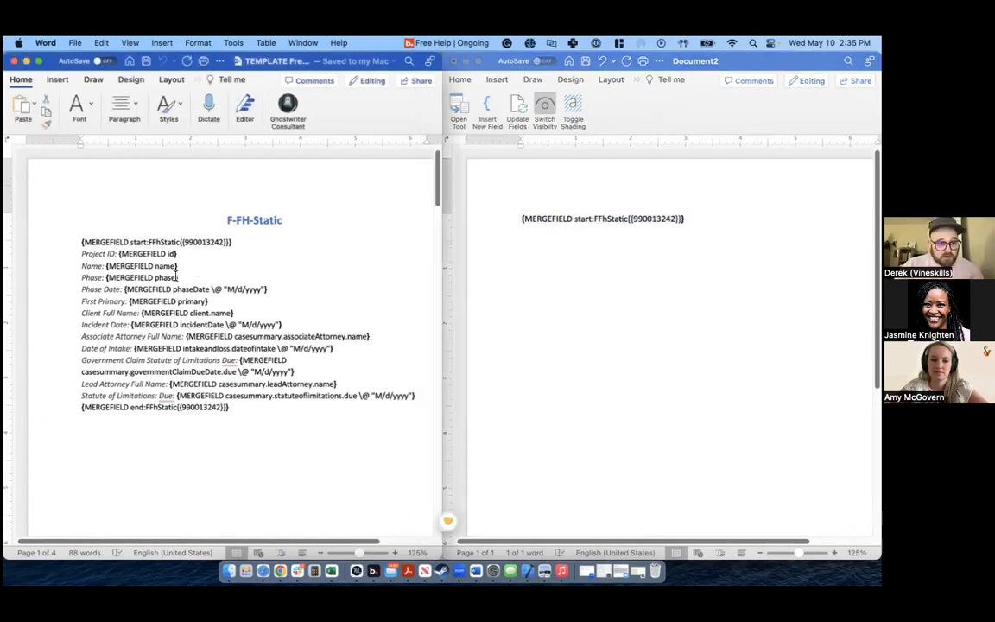
drag(244, 314, 145, 313)
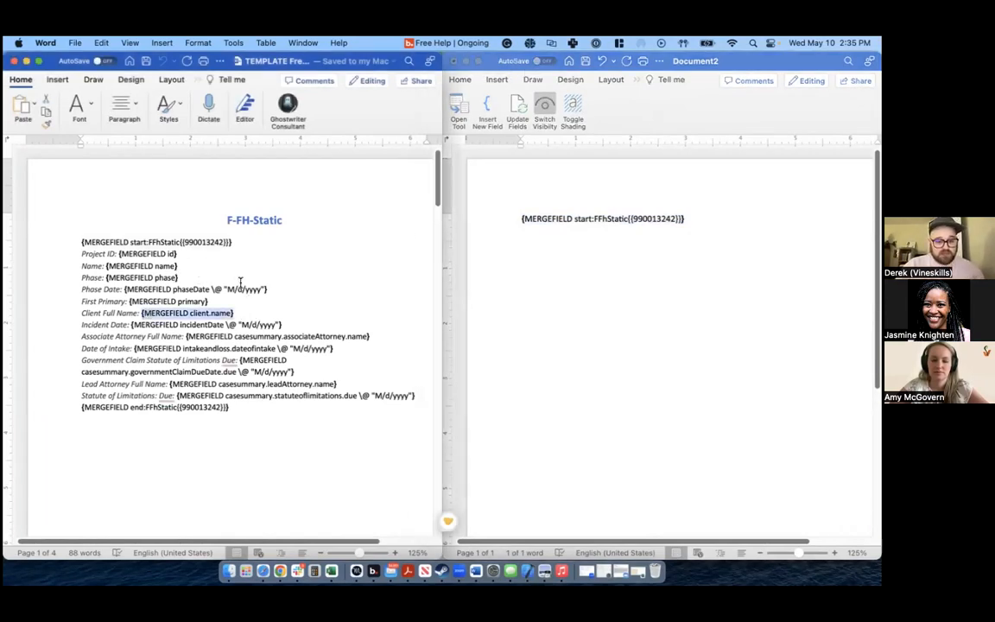
drag(249, 300, 83, 313)
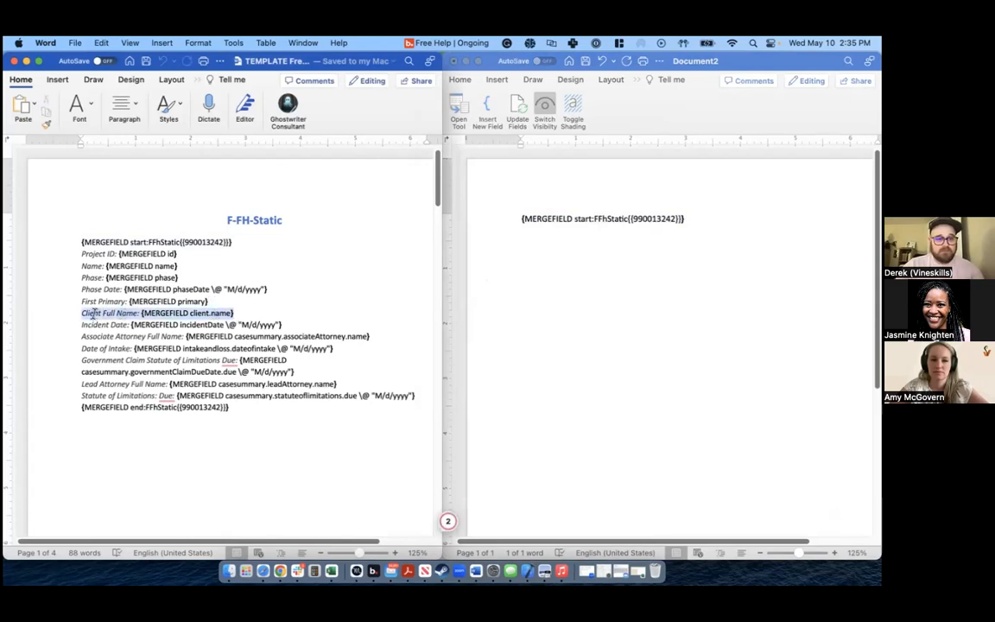
click(553, 258)
key(super+v)
Copy the Phase and Project ID labels with their merge fields into the new document below the Client Full Name line
click(197, 261)
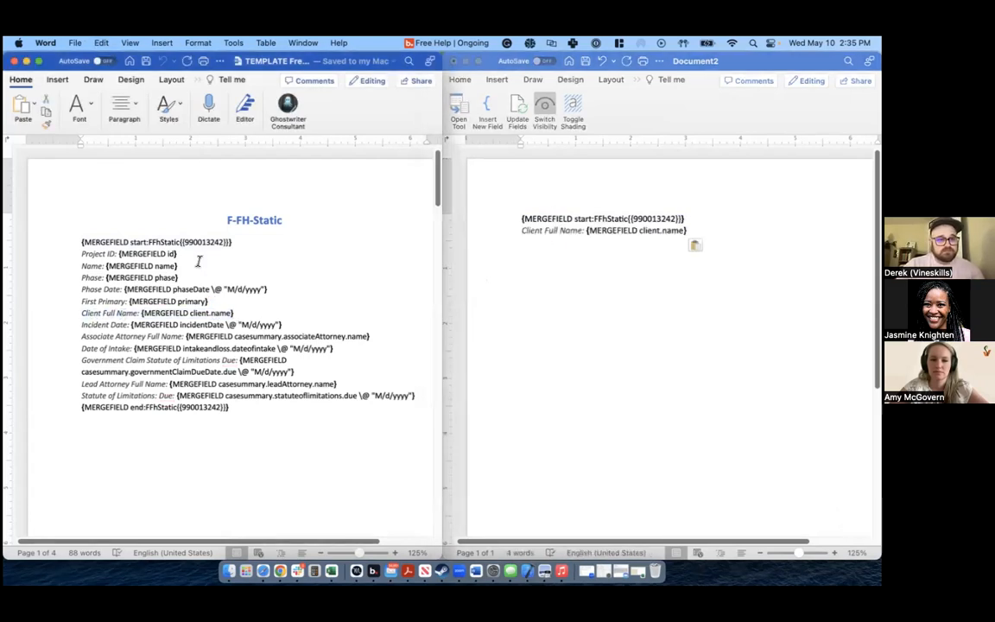
drag(180, 277, 81, 278)
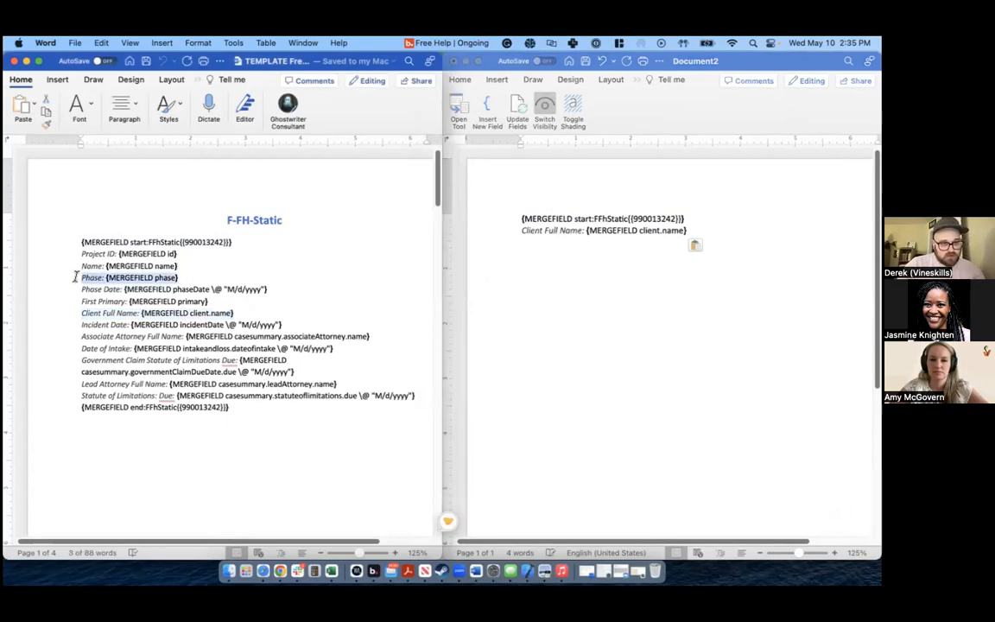
click(678, 251)
key(super+v)
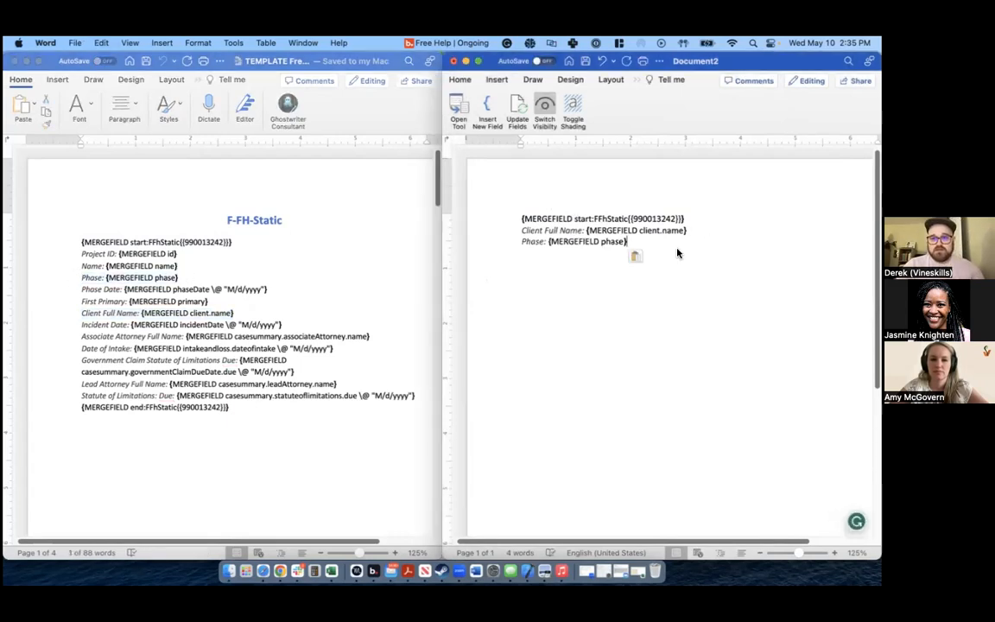
click(173, 256)
drag(177, 254, 81, 254)
key(super+c)
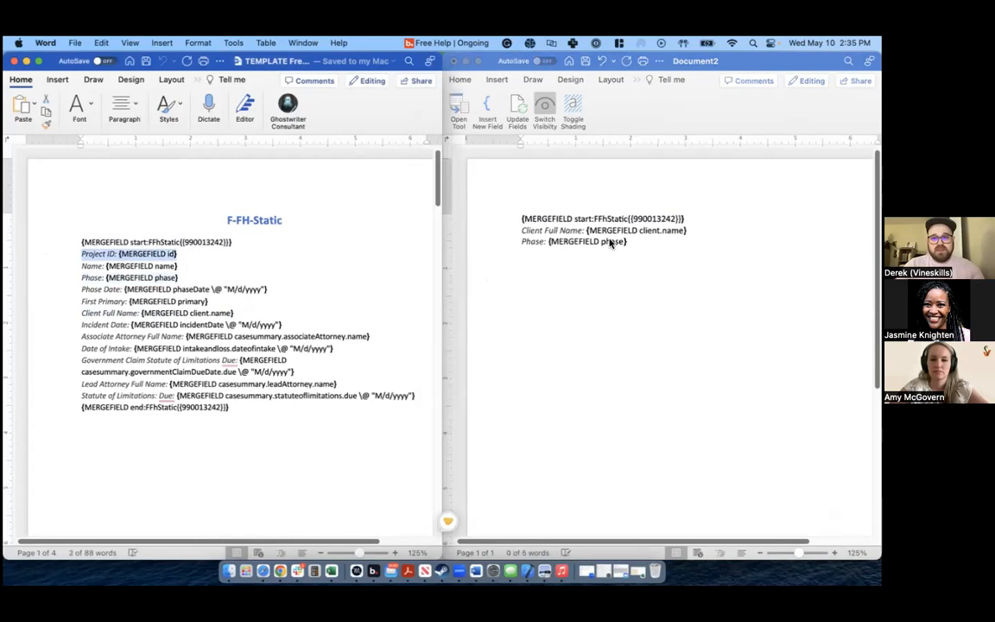
click(634, 247)
key(super+v)
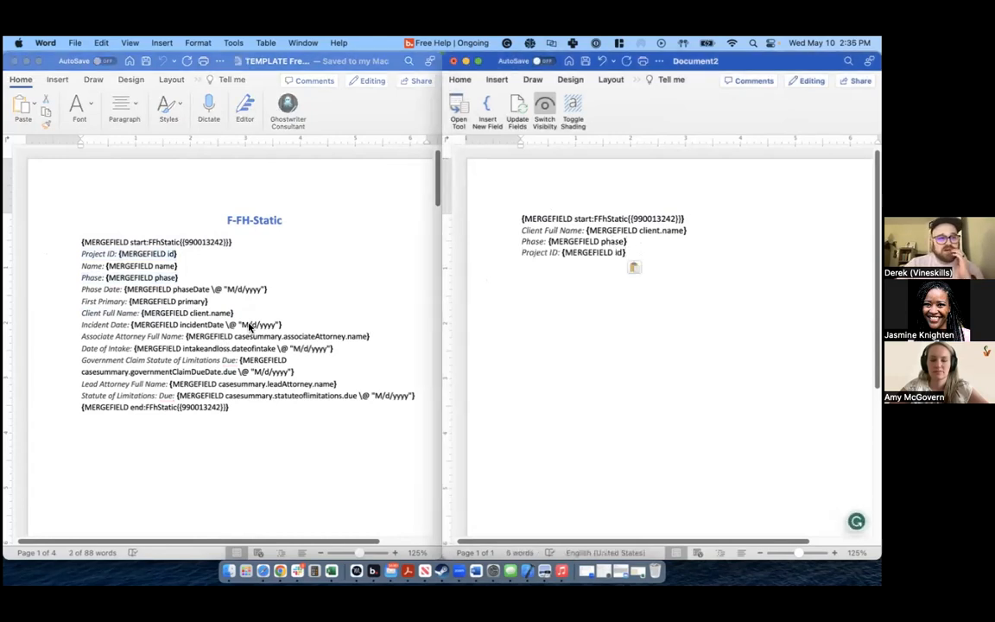
Copy the Lead Attorney Full Name line into the new document below Project ID and leave empty space after it
click(240, 359)
drag(348, 385, 85, 384)
key(super+c)
click(668, 253)
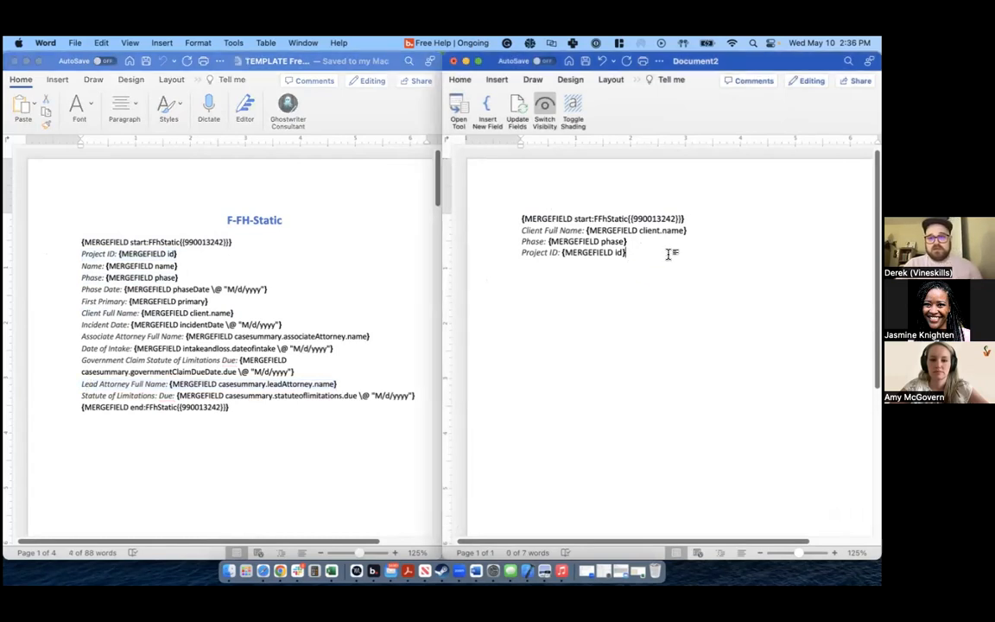
key(Return)
key(super+v)
key(Return)
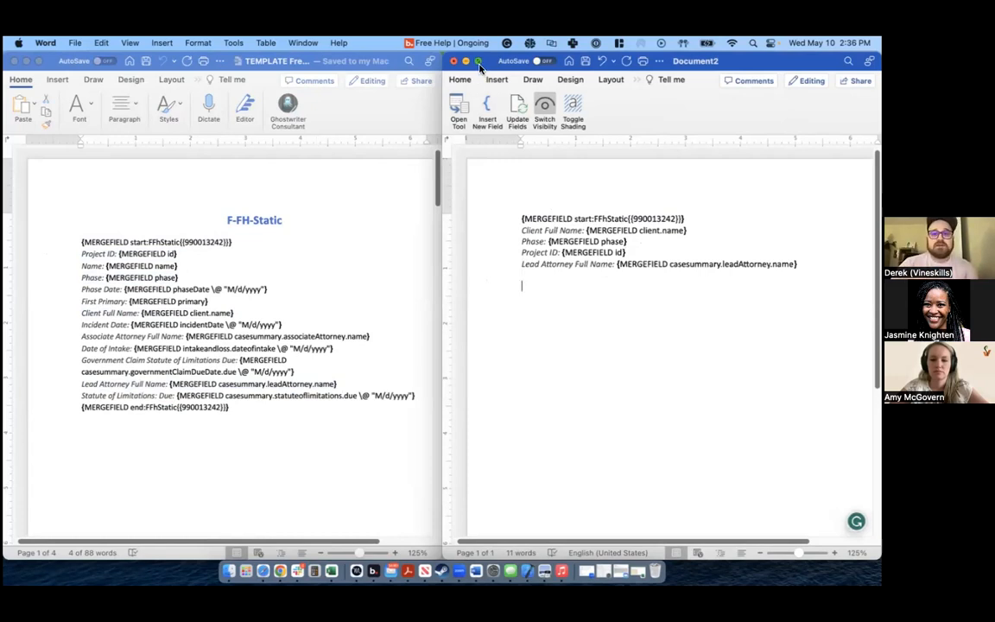
Bring up the template's F-FH-Insurance page and insert a table of four columns and three rows below the new document's fields
scroll(268, 326, down, 10)
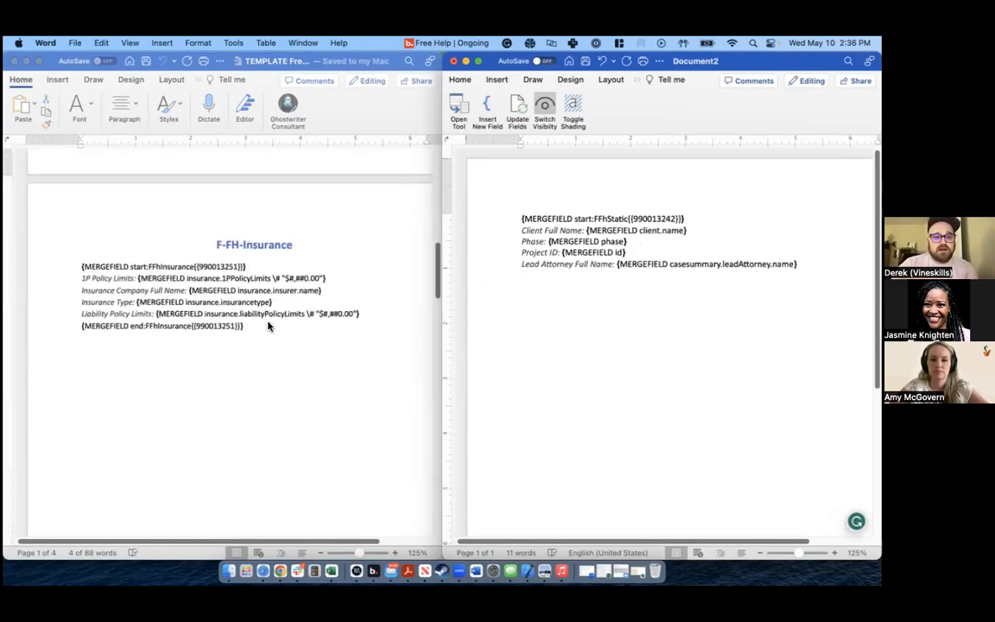
click(268, 326)
click(462, 359)
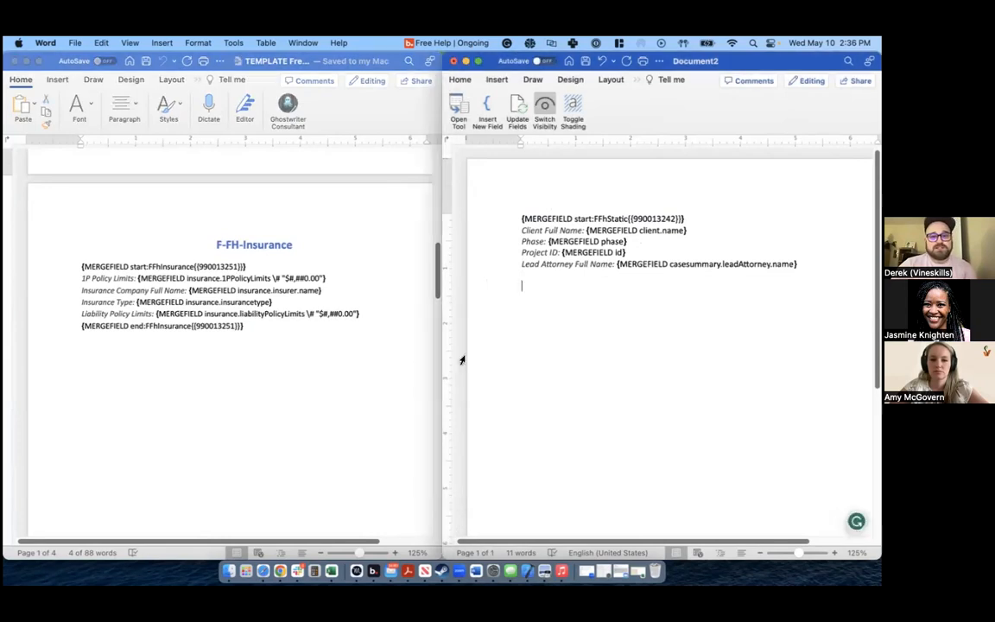
click(497, 80)
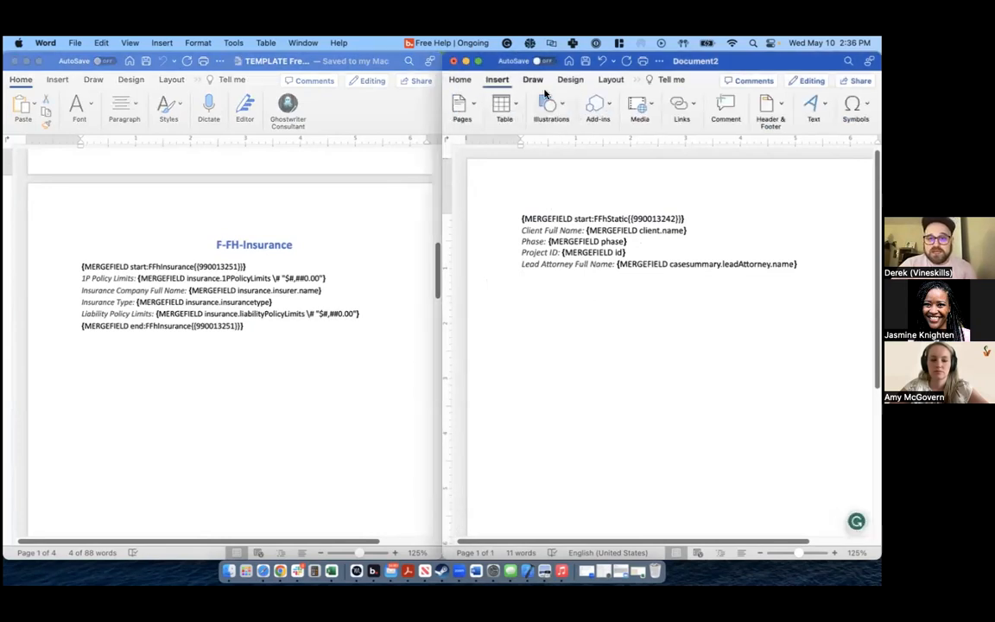
click(507, 104)
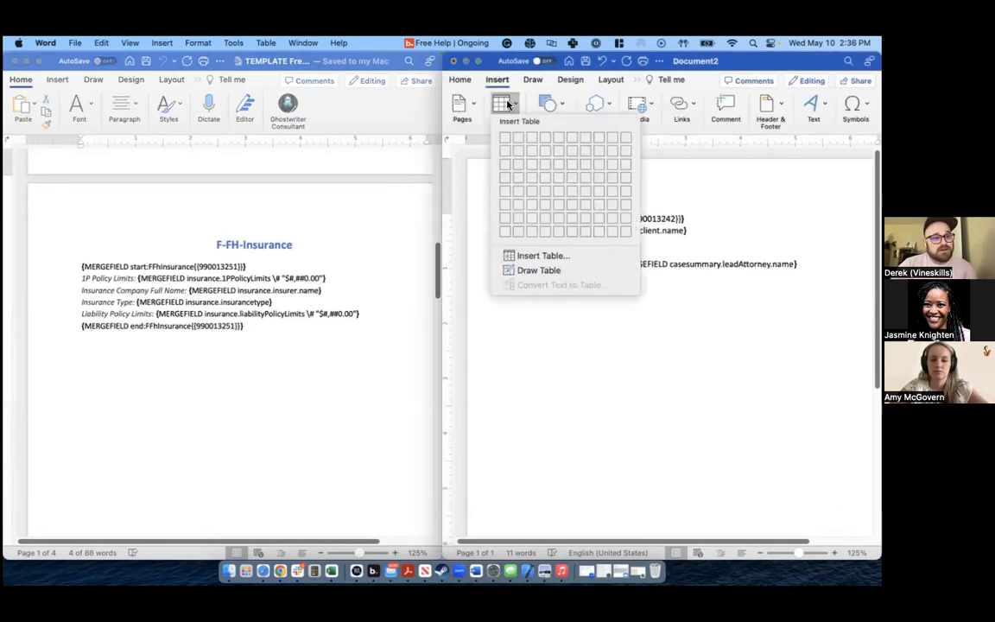
click(547, 163)
Enter the heading "Insurance Company" in the first cell of the new table's top row
click(403, 308)
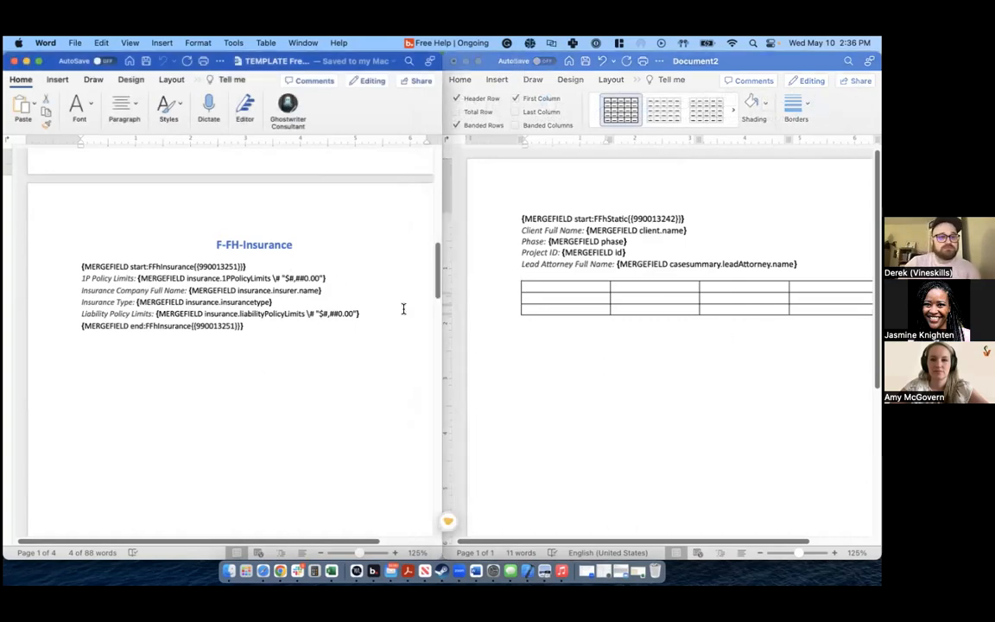
click(566, 286)
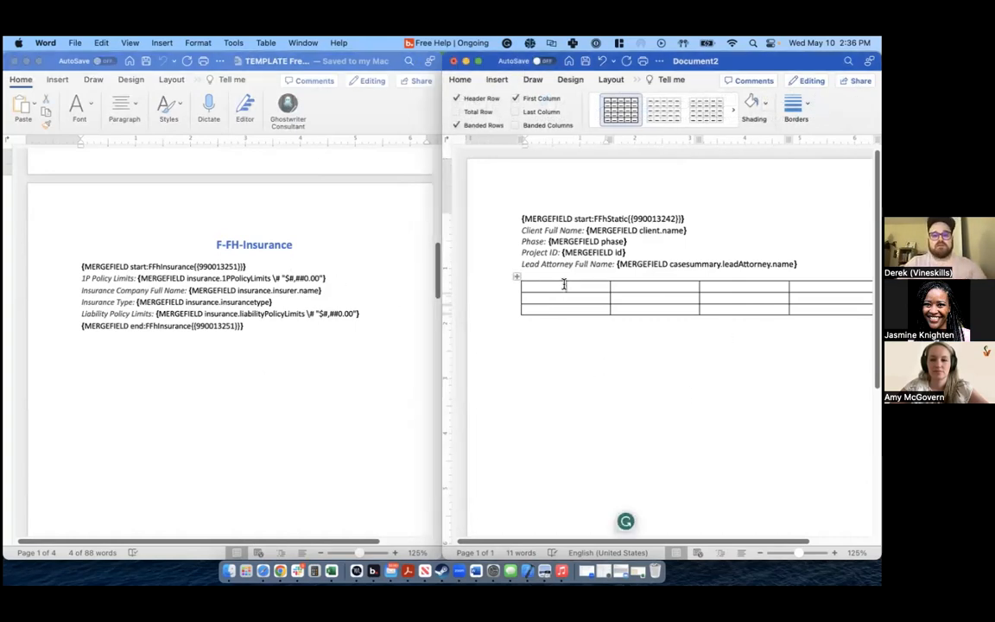
double_click(567, 285)
click(565, 285)
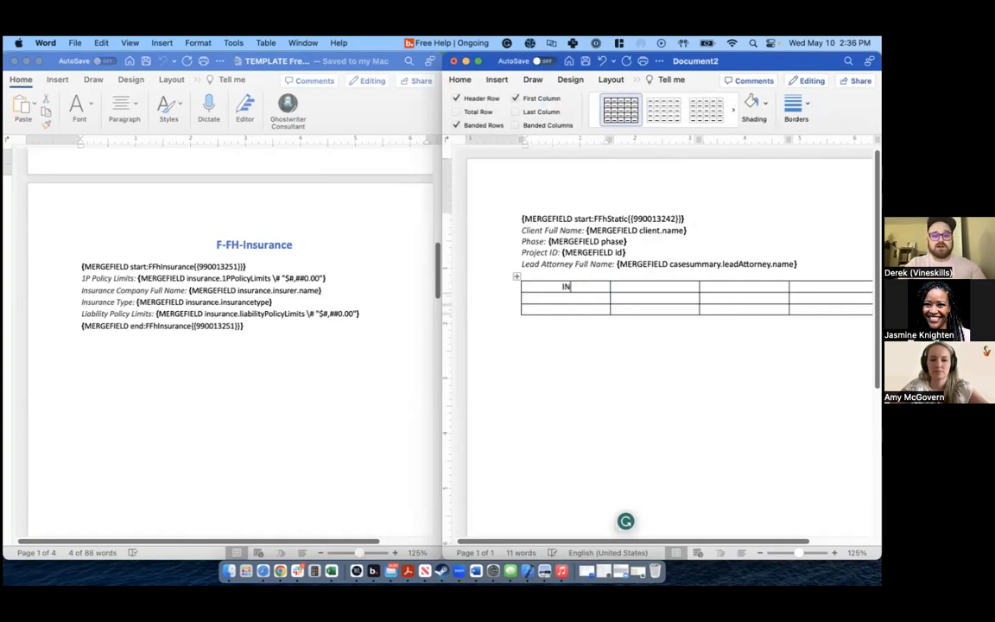
text(Insu)
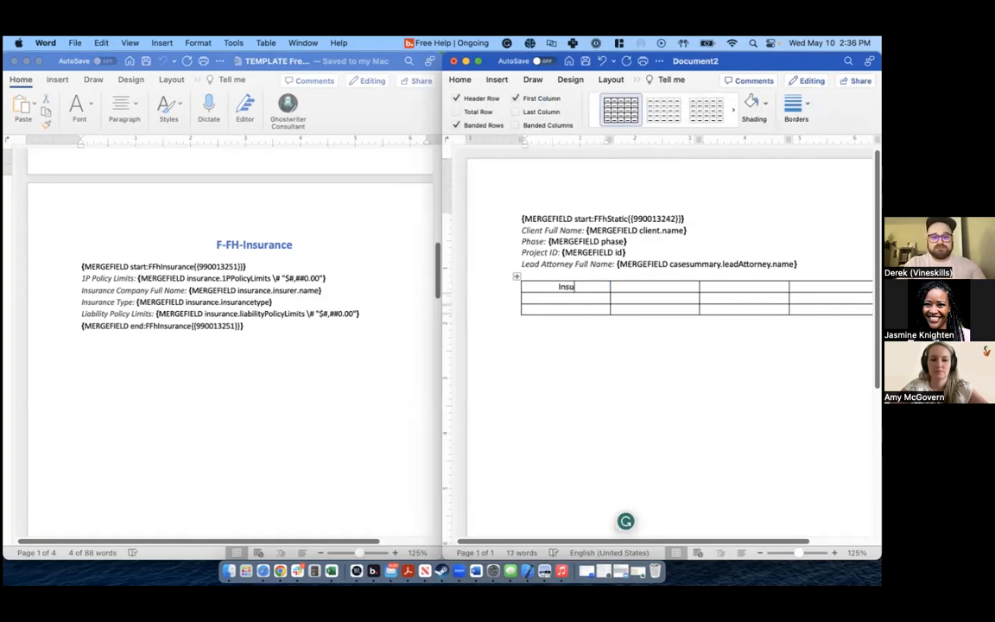
text(rance Company)
key(Tab)
key(Tab)
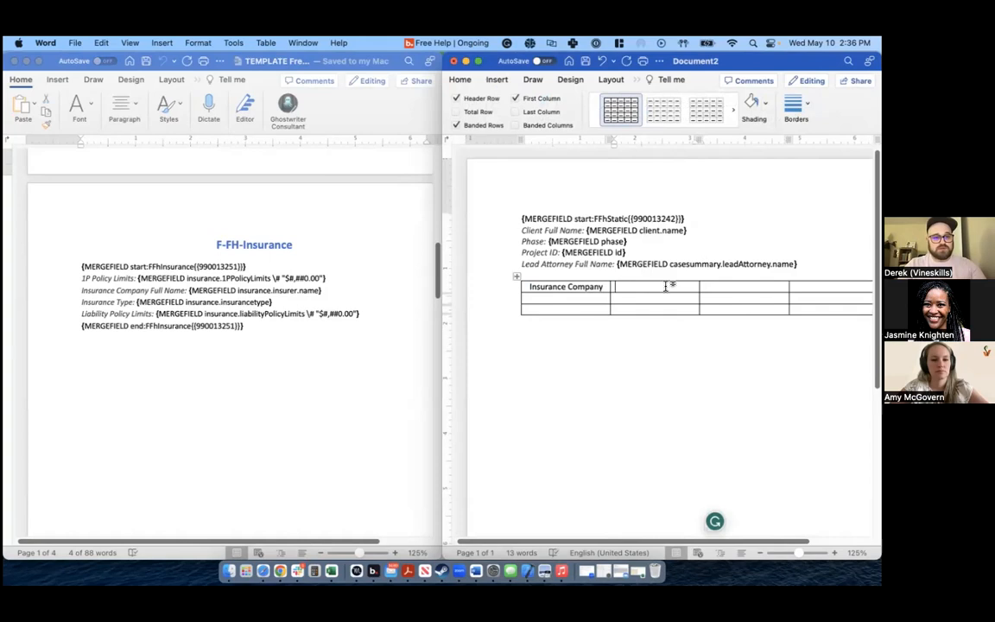
Enter the headings "Type", "3P PL" and "1P PL" in the remaining cells of the table's top row
scroll(678, 354, right, 2)
scroll(680, 354, right, 1)
click(686, 355)
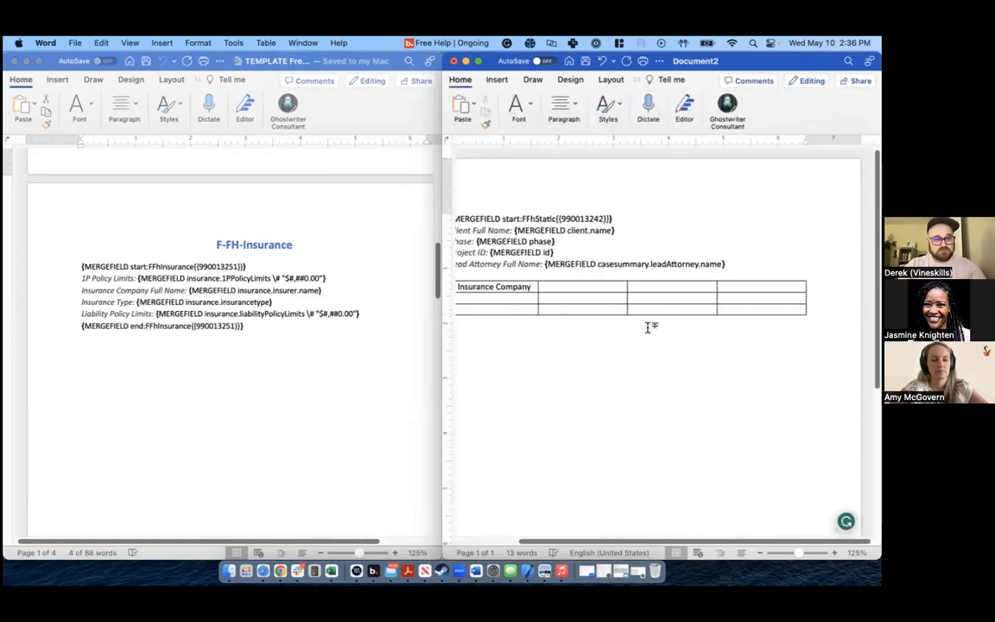
click(617, 287)
text(Type)
key(Tab)
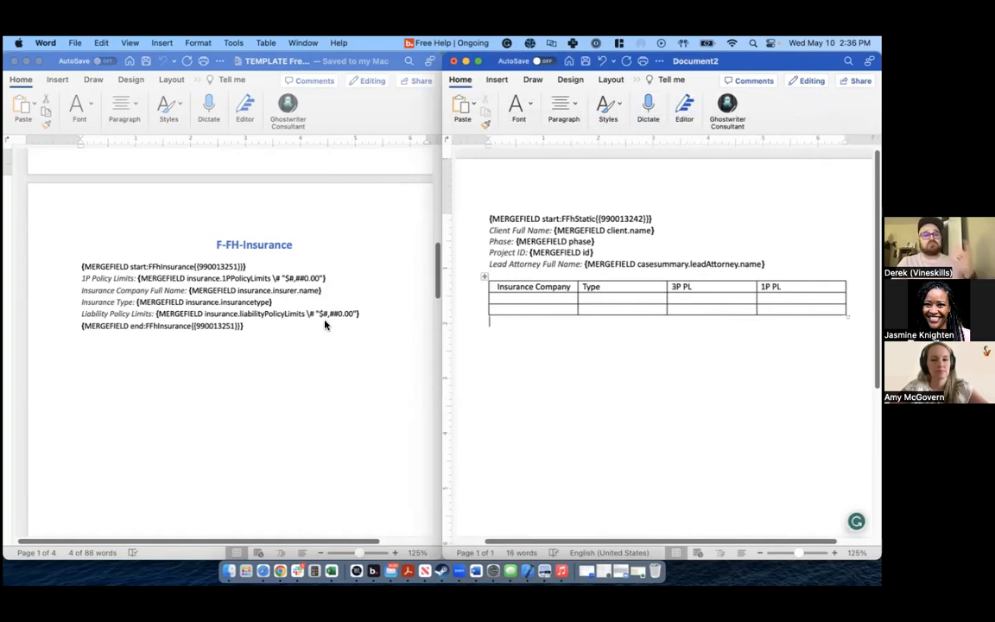
Copy the insurance.insurer.name merge field from the template into the second-row cell under "Insurance Company" in the new table
click(238, 294)
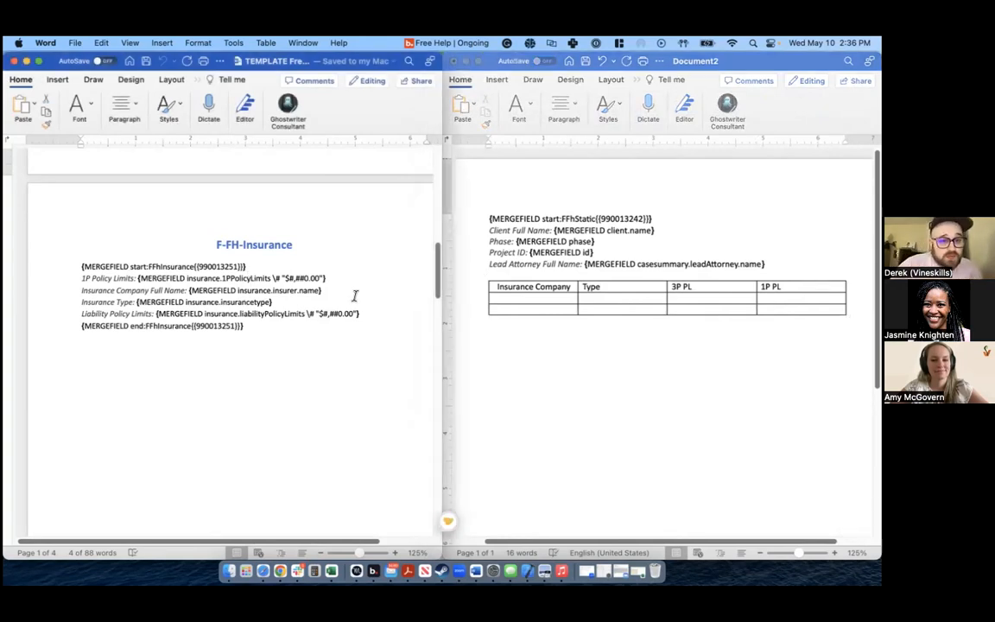
drag(313, 296, 190, 295)
key(super+c)
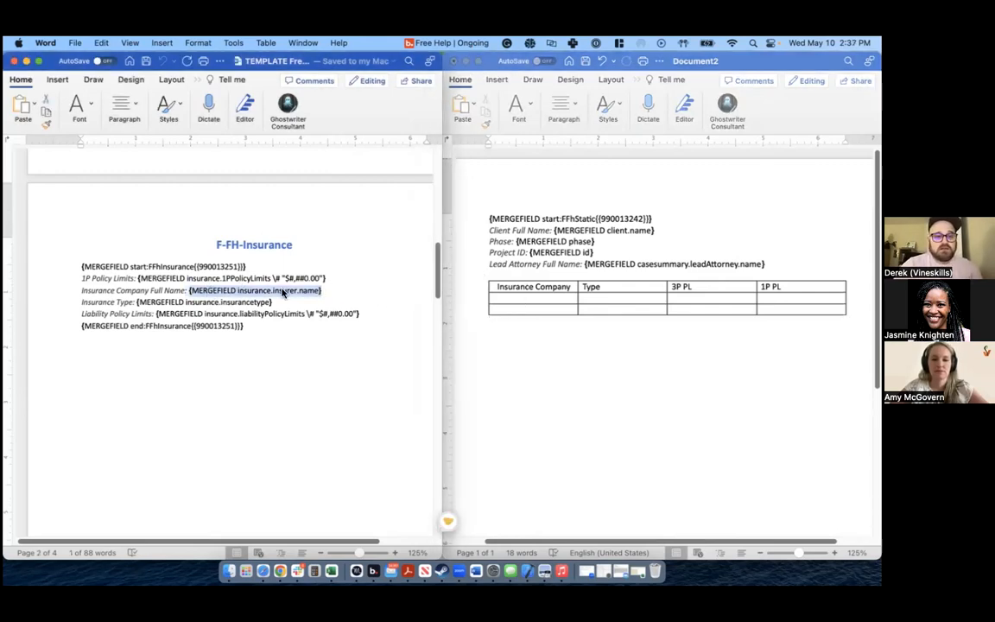
click(519, 300)
click(374, 334)
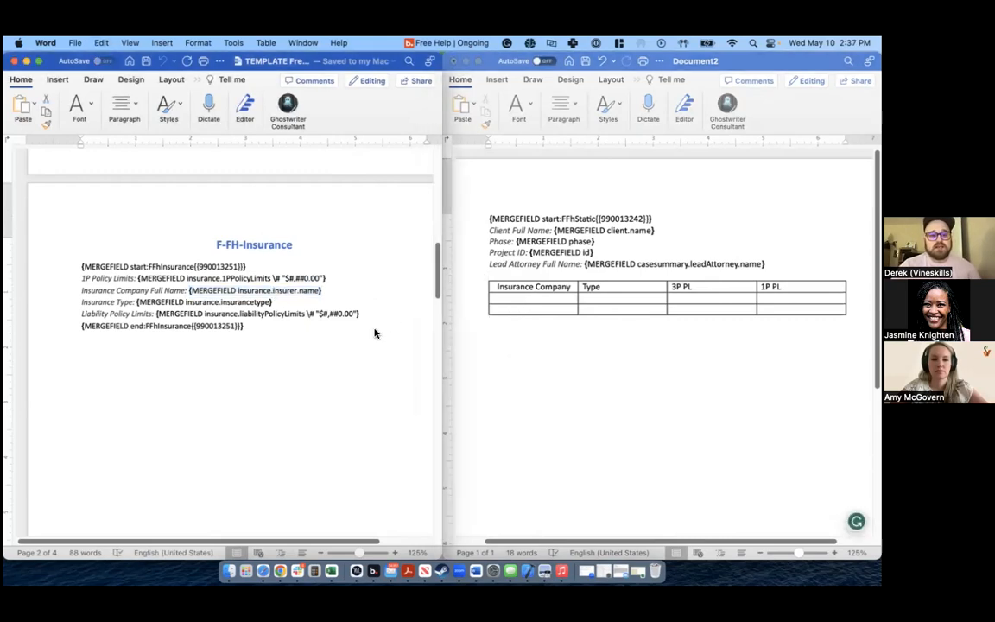
key(super+a)
right_click(199, 313)
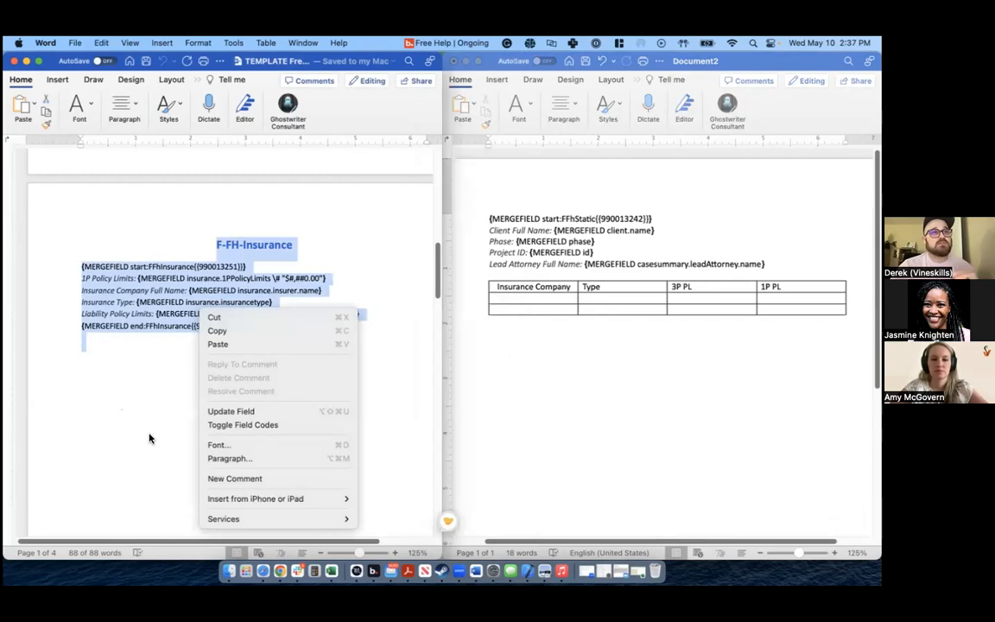
click(596, 304)
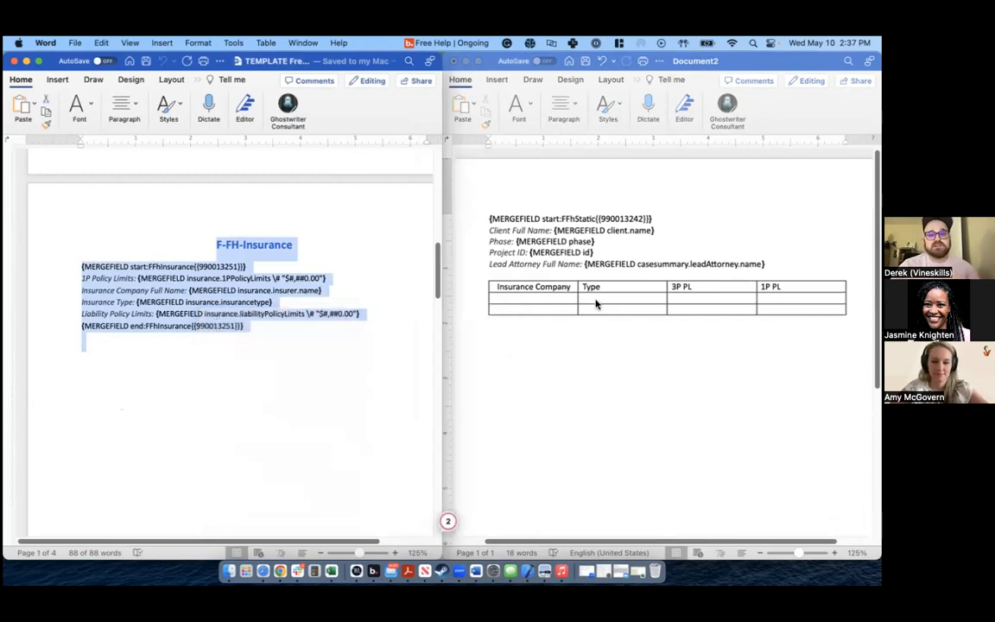
click(540, 296)
key(super+v)
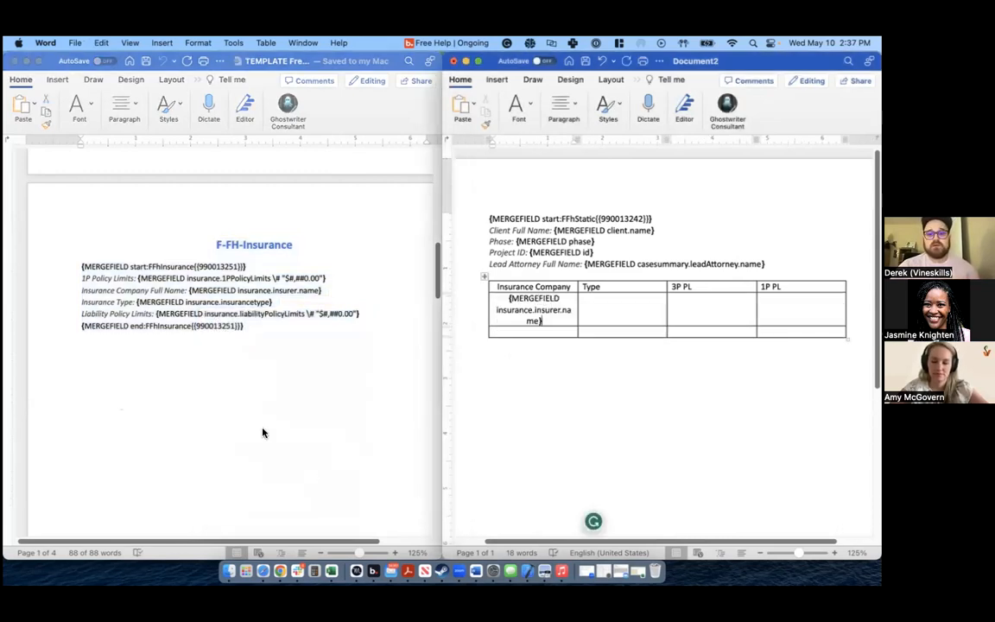
Copy the insurance.insurancetype merge field from the template into the second-row cell under "Type"
click(303, 382)
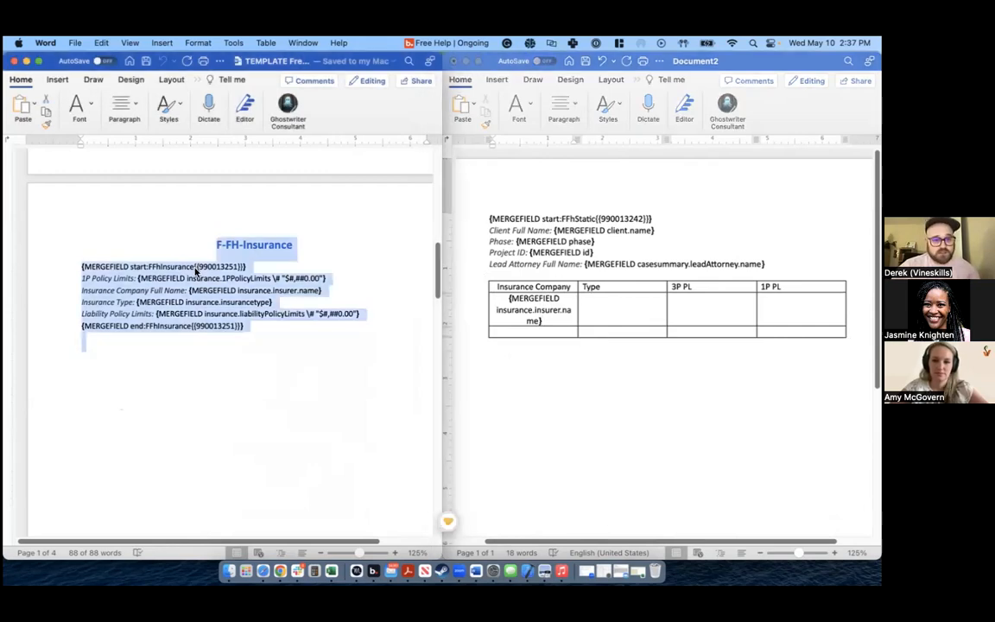
click(288, 350)
drag(280, 303, 137, 303)
key(super+c)
click(609, 312)
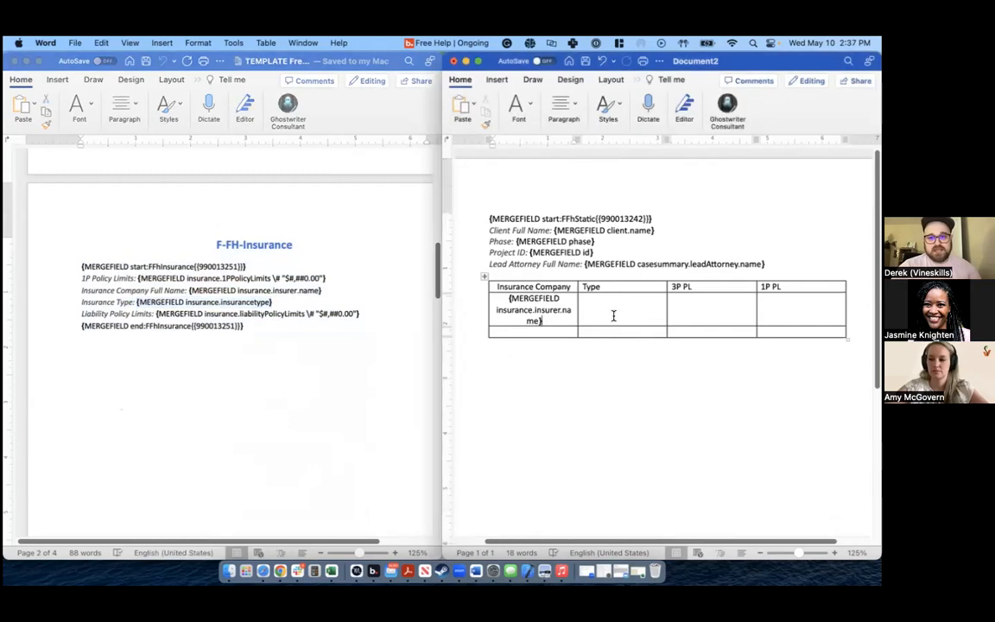
key(super+v)
Copy the insurance.liabilityPolicyLimits merge field with its currency format into the second-row cell under "3P PL"
click(201, 408)
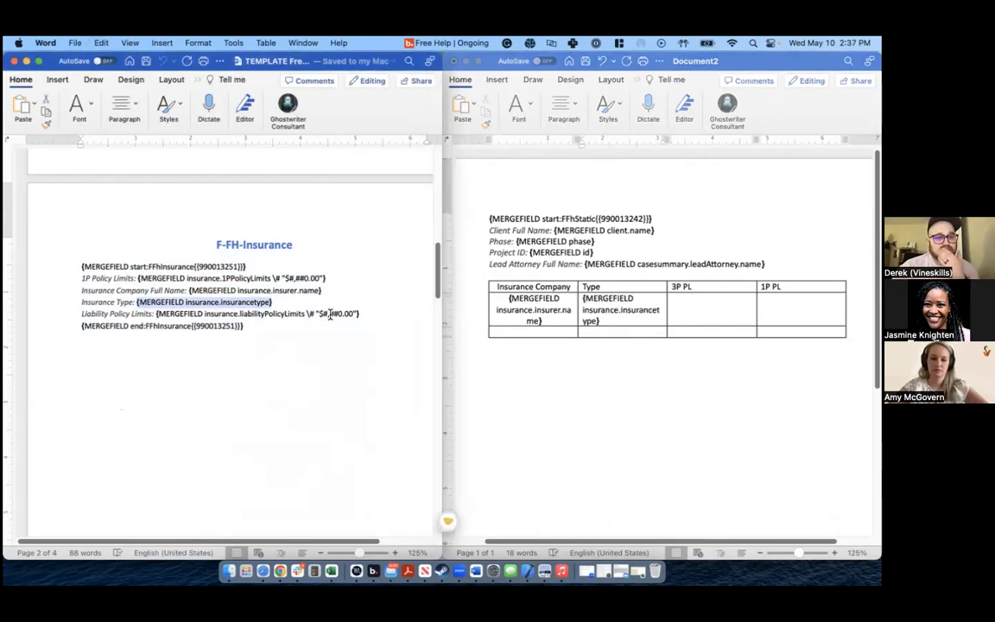
drag(369, 310, 205, 316)
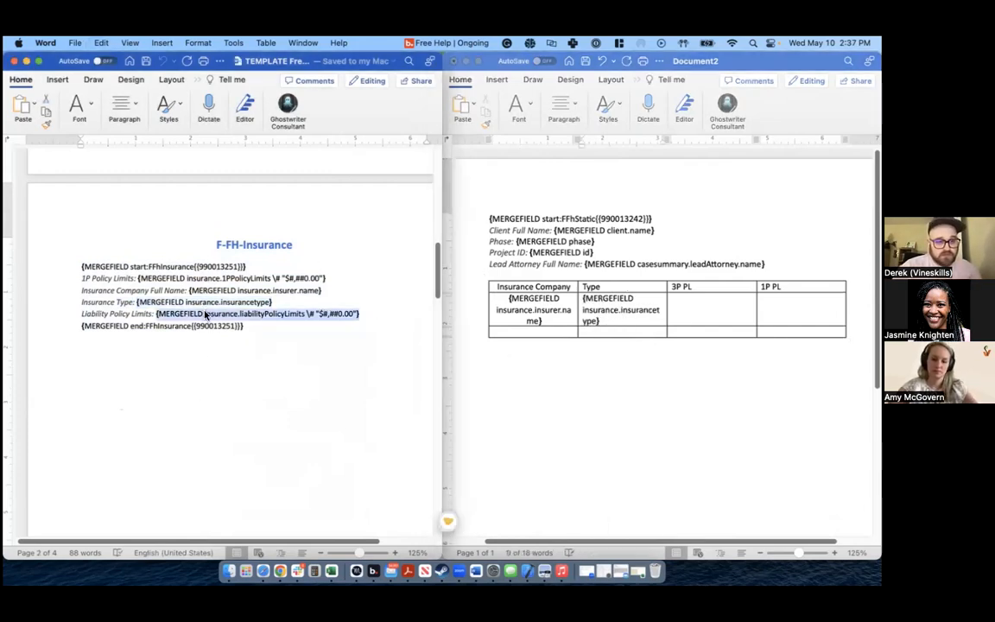
key(super+c)
click(706, 318)
key(super+v)
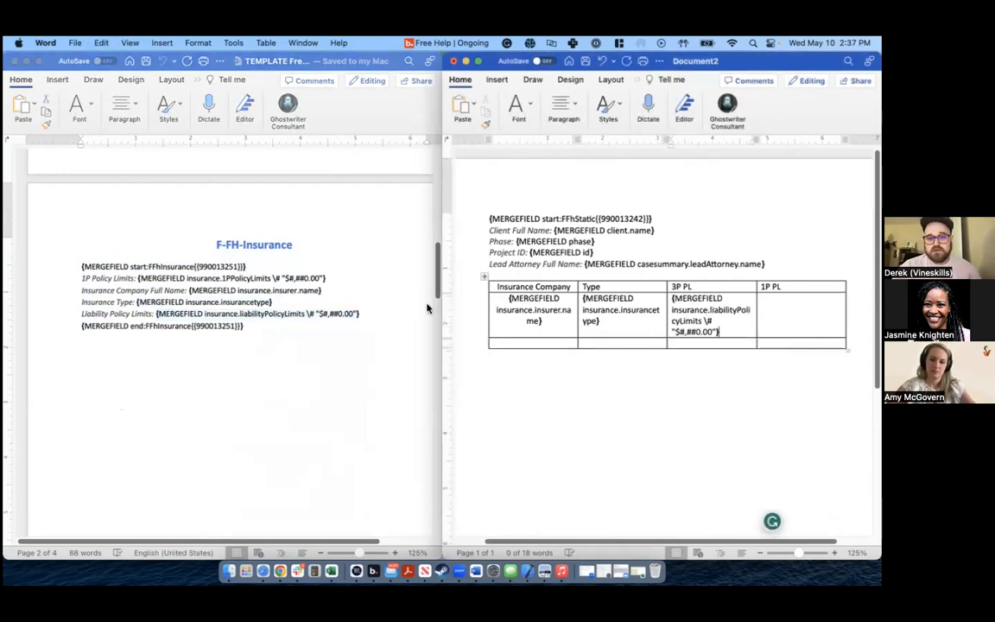
Copy the insurance.1PPolicyLimits merge field with its currency format into the second-row cell under "1P PL"
click(293, 325)
drag(339, 276, 143, 278)
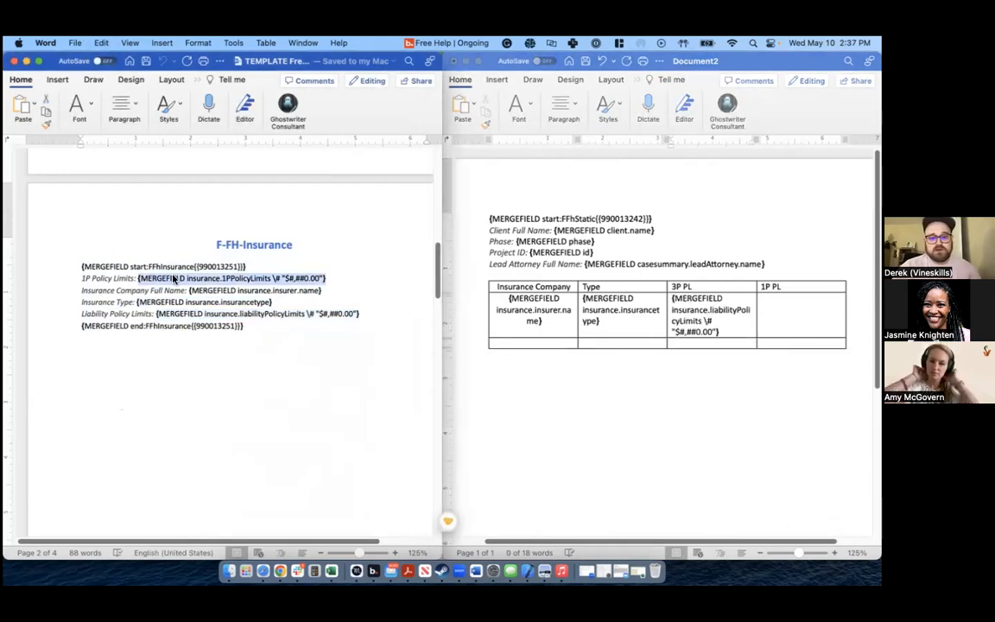
click(726, 330)
click(800, 313)
key(super+v)
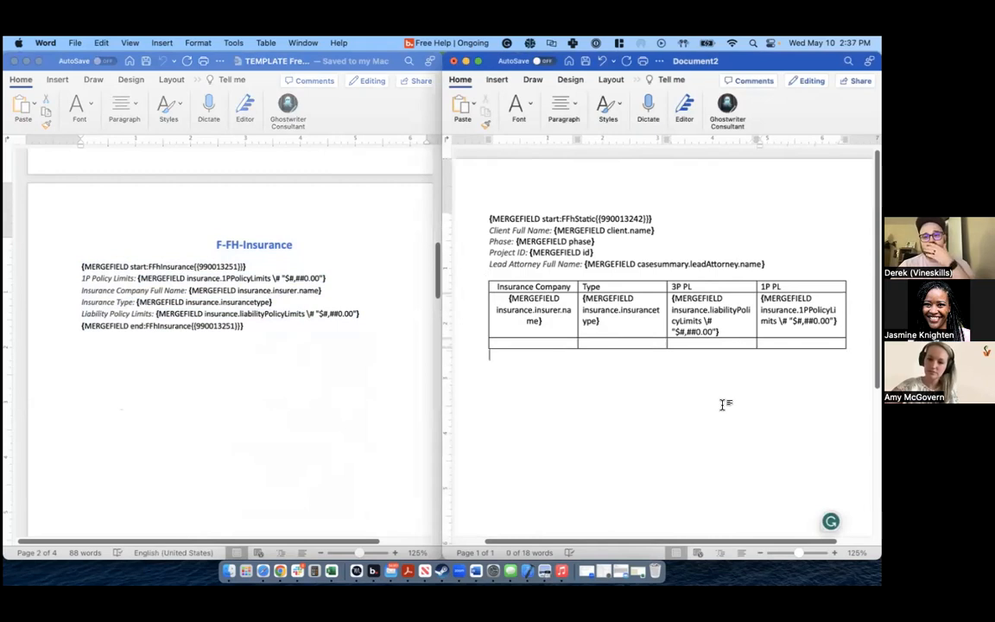
click(724, 403)
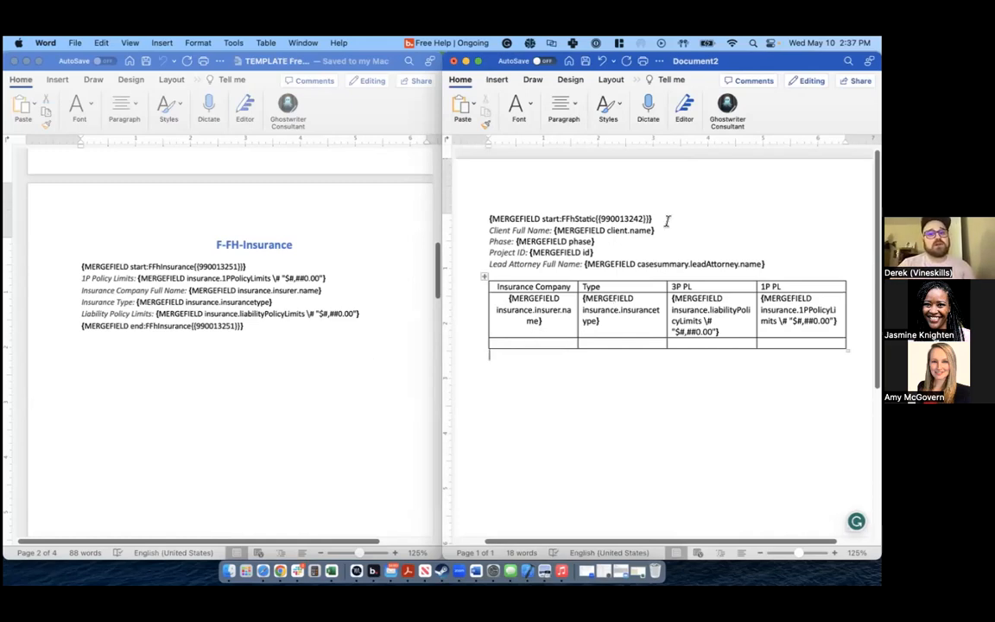
Copy the end:FFhStatic merge field from the template onto a new line below Lead Attorney Full Name in the new document
drag(667, 221, 486, 223)
click(147, 339)
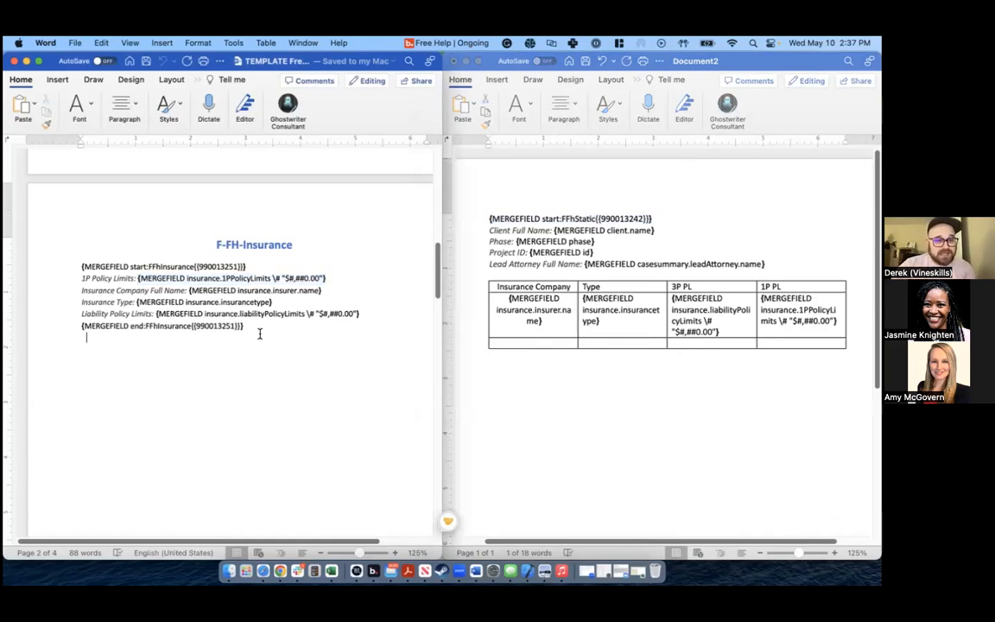
scroll(259, 334, up, 10)
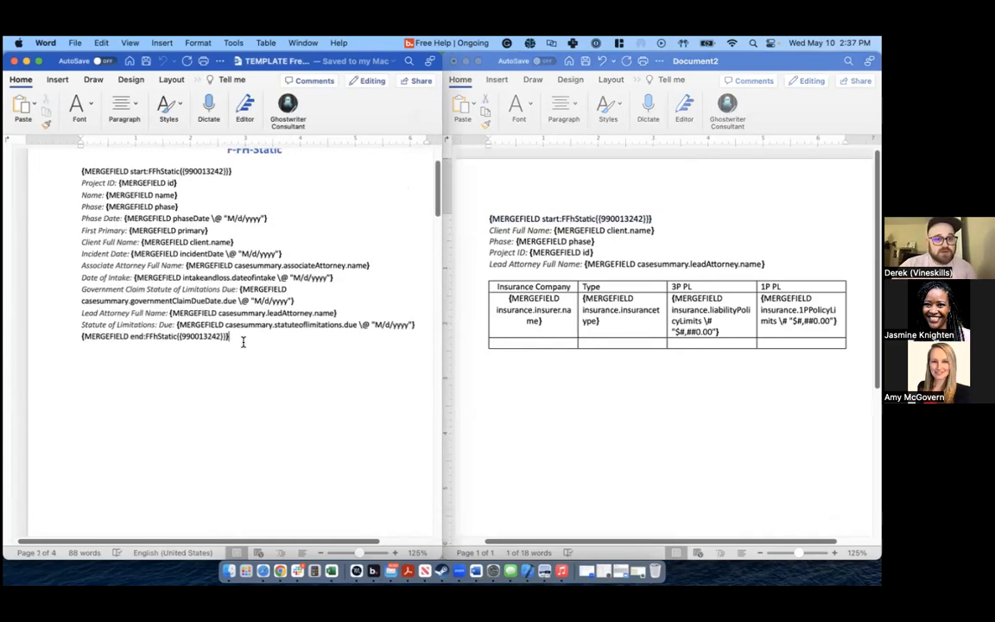
drag(242, 343, 83, 346)
drag(489, 218, 765, 265)
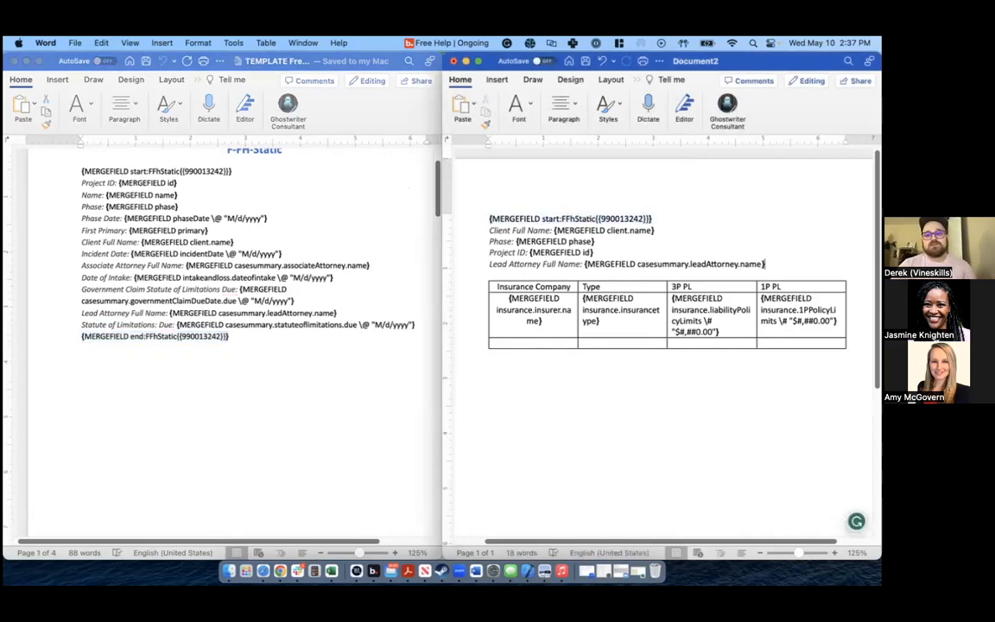
key(Return)
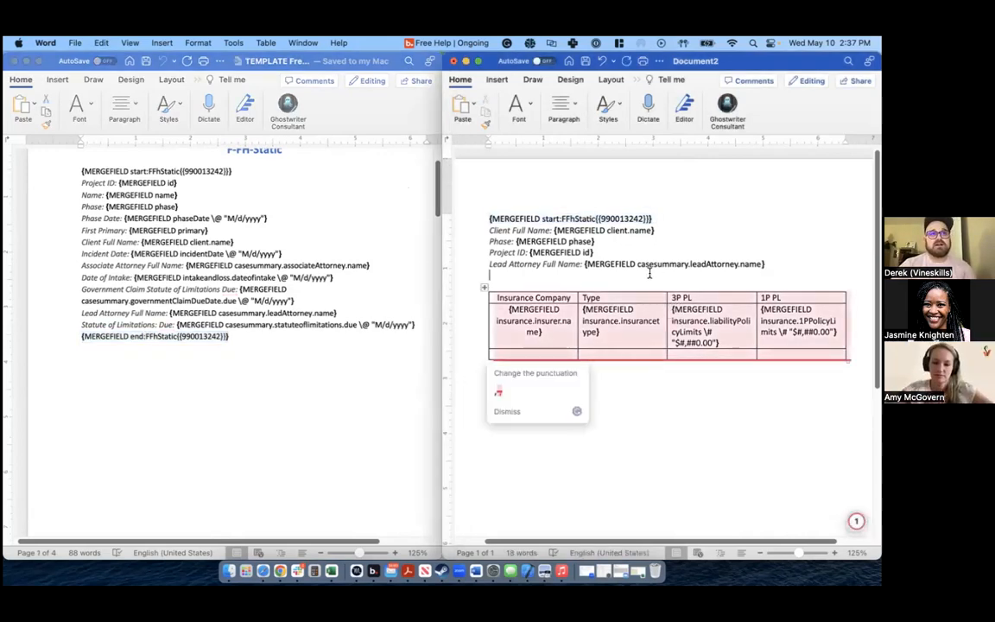
key(cmd+v)
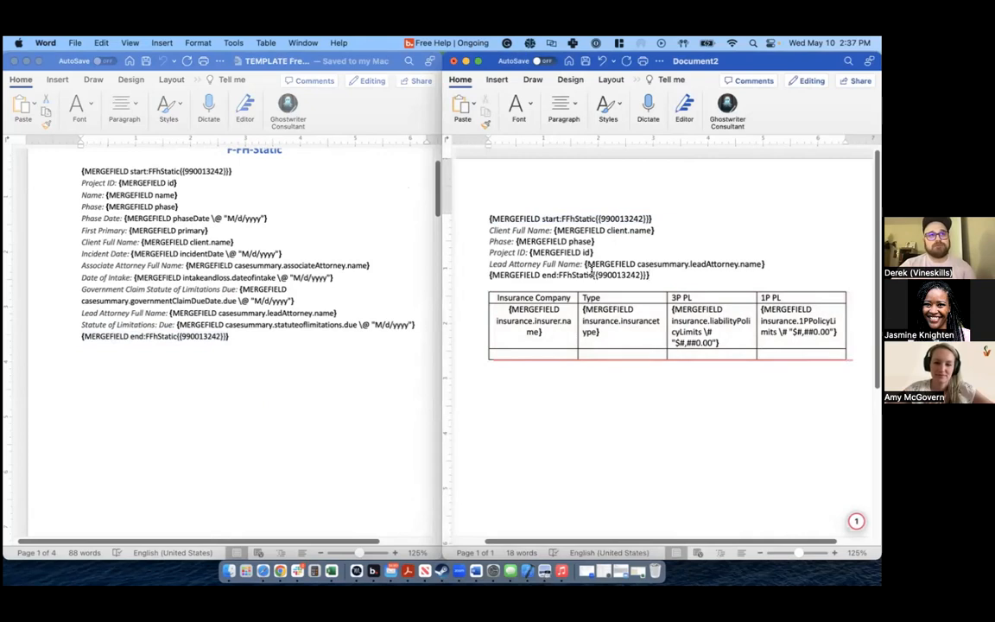
Copy the start:FFhInsurance merge field from the template and place it before the insurer name field in the table's second row
drag(596, 242, 560, 235)
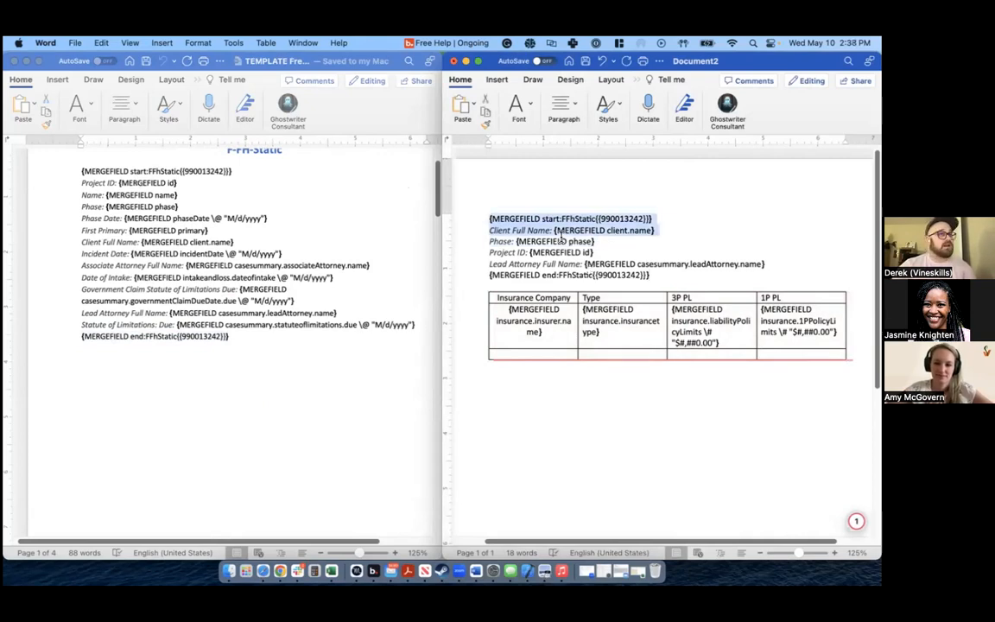
scroll(225, 424, down, 10)
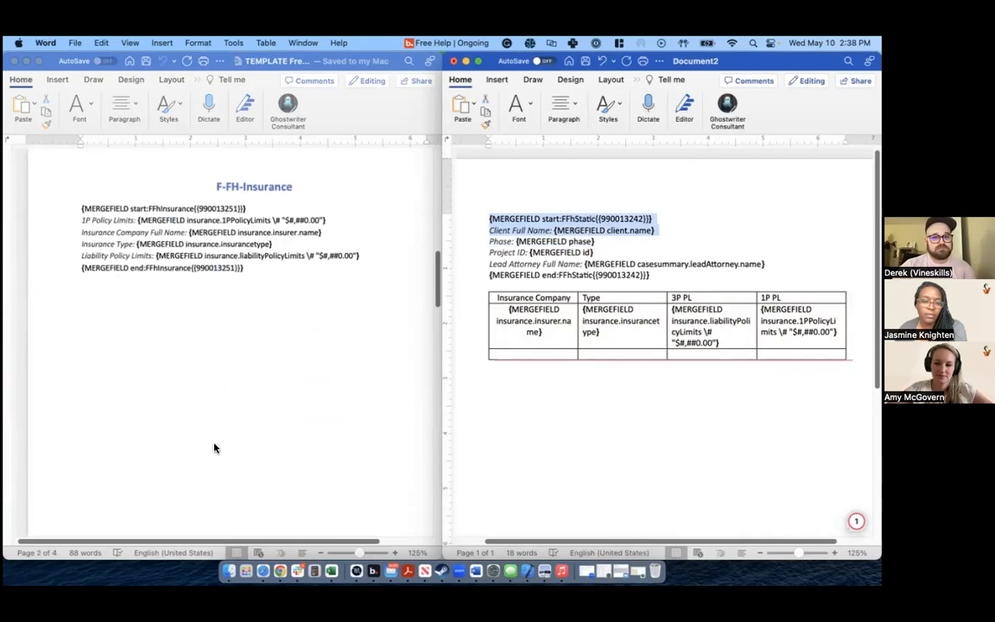
click(210, 413)
drag(247, 208, 84, 206)
key(super+c)
click(550, 329)
click(512, 310)
key(super+v)
Copy the end:FFhInsurance merge field from the template to directly after the 1PPolicyLimits field in the table
click(289, 382)
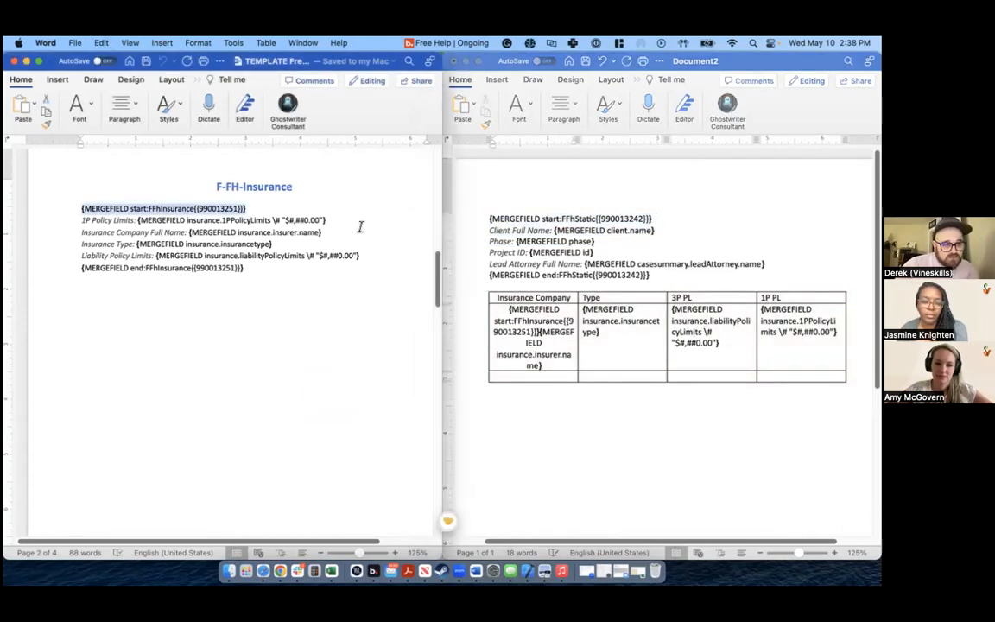
triple_click(167, 270)
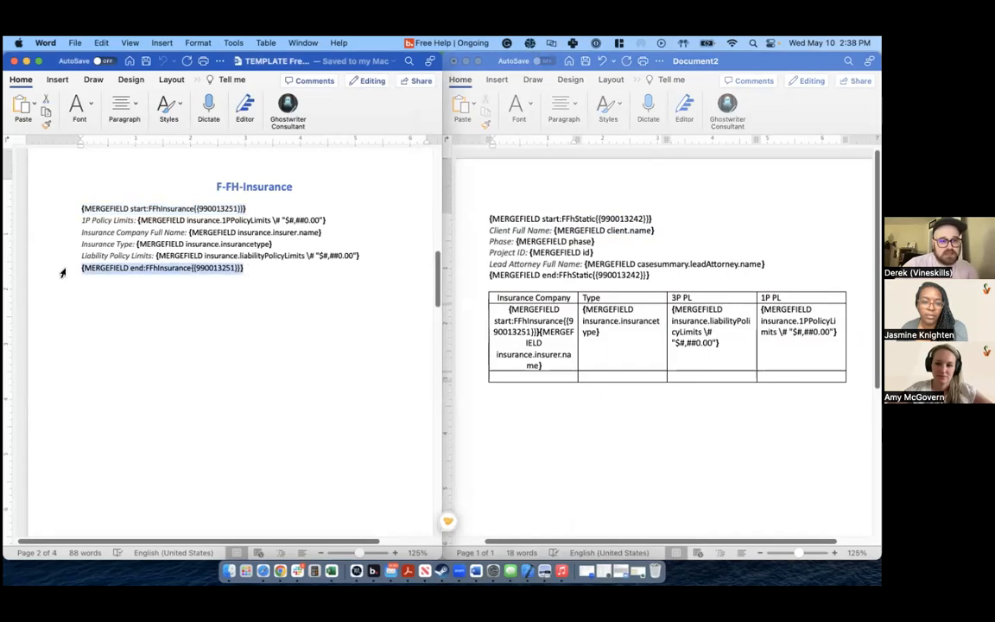
click(837, 331)
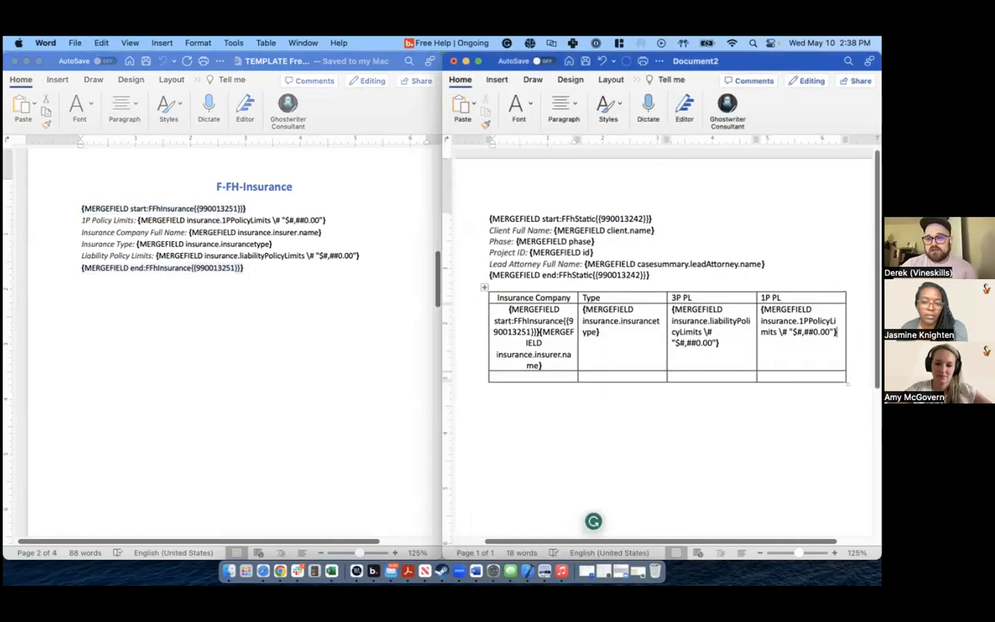
key(super+v)
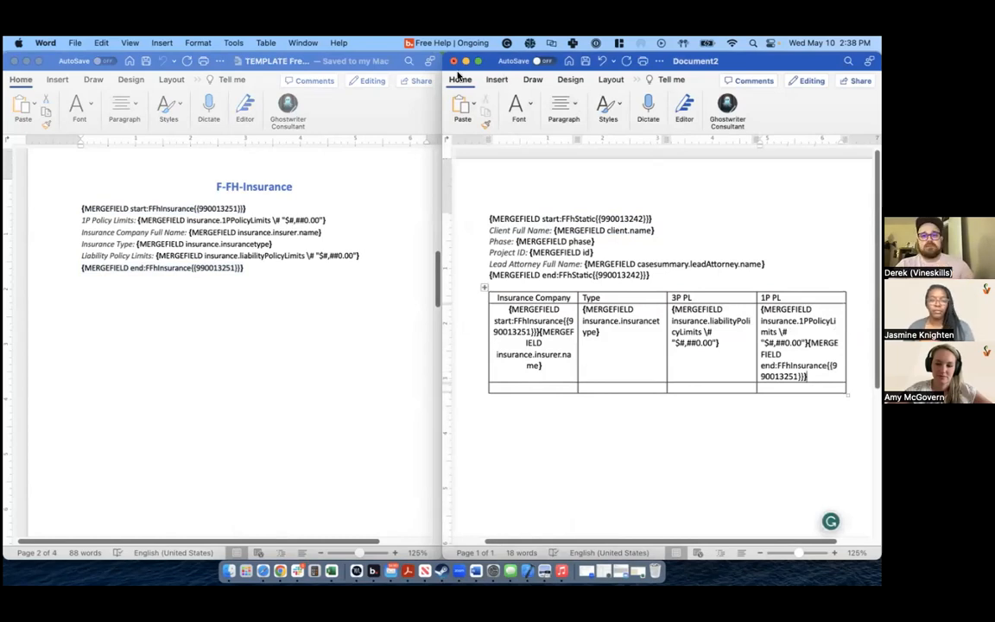
Show the new document full screen and save it as a Word document named "test" in the Downloads folder
scroll(617, 406, down, 3)
scroll(617, 422, down, 1)
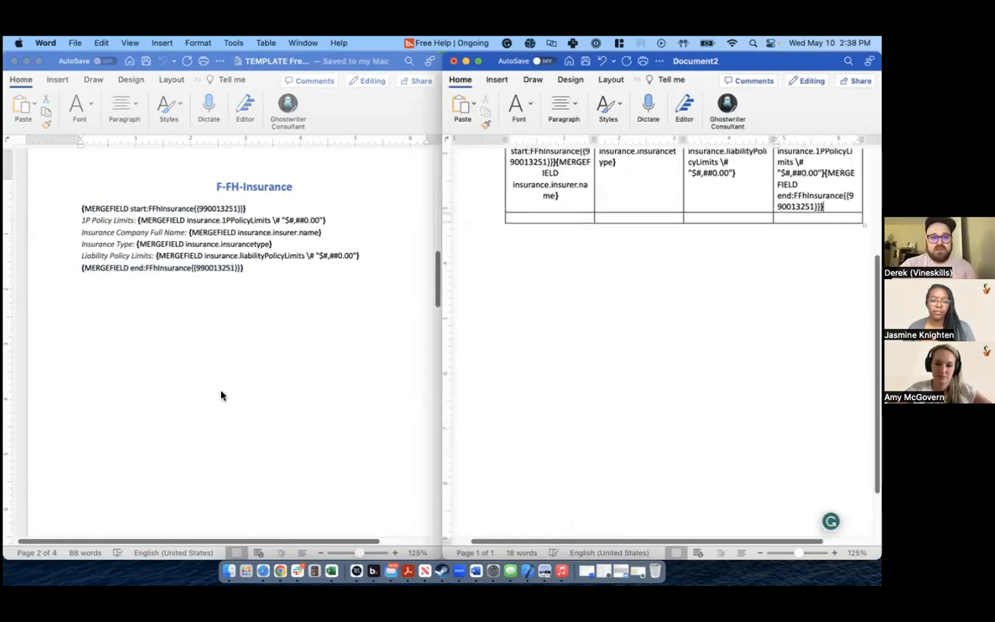
scroll(207, 394, down, 2)
scroll(200, 393, up, 3)
scroll(605, 233, up, 3)
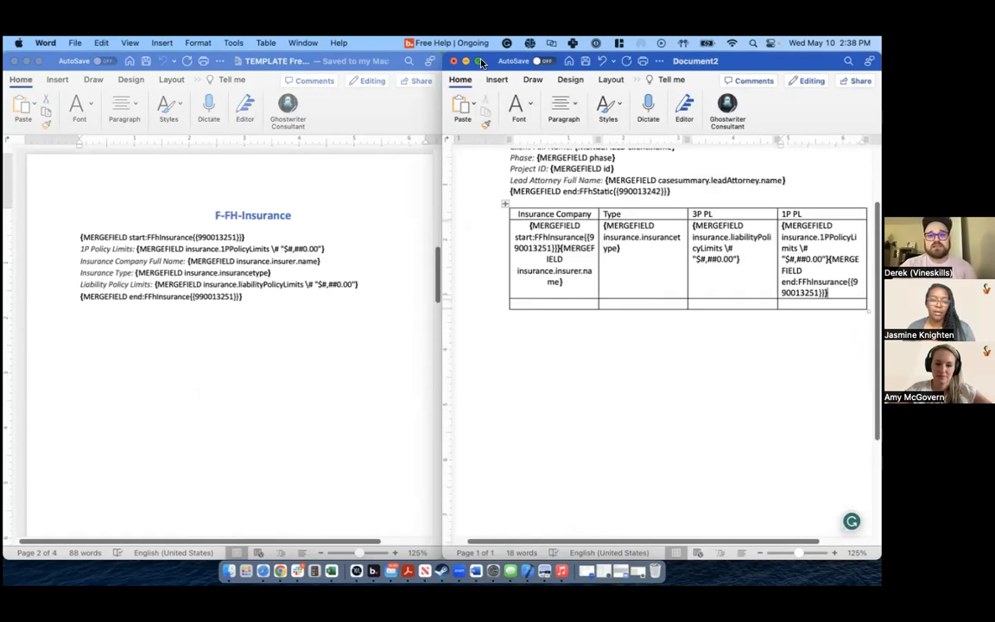
mouse_move(479, 63)
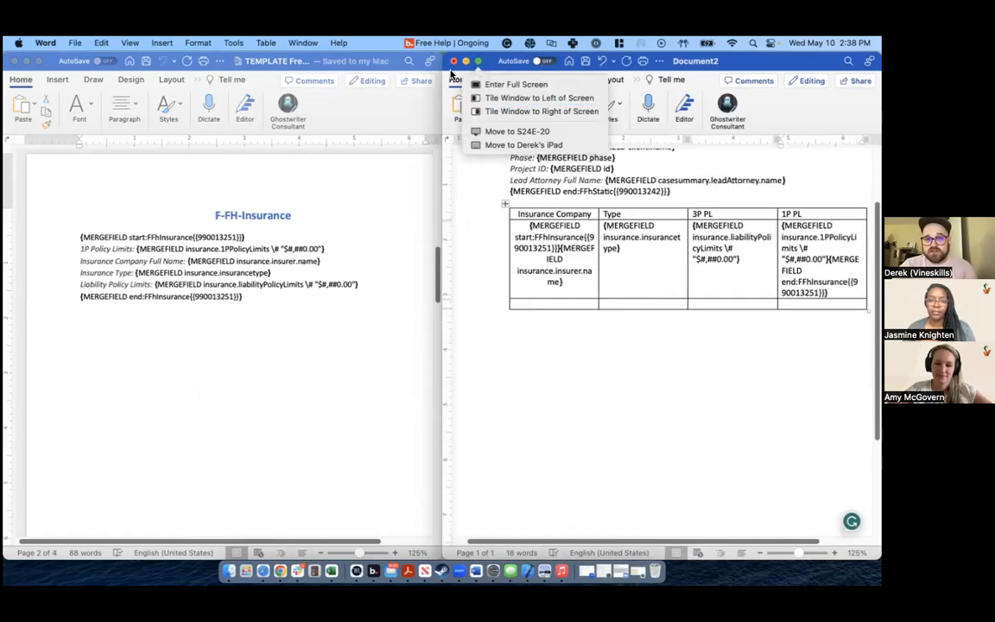
click(477, 64)
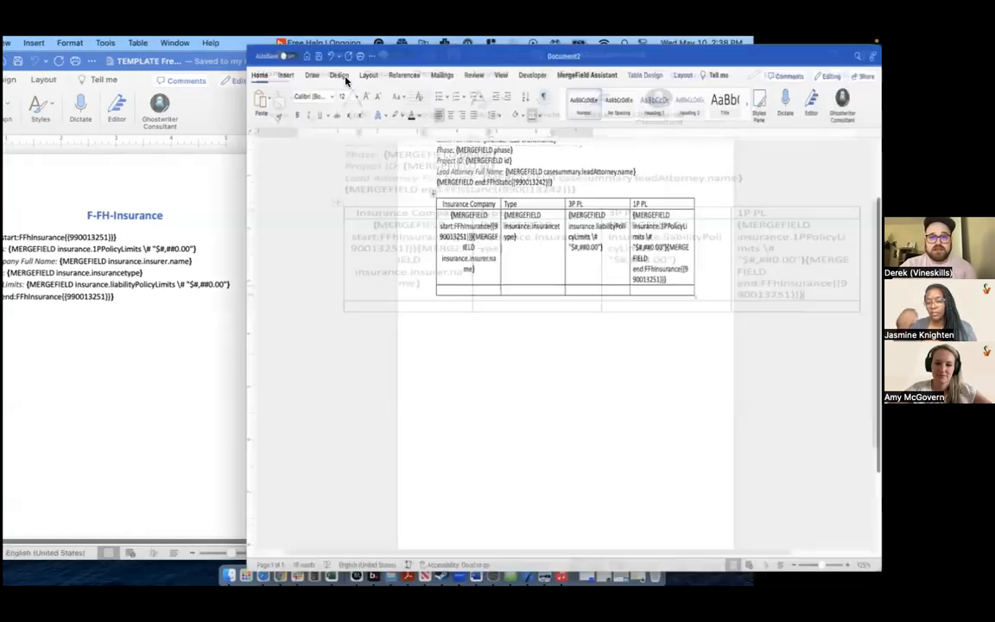
click(103, 49)
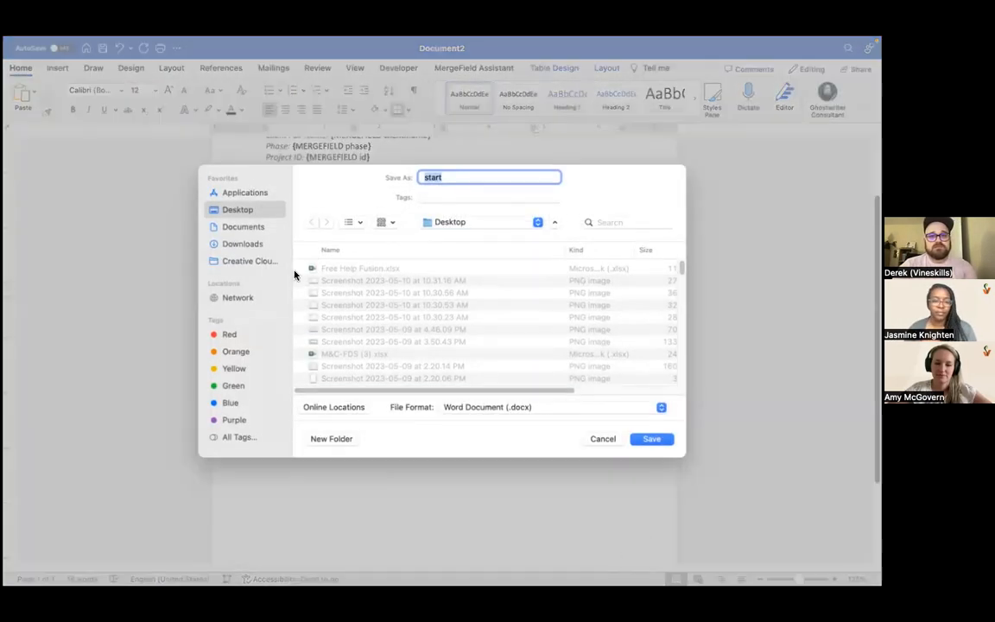
click(250, 245)
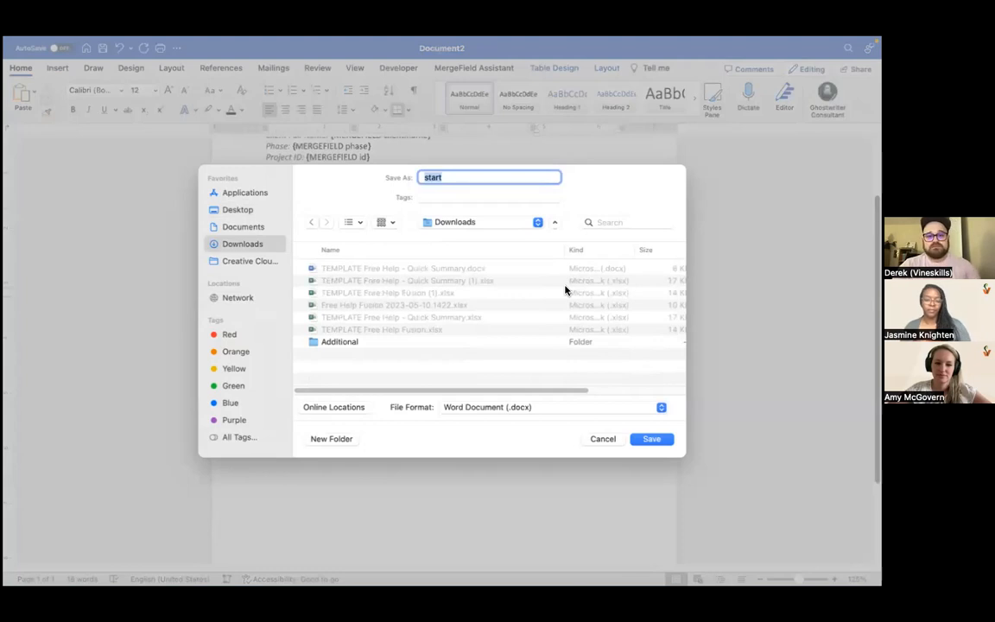
text(test)
click(652, 439)
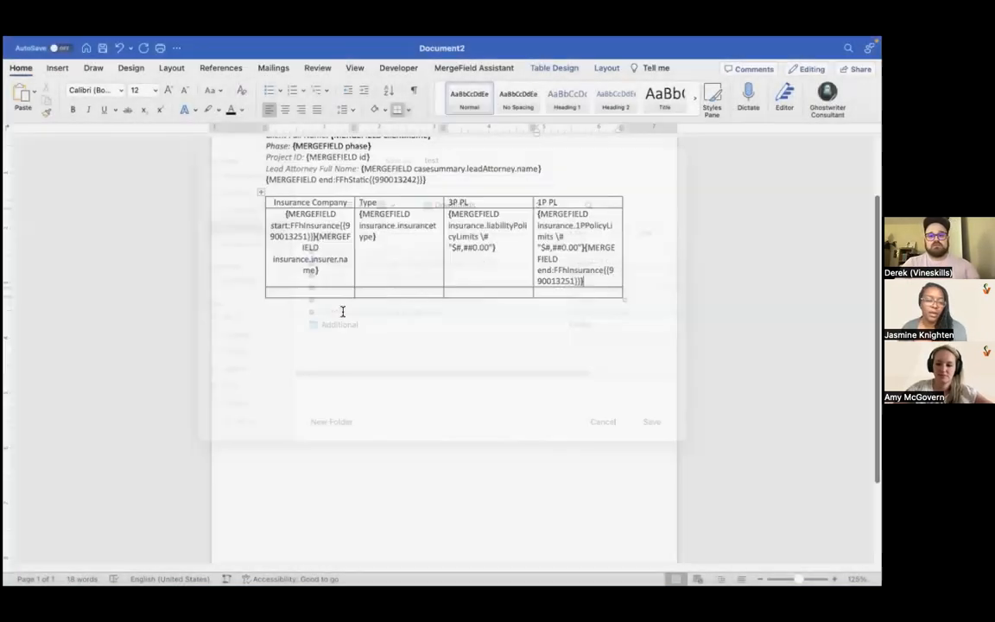
scroll(418, 347, up, 2)
Switch to Filevine in the browser and replace the Free Help - Quick Summary ReportFusion template with the test Word document from Downloads
key(ctrl+Right)
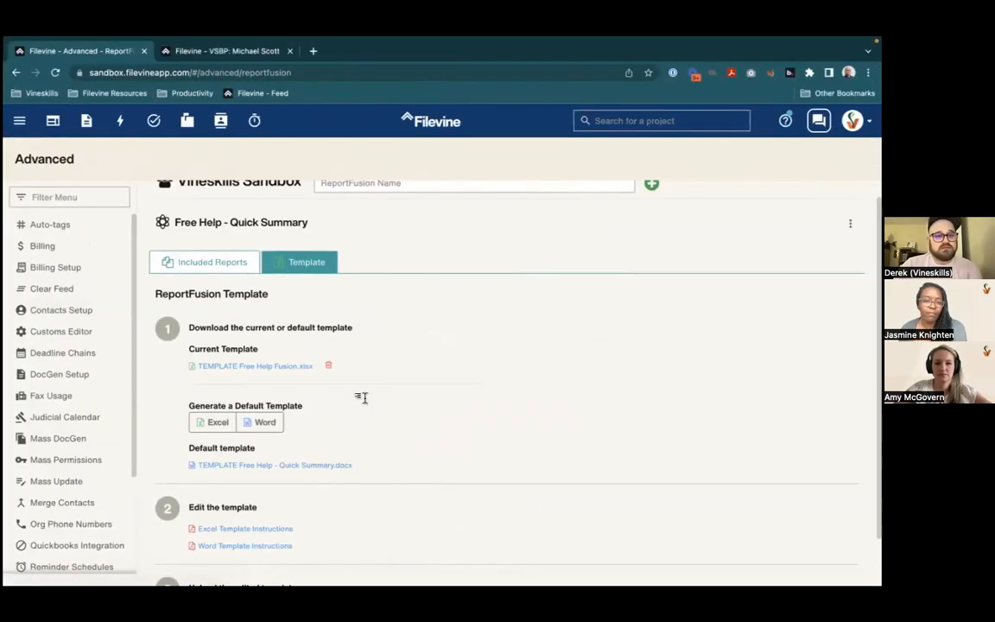
scroll(366, 396, down, 2)
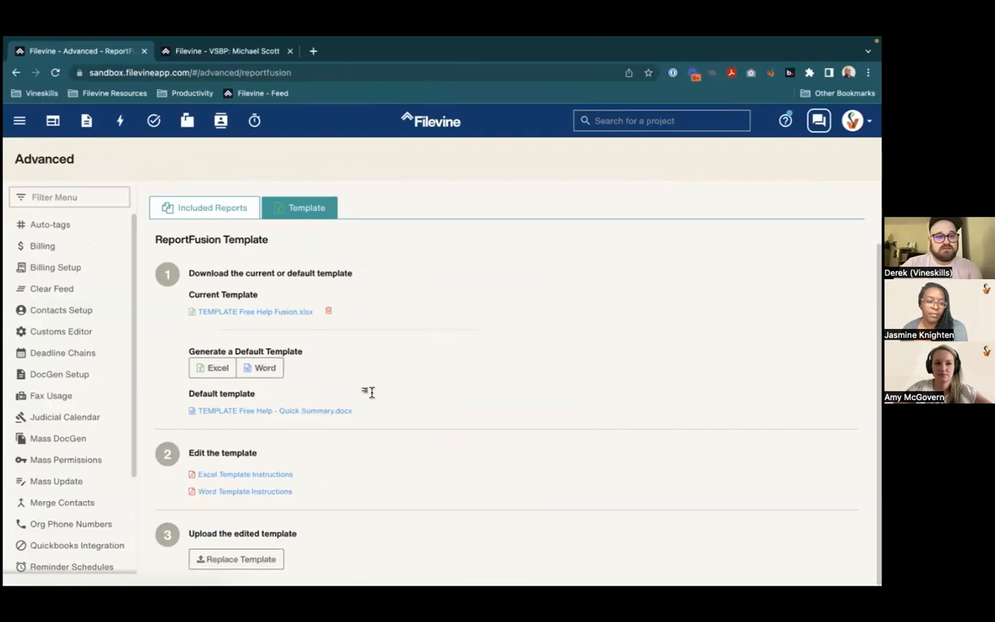
click(229, 568)
click(257, 226)
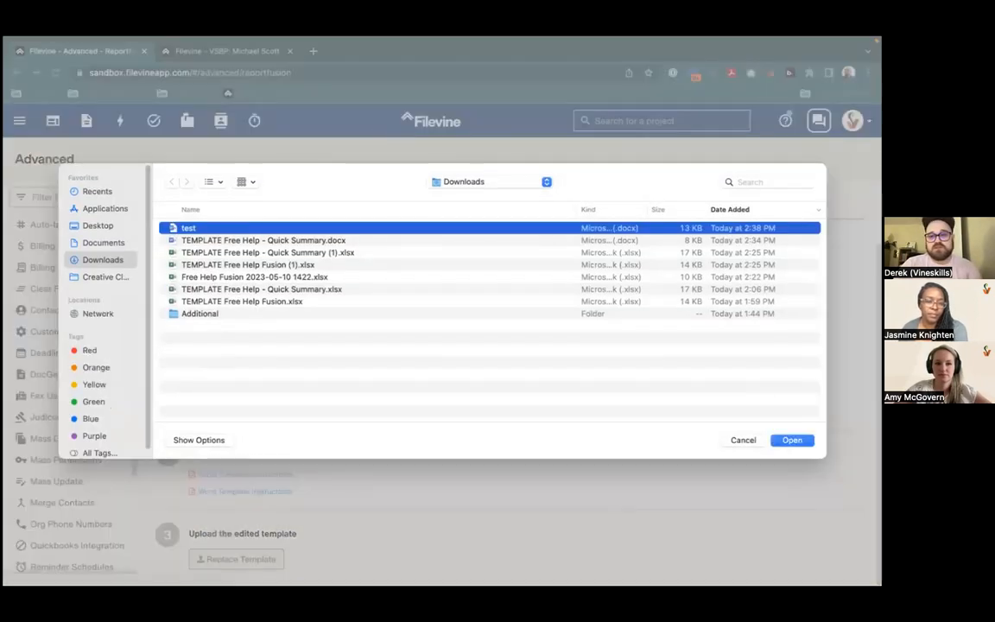
key(Return)
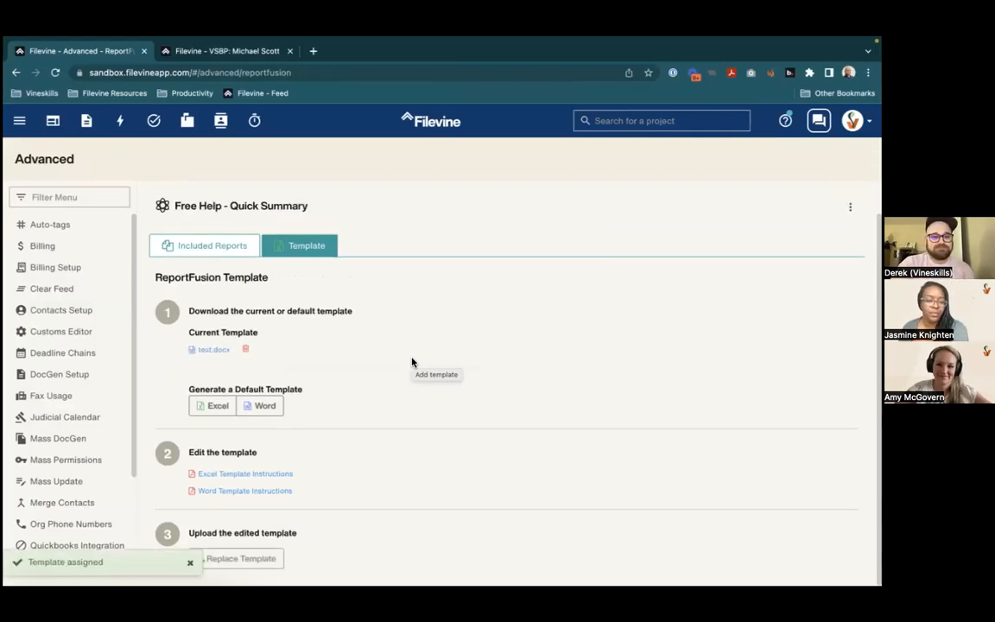
Regenerate the Free Help - Quick Summary fusion in the client project's Case Summary and open the resulting Word document
click(185, 51)
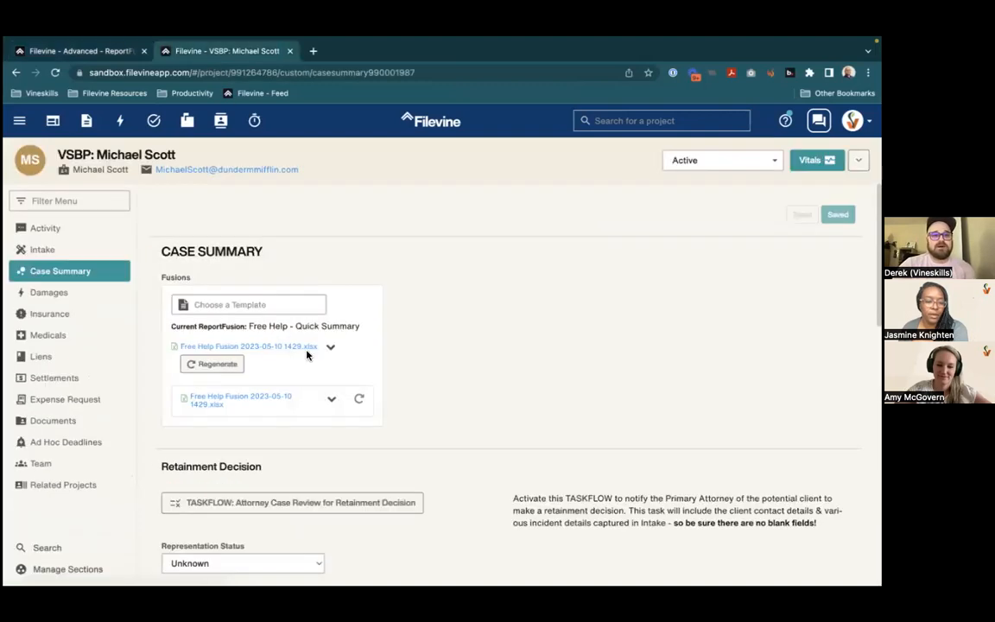
click(216, 364)
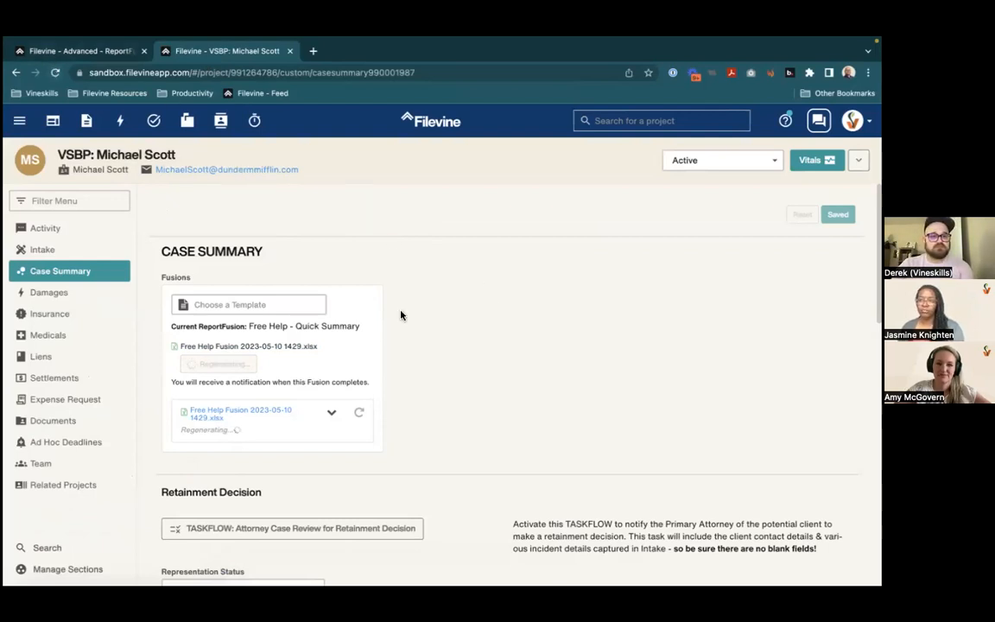
click(54, 71)
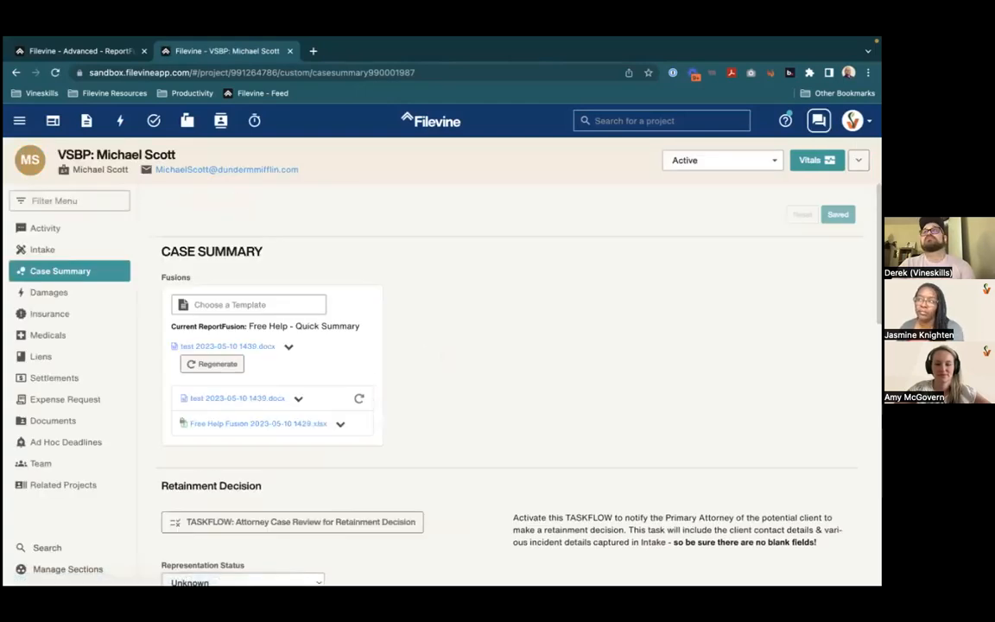
click(248, 346)
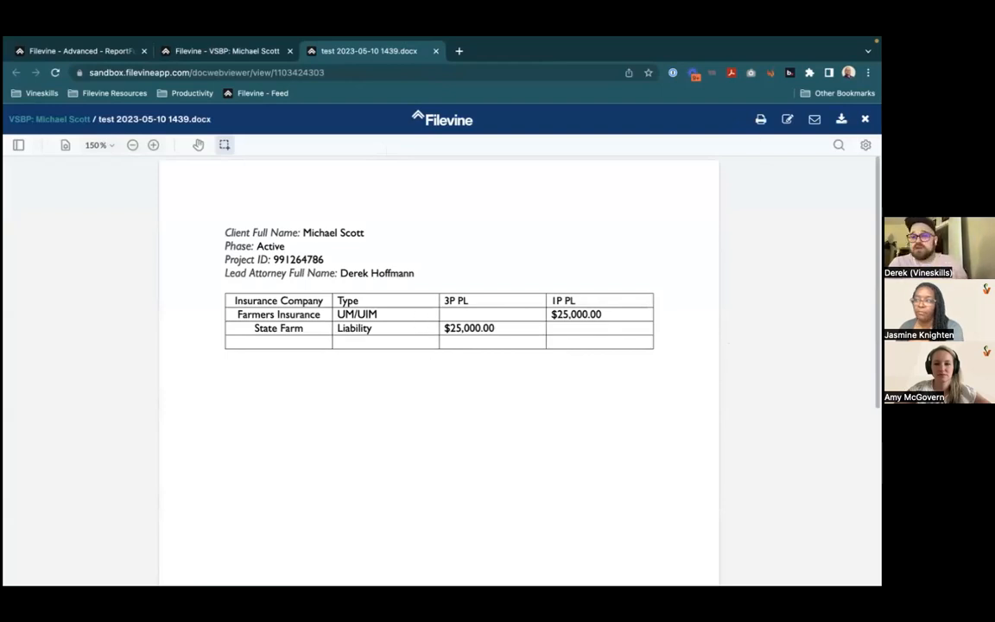
Download the generated summary document, open it in Word and show it full screen
click(841, 119)
click(94, 568)
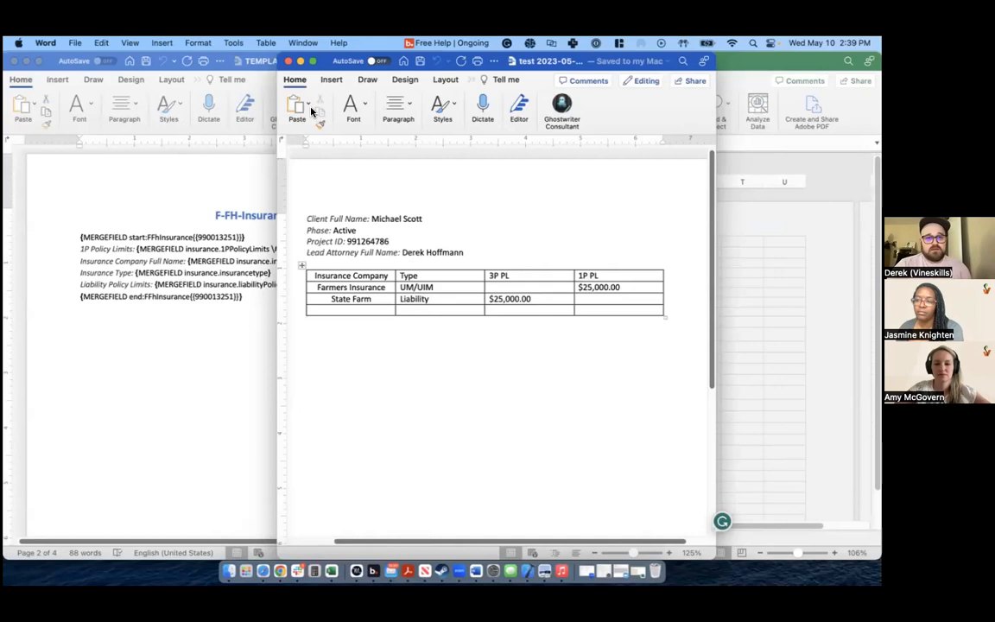
click(422, 238)
click(423, 219)
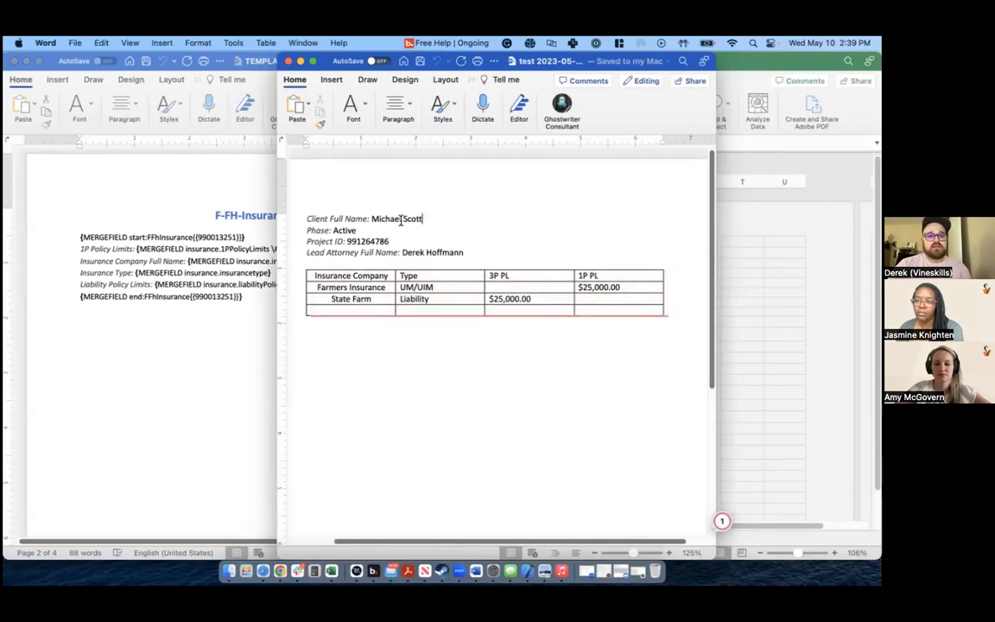
drag(422, 220, 371, 220)
drag(509, 68, 214, 84)
click(380, 334)
drag(322, 75, 650, 80)
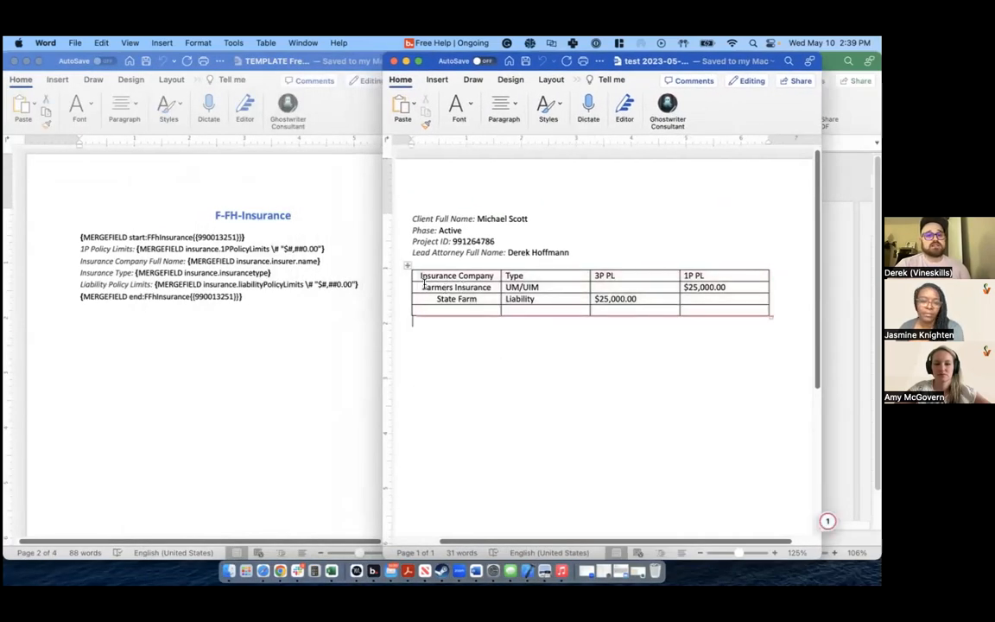
click(419, 62)
Remove all borders from the insurance table's rows below the header row
drag(639, 300, 267, 272)
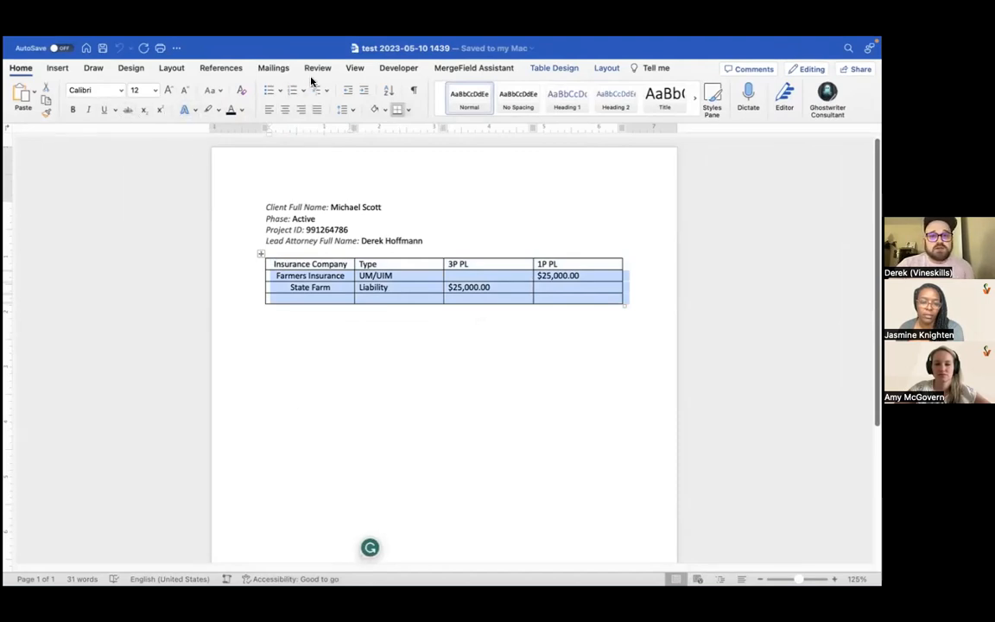
click(564, 70)
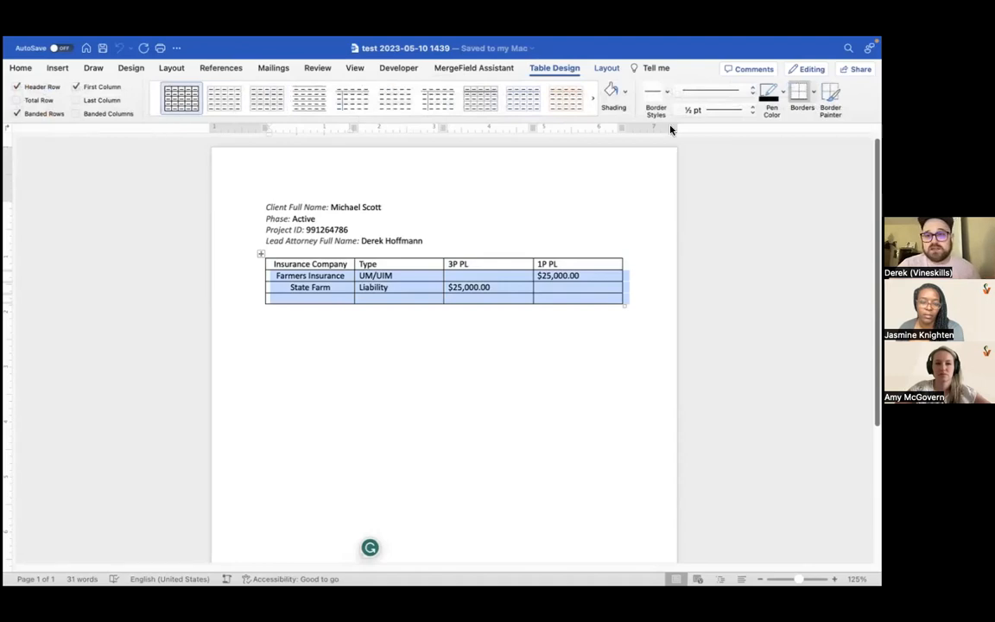
click(666, 94)
click(680, 267)
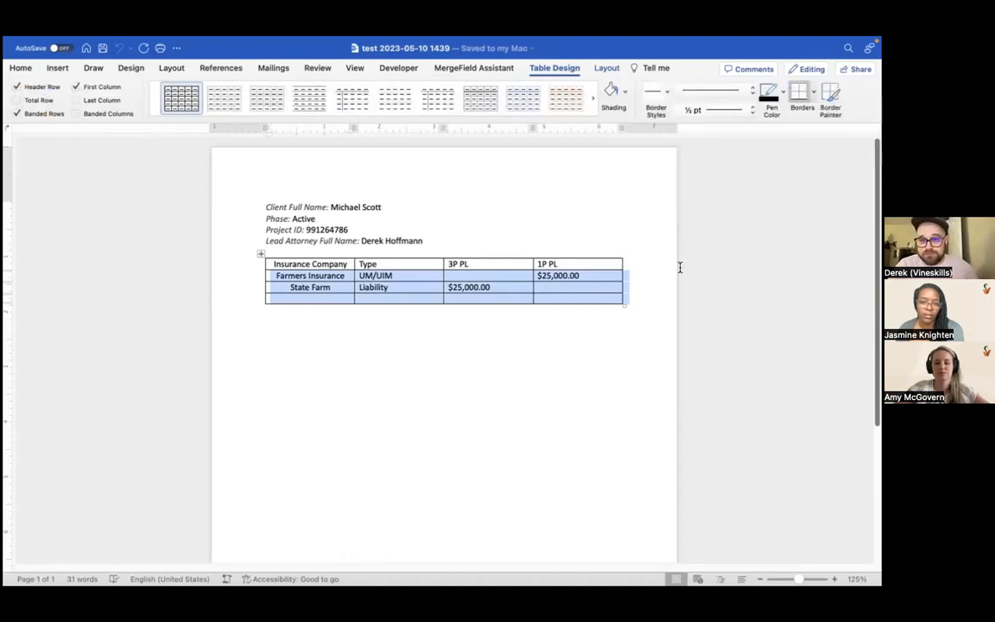
click(814, 92)
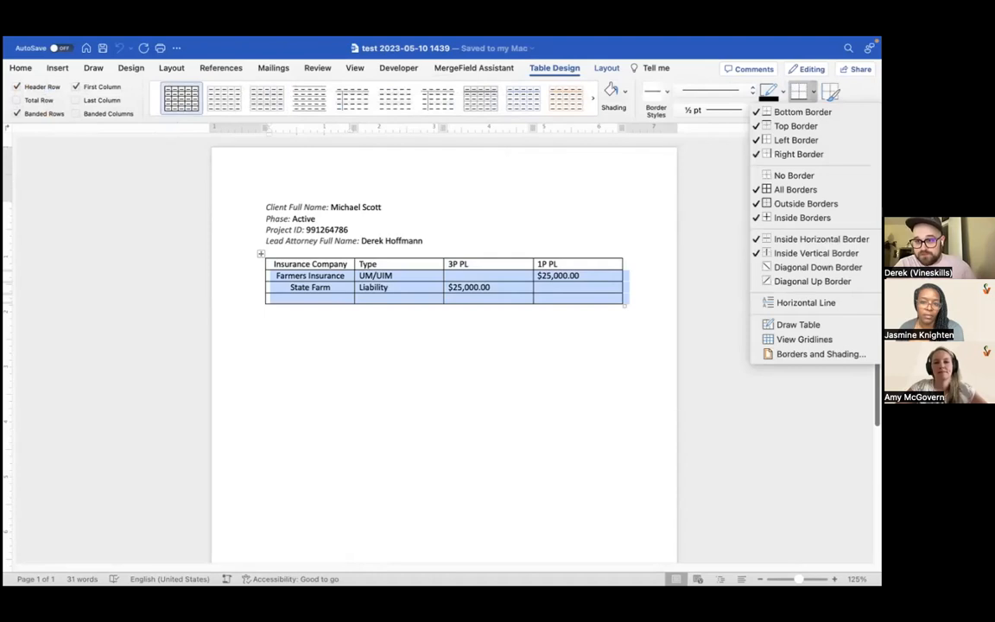
click(793, 176)
click(646, 254)
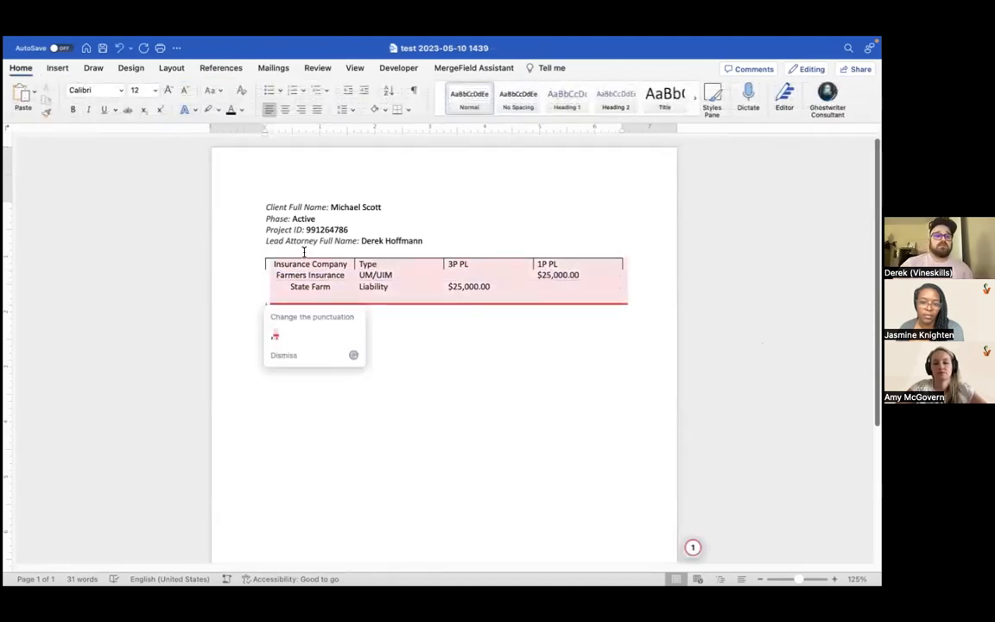
click(460, 331)
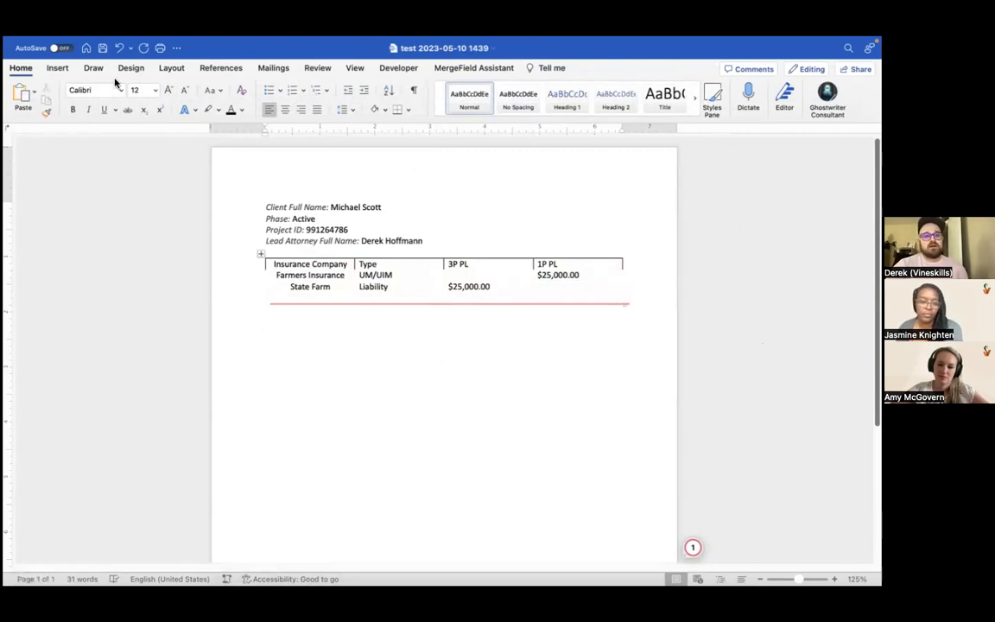
Insert an IF field on the line below the insurance table and place the cursor after IF
mouse_move(86, 38)
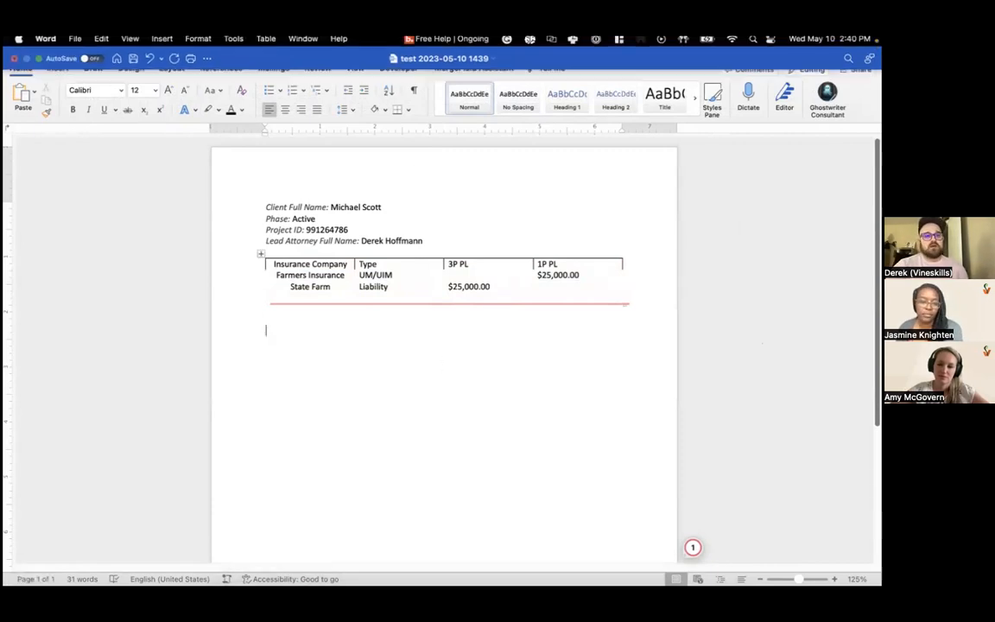
click(155, 43)
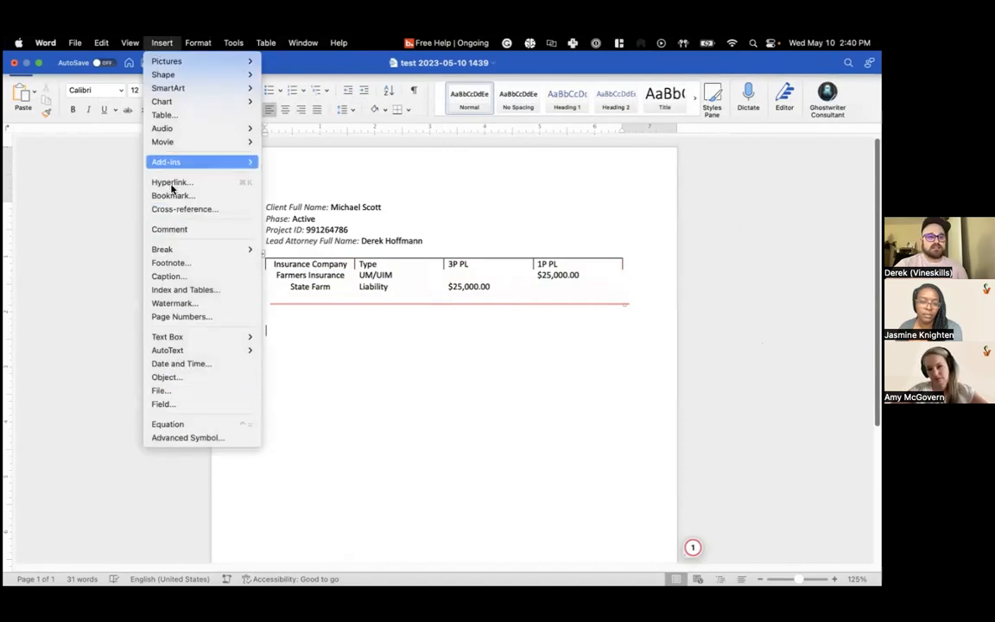
click(162, 405)
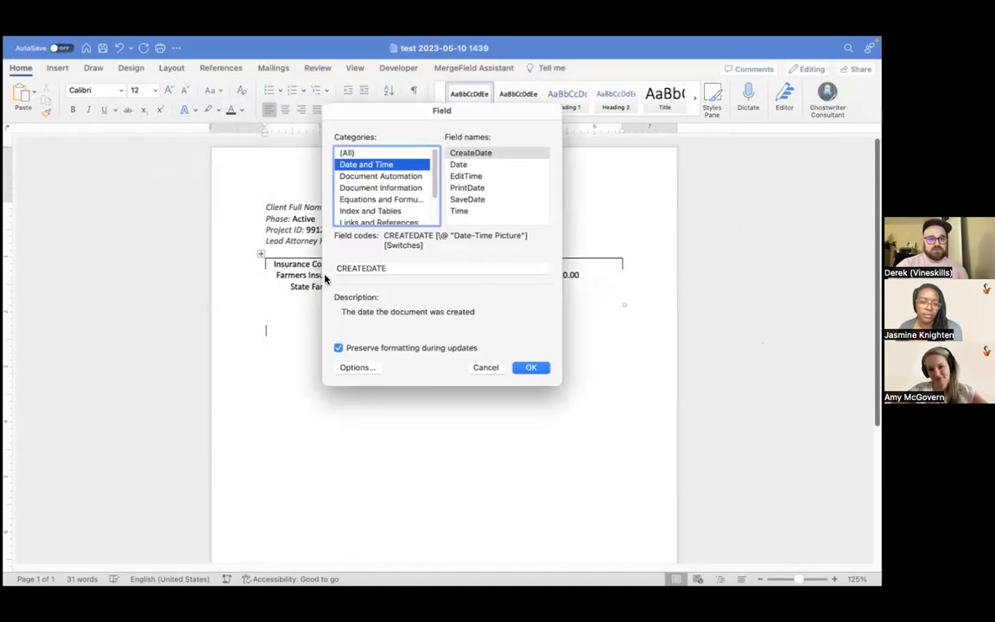
drag(394, 276, 336, 269)
text(I)
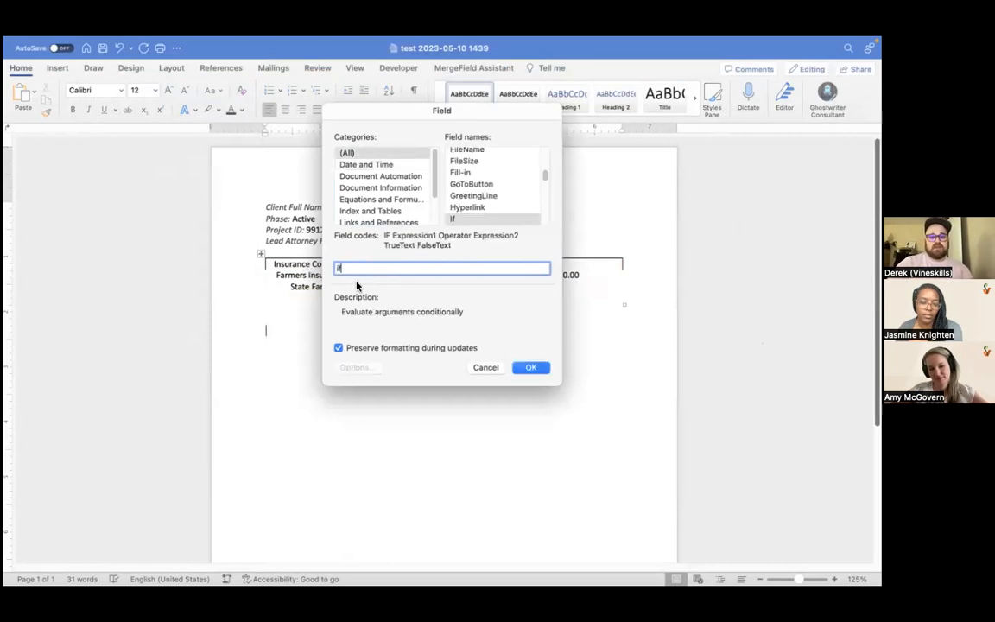
text(F)
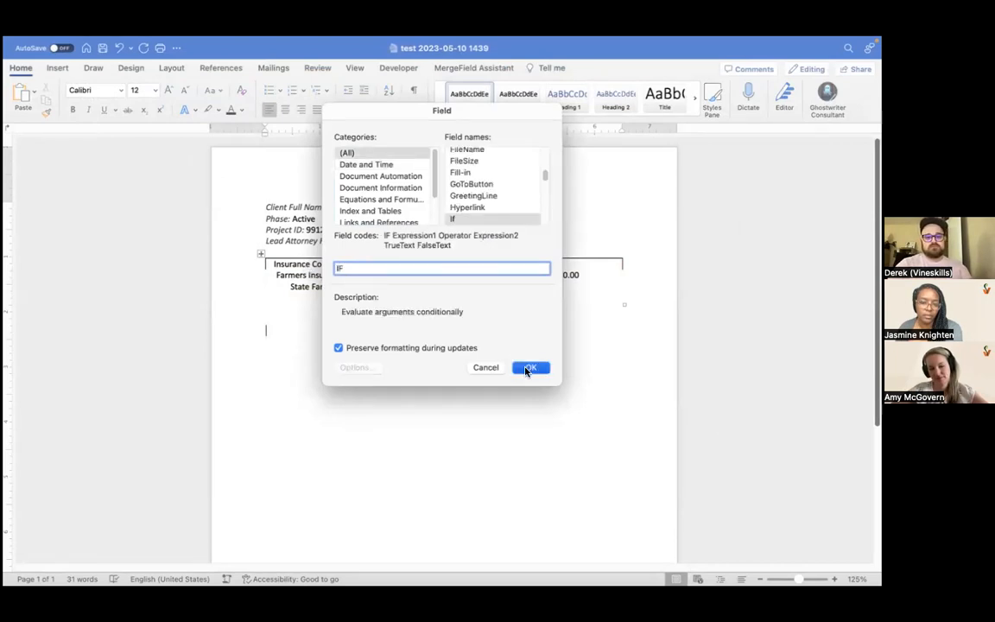
click(531, 367)
click(280, 330)
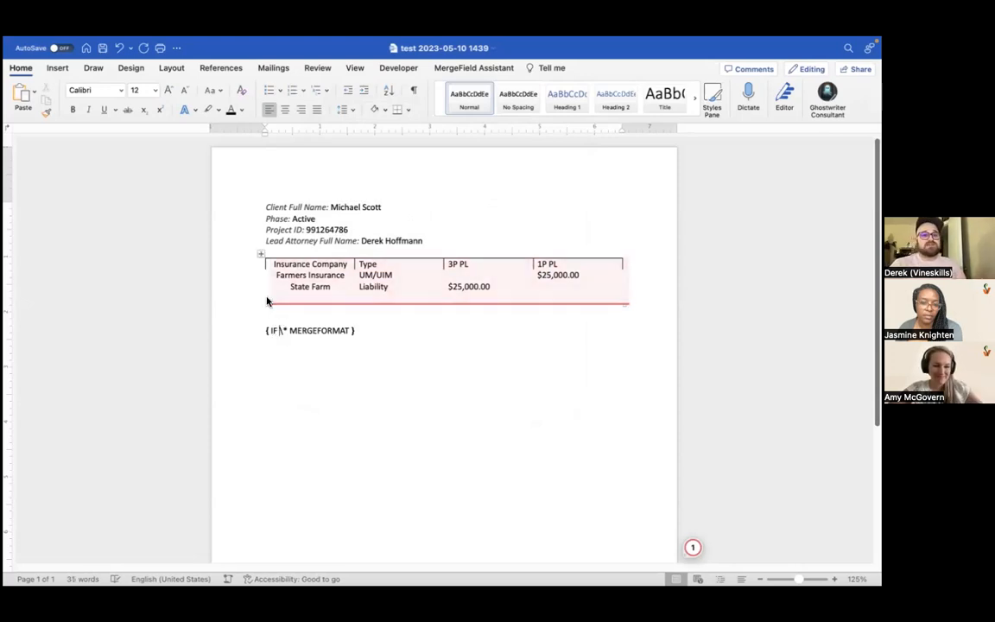
Look up the Insurance Company Full Name merge field in the template document and return to the generated document
key(ctrl+Left)
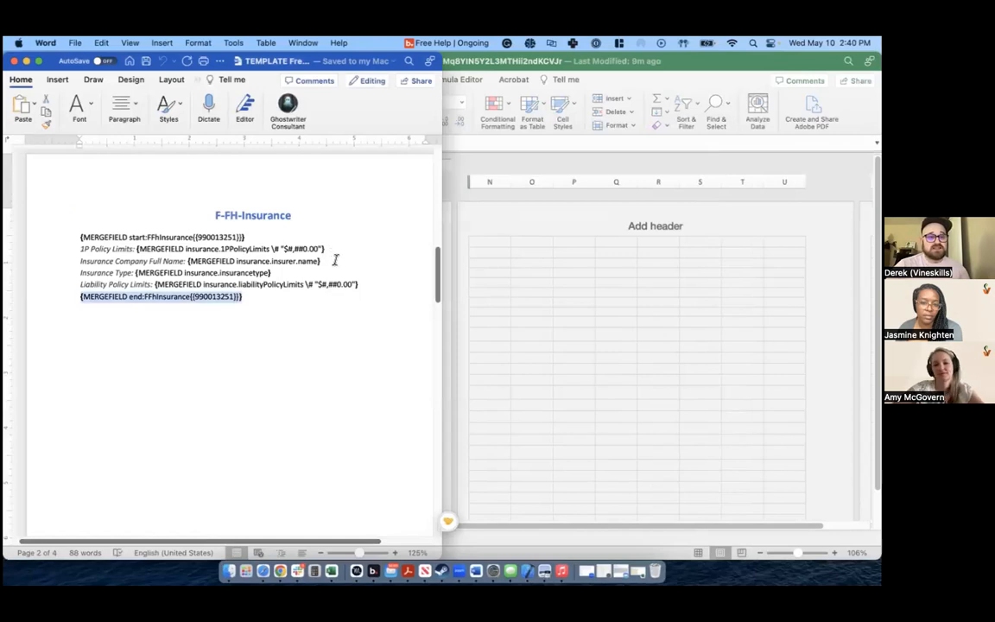
drag(334, 261, 218, 261)
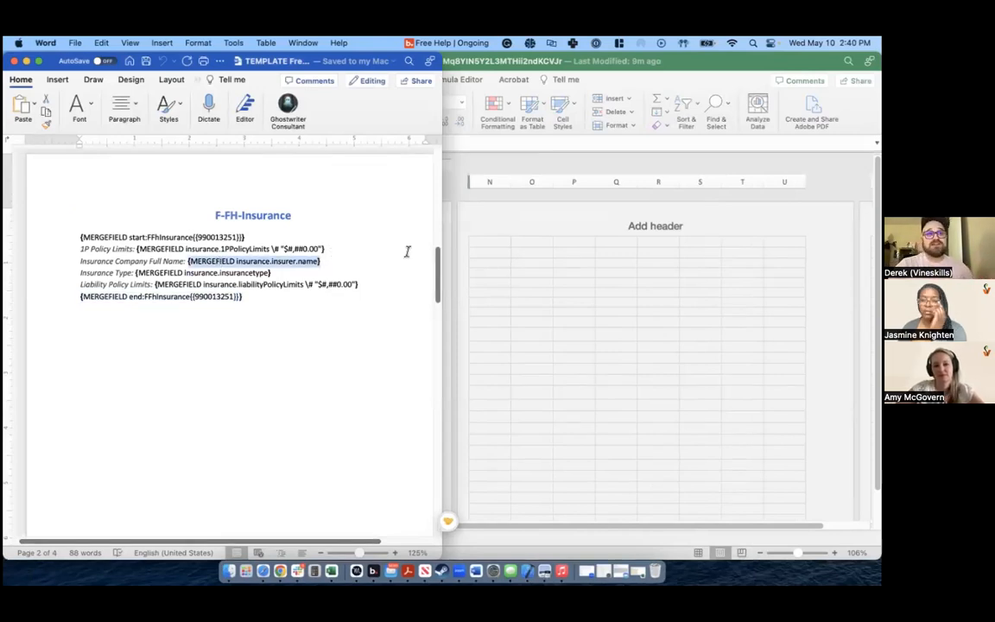
key(ctrl+Right)
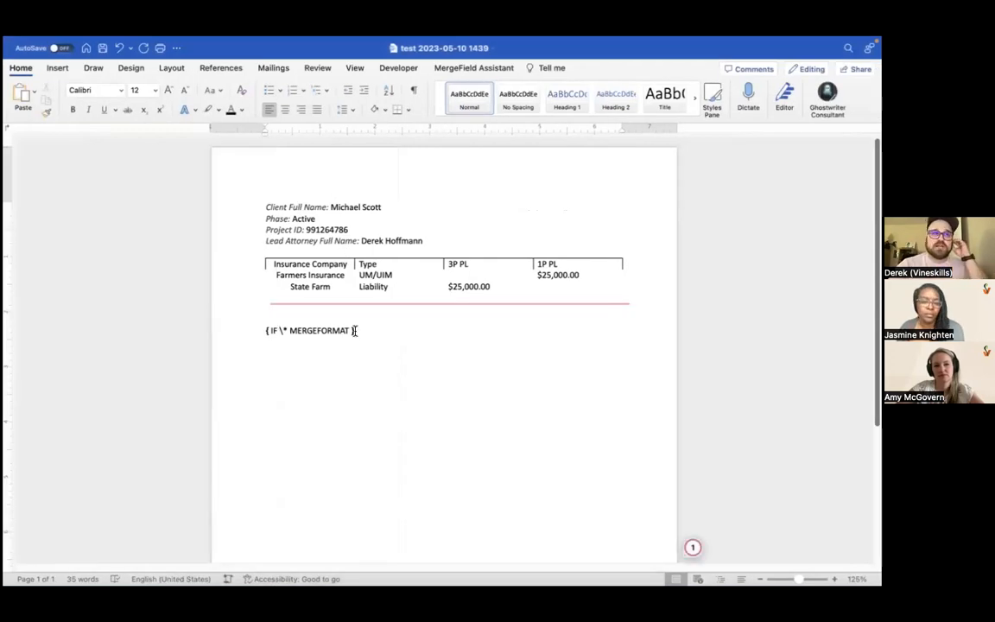
Add an opening quotation mark and an empty nested field after IF in the conditional field
click(276, 331)
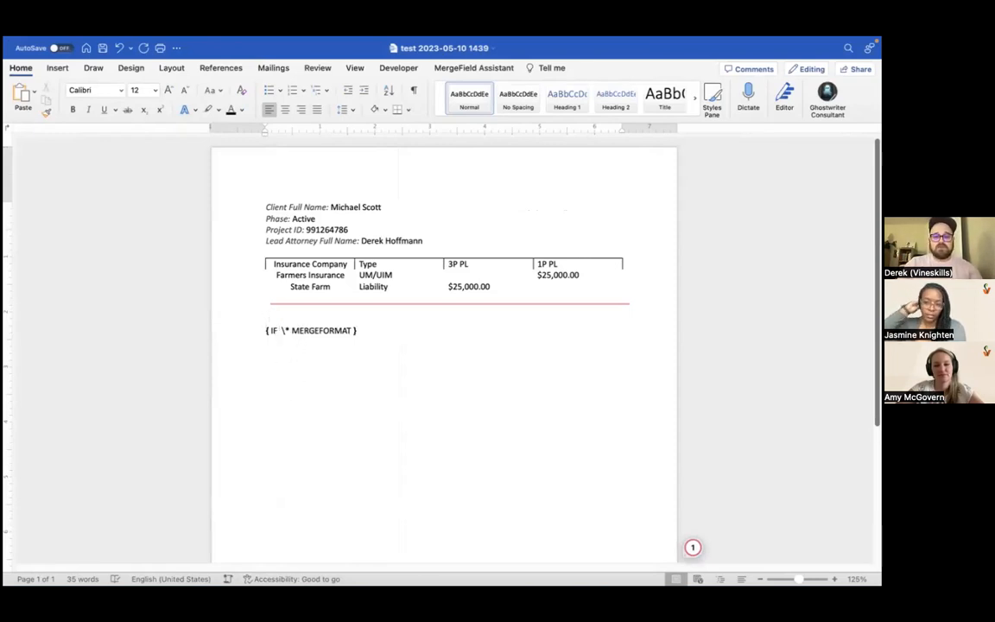
click(466, 68)
click(47, 93)
click(280, 331)
text("{)
click(289, 331)
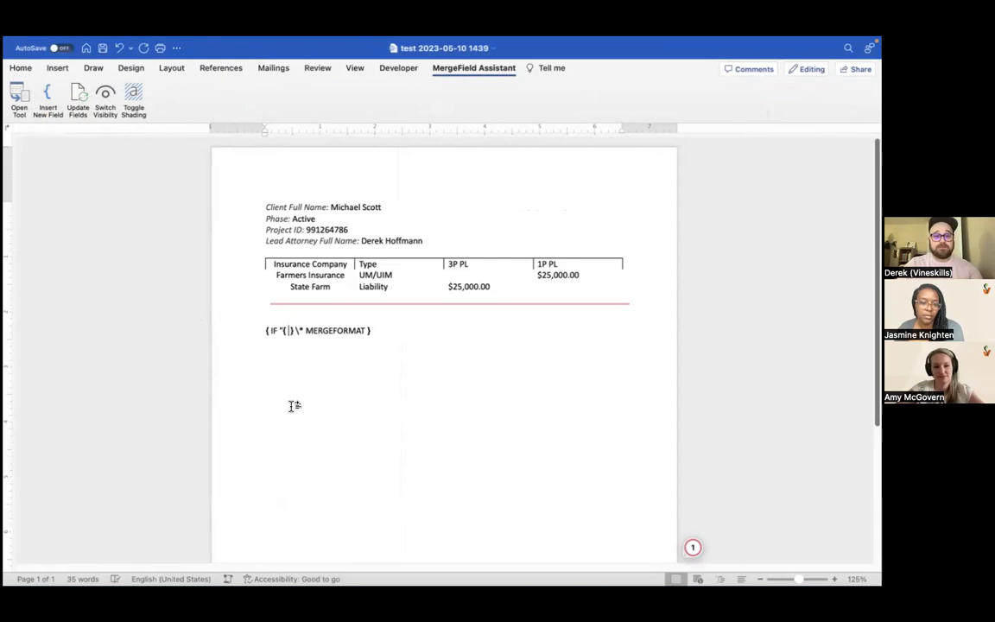
Enter MERGEFIELD client.custom.gender as the code of the nested field inside the IF field
text(merge)
key(BackSpace)
key(BackSpace)
key(BackSpace)
key(BackSpace)
key(BackSpace)
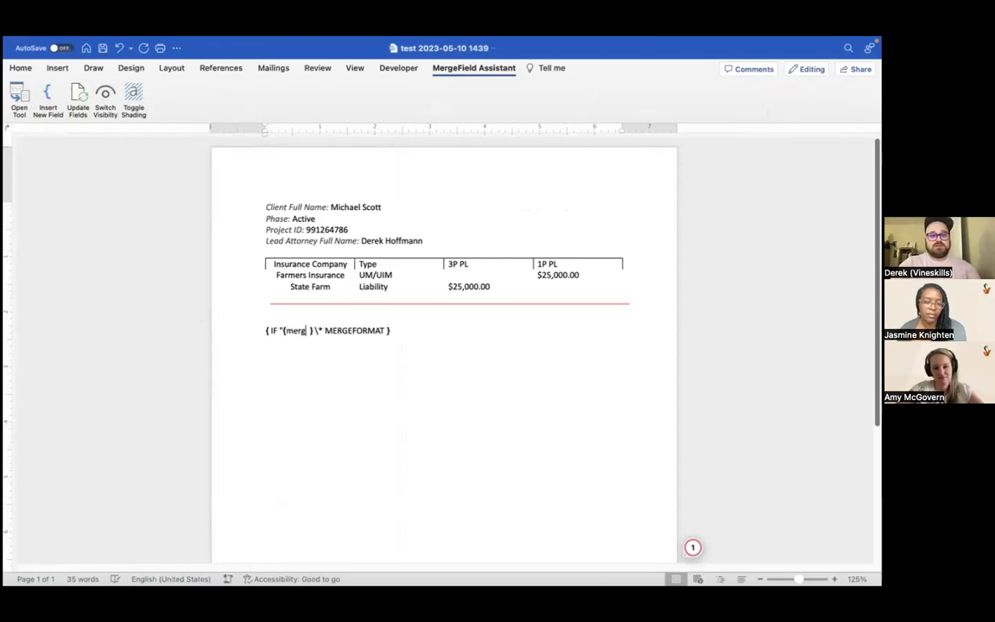
text(MERGEFIELD client/)
key(BackSpace)
text(.custom.gender)
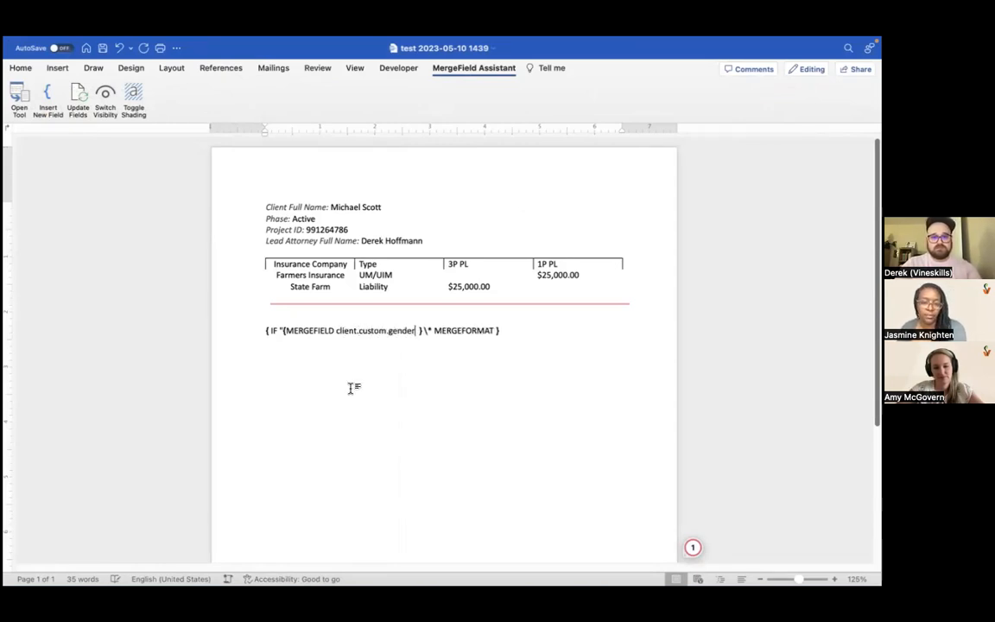
key(Delete)
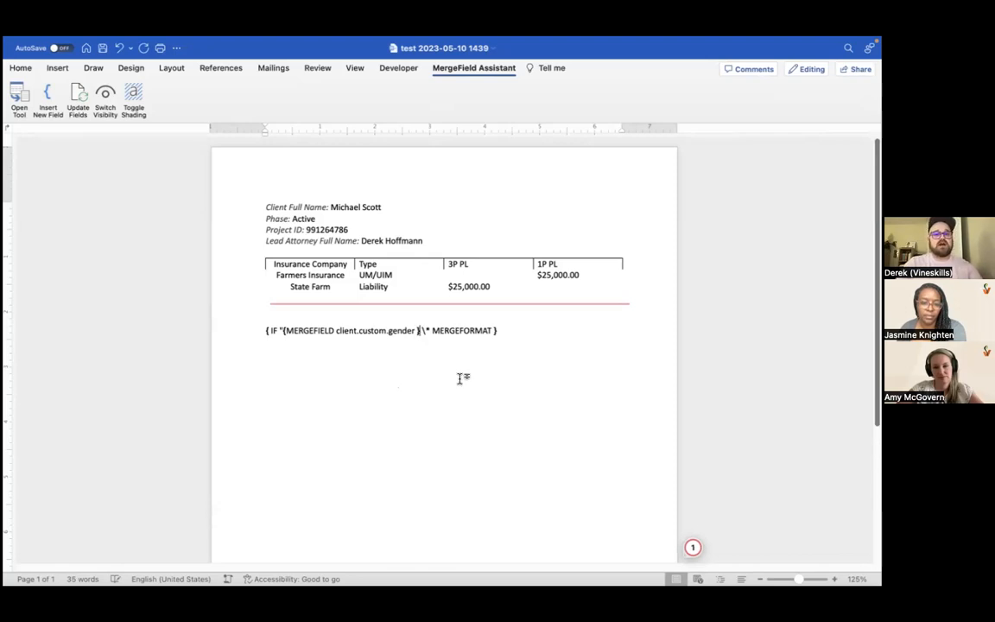
triple_click(427, 332)
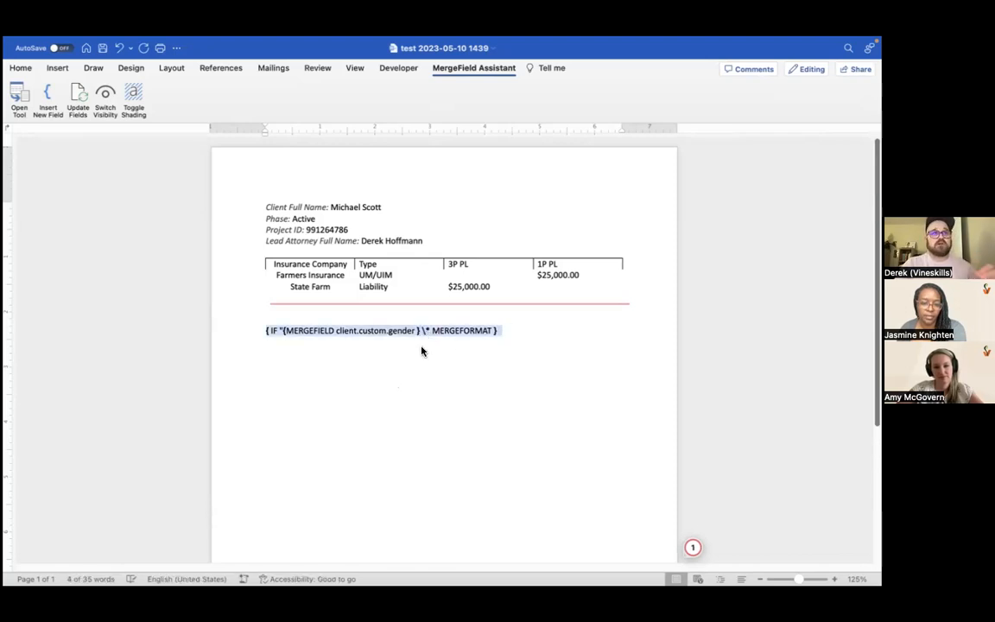
click(271, 68)
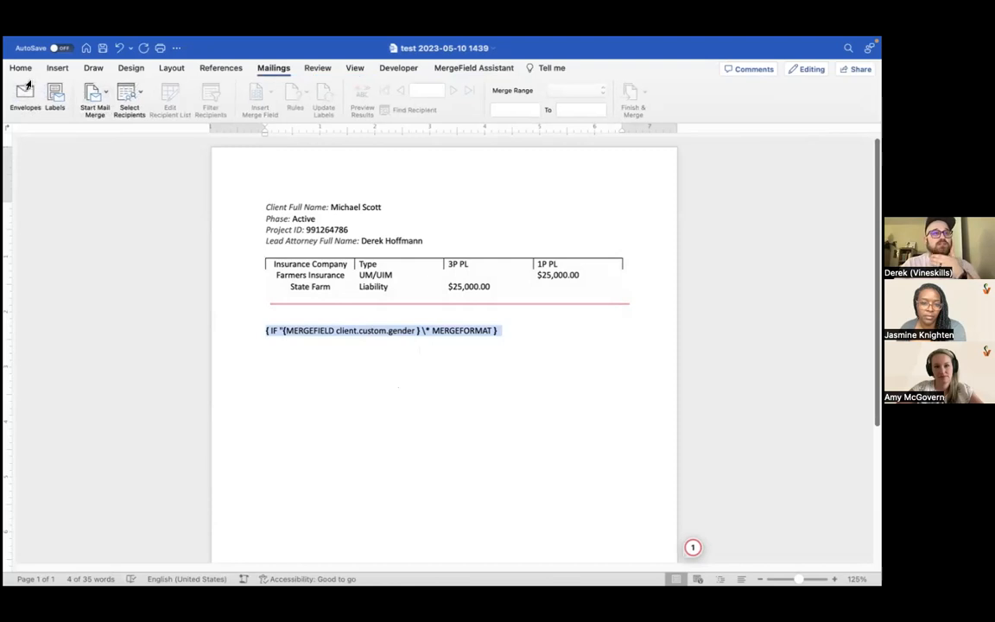
click(390, 382)
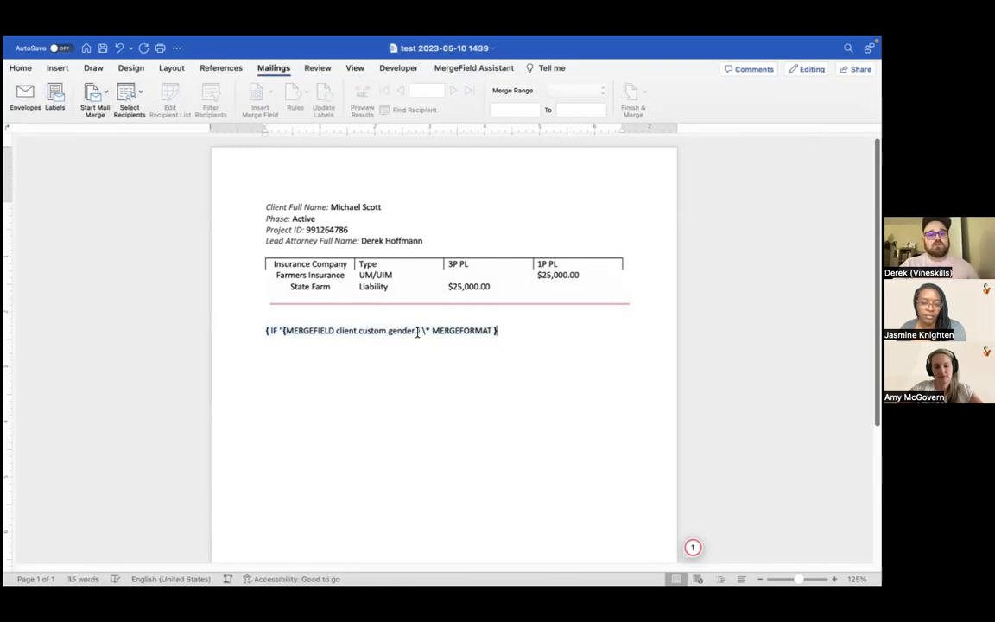
text("=)
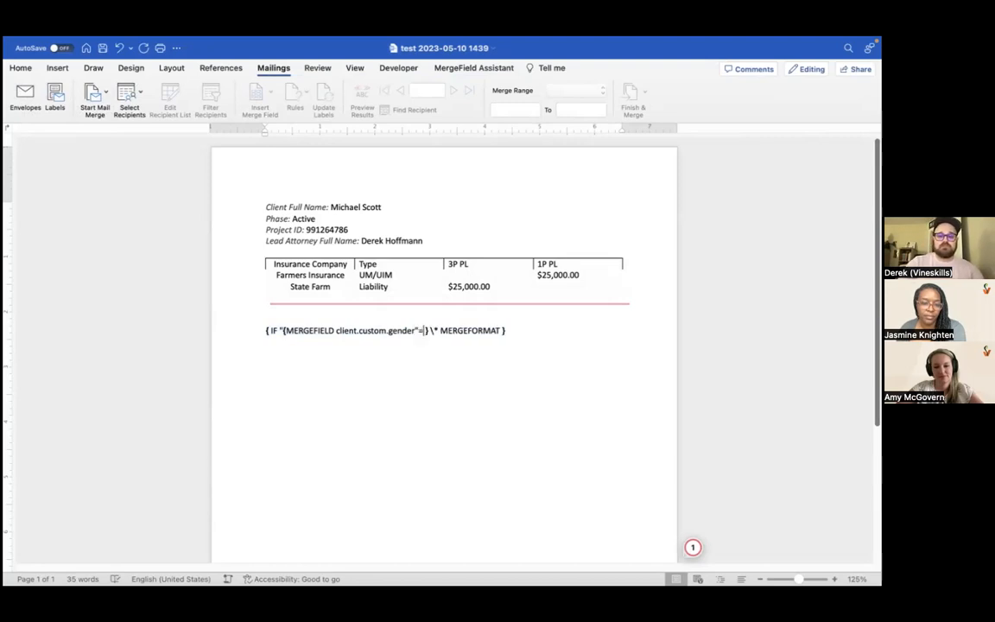
text("Male)
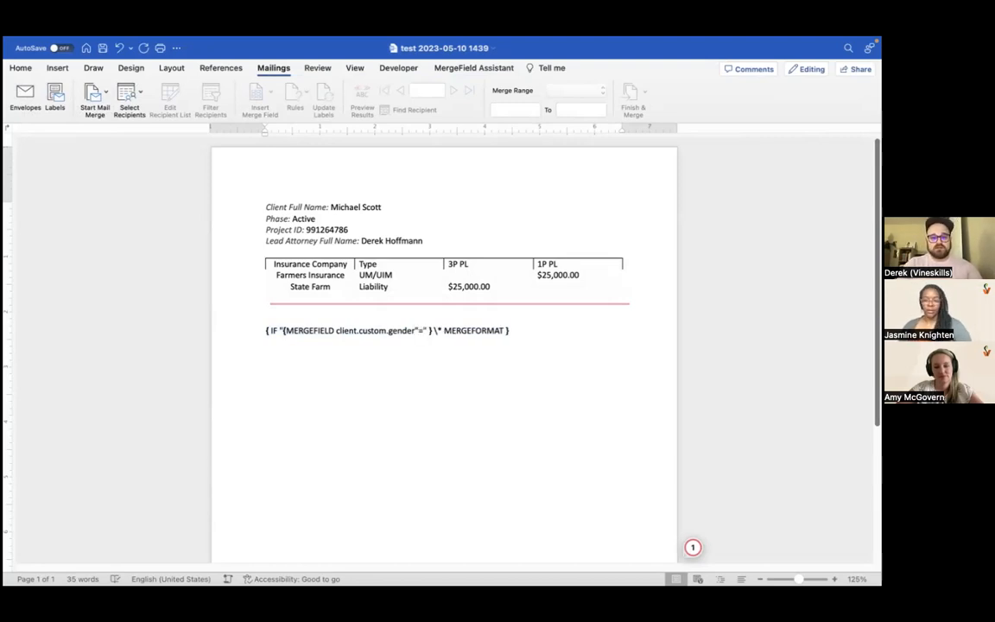
text(" "h)
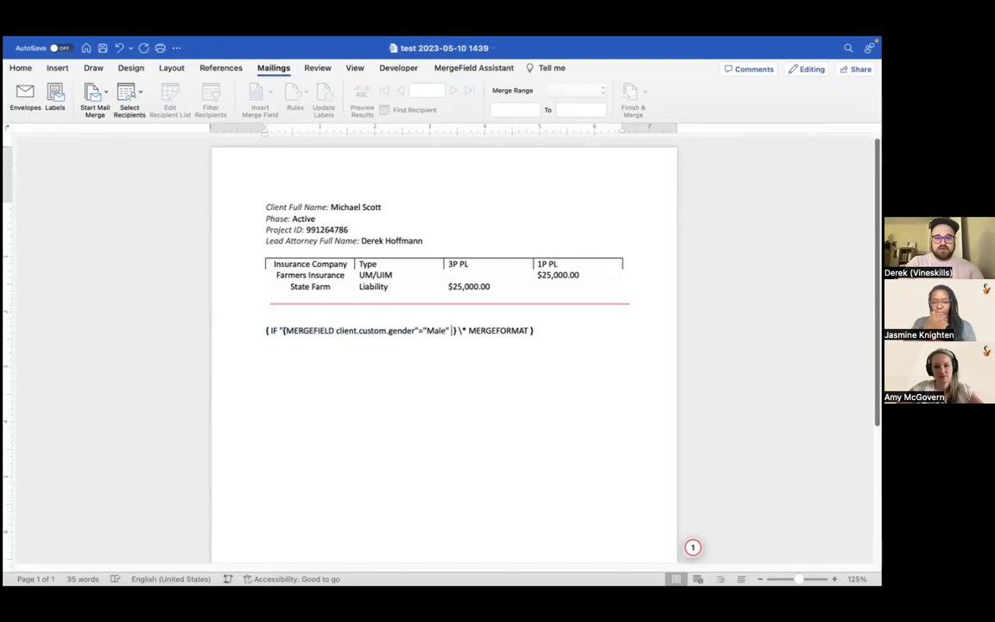
text(is" "he)
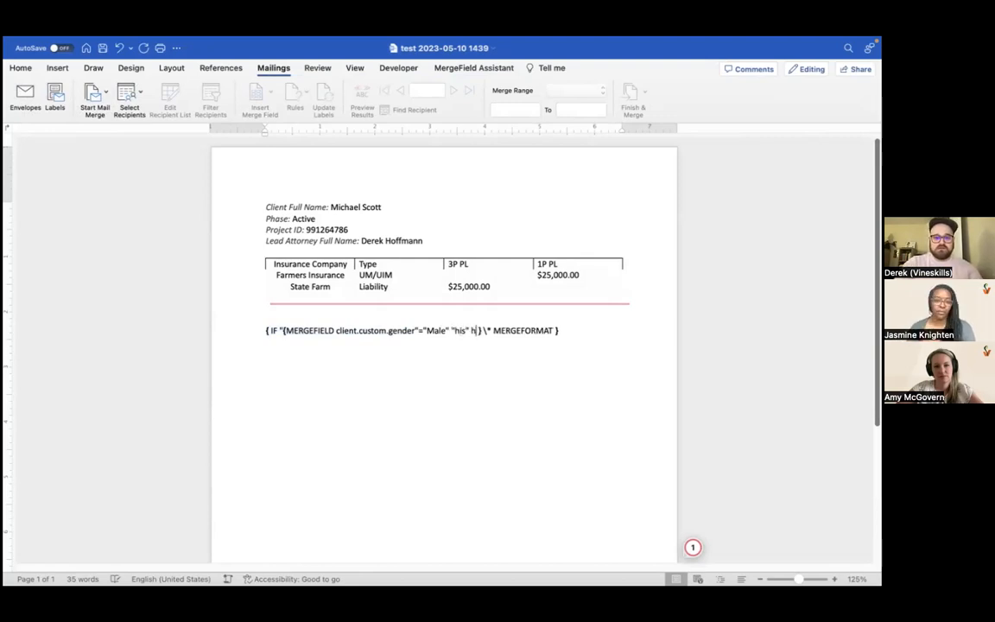
text(r)
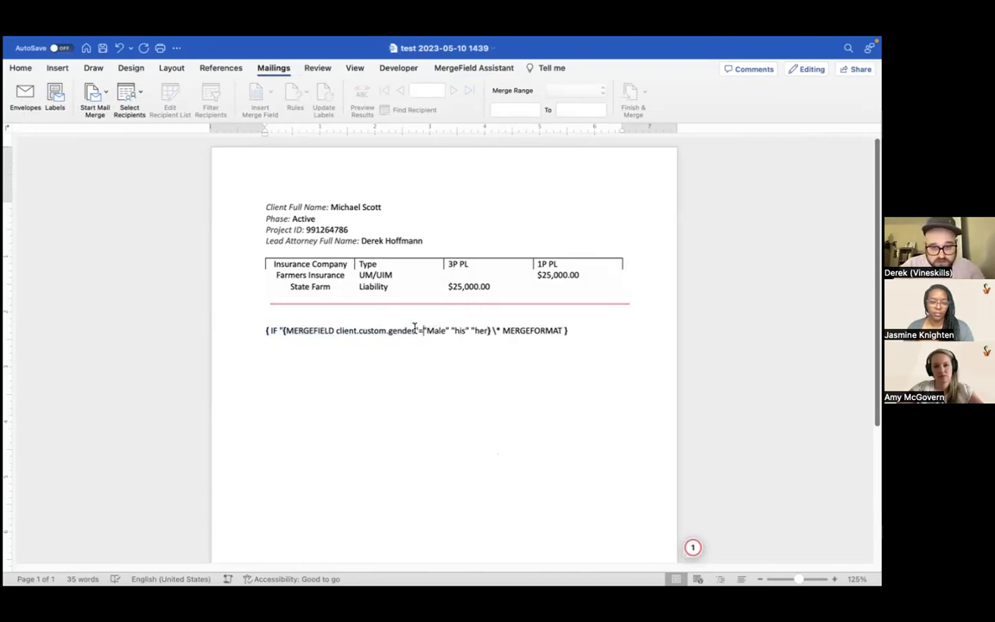
drag(490, 329, 422, 329)
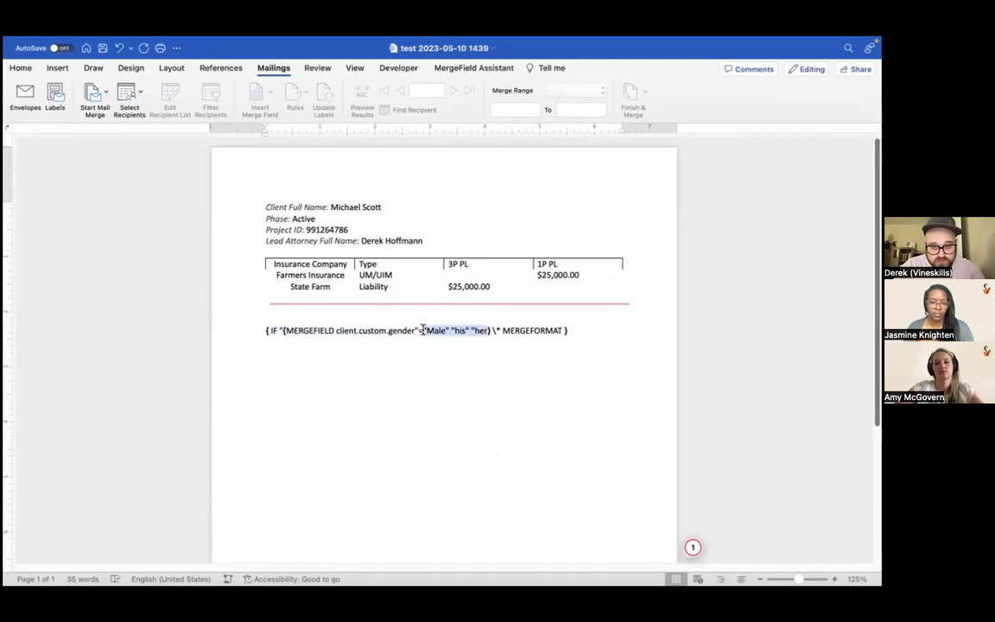
key(BackSpace)
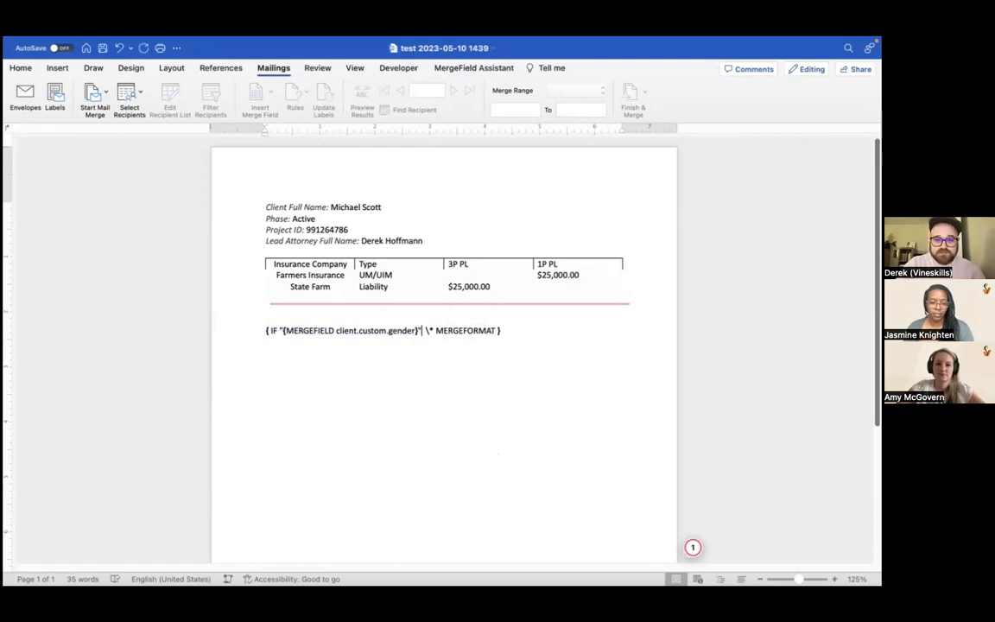
Complete the IF field after the quoted gender merge field with ="Female" "her" "his"
text(=)
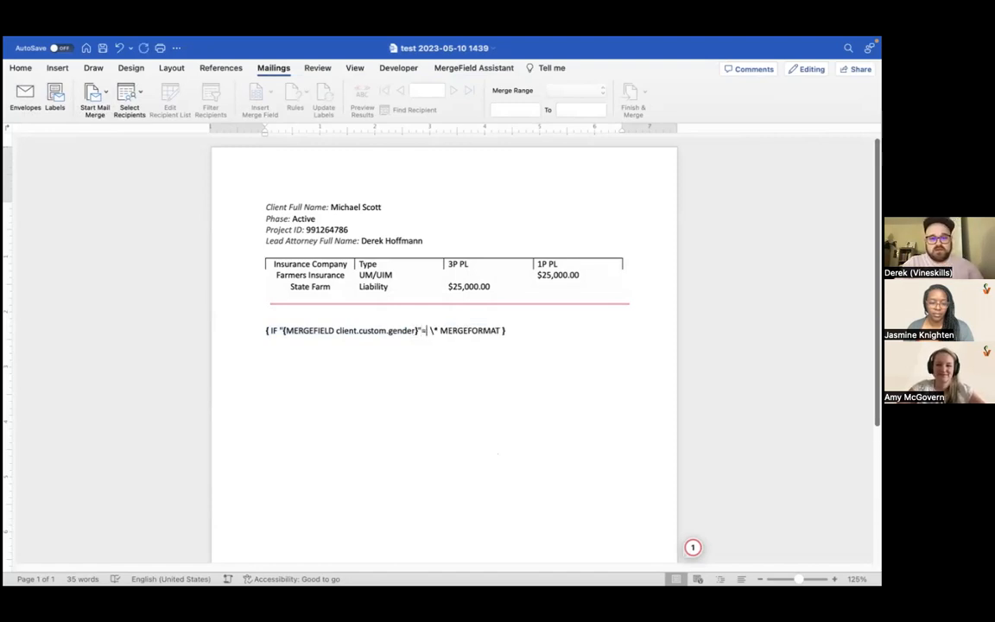
text(")
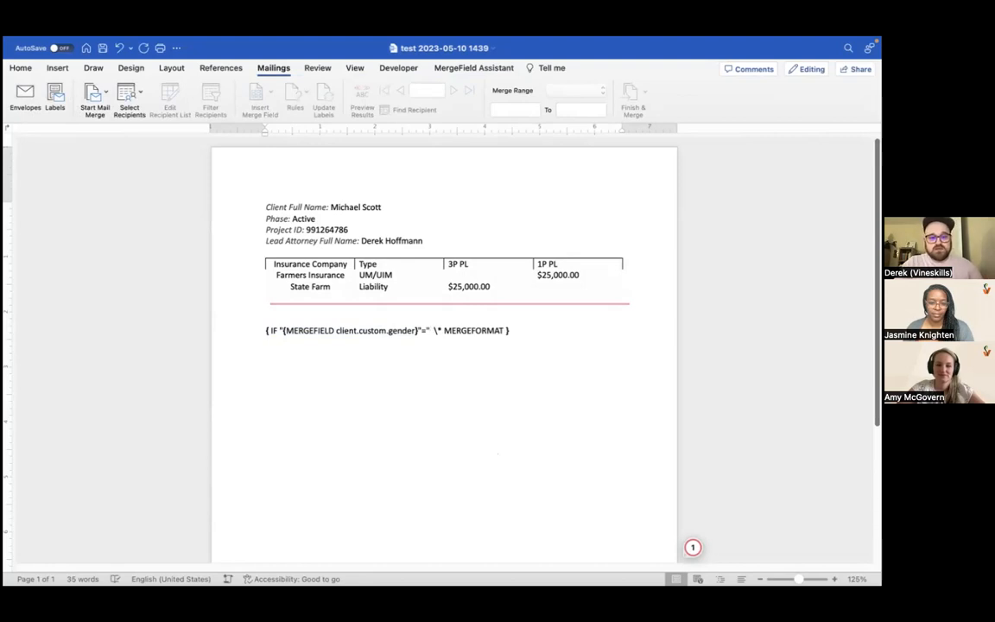
text(Female")
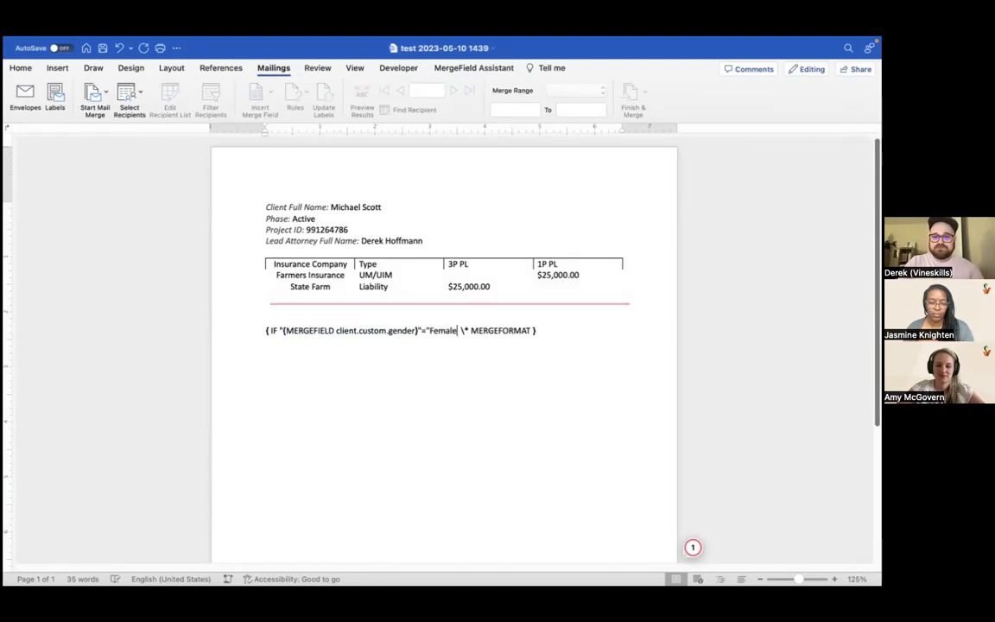
text( "her )
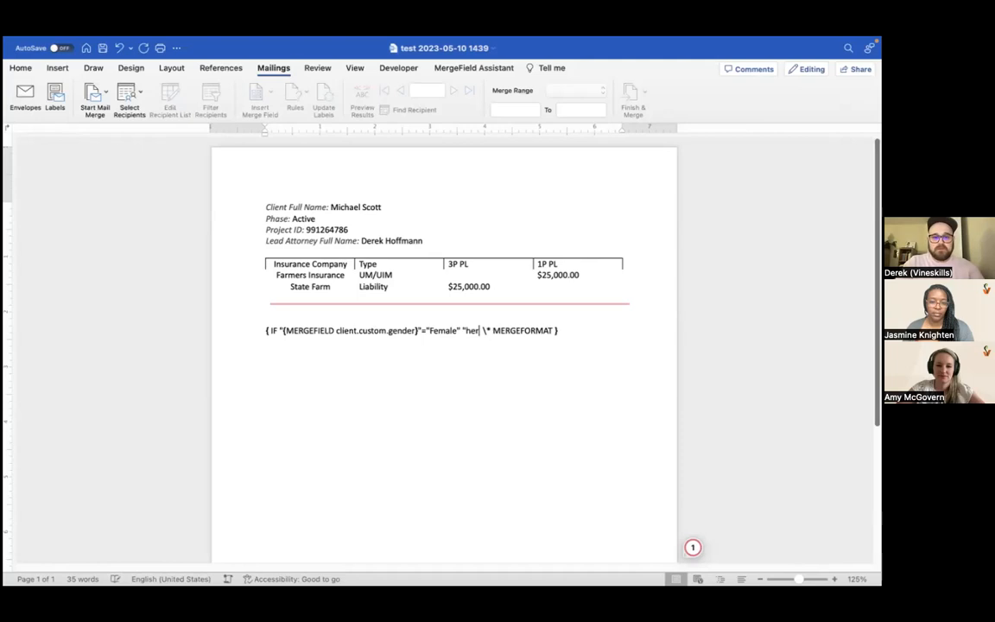
text(" his)
text(" )
text(")
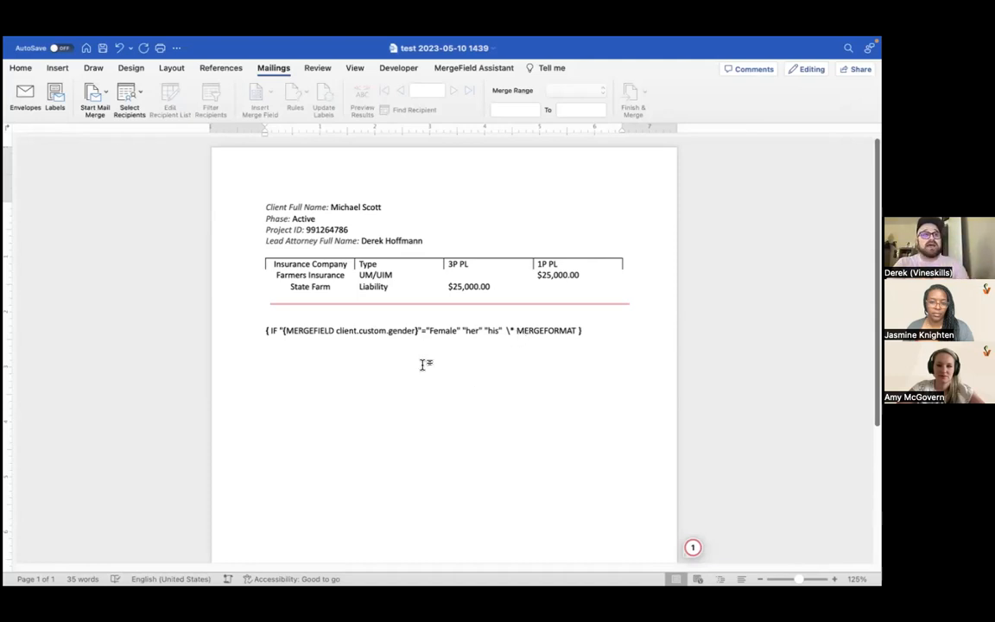
drag(269, 331, 460, 347)
click(441, 390)
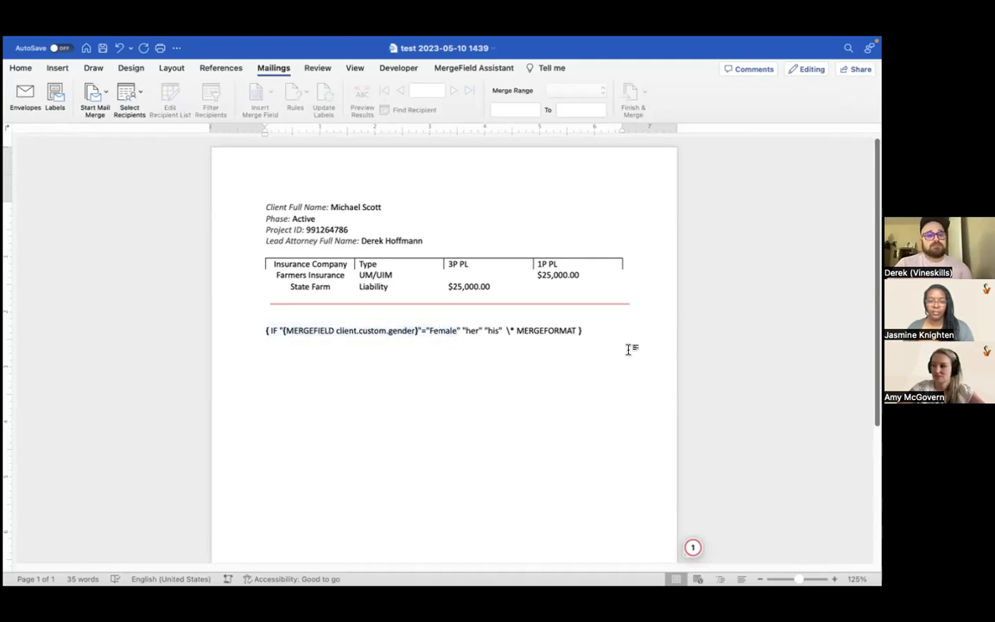
Delete the \* MERGEFORMAT switch from the end of the IF field so the code ends after "his"
click(581, 330)
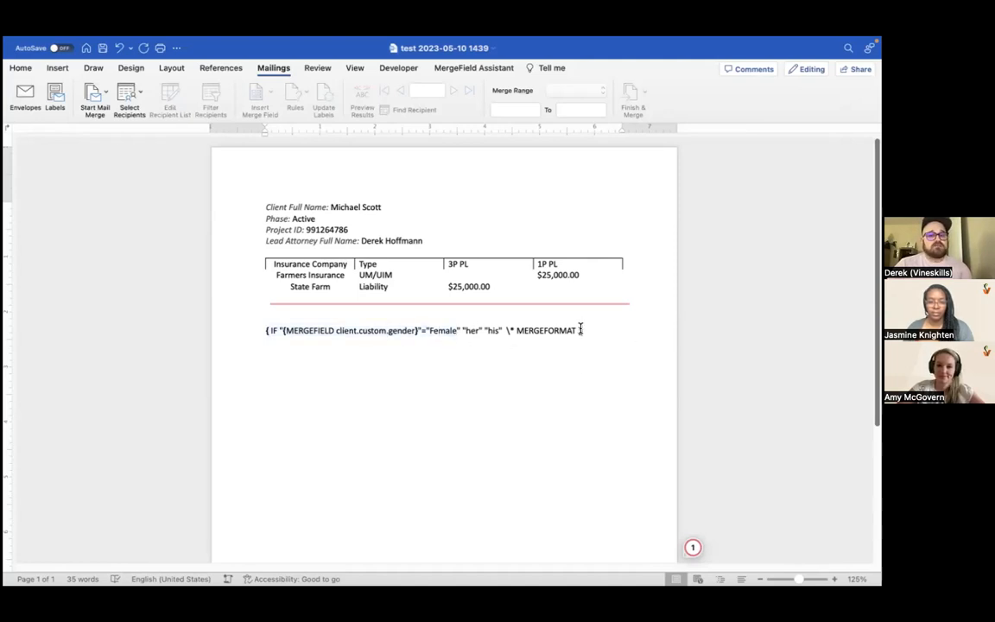
key(BackSpace)
key(BackSpace)
key(BackSpace)
key(BackSpace)
key(BackSpace)
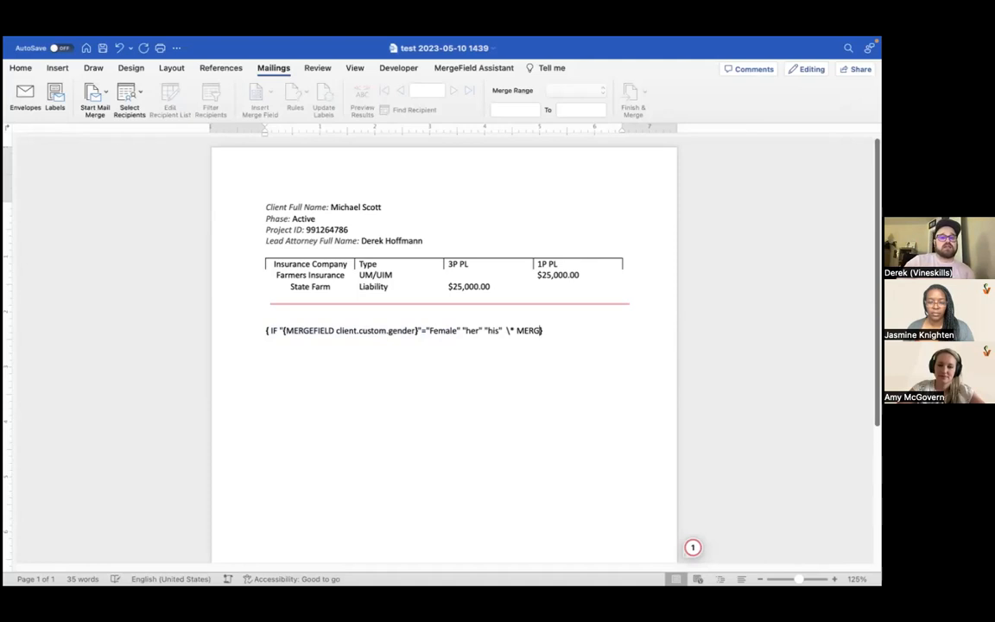
key(BackSpace)
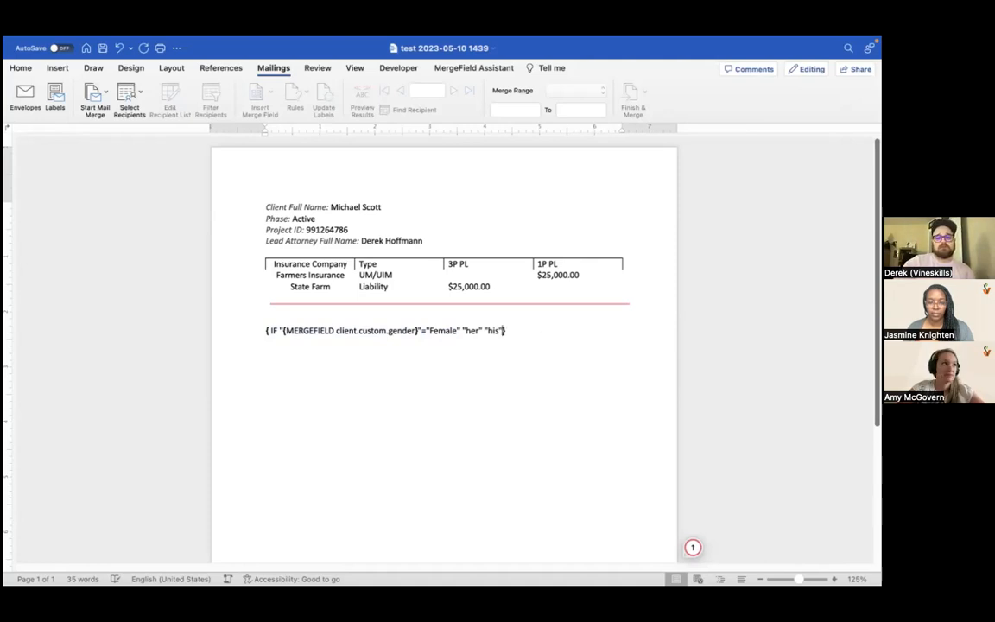
drag(576, 365, 275, 360)
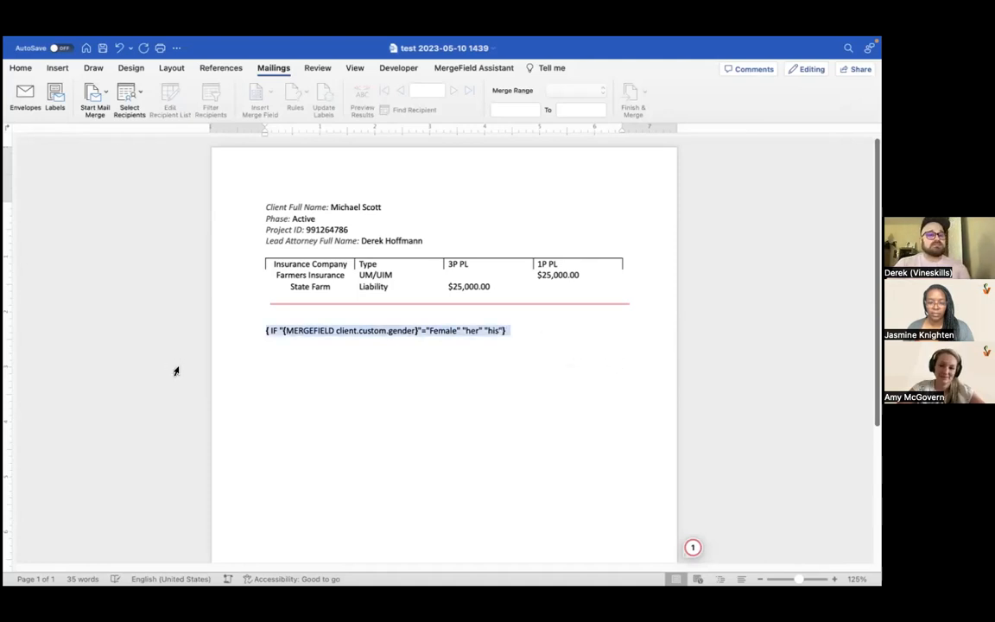
click(400, 330)
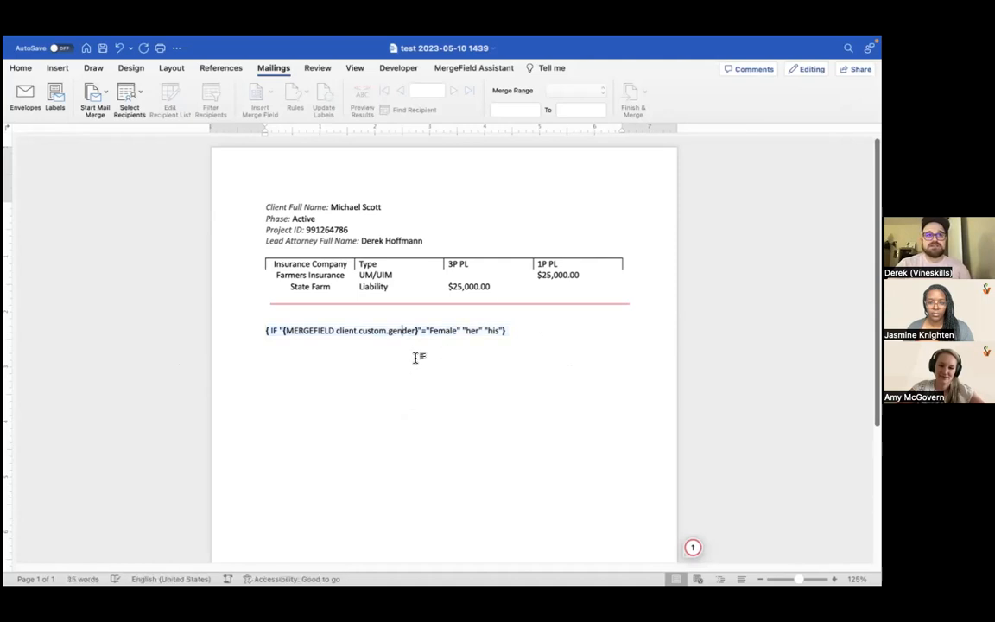
click(462, 331)
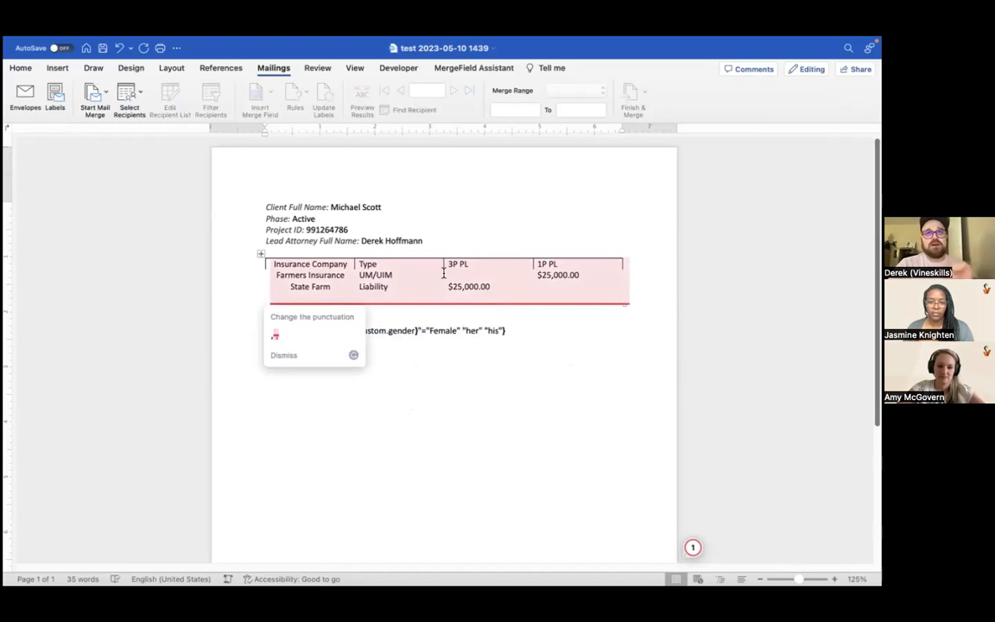
click(504, 324)
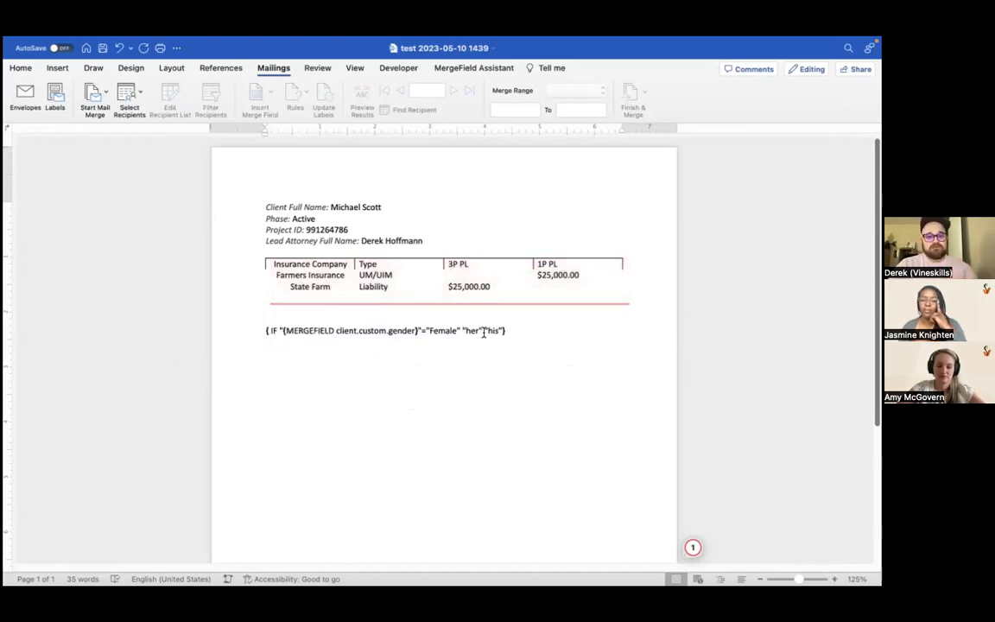